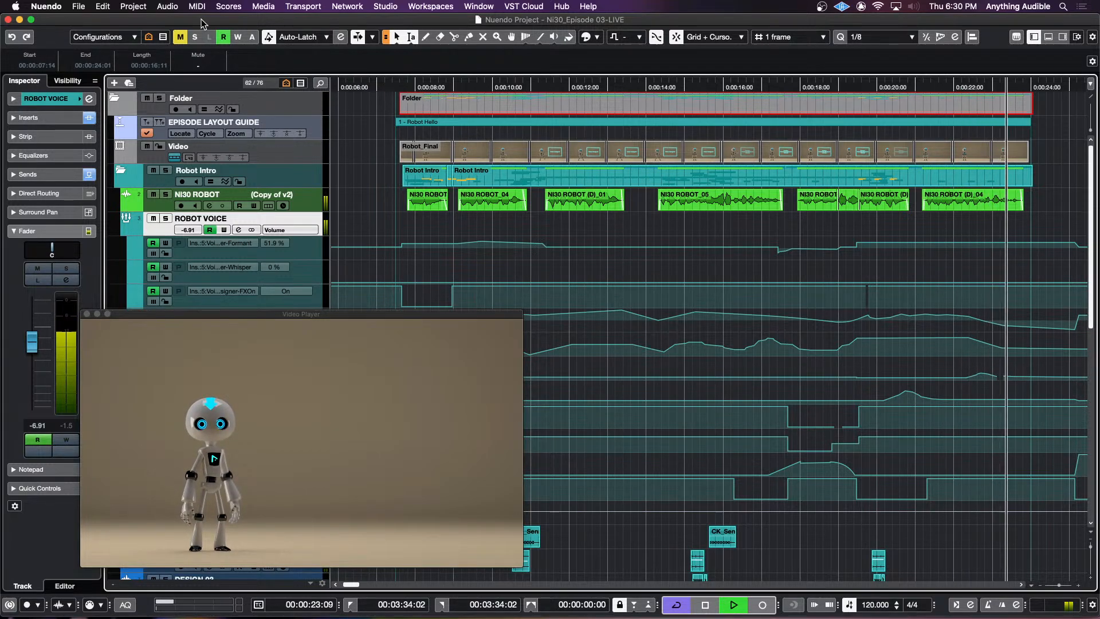
# Step: Stop playback, show the whole Robot Intro section on the timeline, and mute and collapse the Robot Intro folder
pyautogui.press('space')
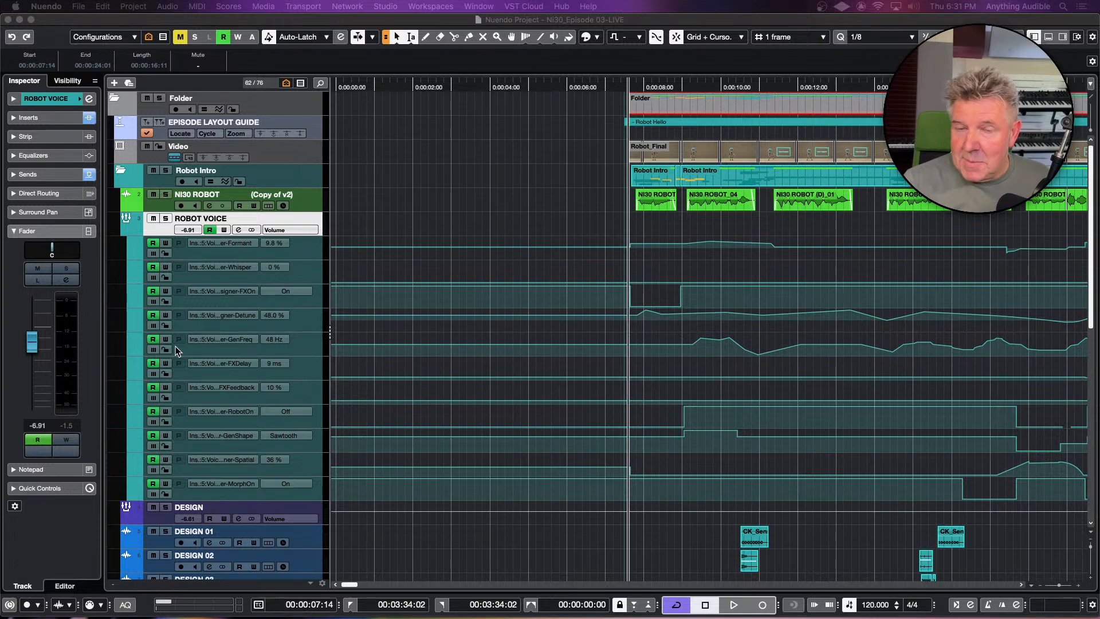
pyautogui.click(618, 199)
pyautogui.press('h')
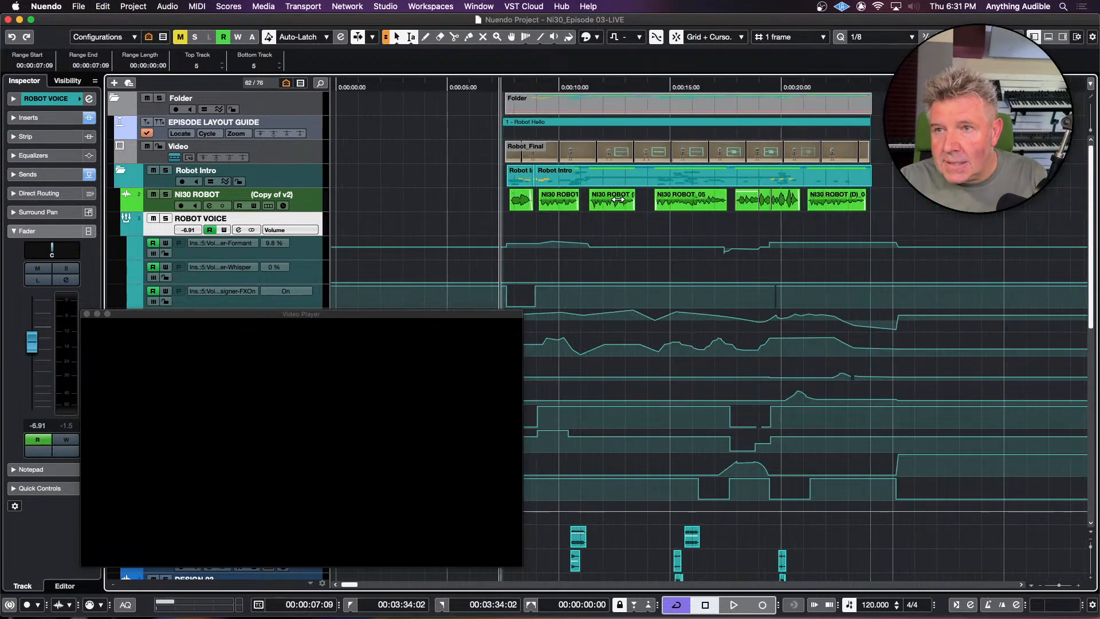
pyautogui.click(153, 171)
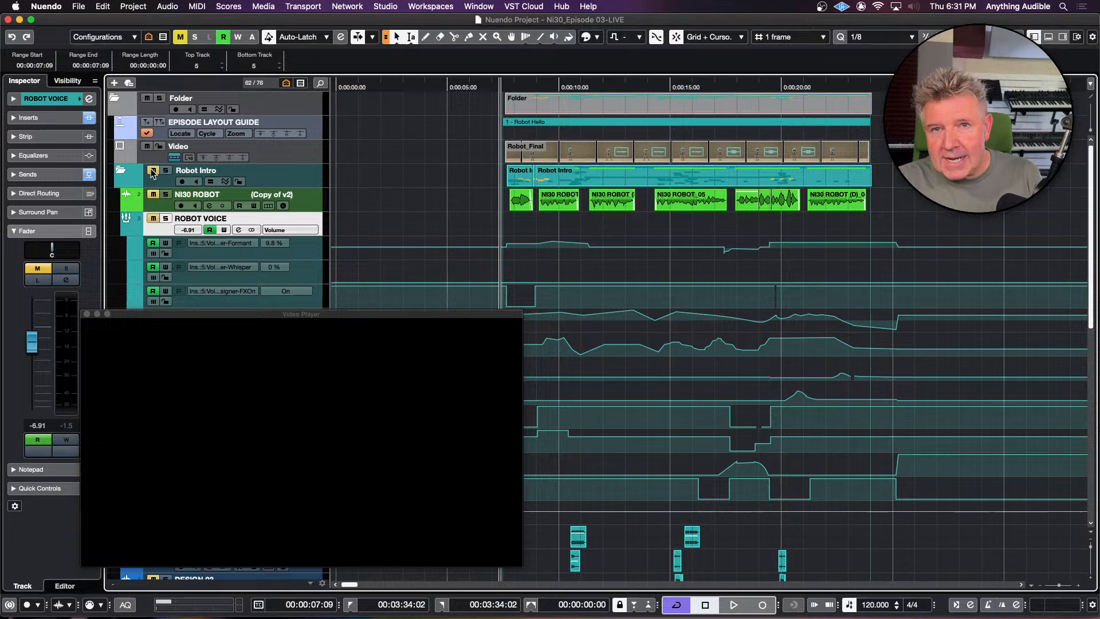
pyautogui.click(121, 171)
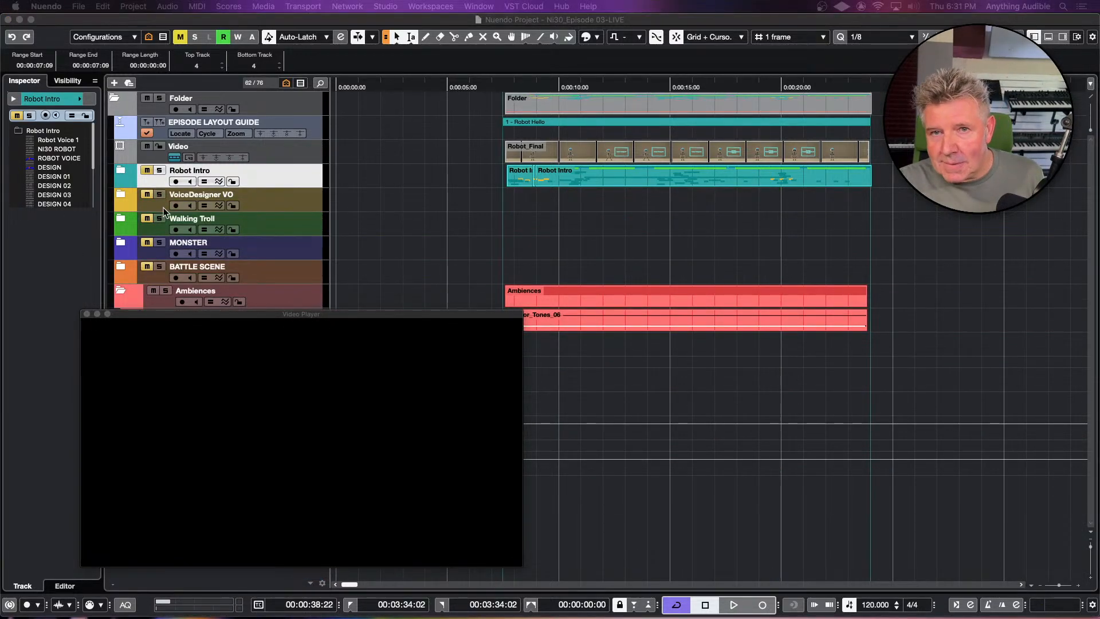
# Step: Unmute and expand the VoiceDesigner VO folder, and open the VoiceDesigner insert of the Voice Designer V track beside its automation
pyautogui.click(124, 192)
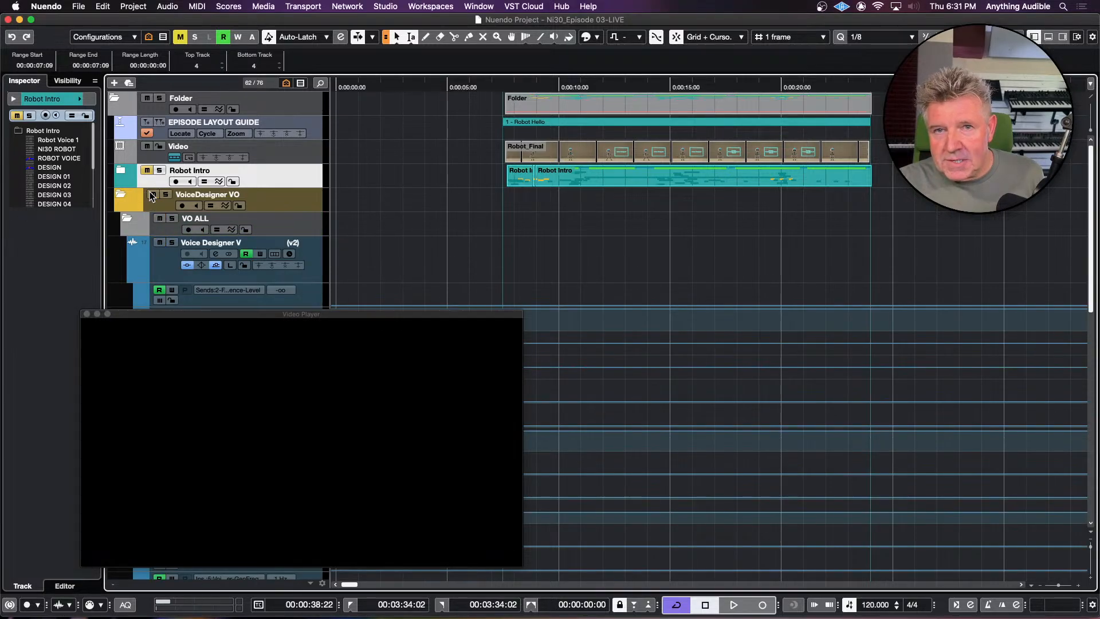
pyautogui.click(162, 267)
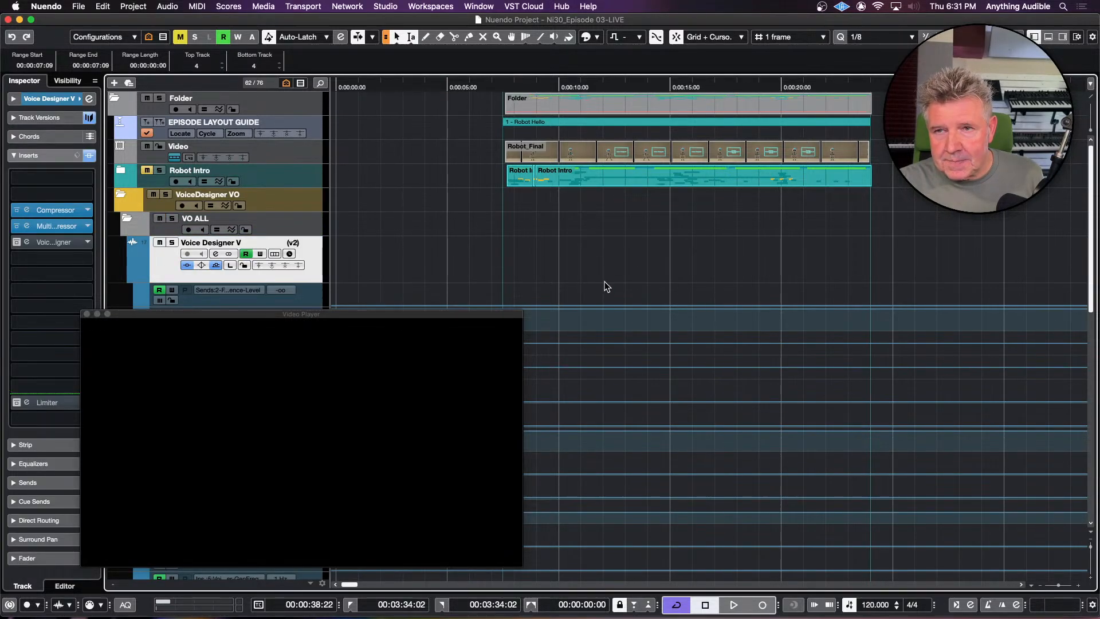
pyautogui.hscroll(10, 605, 281)
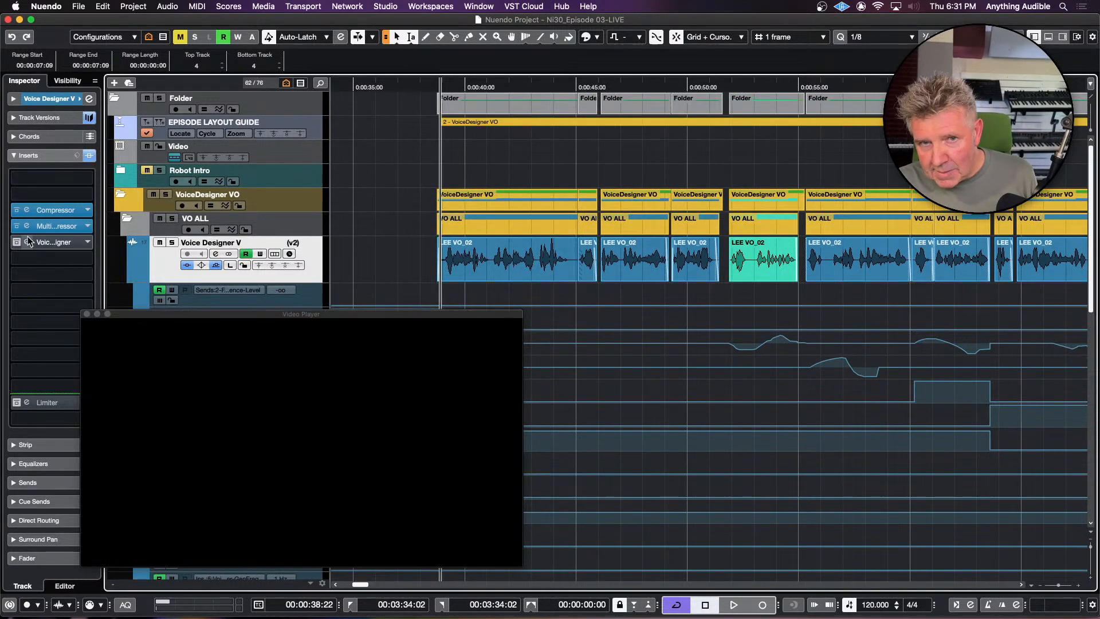
pyautogui.click(47, 246)
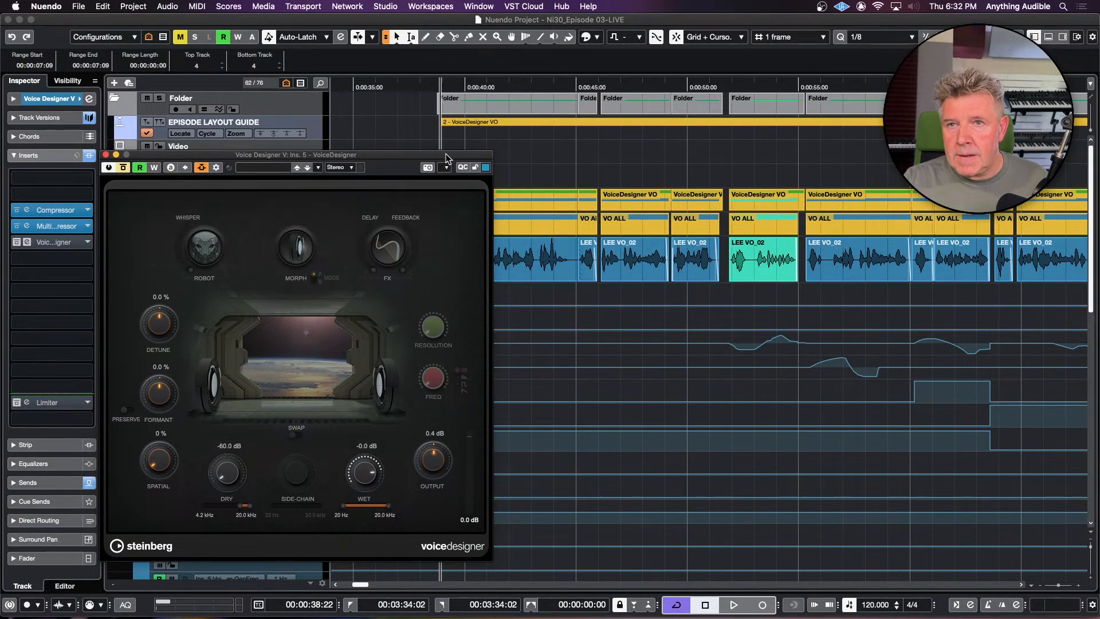
pyautogui.moveTo(446, 153); pyautogui.dragTo(400, 157)
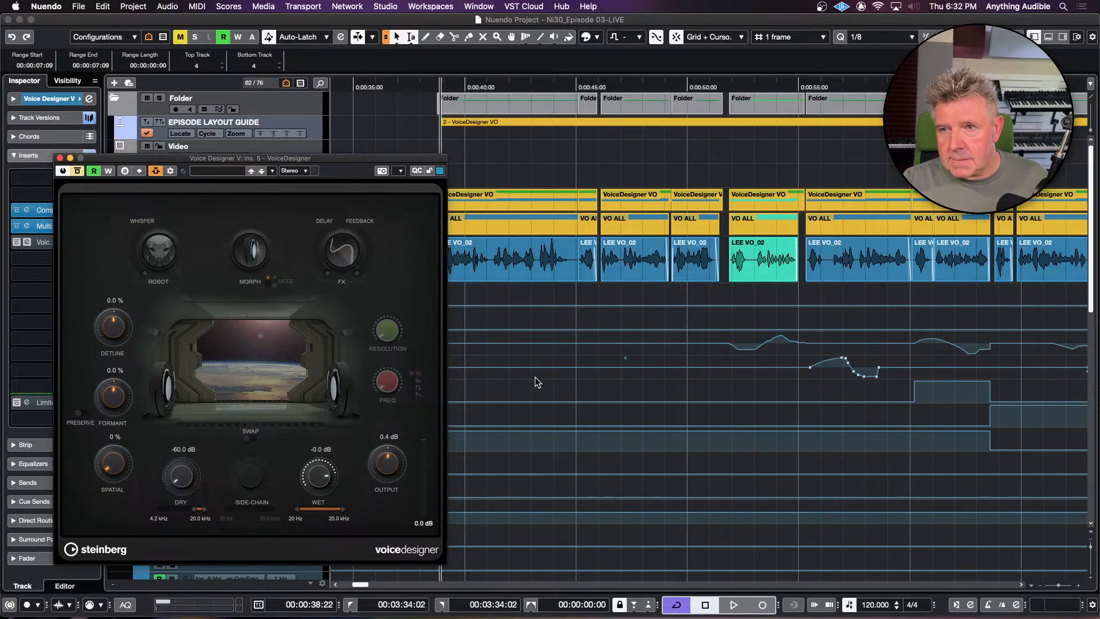
# Step: Play the Voice Designer V narration from 00:00:38:15 with auto-scroll on, follow its automation lanes, and stop with the cursor at 00:01:47:18
pyautogui.hscroll(-3, 535, 383)
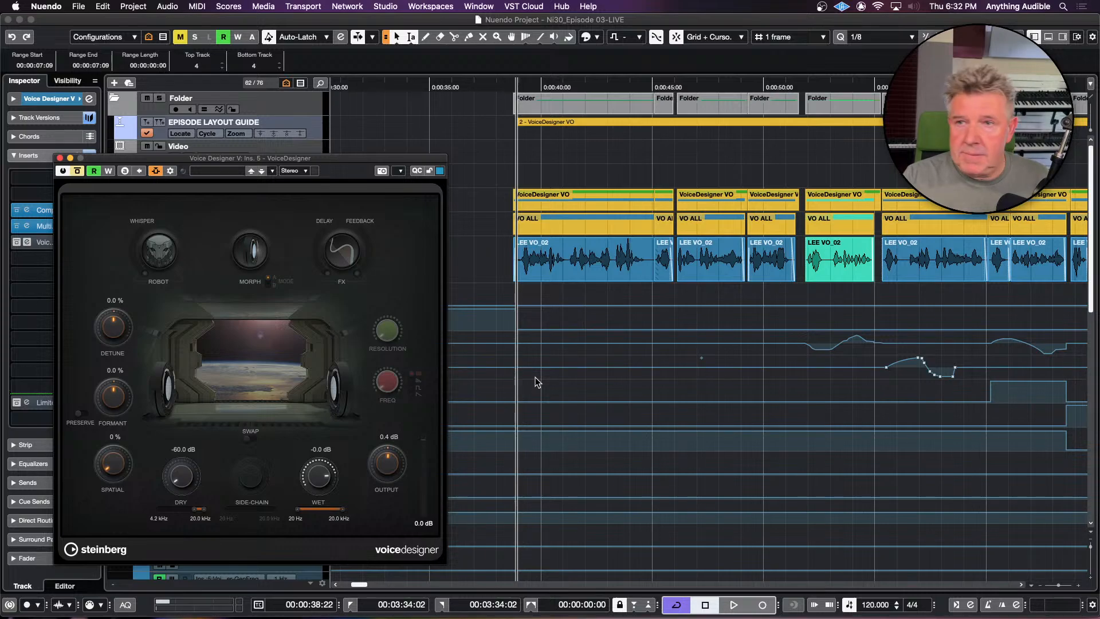
pyautogui.click(509, 251)
pyautogui.press('space')
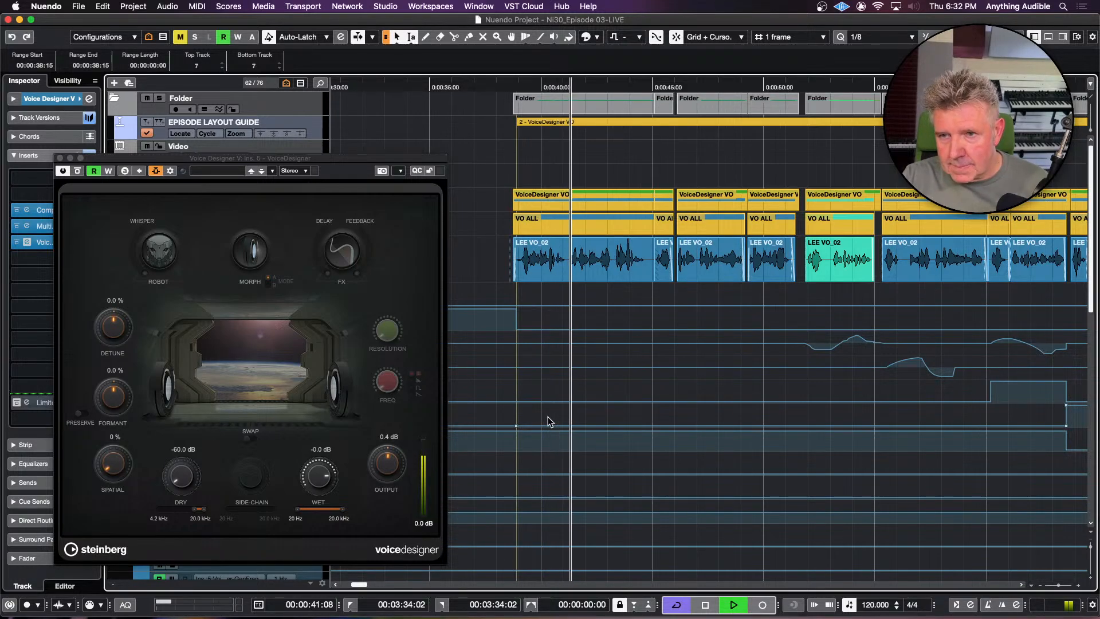
pyautogui.press('f')
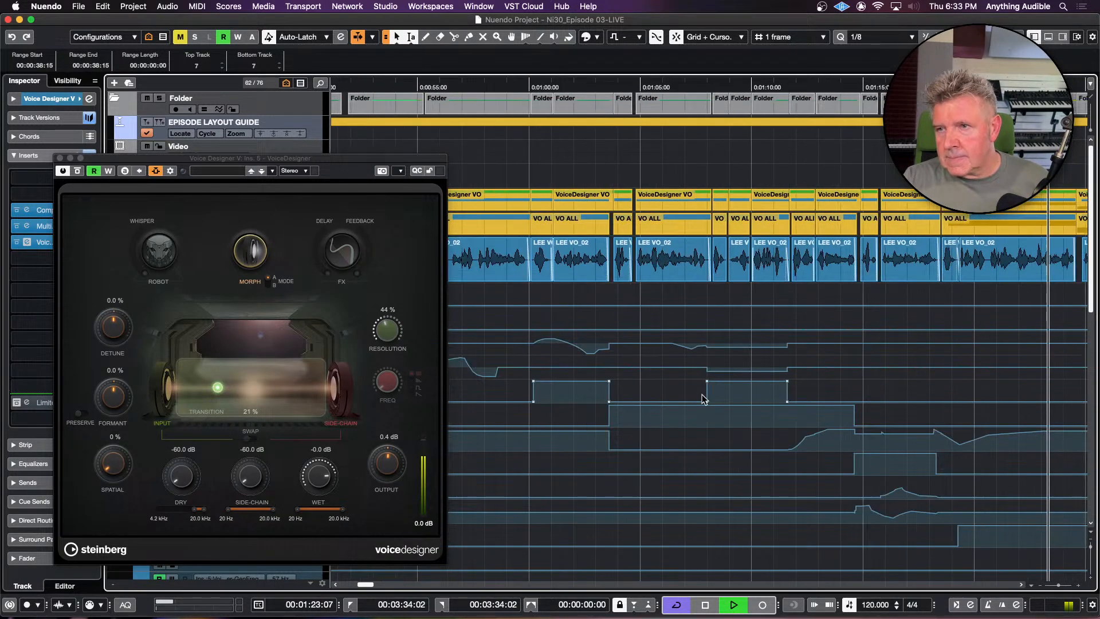
pyautogui.scroll(-8, 704, 400)
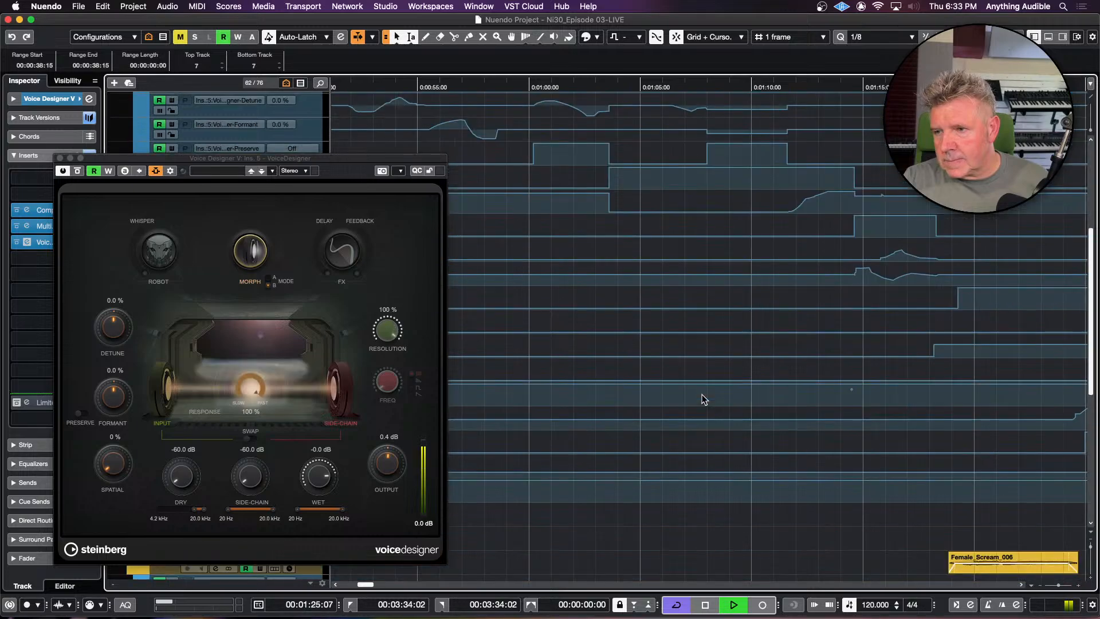
pyautogui.scroll(-4, 705, 400)
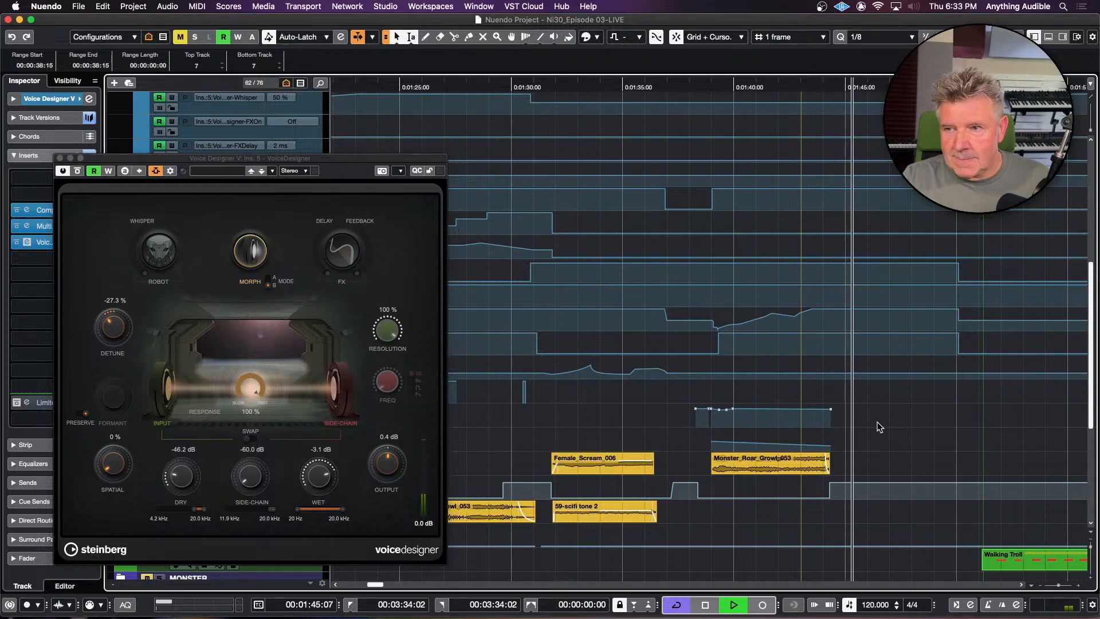
pyautogui.press('space')
pyautogui.click(906, 414)
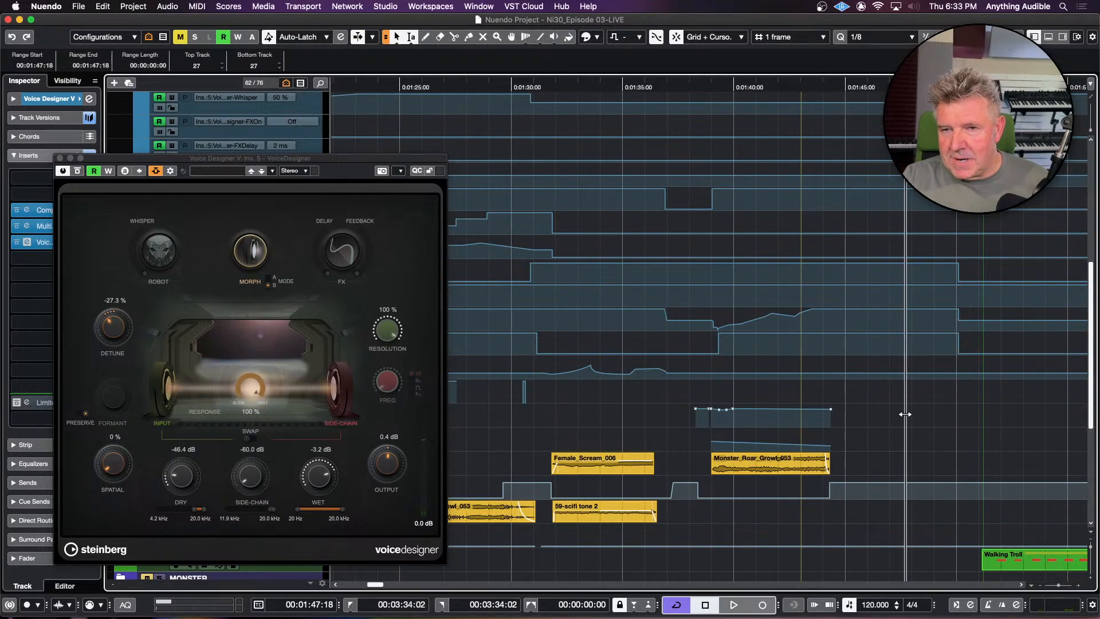
# Step: Examine the automation curves back to the start of the narration and the list of automated VoiceDesigner parameters
pyautogui.scroll(5, 905, 414)
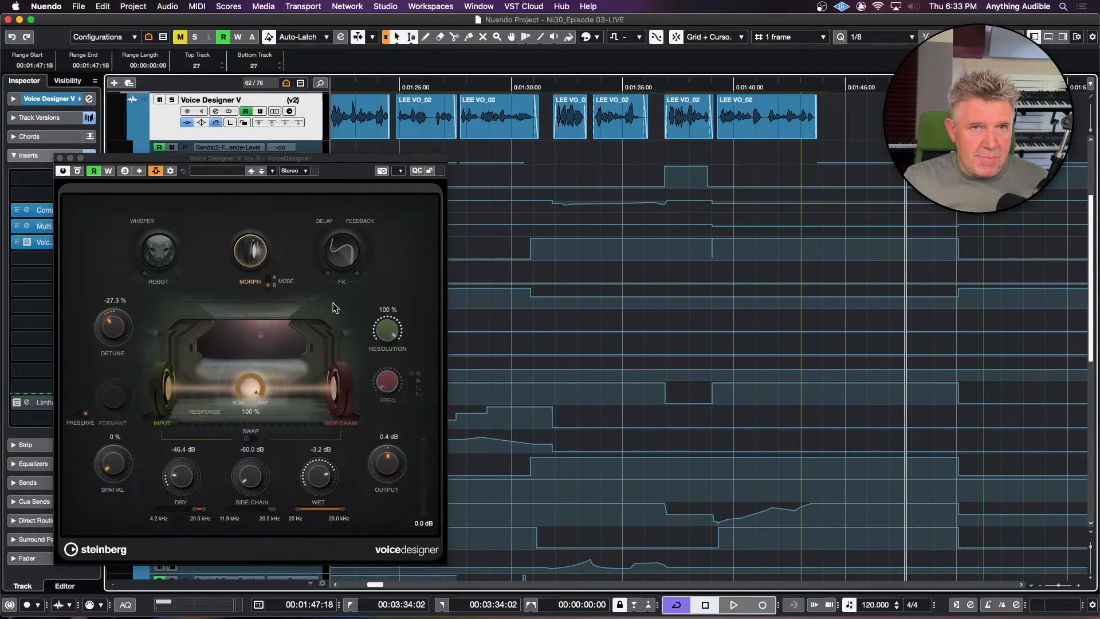
pyautogui.hscroll(-5, 528, 235)
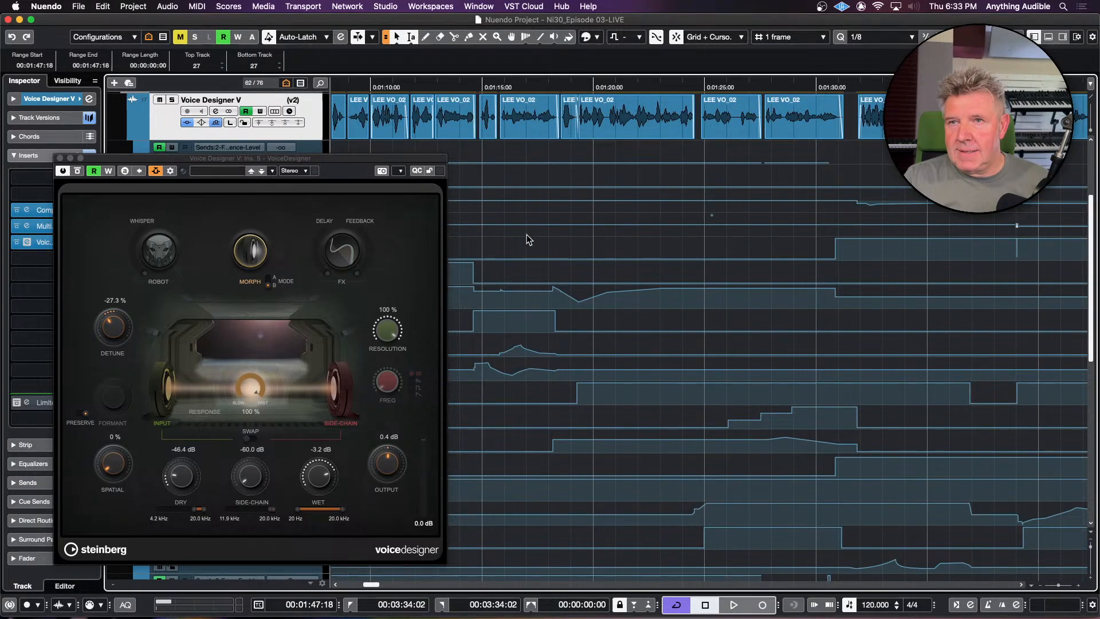
pyautogui.hscroll(-9, 529, 240)
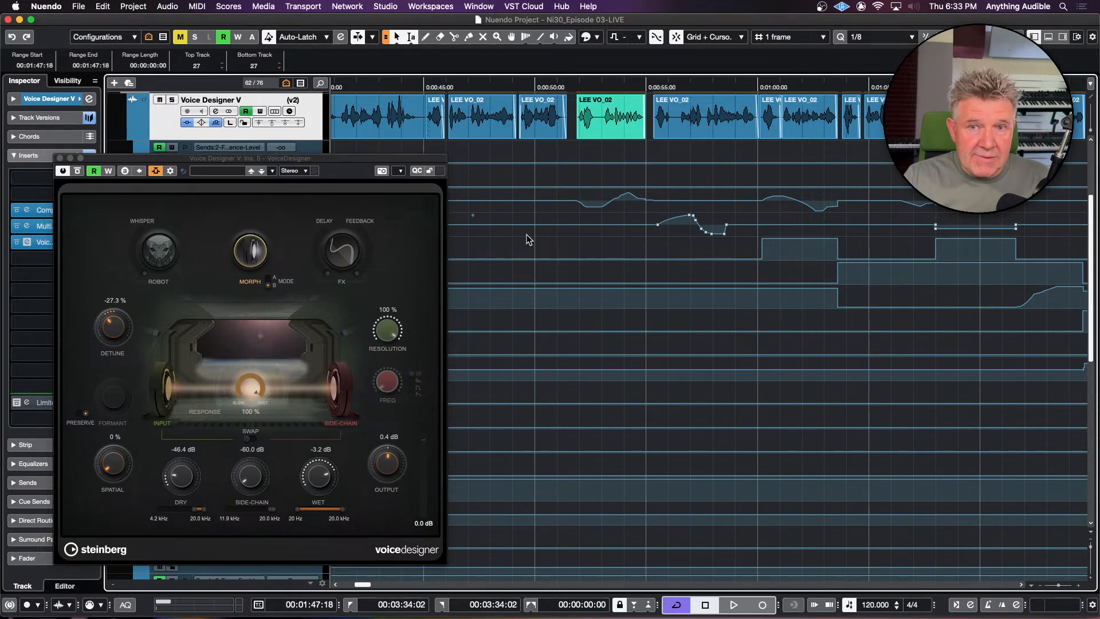
pyautogui.click(528, 239)
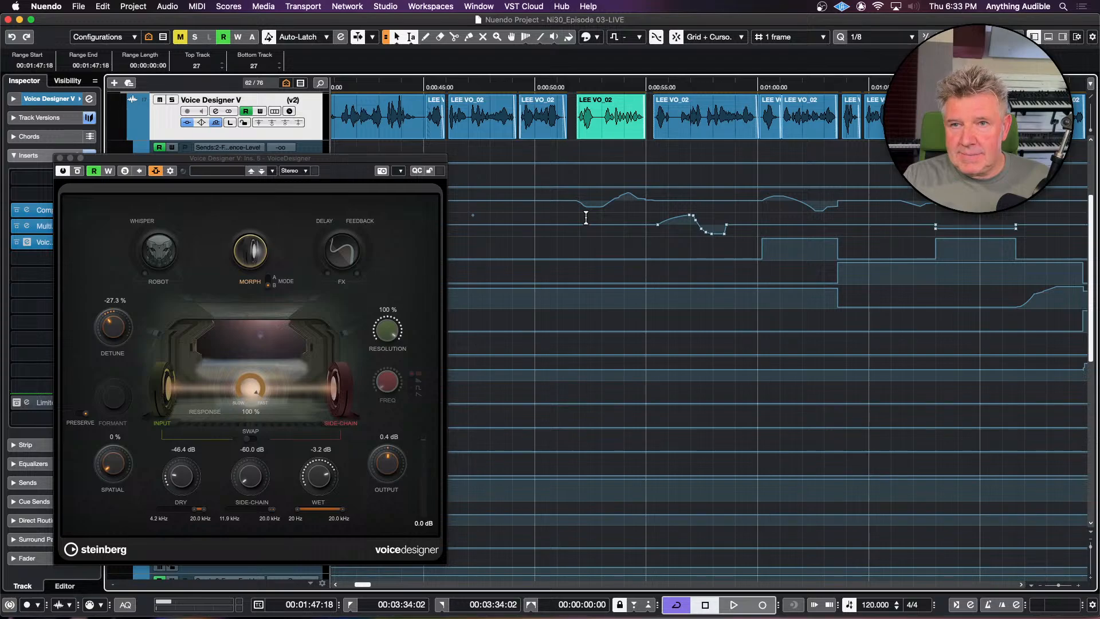
pyautogui.click(552, 247)
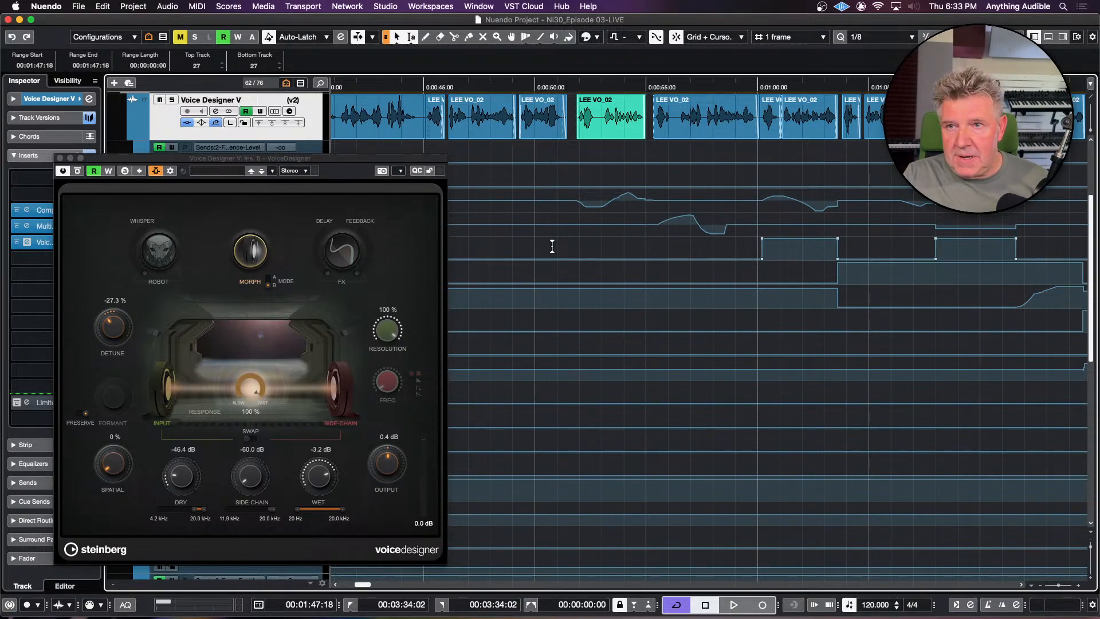
pyautogui.hscroll(-5, 552, 247)
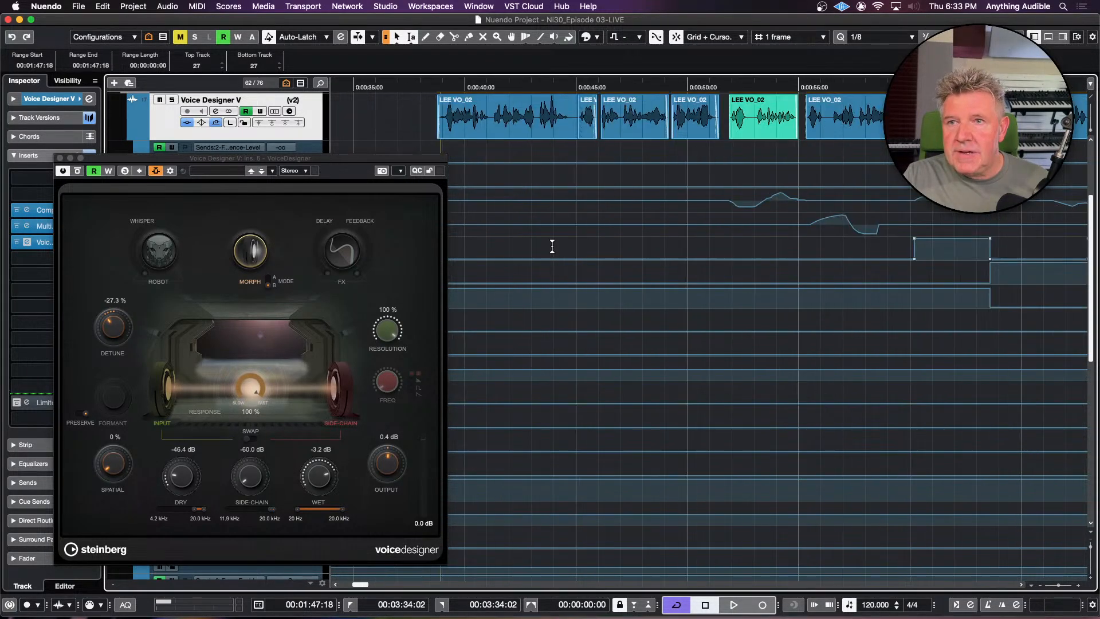
pyautogui.hscroll(5, 552, 246)
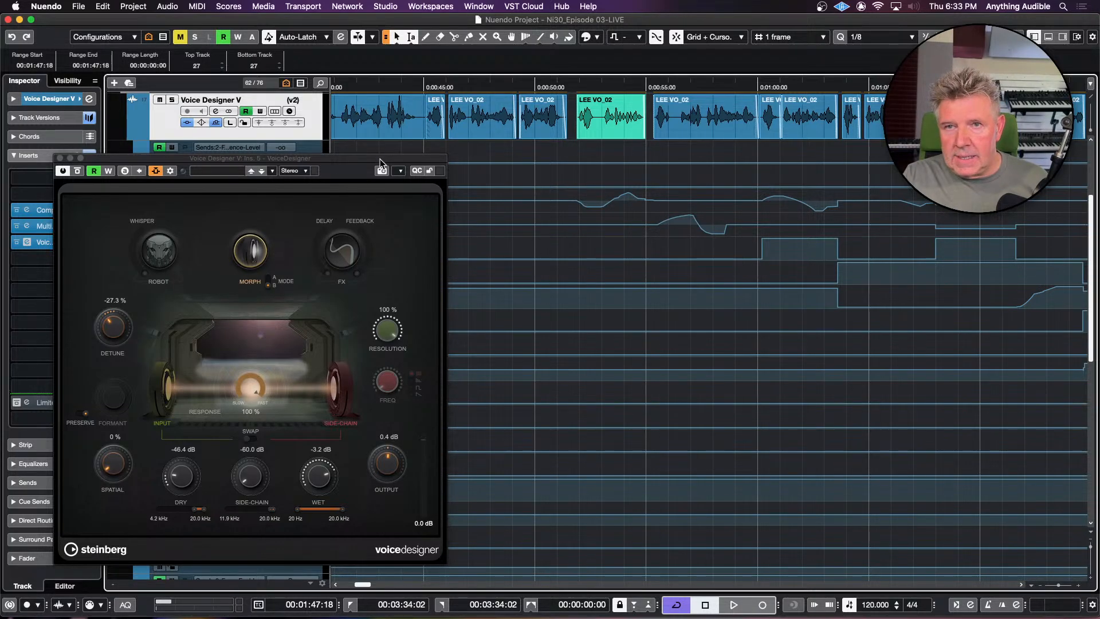
pyautogui.moveTo(380, 160); pyautogui.dragTo(720, 156)
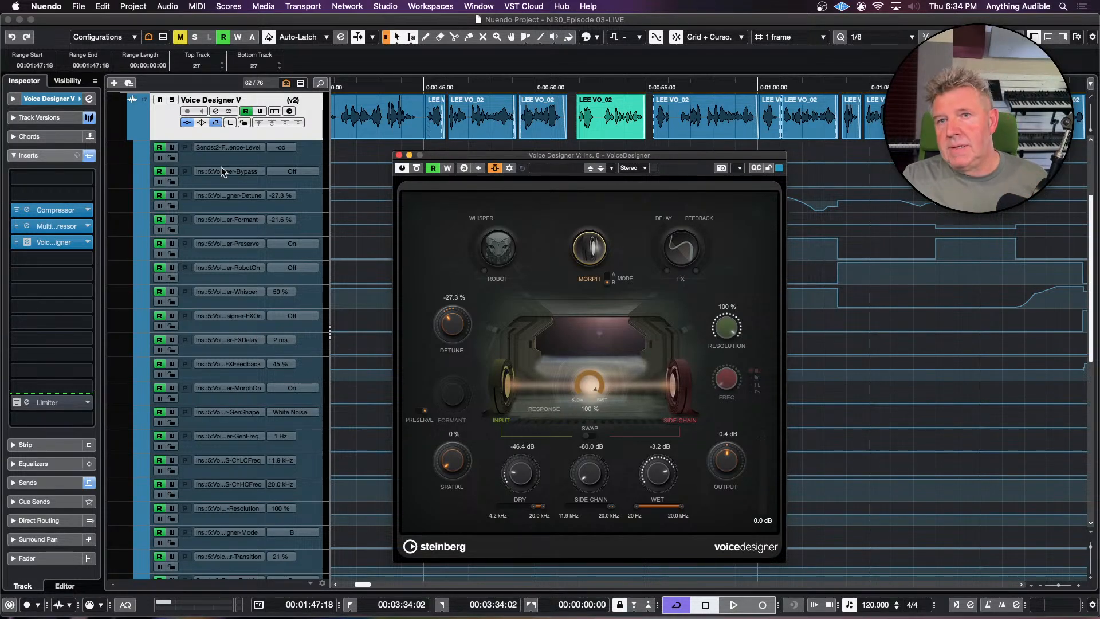
pyautogui.moveTo(503, 157); pyautogui.dragTo(216, 165)
# Step: Play the highlighted LEE VO_02 clip from 00:00:51:21 to hear its Detune automation, and stop playback
pyautogui.click(622, 135)
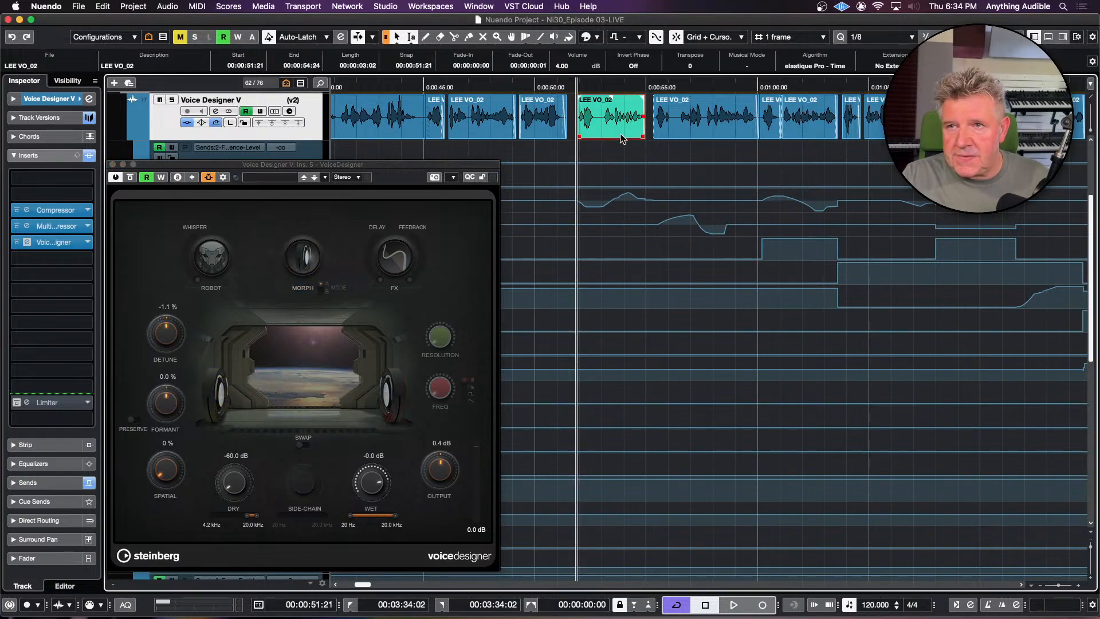
pyautogui.press('space')
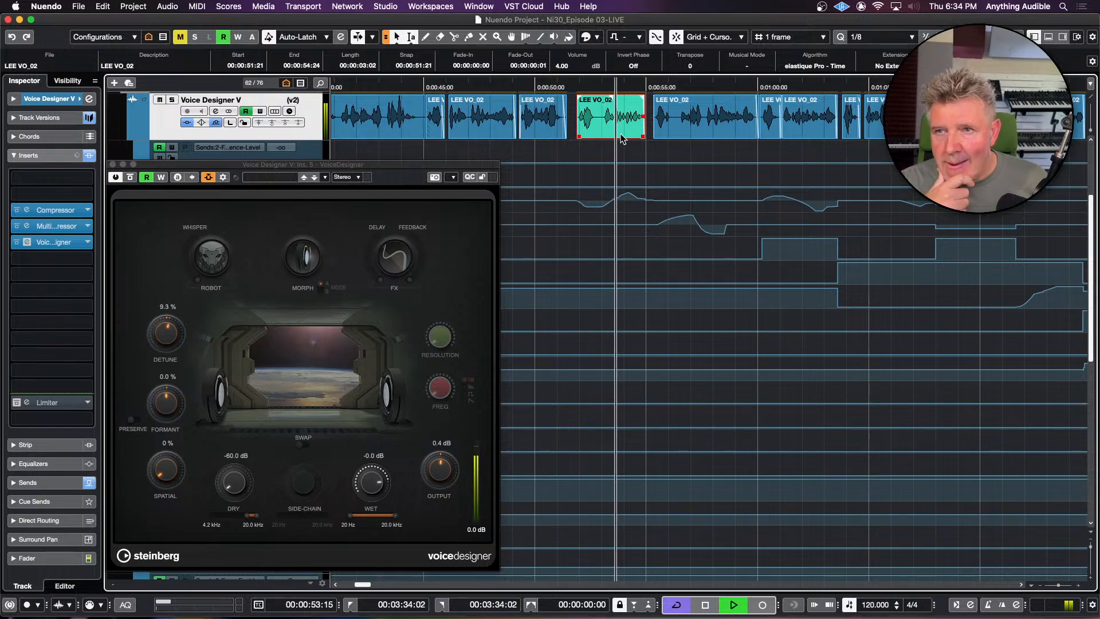
pyautogui.press('space')
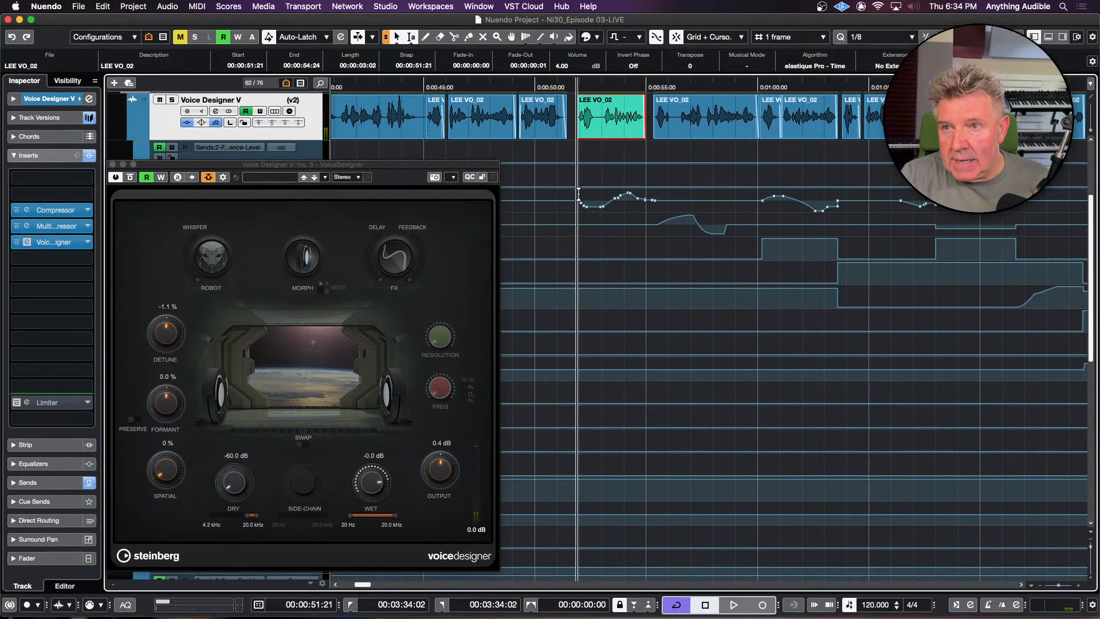
# Step: Try lowering the Detune automation between 00:00:53:11 and 00:00:54:19, and audition the clip from 00:00:51:22
pyautogui.moveTo(611, 195)
pyautogui.mouseDown()
pyautogui.moveTo(640, 201)
pyautogui.moveTo(628, 198)
pyautogui.mouseUp()
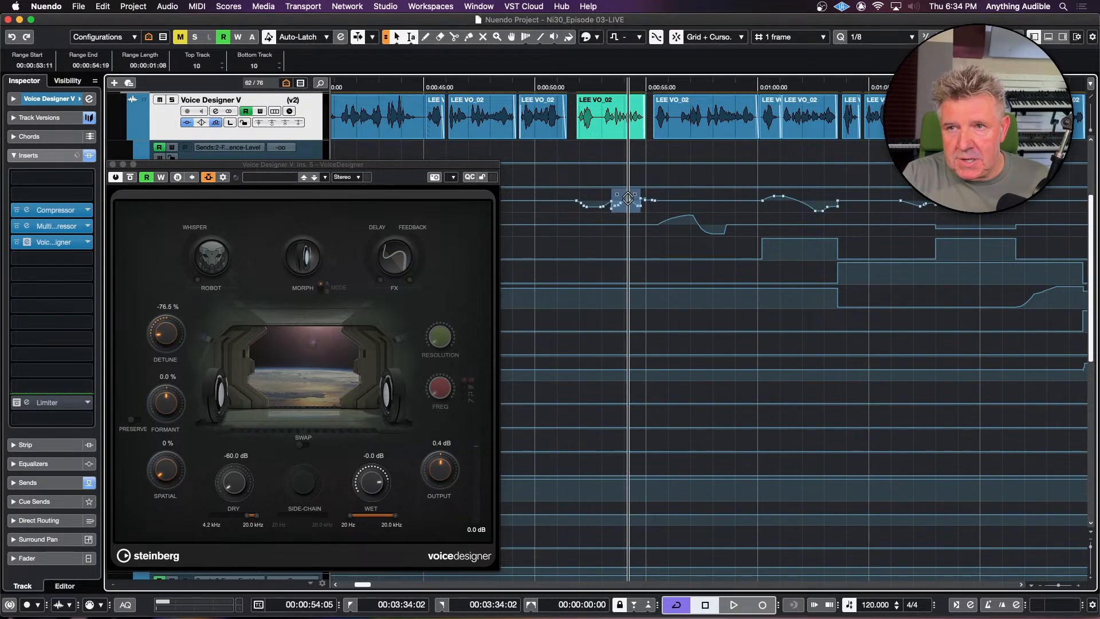
pyautogui.click(576, 195)
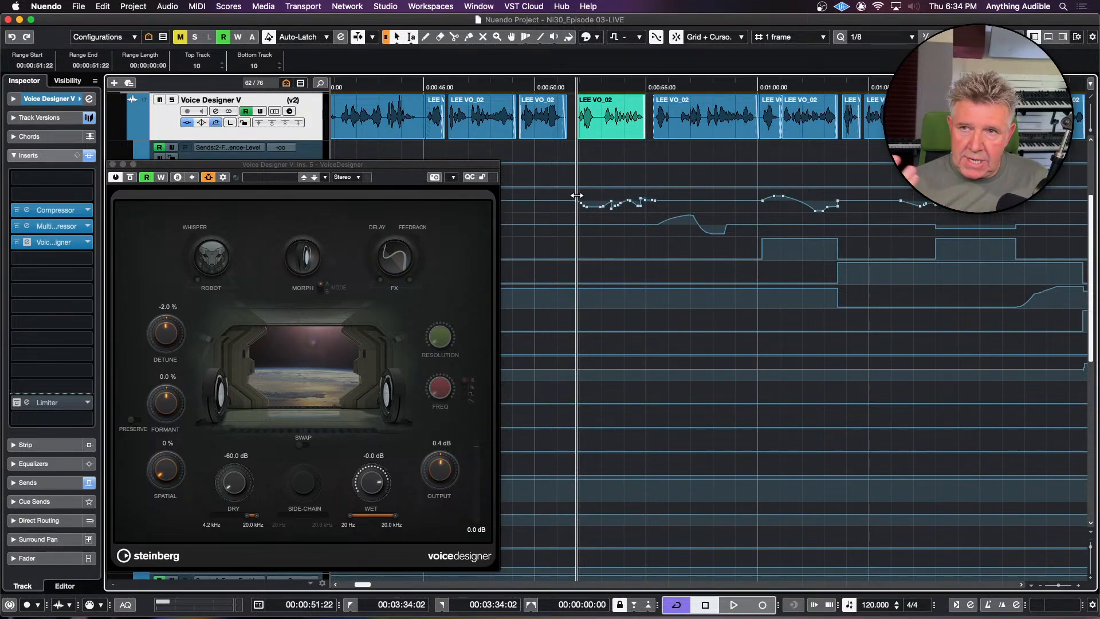
pyautogui.press('space')
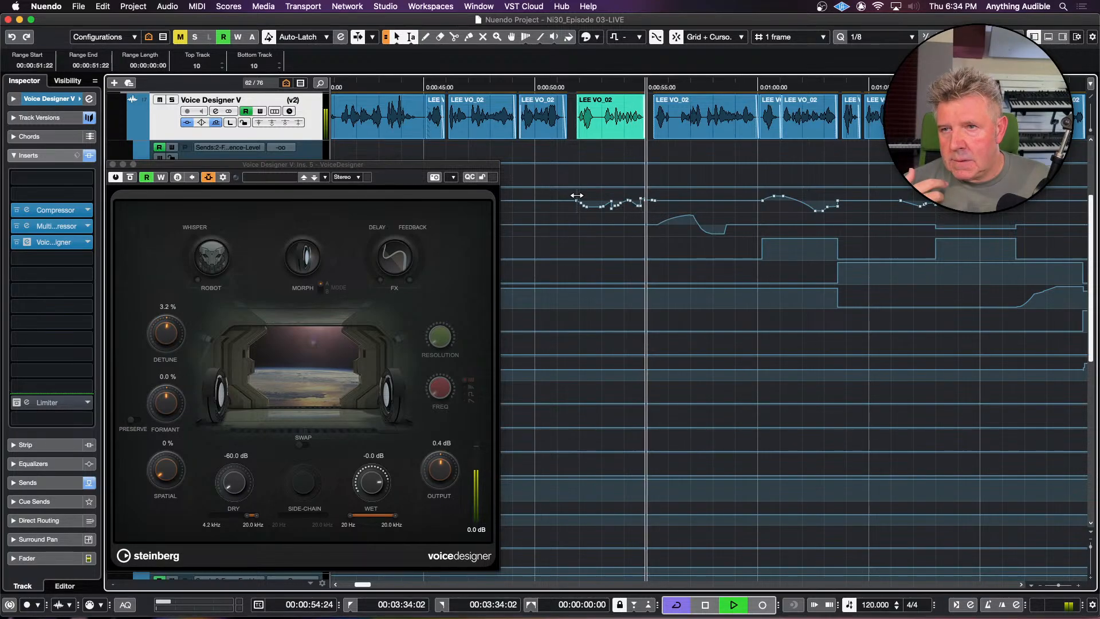
pyautogui.press('space')
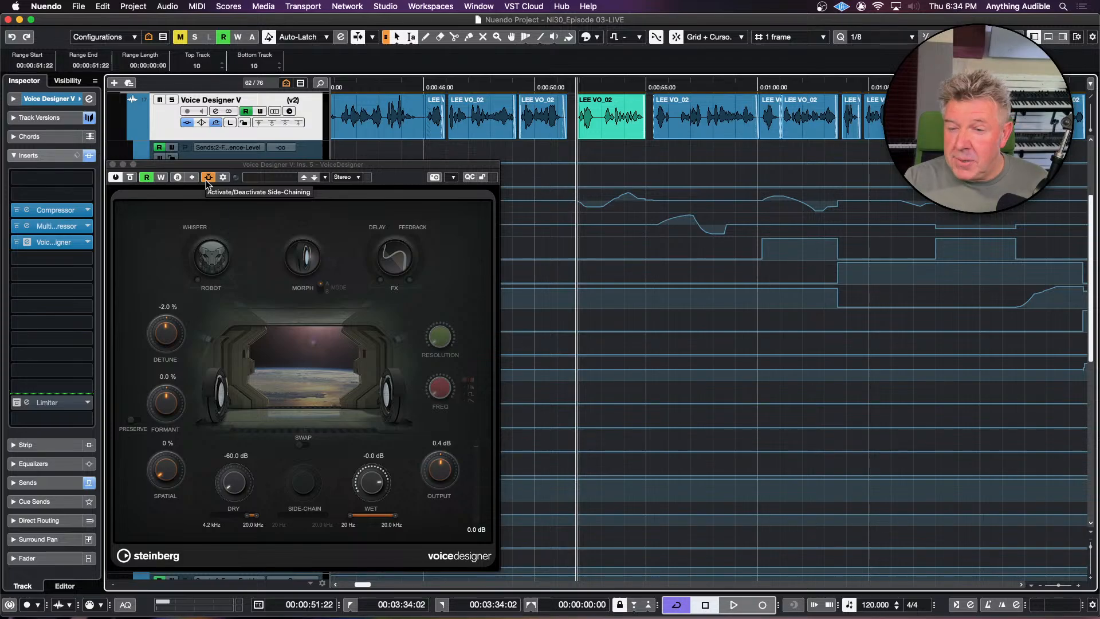
# Step: Examine the Female_Scream_006, Monster_Roar_Growl_053 and 59-scifi tone 2 clips below the automation lanes, with the cursor placed at 00:01:26:18
pyautogui.hscroll(10, 706, 444)
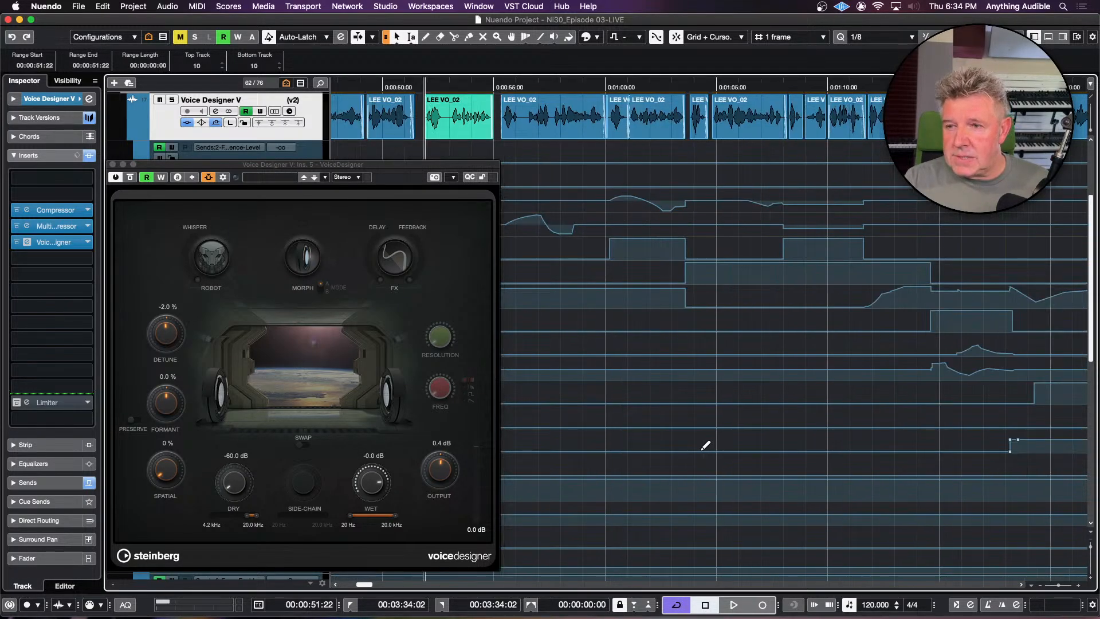
pyautogui.scroll(-3, 700, 449)
pyautogui.scroll(-3, 701, 449)
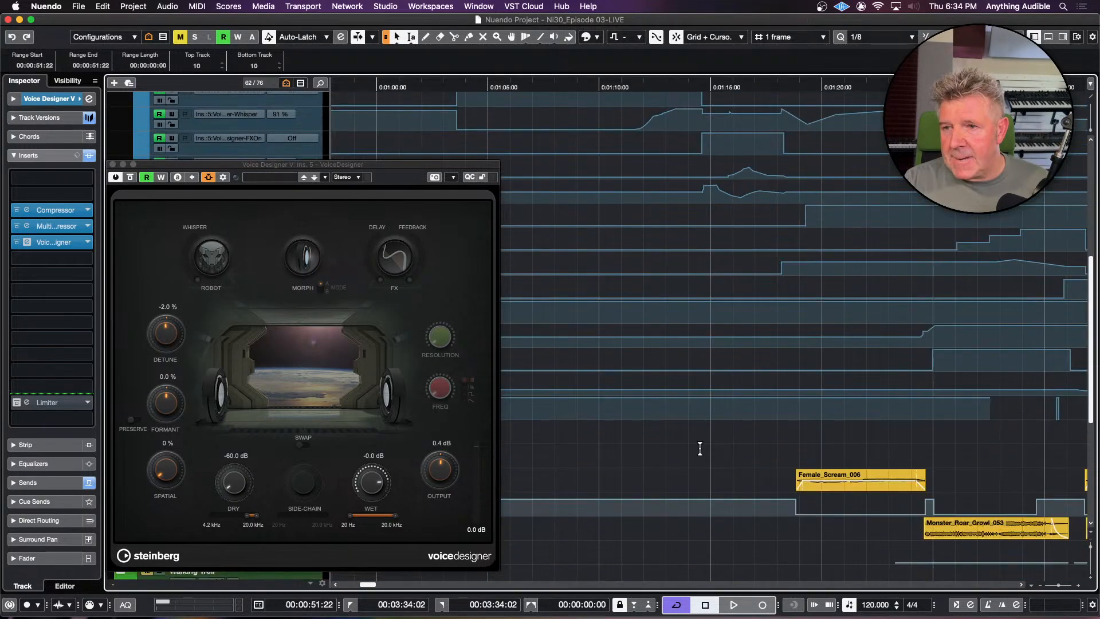
pyautogui.hscroll(5, 811, 453)
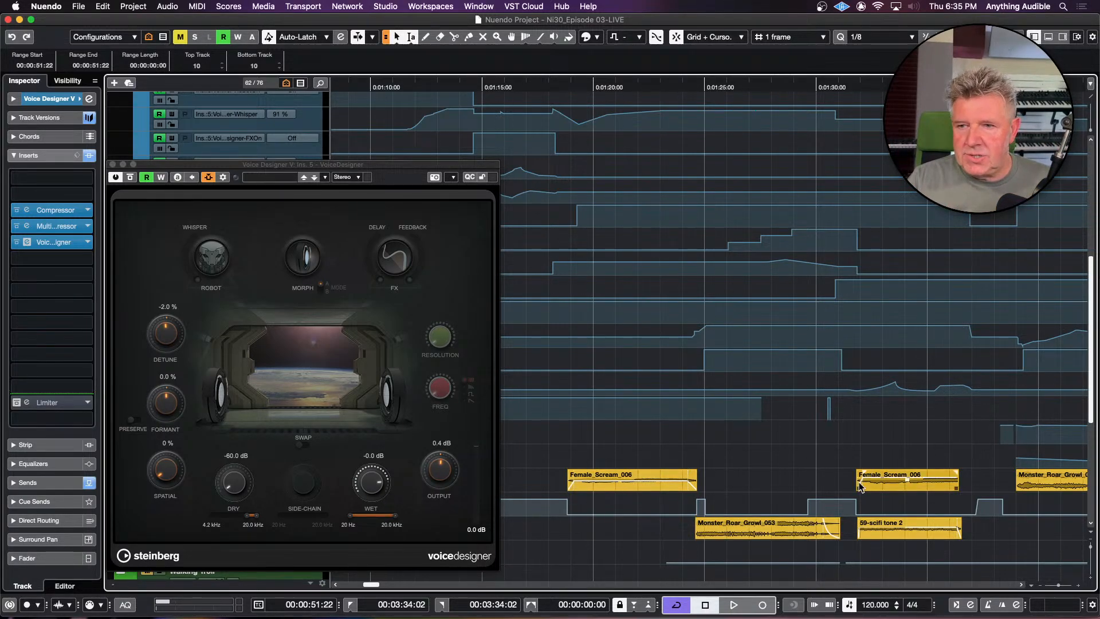
pyautogui.click(744, 504)
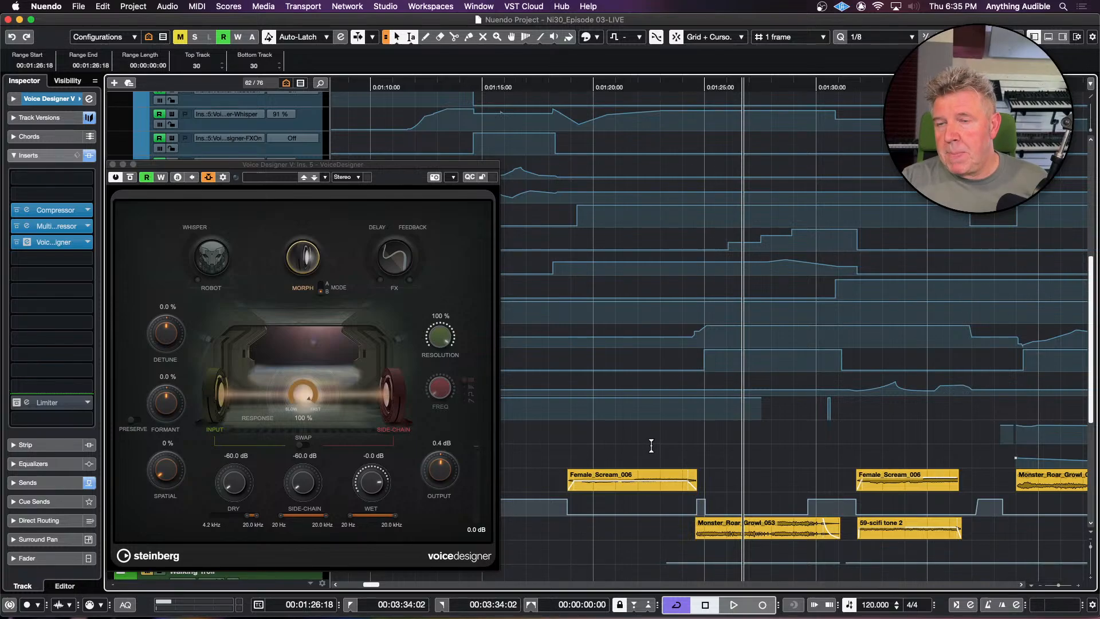
pyautogui.scroll(4, 652, 445)
pyautogui.scroll(4, 652, 445)
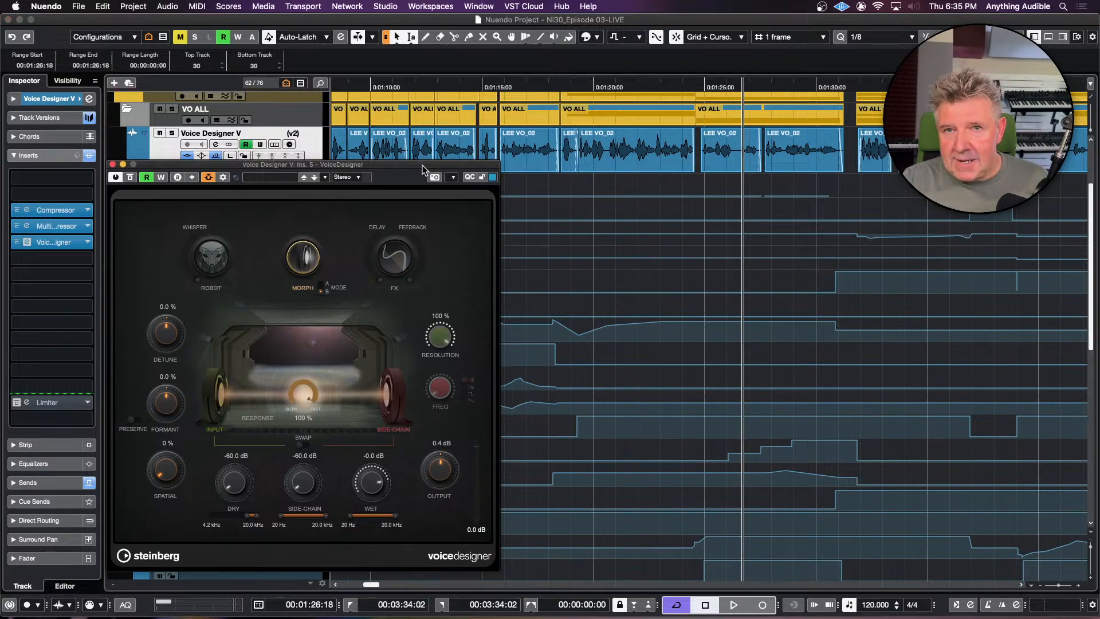
# Step: Mute and collapse the VoiceDesigner VO folder, and close the VoiceDesigner plug-in window
pyautogui.moveTo(422, 165); pyautogui.dragTo(433, 256)
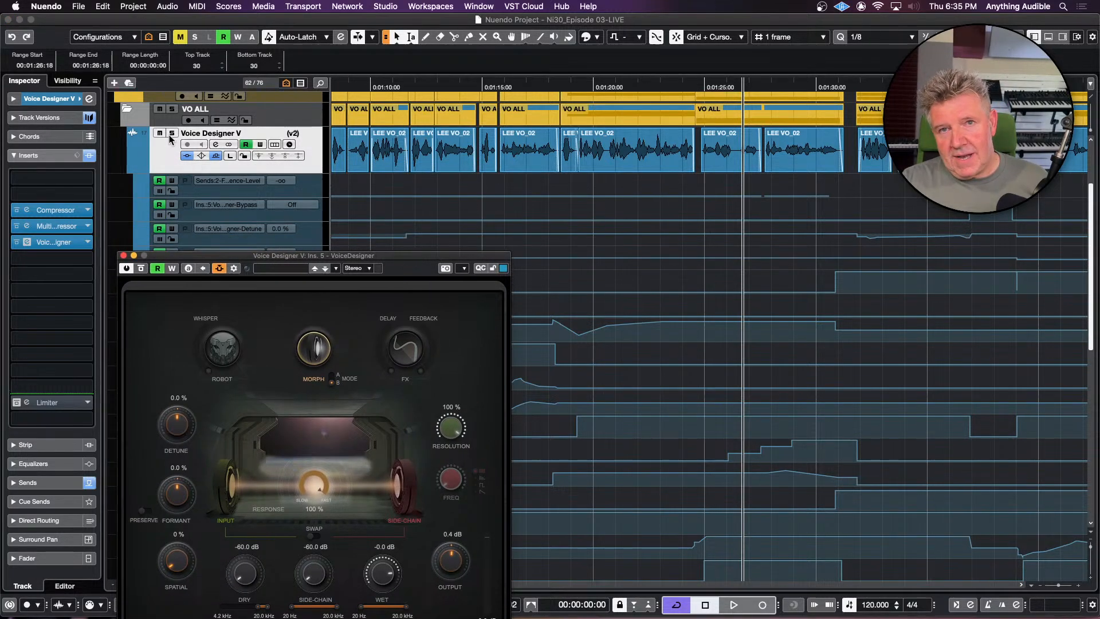
pyautogui.scroll(1, 171, 155)
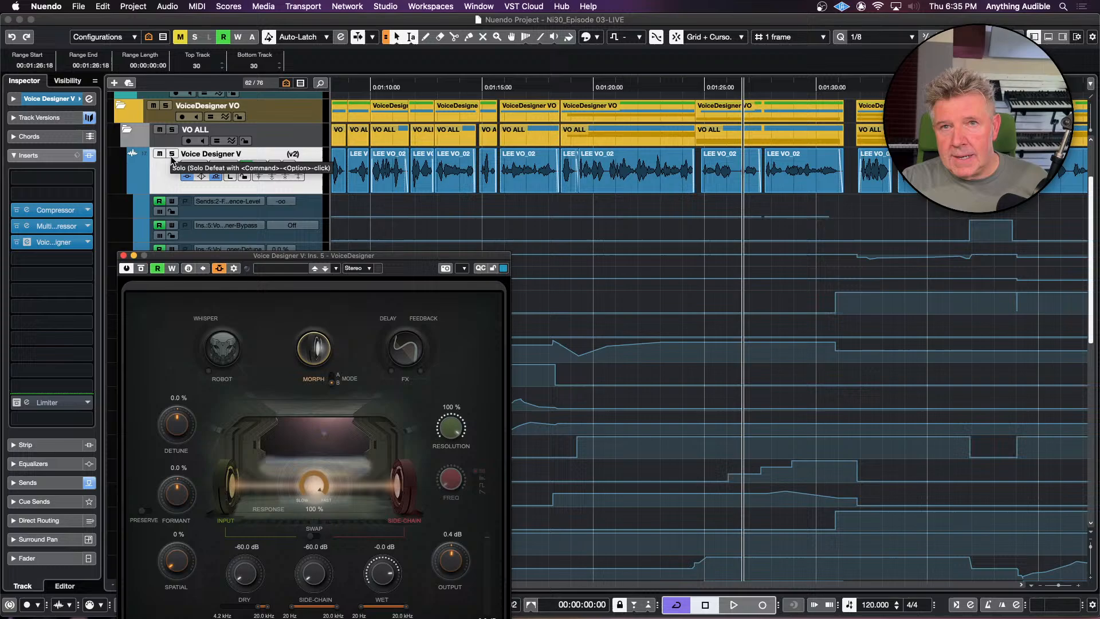
pyautogui.click(154, 106)
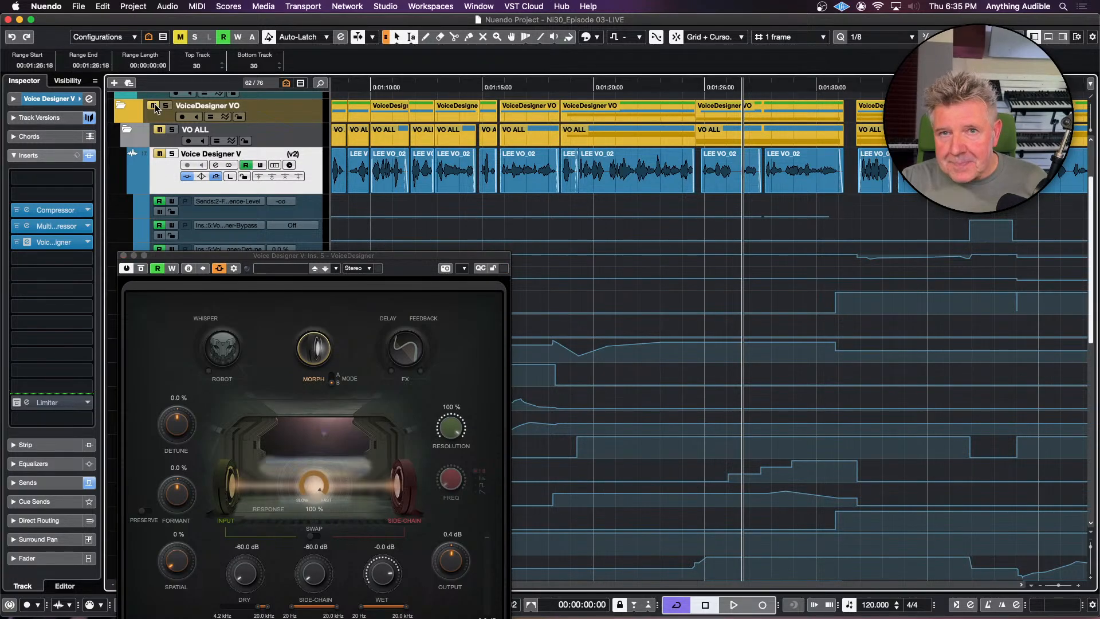
pyautogui.click(121, 107)
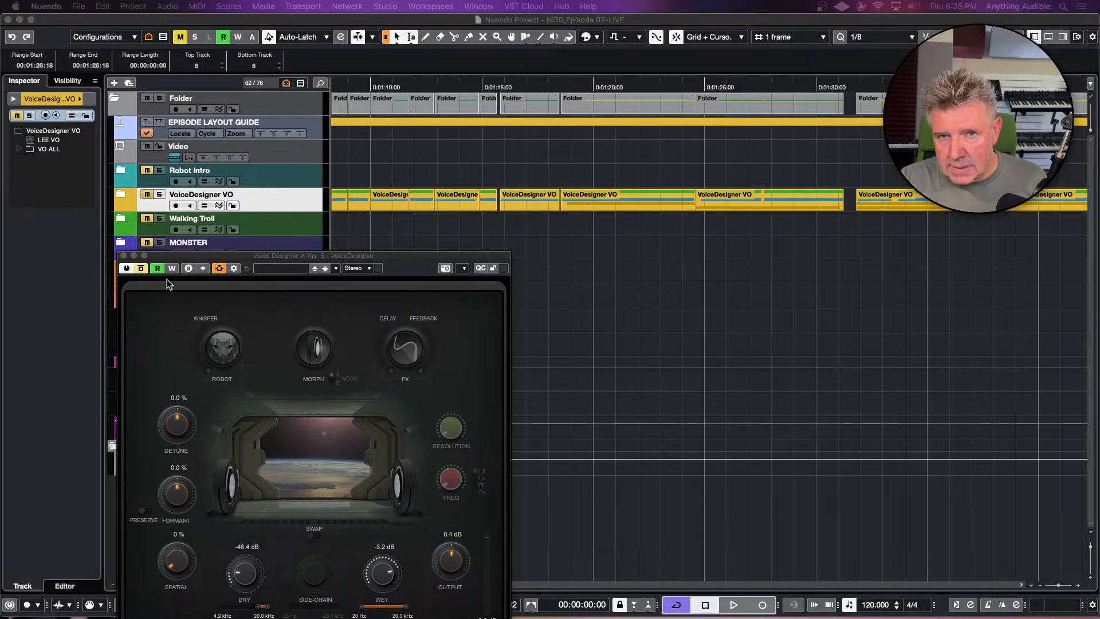
pyautogui.click(123, 256)
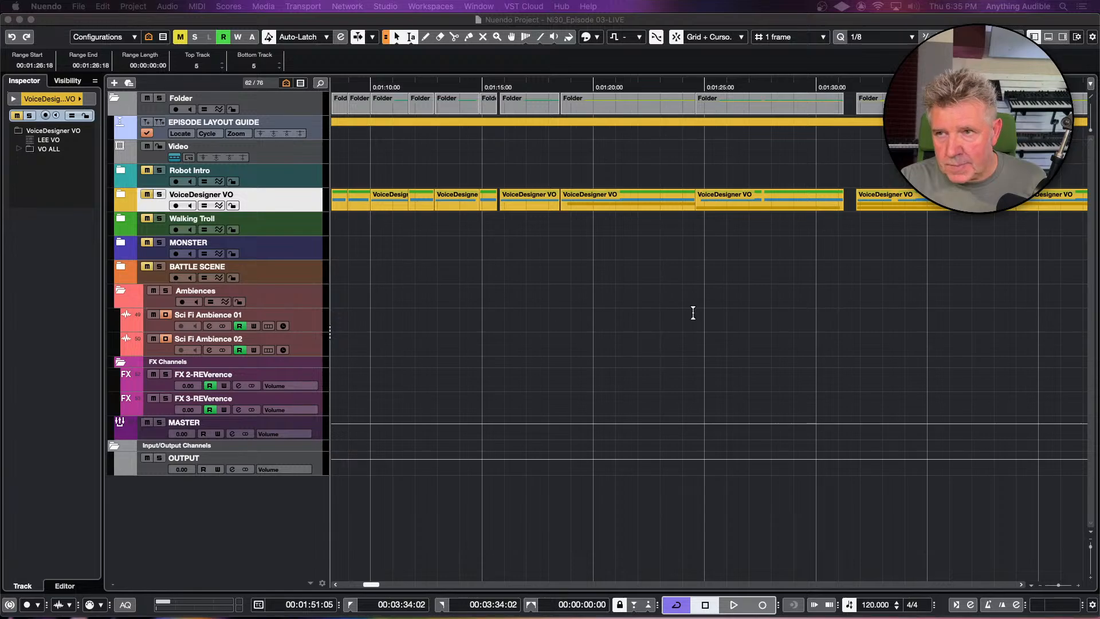
# Step: Show the video player at the Troll clip's start, 00:01:51:05, and unmute and expand the Walking Troll folder
pyautogui.press('space')
pyautogui.press('space')
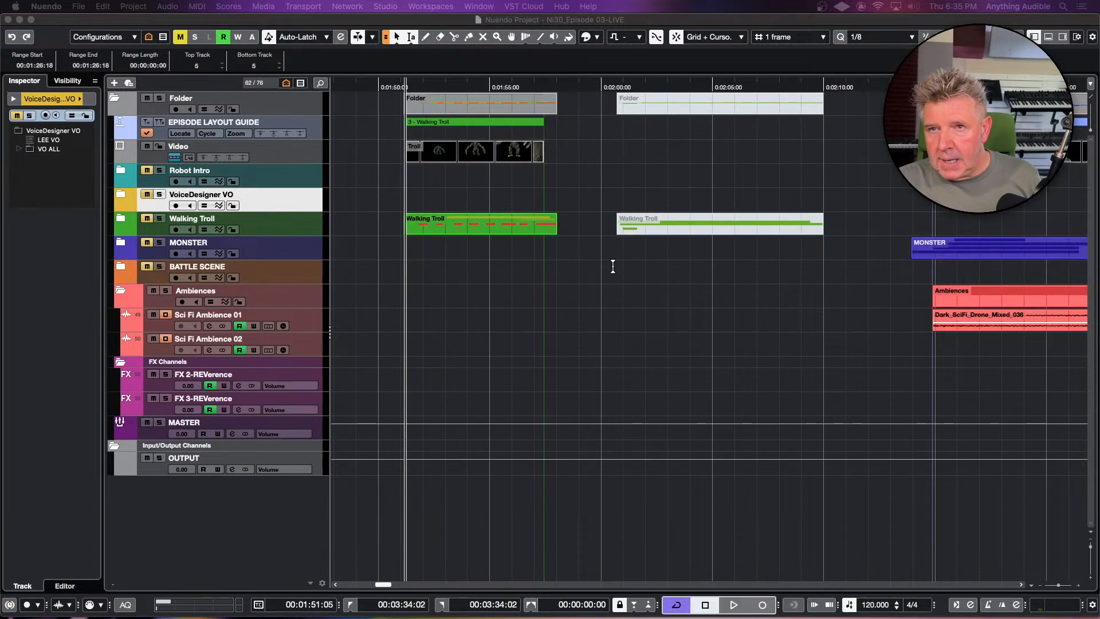
pyautogui.press('F8')
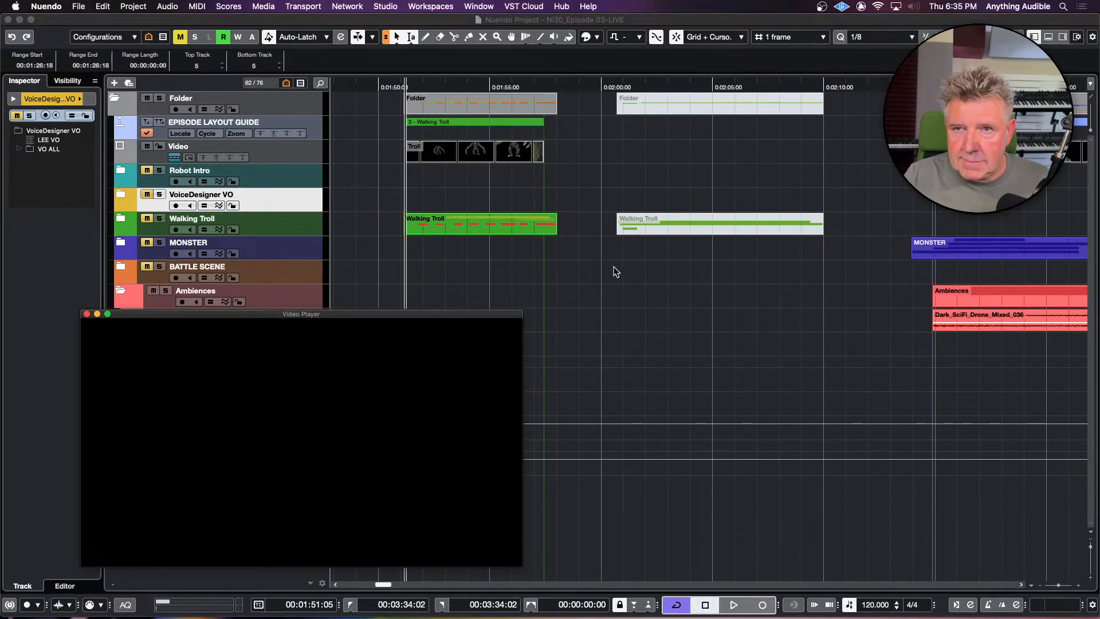
pyautogui.click(439, 155)
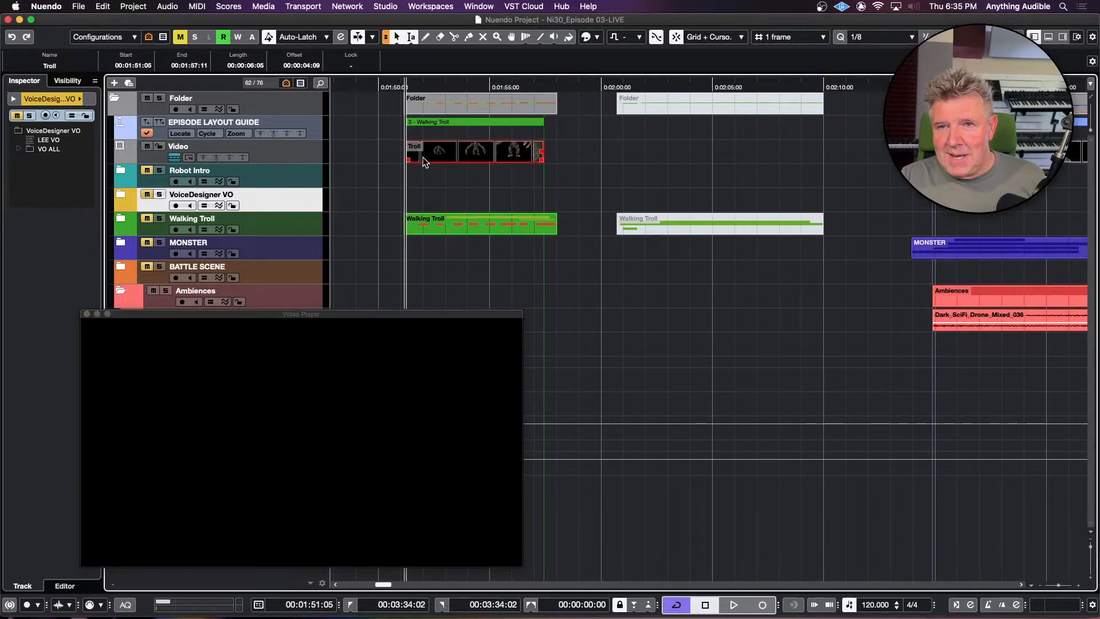
pyautogui.click(147, 219)
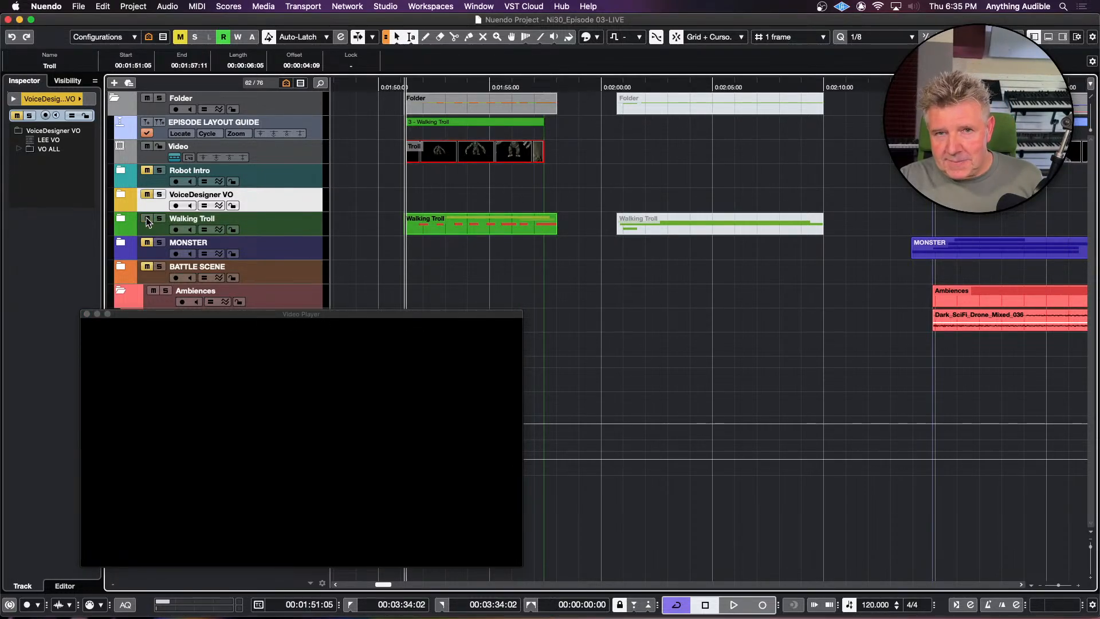
pyautogui.click(121, 218)
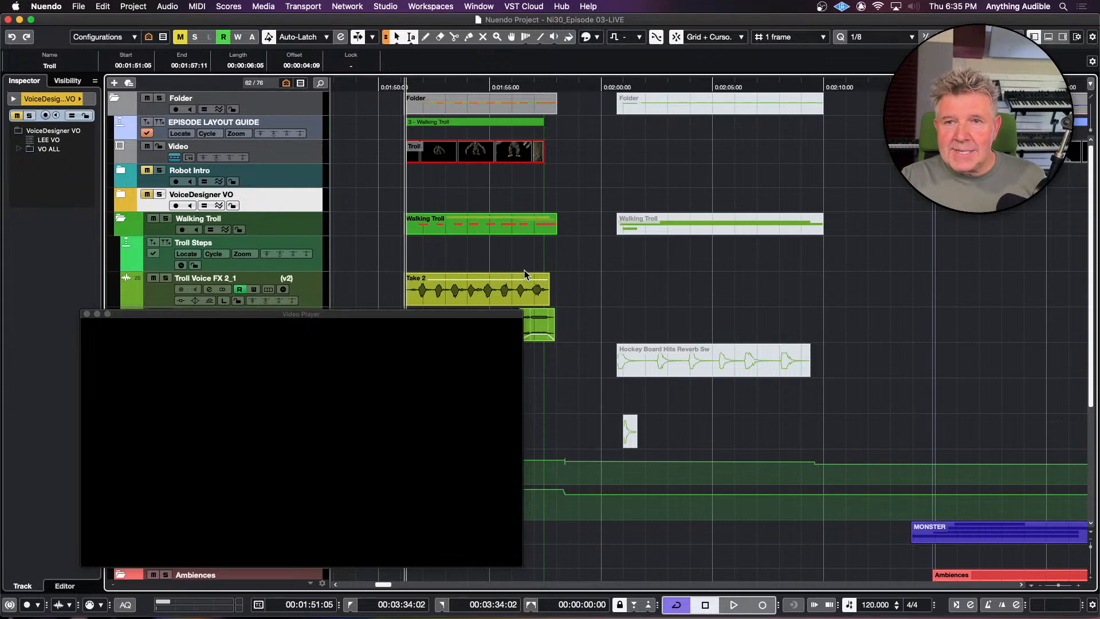
# Step: Play the Walking Troll scene from 00:01:51:07 past the end of its video clip, and stop playback
pyautogui.hscroll(-5, 582, 264)
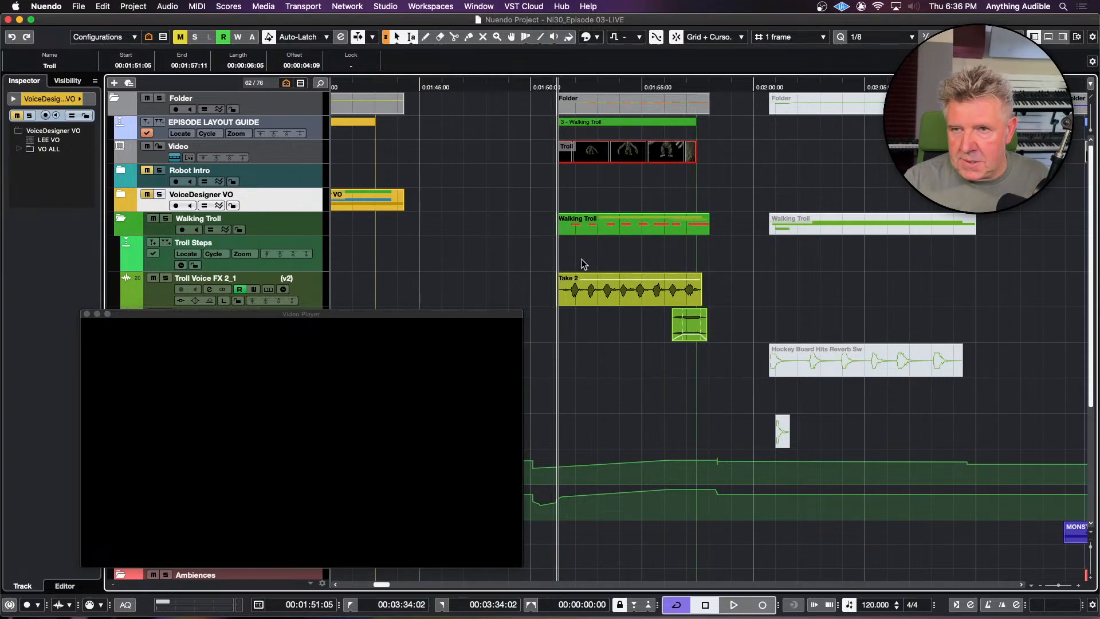
pyautogui.click(559, 249)
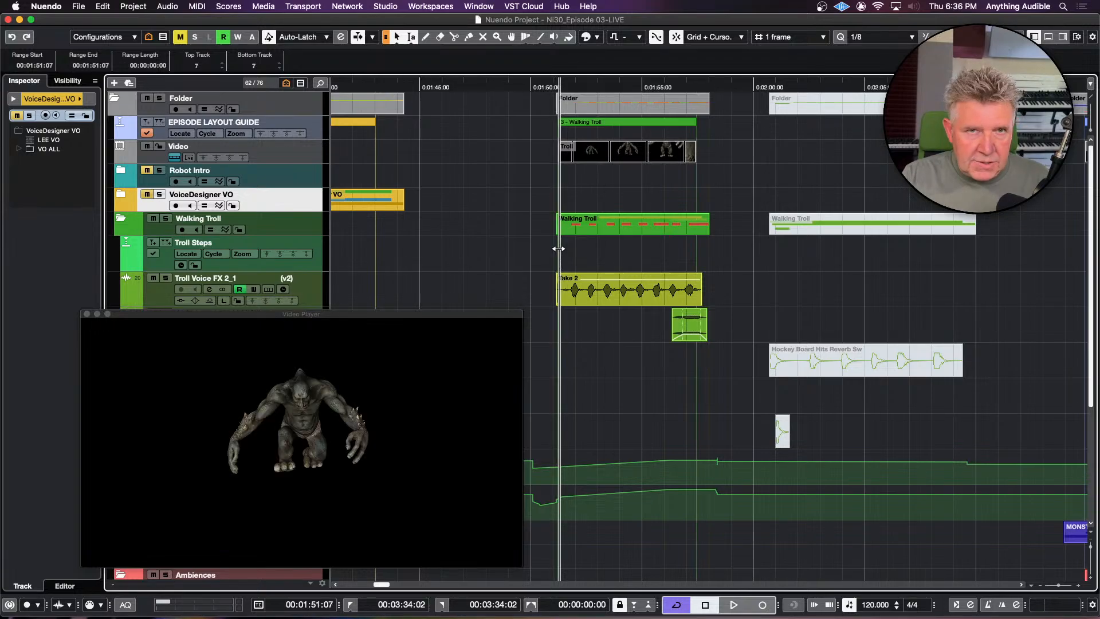
pyautogui.press('space')
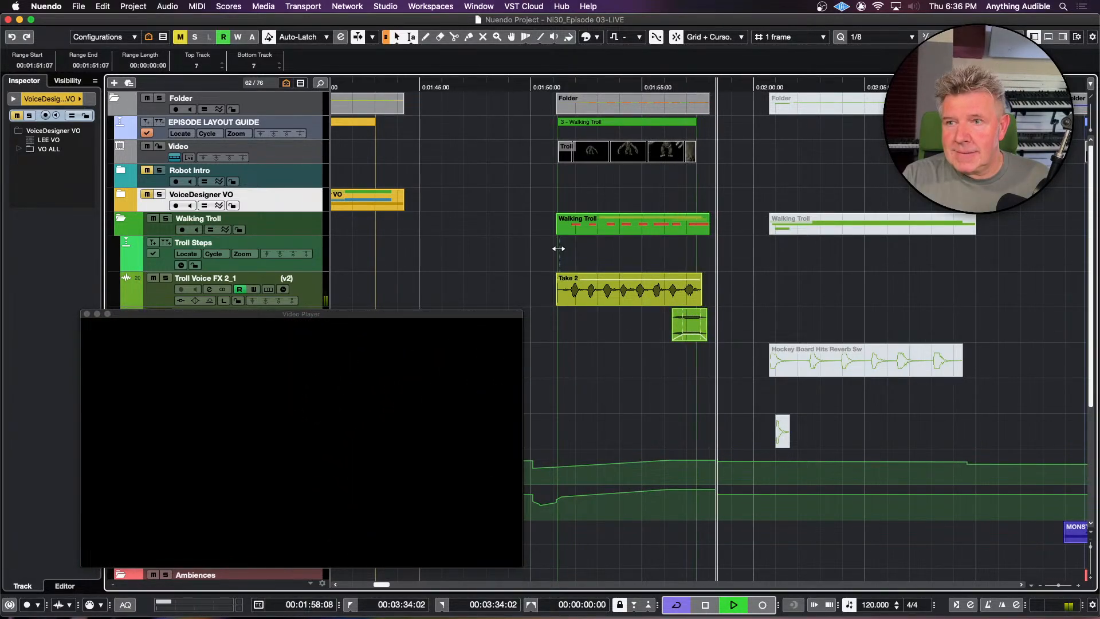
pyautogui.press('space')
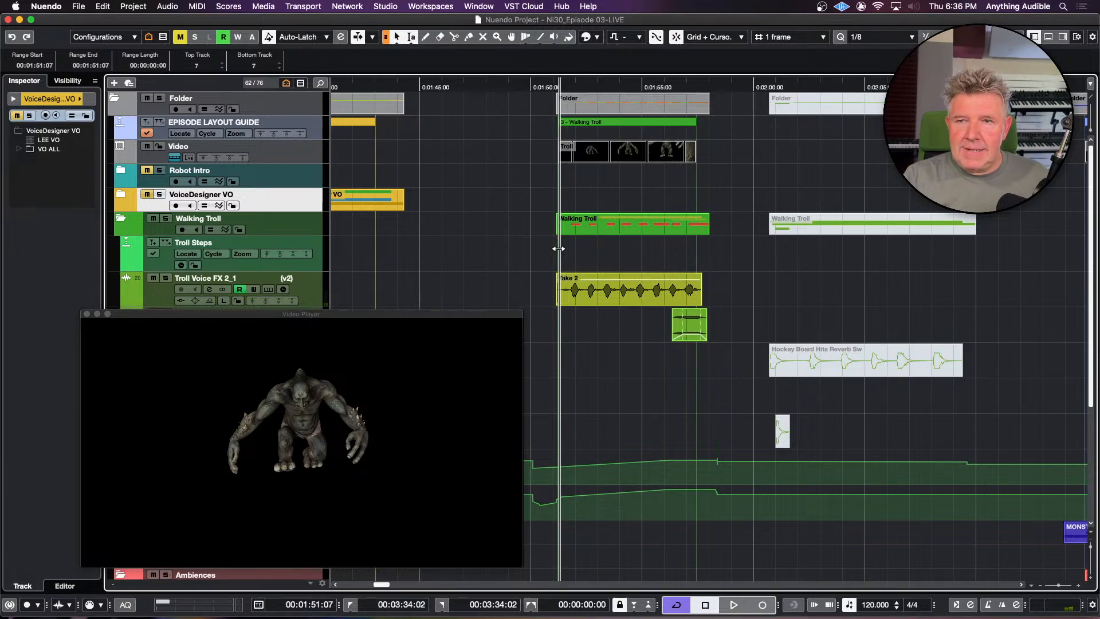
# Step: Make Troll Steps the active marker track, with the cursor placed at 00:01:51:12
pyautogui.moveTo(571, 249); pyautogui.dragTo(702, 258)
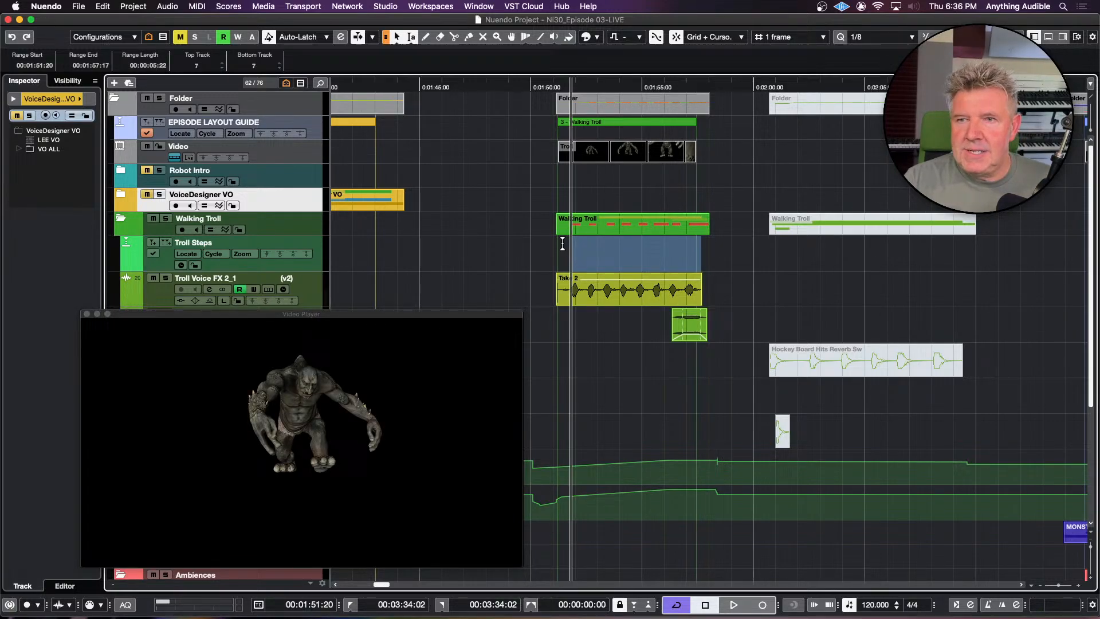
pyautogui.click(563, 244)
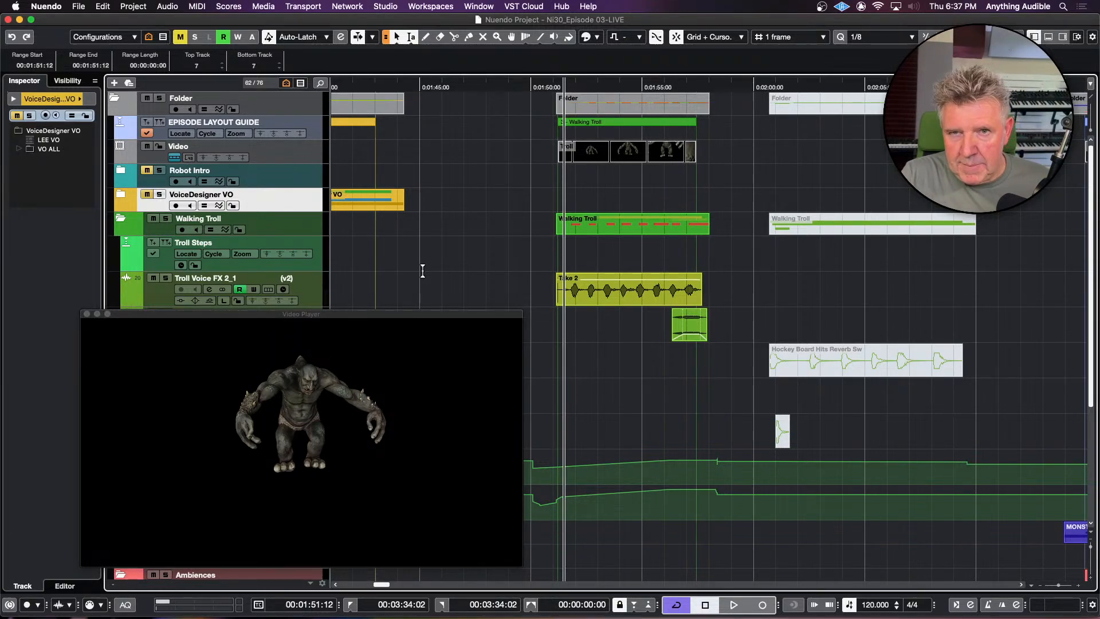
pyautogui.click(153, 254)
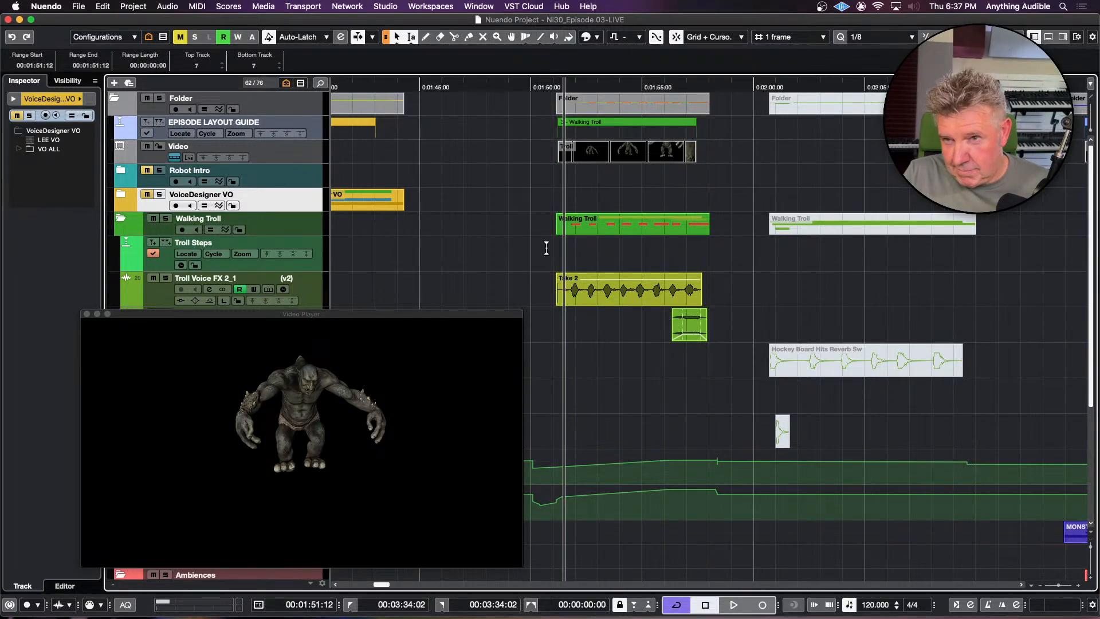
# Step: Examine the troll's first footstep closely in the video frames between 00:01:51:15 and 00:01:51:23
pyautogui.click(580, 246)
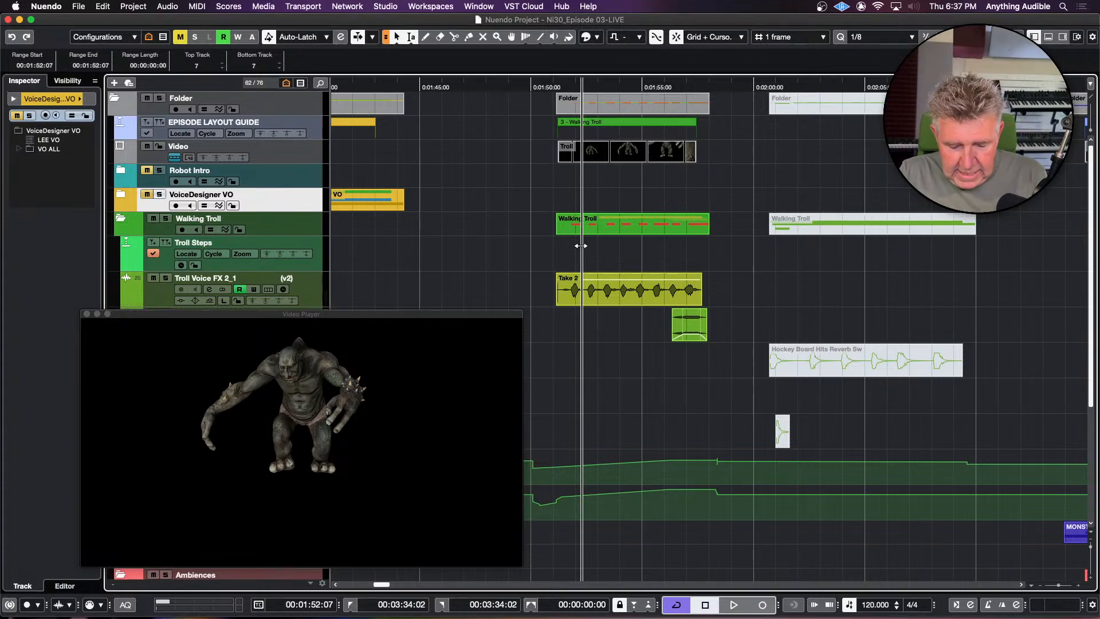
pyautogui.press('h')
pyautogui.press('h')
pyautogui.press('h')
pyautogui.press('h')
pyautogui.press('h')
pyautogui.press('h')
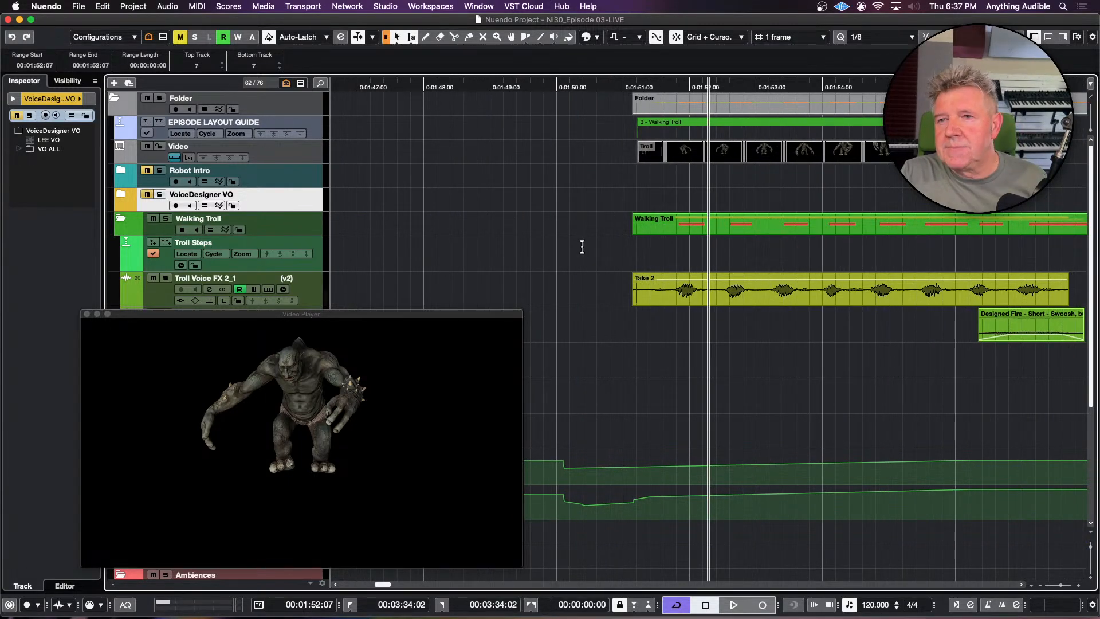
pyautogui.hscroll(3, 582, 247)
pyautogui.hscroll(-2, 582, 246)
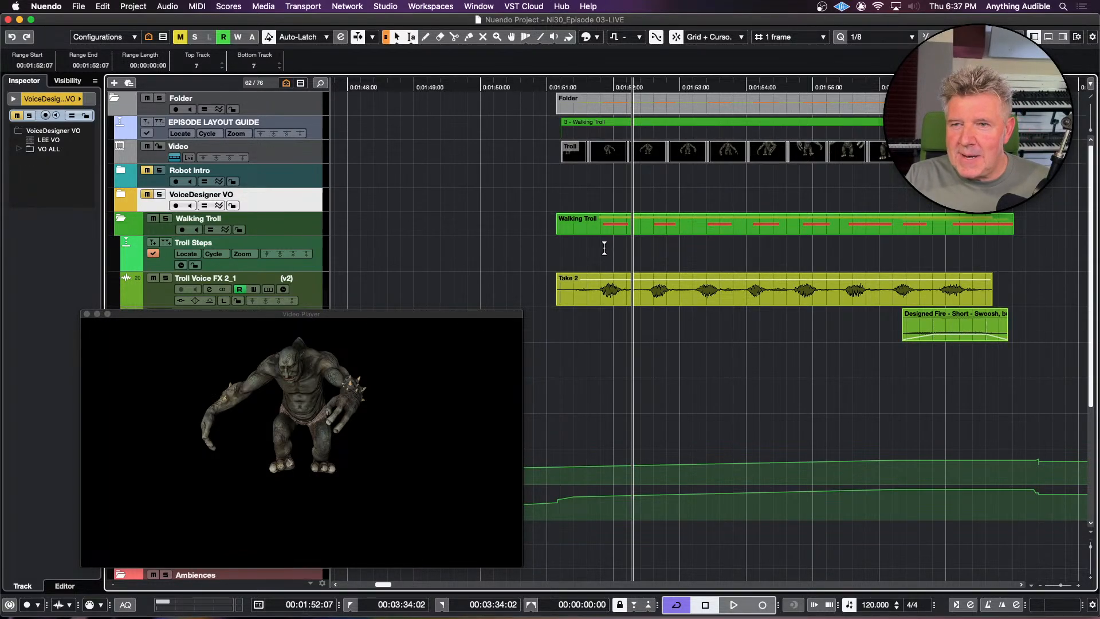
pyautogui.click(605, 248)
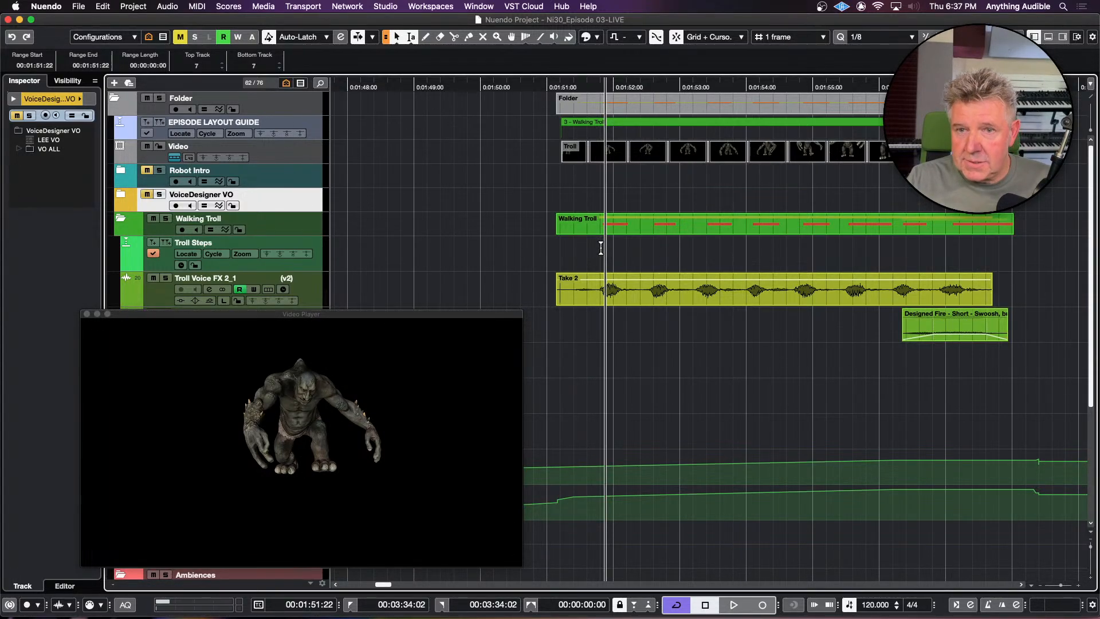
pyautogui.moveTo(603, 248)
pyautogui.mouseDown()
pyautogui.moveTo(616, 249)
pyautogui.moveTo(592, 250)
pyautogui.mouseUp()
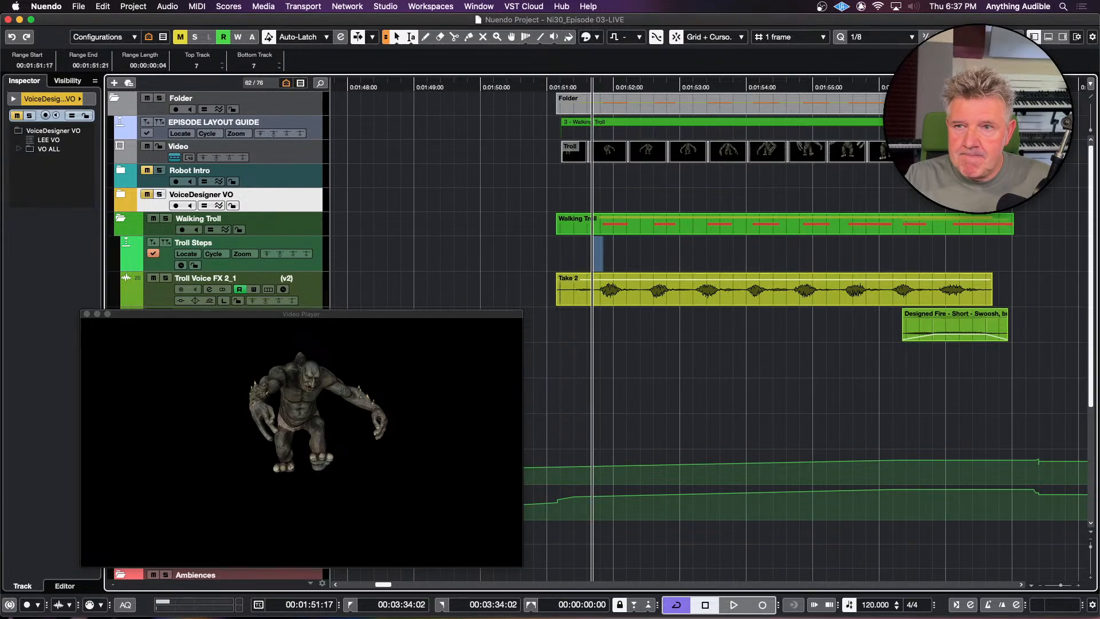
pyautogui.click(612, 269)
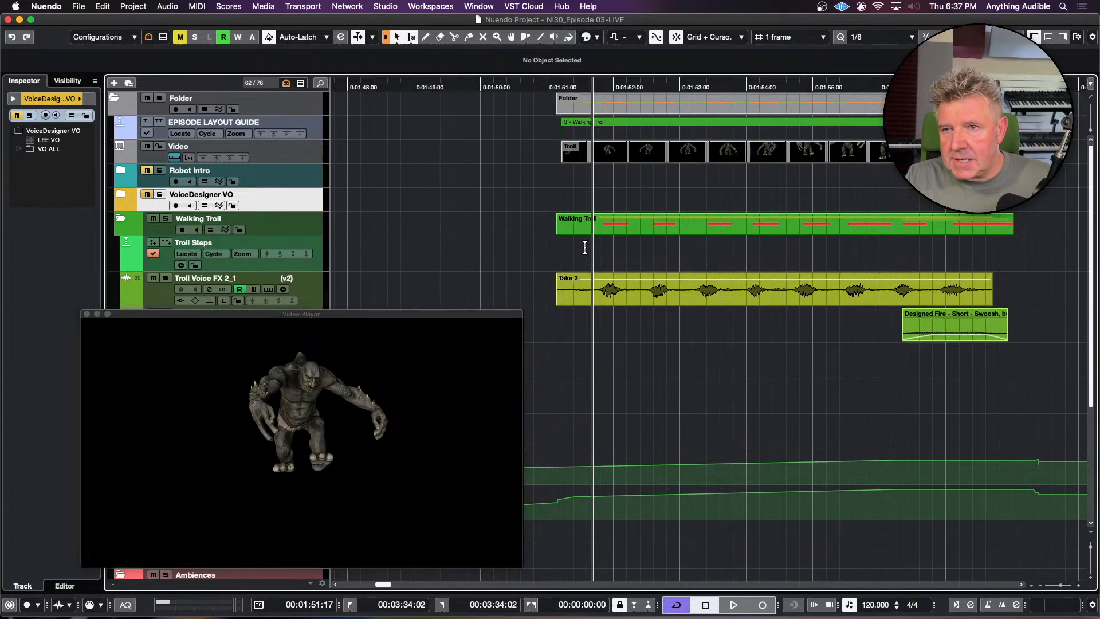
pyautogui.moveTo(586, 246); pyautogui.dragTo(595, 245)
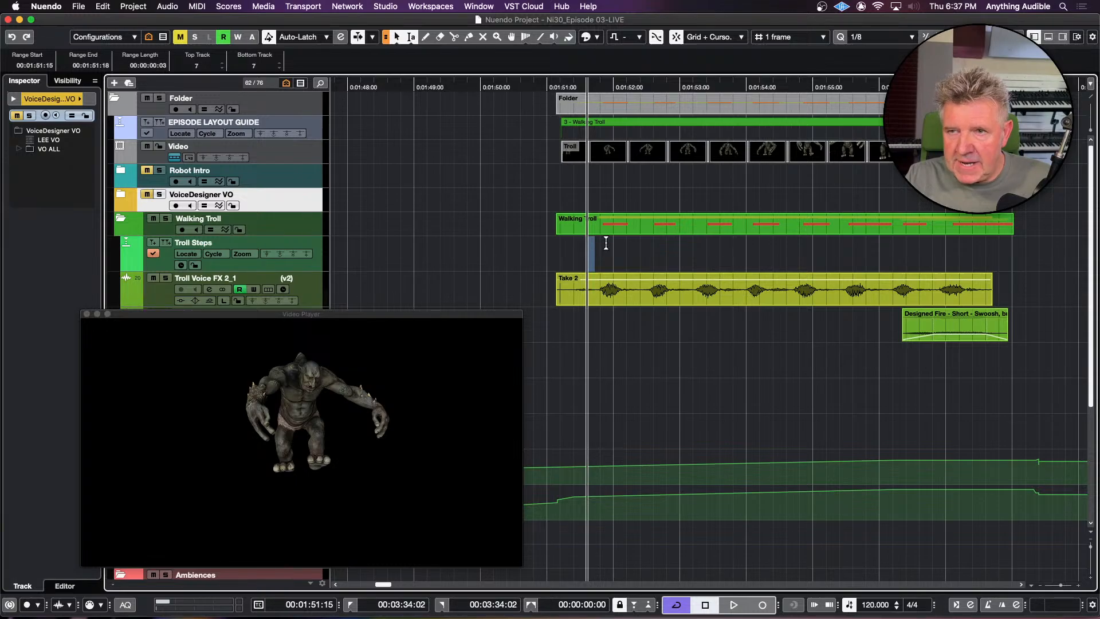
pyautogui.click(607, 243)
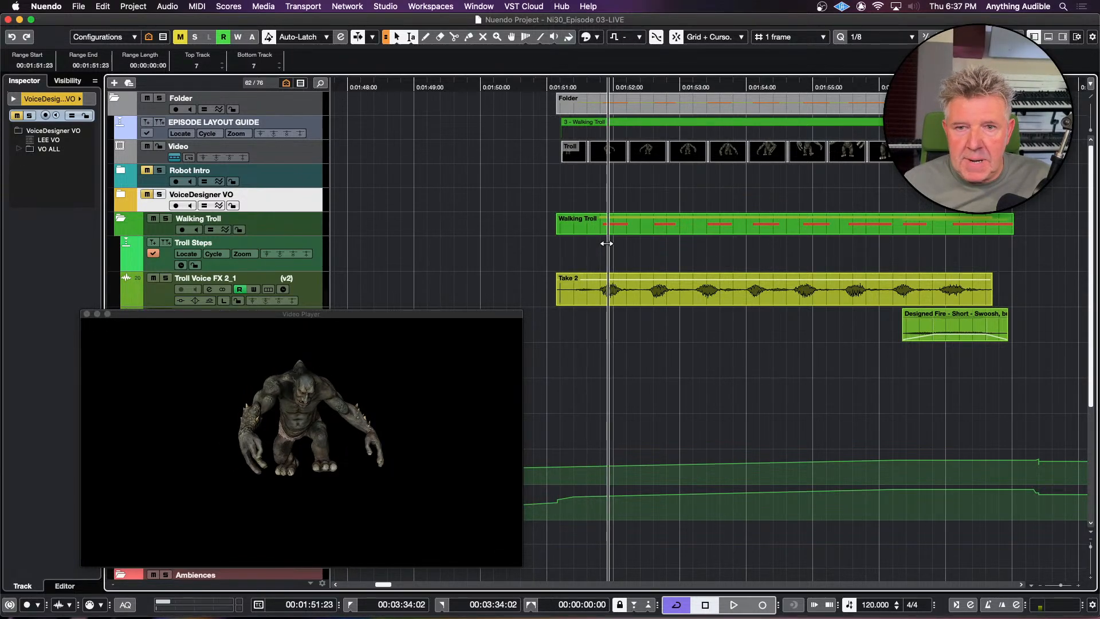
# Step: Find the frame of the troll's first footfall at 00:01:51:22 and add a marker there on the Troll Steps track
pyautogui.press('Left')
pyautogui.press('Left')
pyautogui.press('Left')
pyautogui.press('Left')
pyautogui.press('Left')
pyautogui.press('Left')
pyautogui.press('Left')
pyautogui.press('Left')
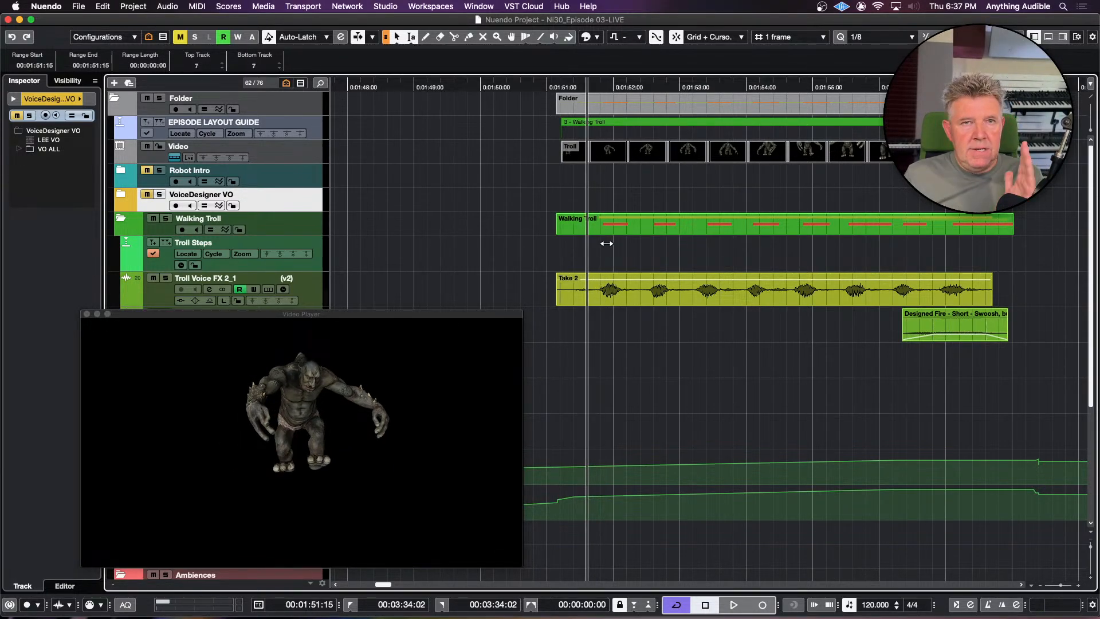
pyautogui.press('Right')
pyautogui.press('Right')
pyautogui.press('Right')
pyautogui.press('Right')
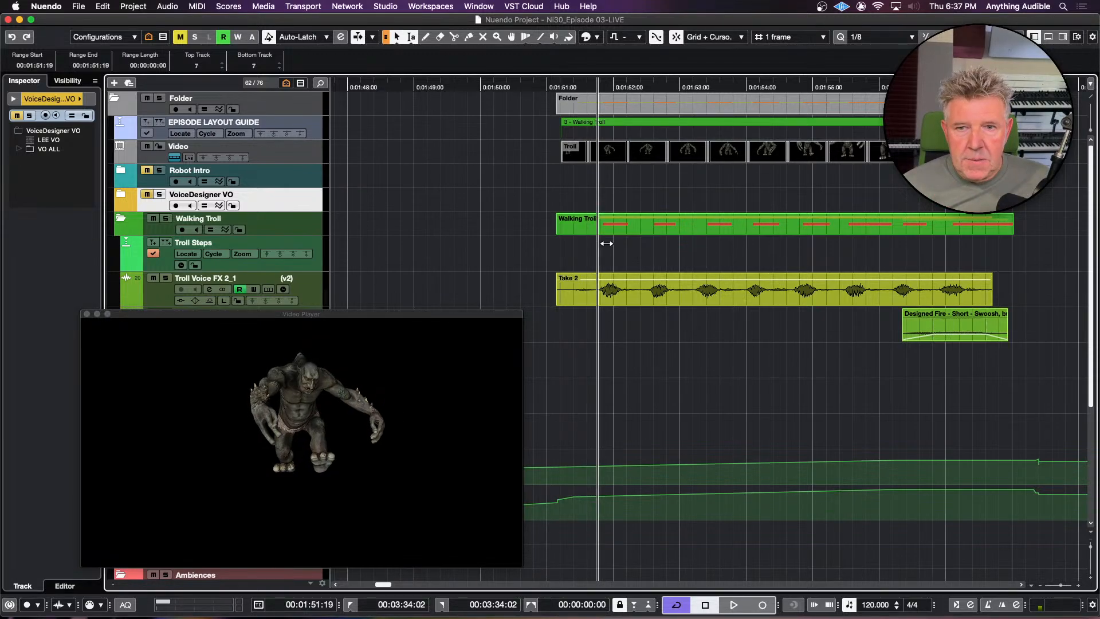
pyautogui.press('Right')
pyautogui.press('Right')
pyautogui.press('Right')
pyautogui.press('Left')
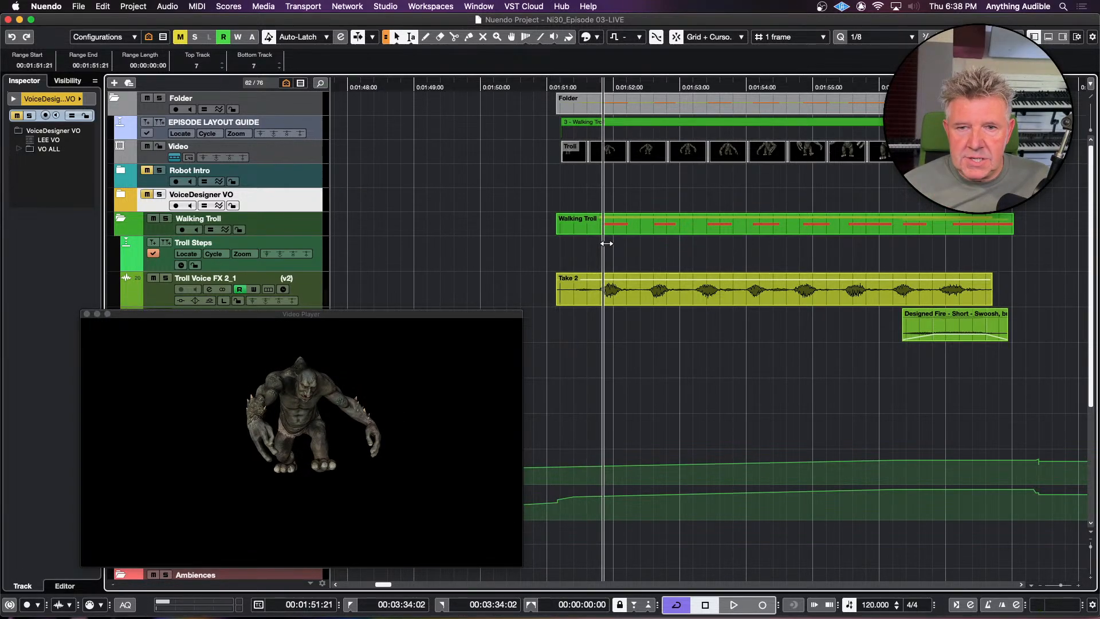
pyautogui.press('Right')
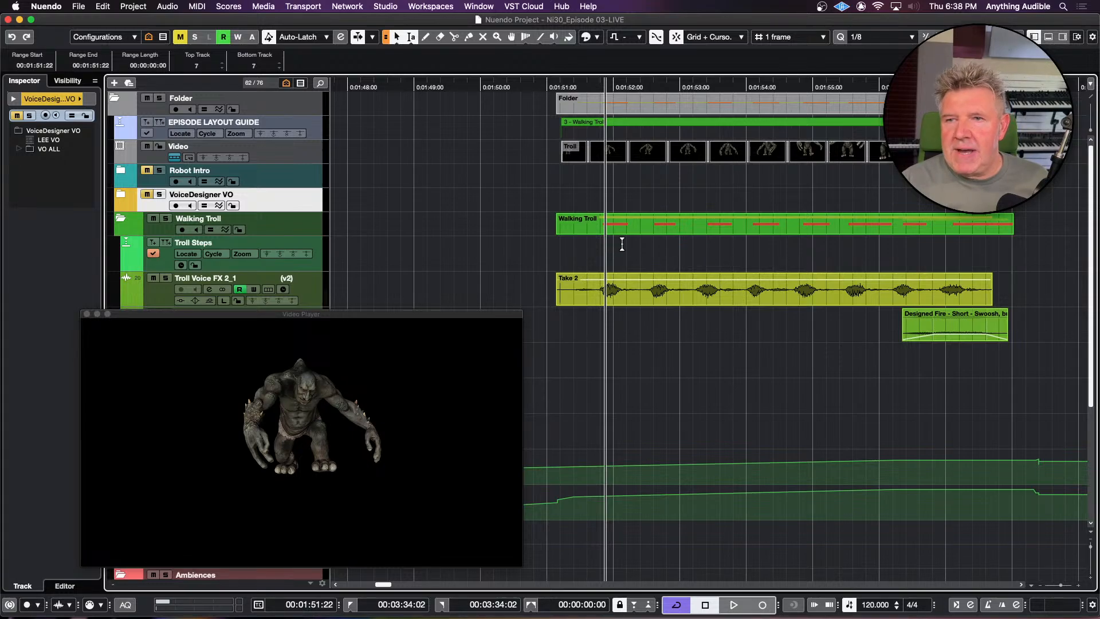
pyautogui.press('Insert')
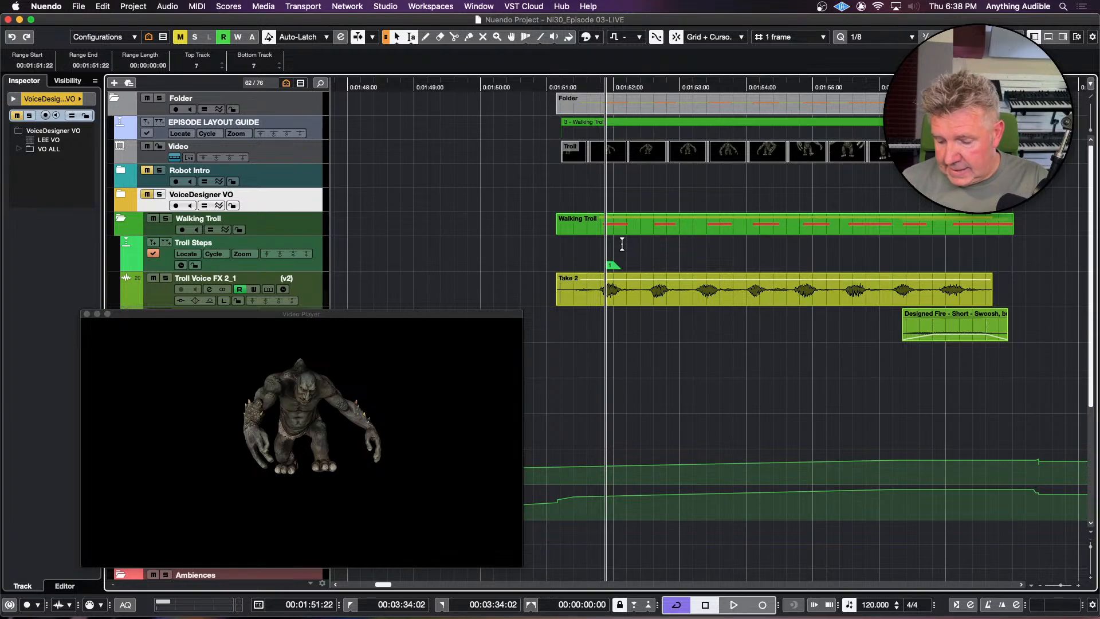
# Step: Add markers for the troll's second and third footsteps at 00:01:52:15 and 00:01:53:10 on the Troll Steps track
pyautogui.press('space')
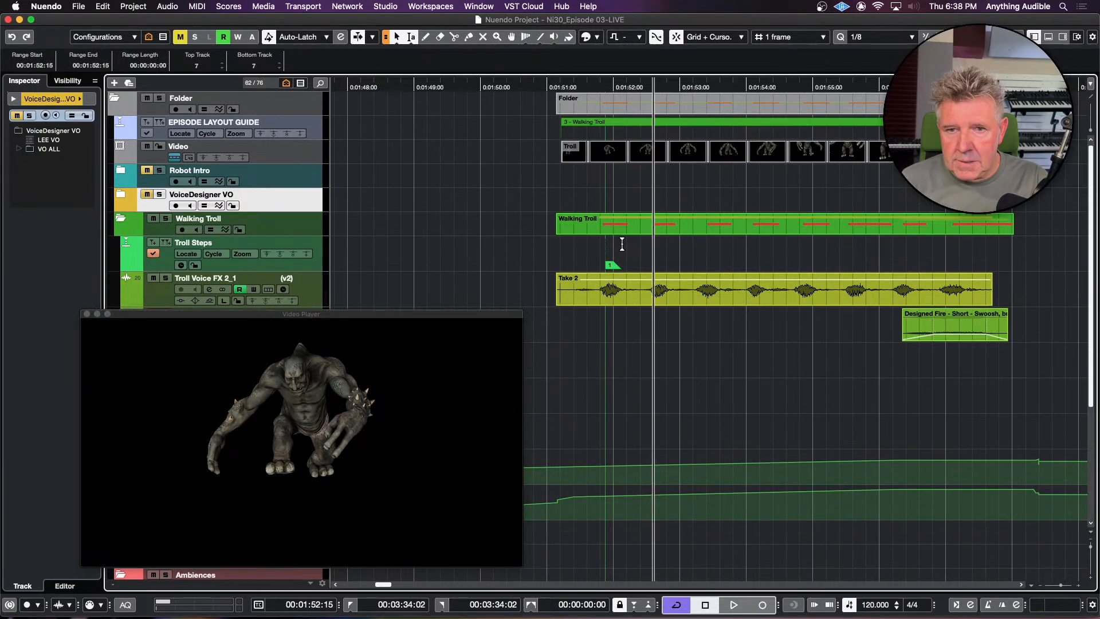
pyautogui.press('Insert')
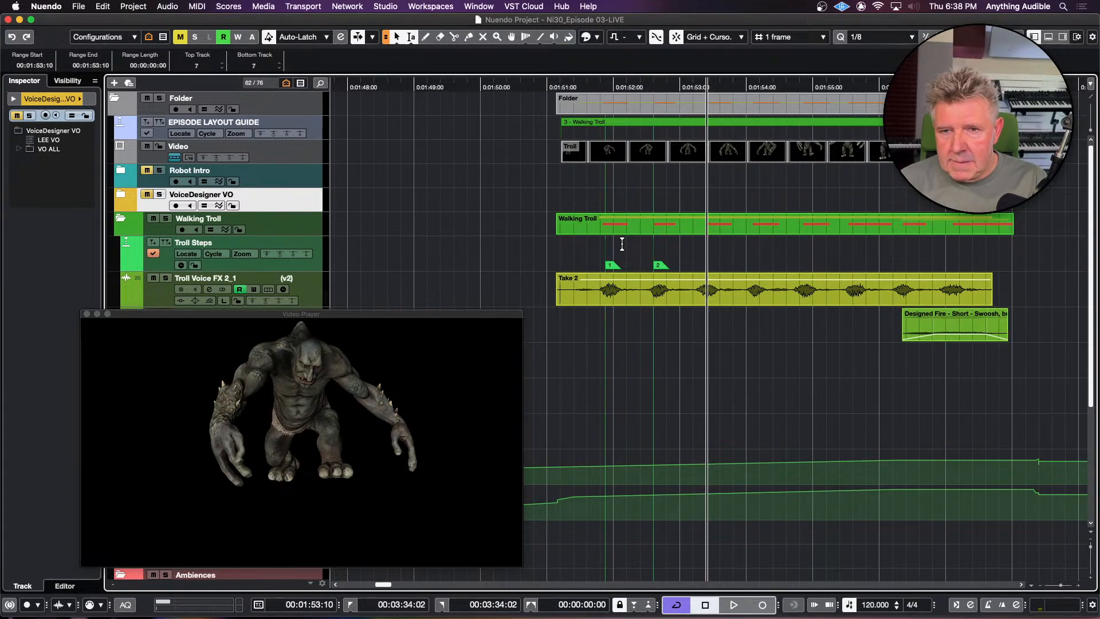
pyautogui.press('Insert')
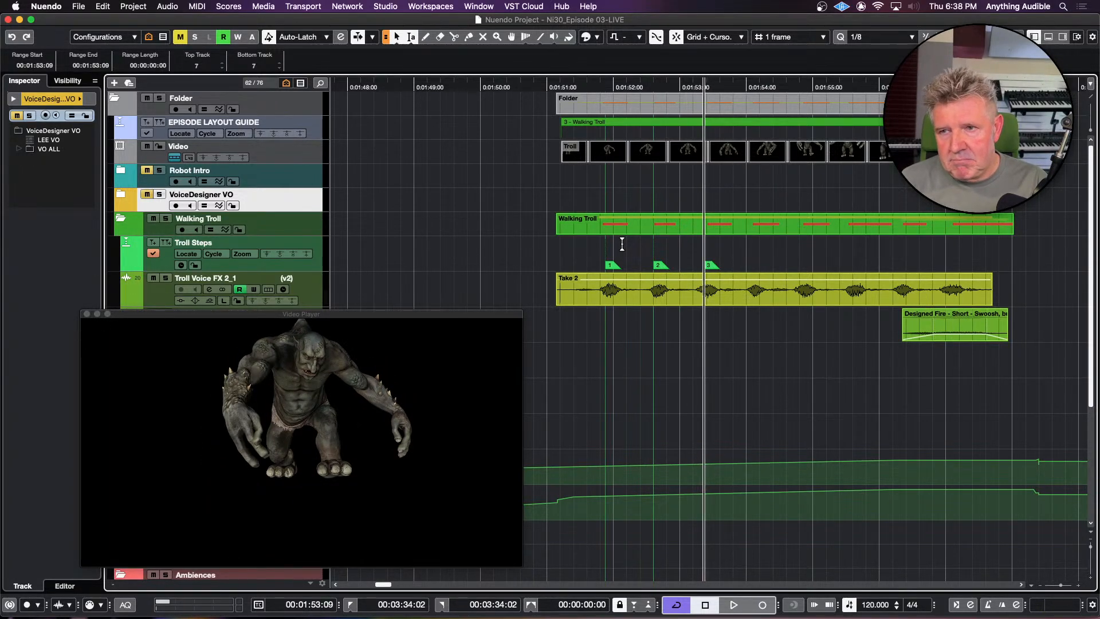
pyautogui.click(710, 266)
pyautogui.moveTo(711, 266); pyautogui.dragTo(714, 266)
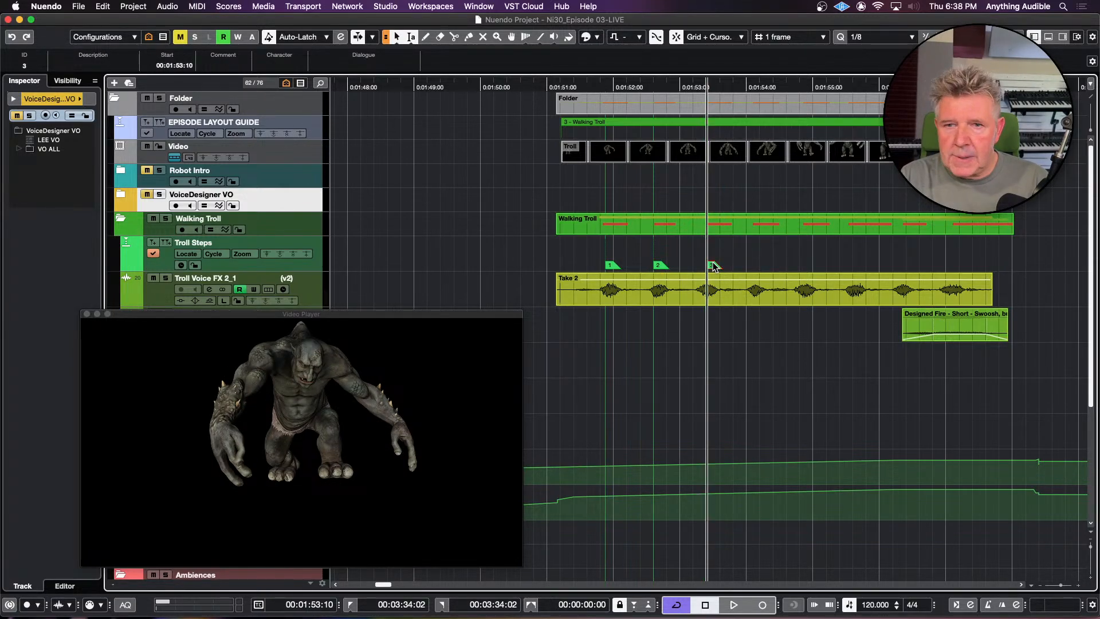
# Step: Find the frame of the troll's fourth footfall and add a marker at 00:01:54:02 on the Troll Steps track
pyautogui.click(740, 251)
pyautogui.press('Right')
pyautogui.press('Right')
pyautogui.press('Right')
pyautogui.press('Right')
pyautogui.press('Right')
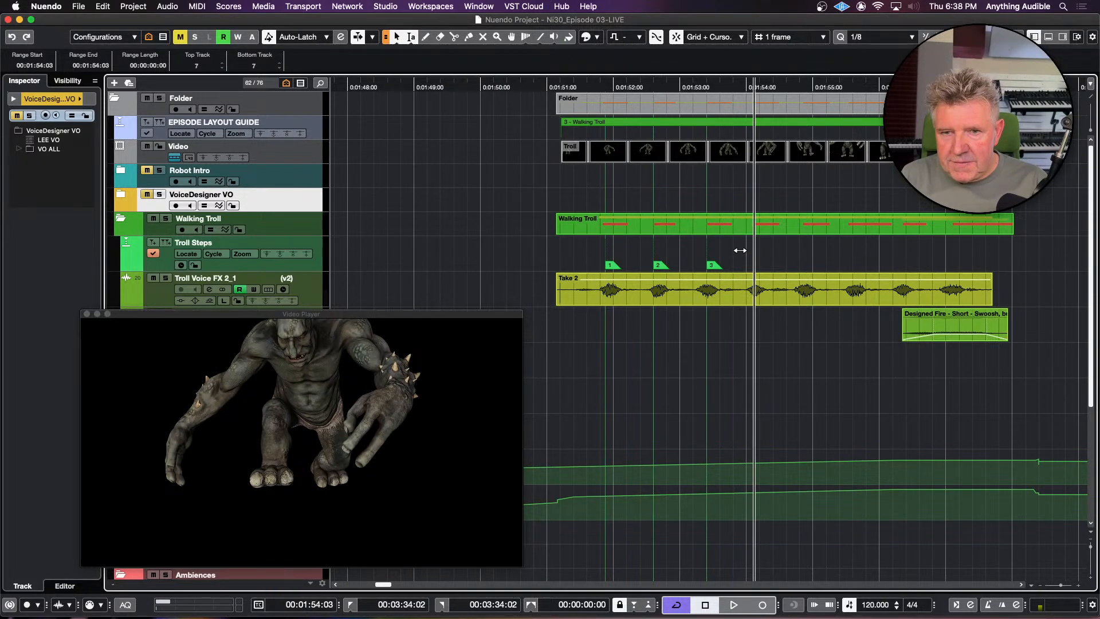
pyautogui.press('Left')
pyautogui.press('Right')
pyautogui.press('Left')
pyautogui.press('Left')
pyautogui.press('Right')
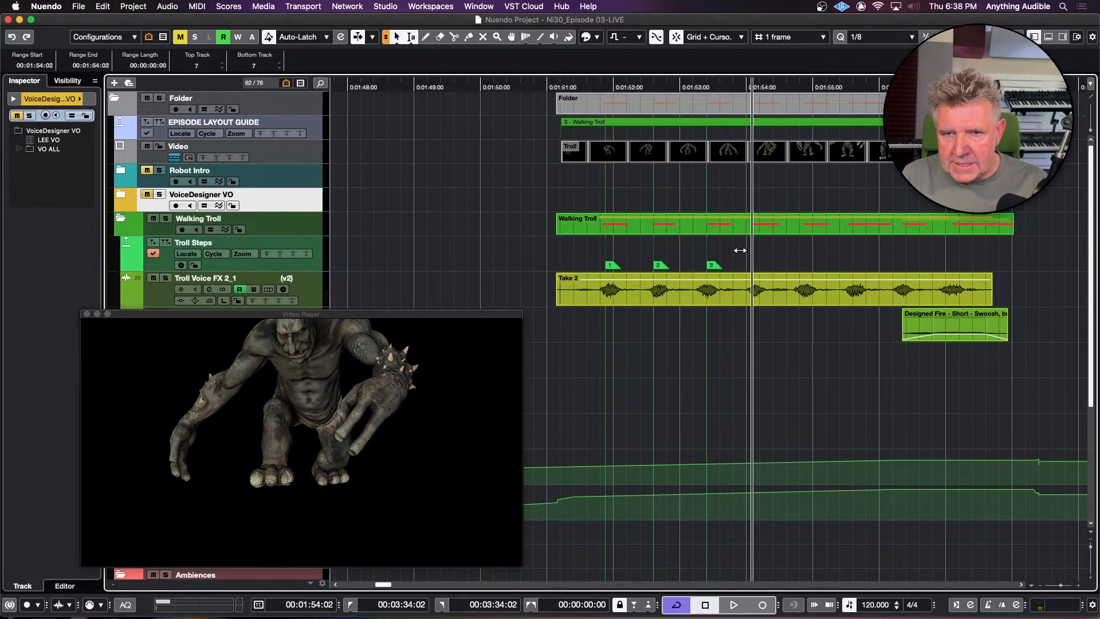
pyautogui.press('Right')
pyautogui.press('Left')
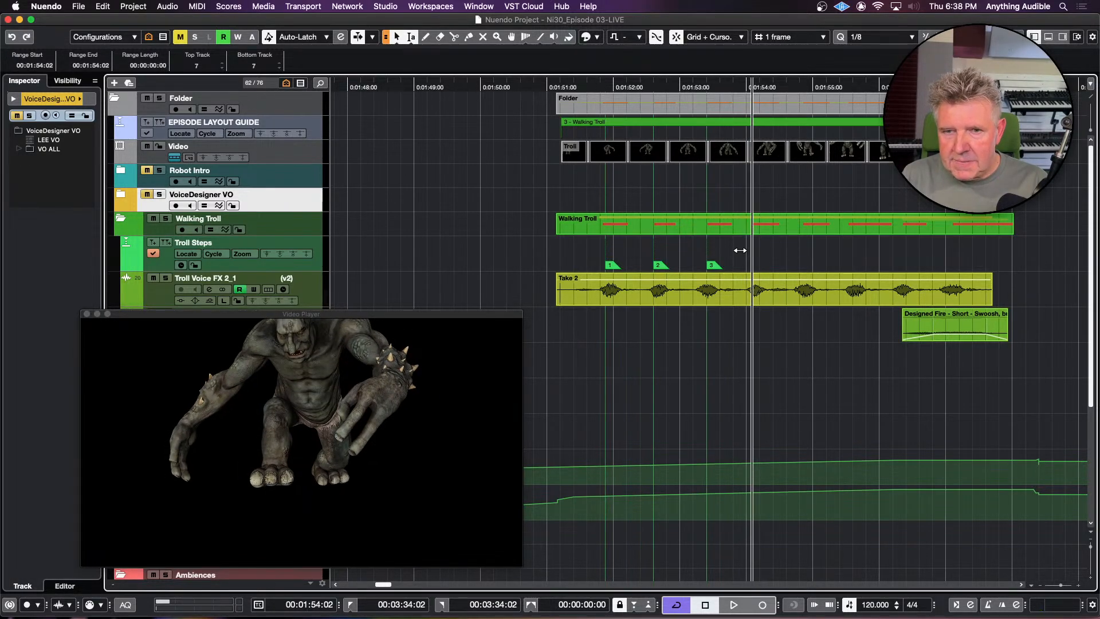
pyautogui.press('Left')
pyautogui.press('Right')
pyautogui.press('Insert')
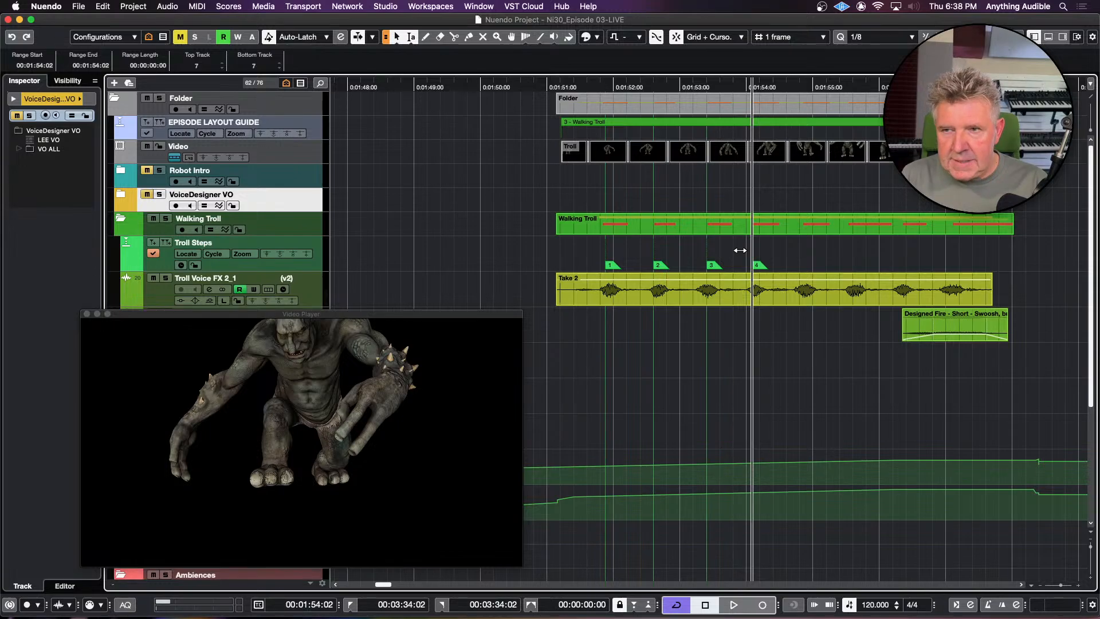
# Step: Step forward to the troll's fifth footfall and add a marker at 00:01:54:22 on the Troll Steps track
pyautogui.press('Right')
pyautogui.press('Right')
pyautogui.press('Right')
pyautogui.press('Right')
pyautogui.press('Right')
pyautogui.press('Right')
pyautogui.press('Right')
pyautogui.press('Right')
pyautogui.press('Right')
pyautogui.press('Right')
pyautogui.press('Right')
pyautogui.press('Right')
pyautogui.press('Right')
pyautogui.press('Right')
pyautogui.press('Right')
pyautogui.press('Right')
pyautogui.press('Right')
pyautogui.press('Right')
pyautogui.press('Right')
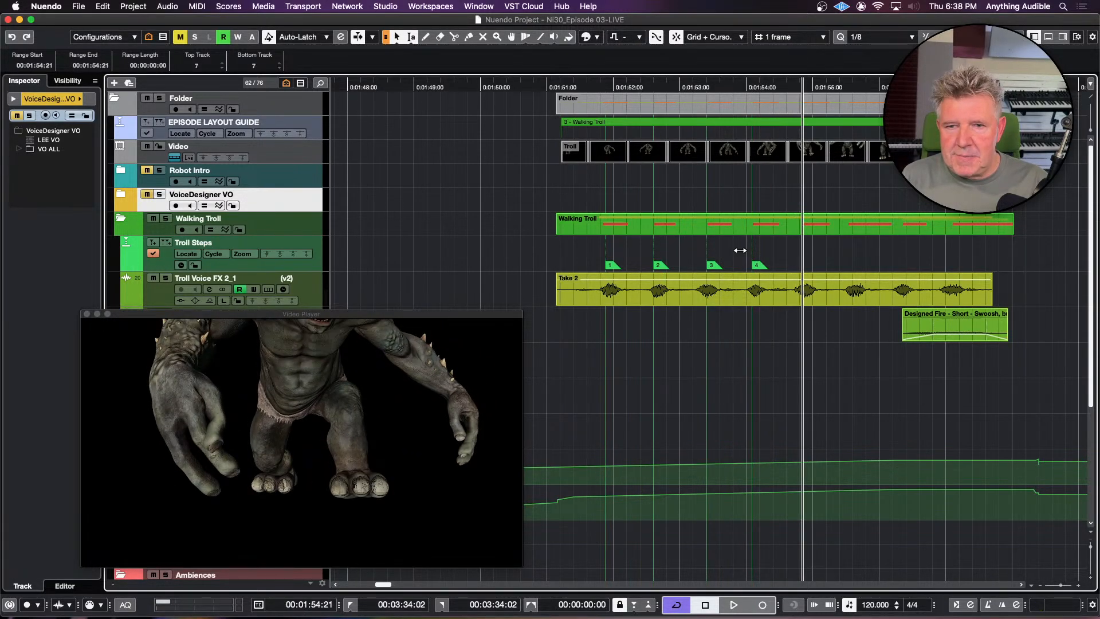
pyautogui.press('Right')
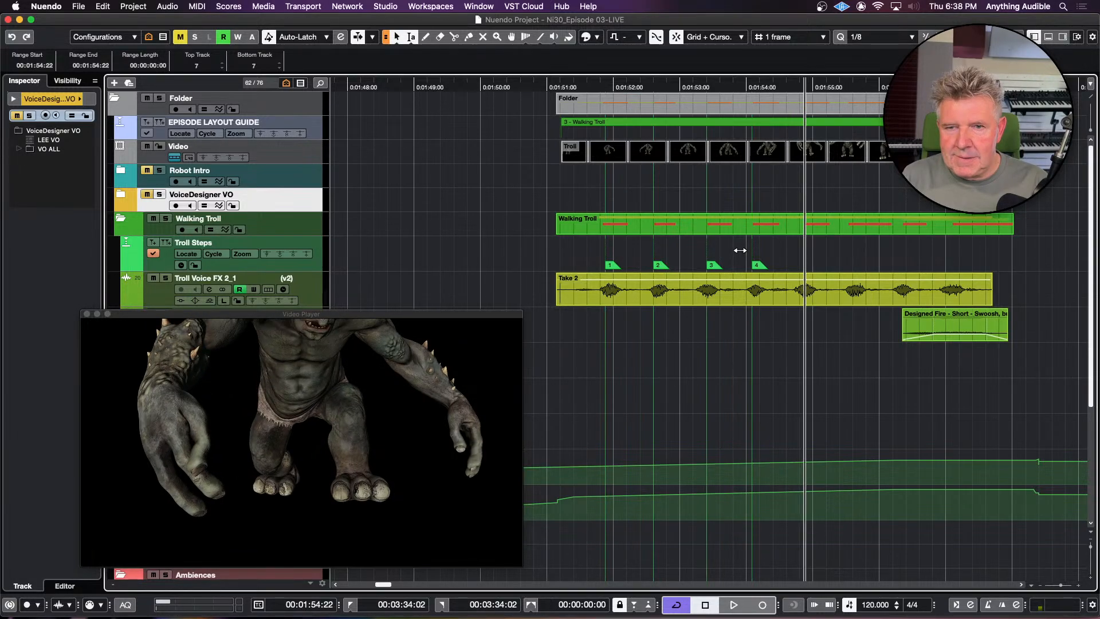
pyautogui.press('Insert')
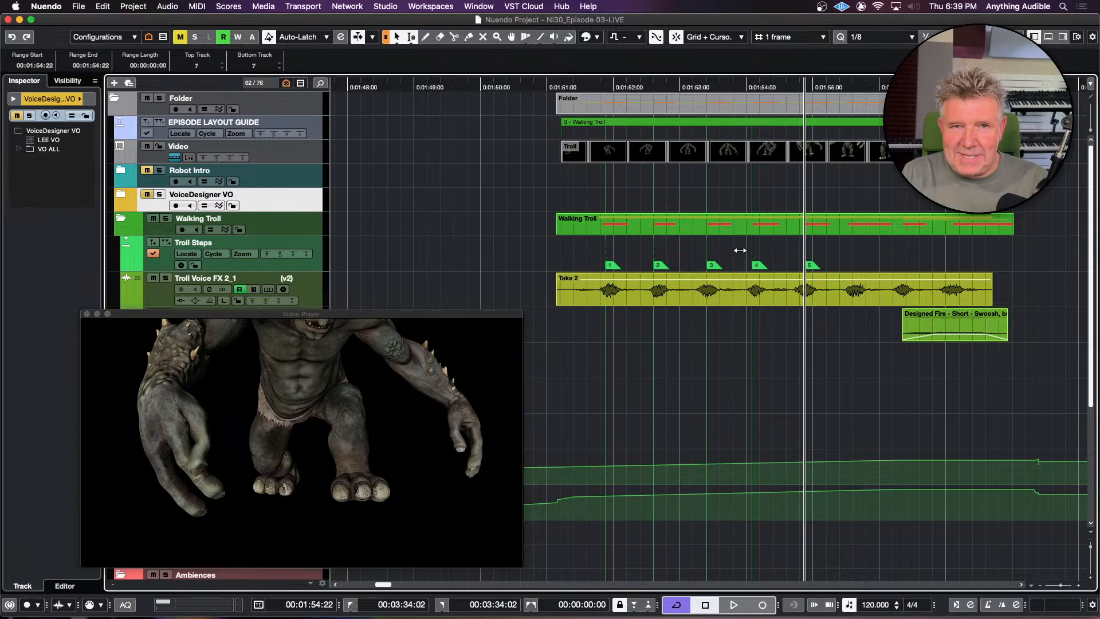
# Step: Locate the troll's sixth footfall in the video and mark it at about 00:01:55:14 on the Troll Steps track
pyautogui.press('Right')
pyautogui.press('Right')
pyautogui.press('Right')
pyautogui.press('Right')
pyautogui.press('Right')
pyautogui.press('Right')
pyautogui.press('Right')
pyautogui.press('Right')
pyautogui.press('Right')
pyautogui.press('Right')
pyautogui.press('Right')
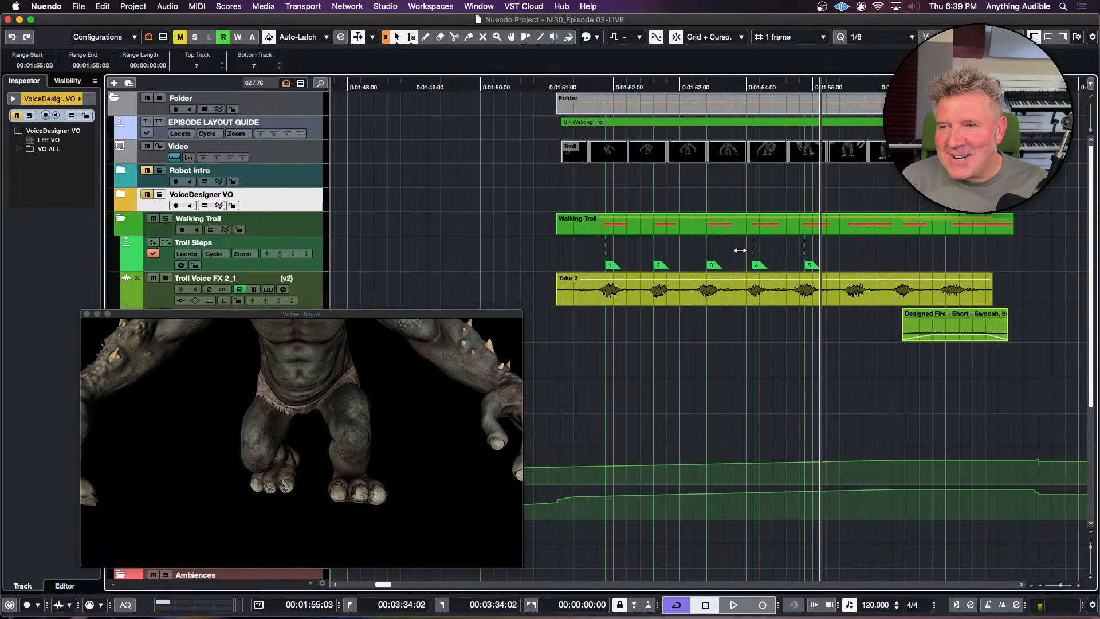
pyautogui.press('Right')
pyautogui.press('Right')
pyautogui.press('Right')
pyautogui.press('Right')
pyautogui.press('Right')
pyautogui.press('Right')
pyautogui.press('Right')
pyautogui.press('Right')
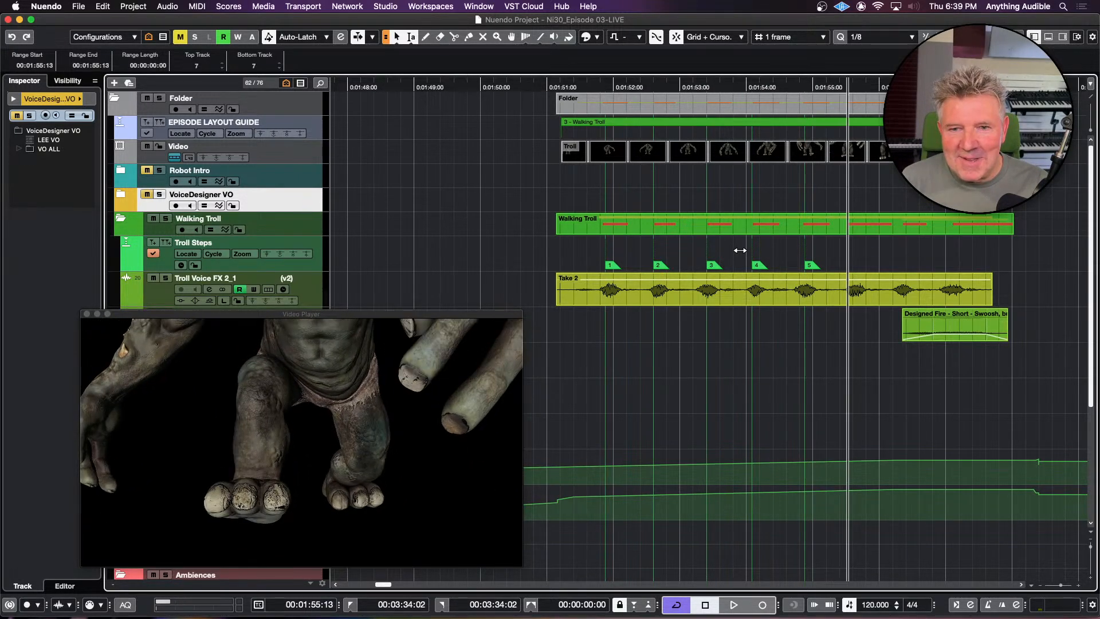
pyautogui.press('Left')
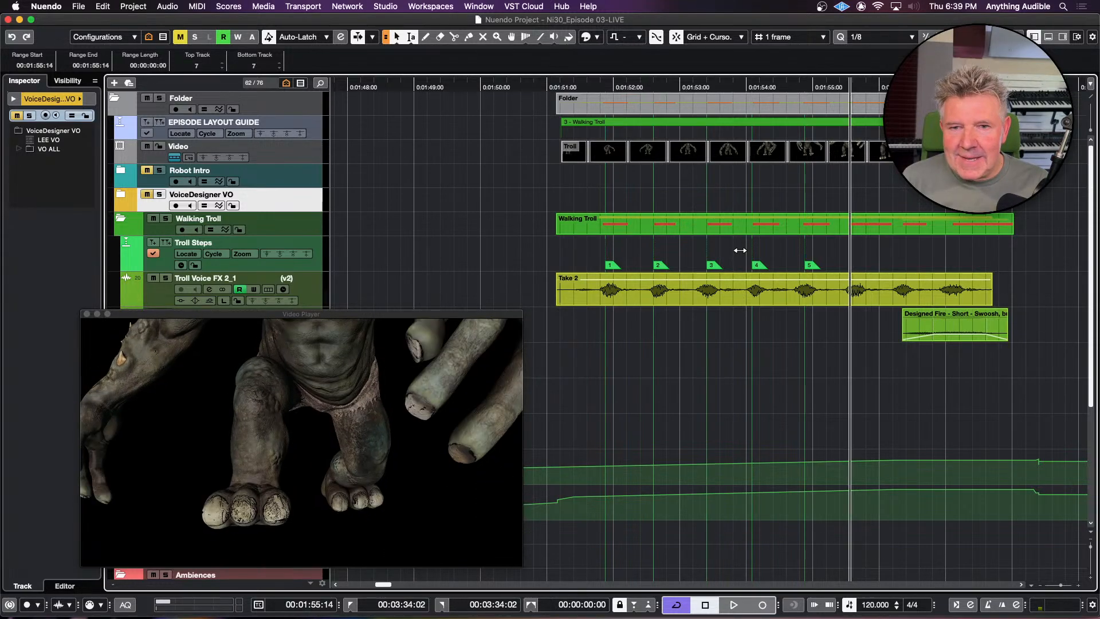
pyautogui.press('Insert')
# Step: Advance to the frame of the troll's seventh footfall and add a Troll Steps marker at 00:01:56:09
pyautogui.press('Right')
pyautogui.press('Right')
pyautogui.press('Right')
pyautogui.press('Right')
pyautogui.press('Right')
pyautogui.press('Right')
pyautogui.press('Right')
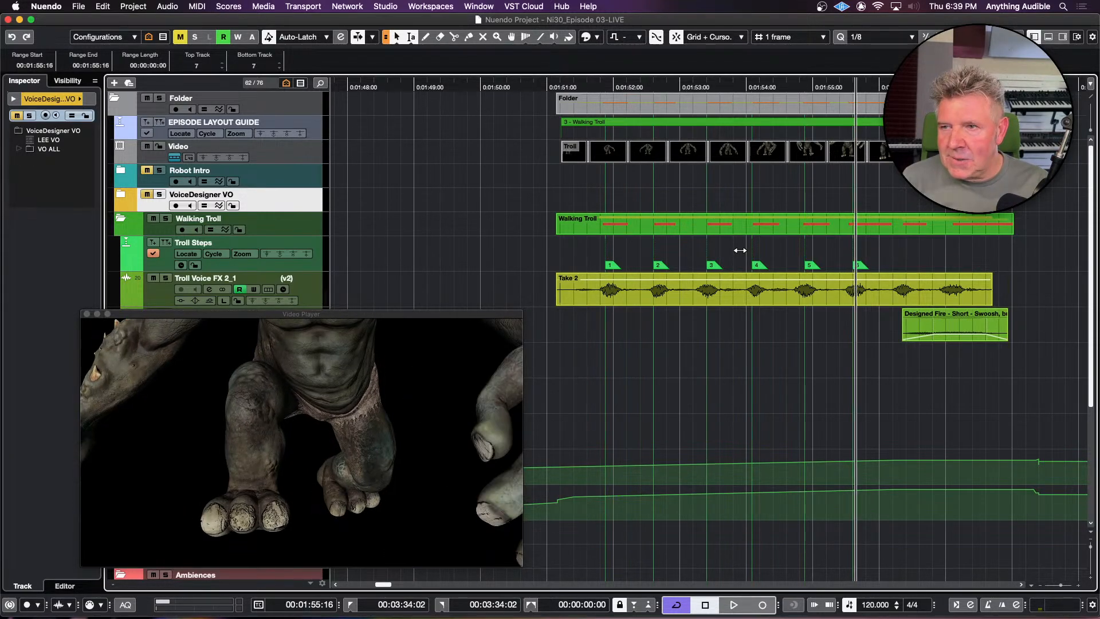
pyautogui.press('Right')
pyautogui.press('Right')
pyautogui.press('Right')
pyautogui.press('Right')
pyautogui.press('Right')
pyautogui.press('Right')
pyautogui.press('Right')
pyautogui.press('Right')
pyautogui.press('Right')
pyautogui.press('Right')
pyautogui.press('Right')
pyautogui.press('Right')
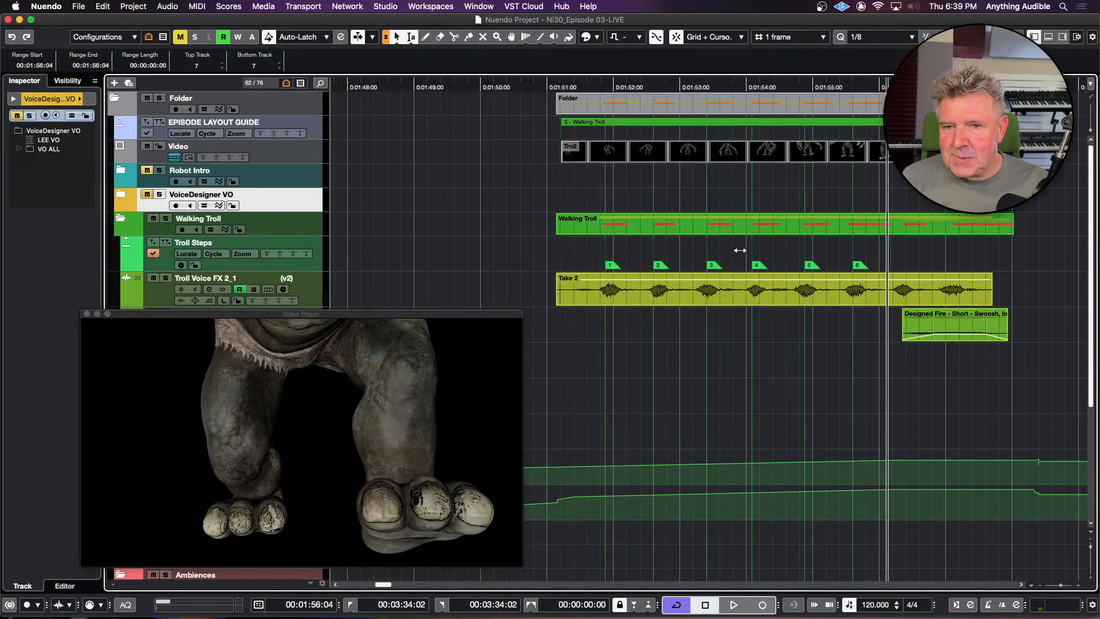
pyautogui.press('Right')
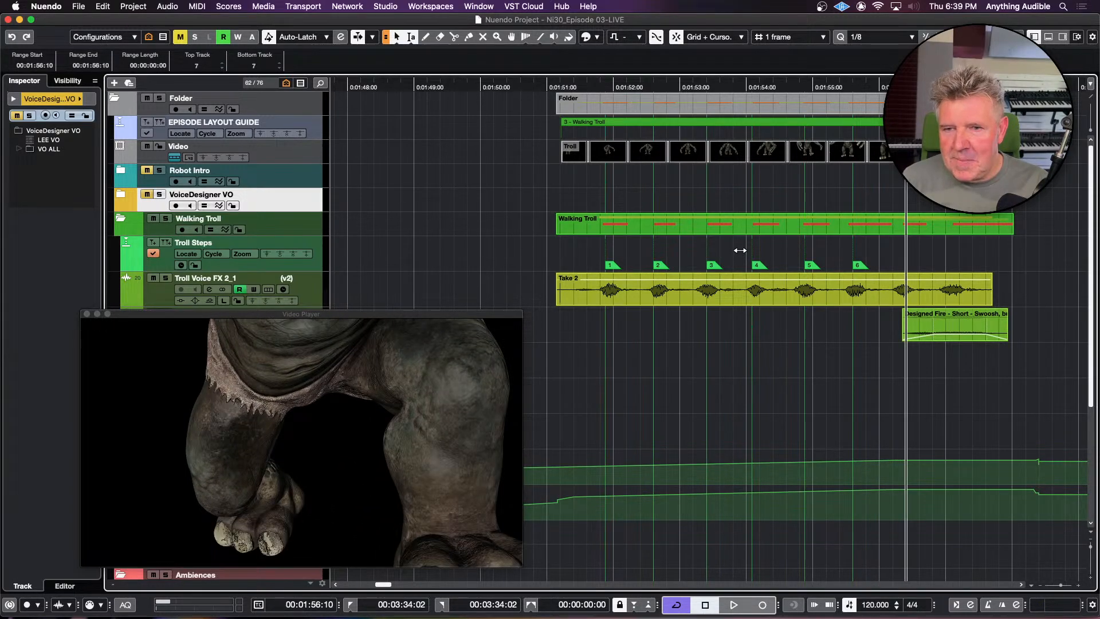
pyautogui.press('Left')
pyautogui.press('Left')
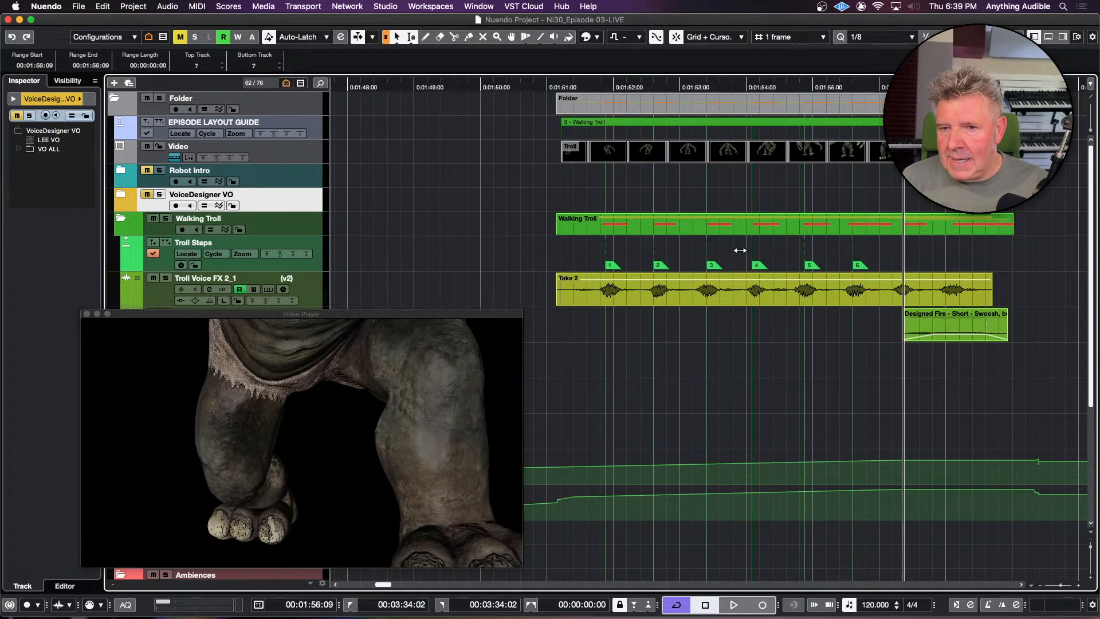
pyautogui.press('Insert')
# Step: Find the troll's eighth footfall frame and add a marker at 00:01:57:00 on the Troll Steps track
pyautogui.press('Right')
pyautogui.press('Right')
pyautogui.press('Right')
pyautogui.press('Right')
pyautogui.press('Right')
pyautogui.press('Right')
pyautogui.press('Right')
pyautogui.press('Right')
pyautogui.press('Right')
pyautogui.press('Right')
pyautogui.press('Right')
pyautogui.press('Right')
pyautogui.press('Right')
pyautogui.press('Right')
pyautogui.press('Right')
pyautogui.press('Right')
pyautogui.press('Right')
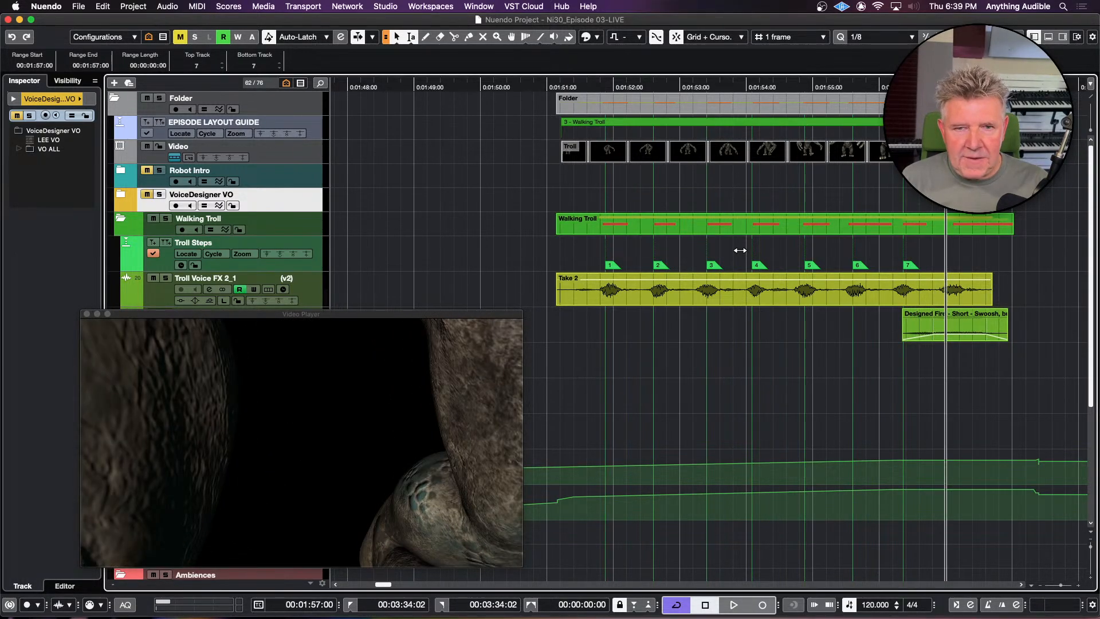
pyautogui.press('Right')
pyautogui.press('Right')
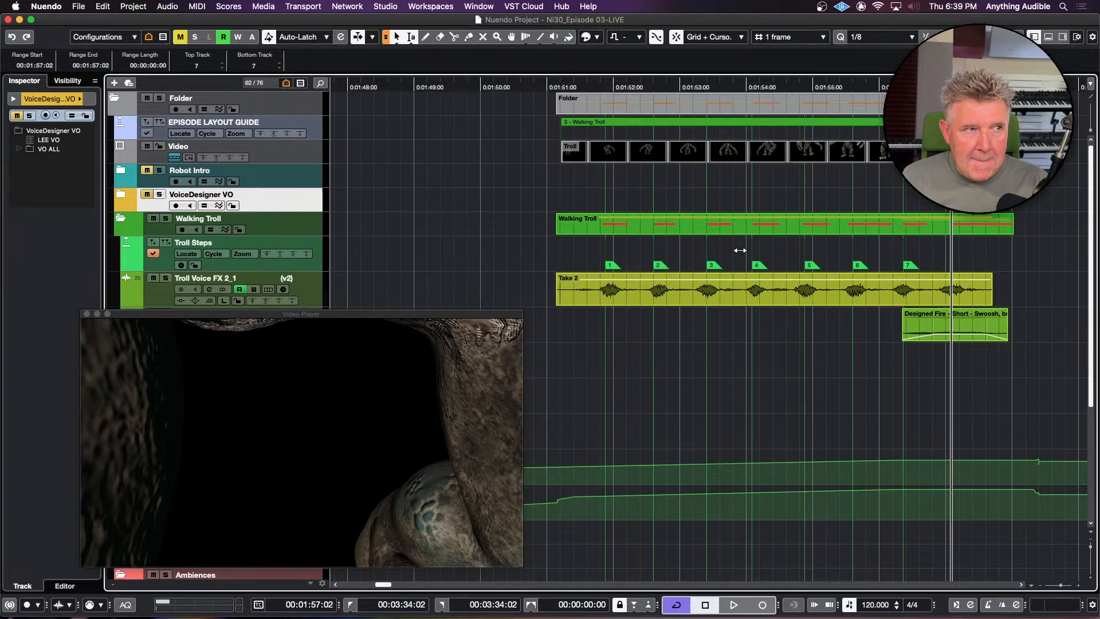
pyautogui.press('Left')
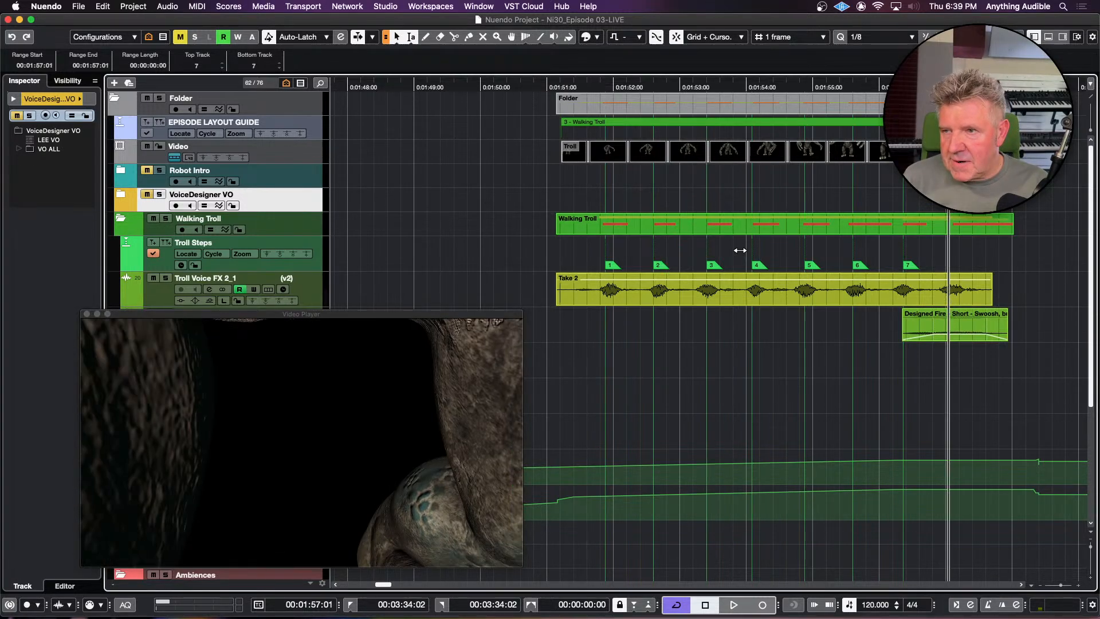
pyautogui.press('Left')
pyautogui.press('Insert')
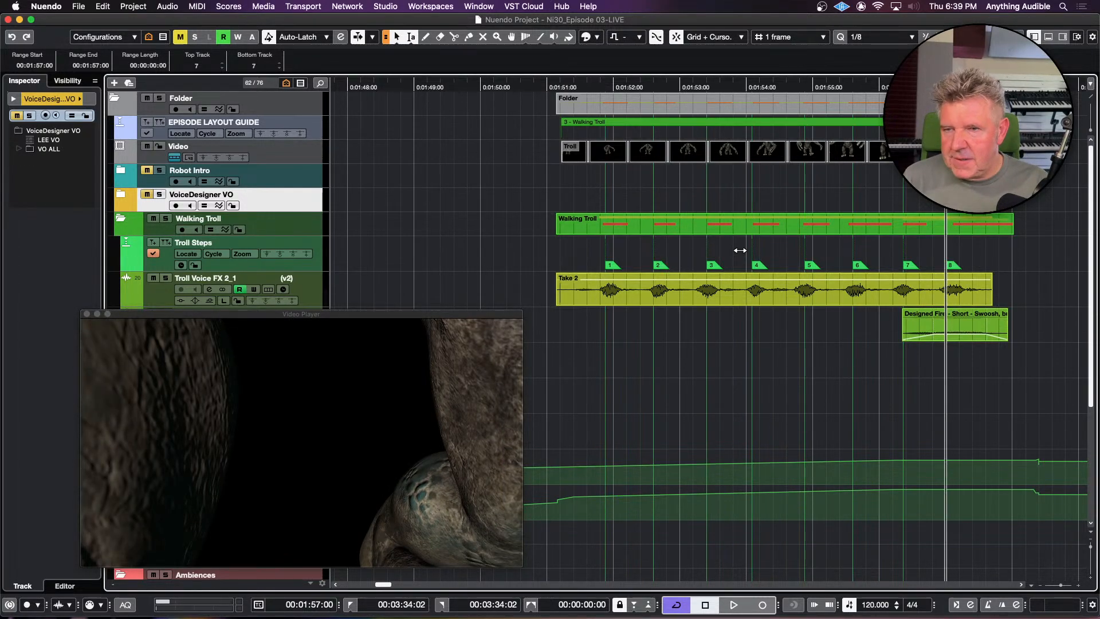
# Step: Place an unmuted copy of the Hockey Board Hits Reverb Sw clip below the troll markers, starting at 00:01:50:21
pyautogui.click(598, 248)
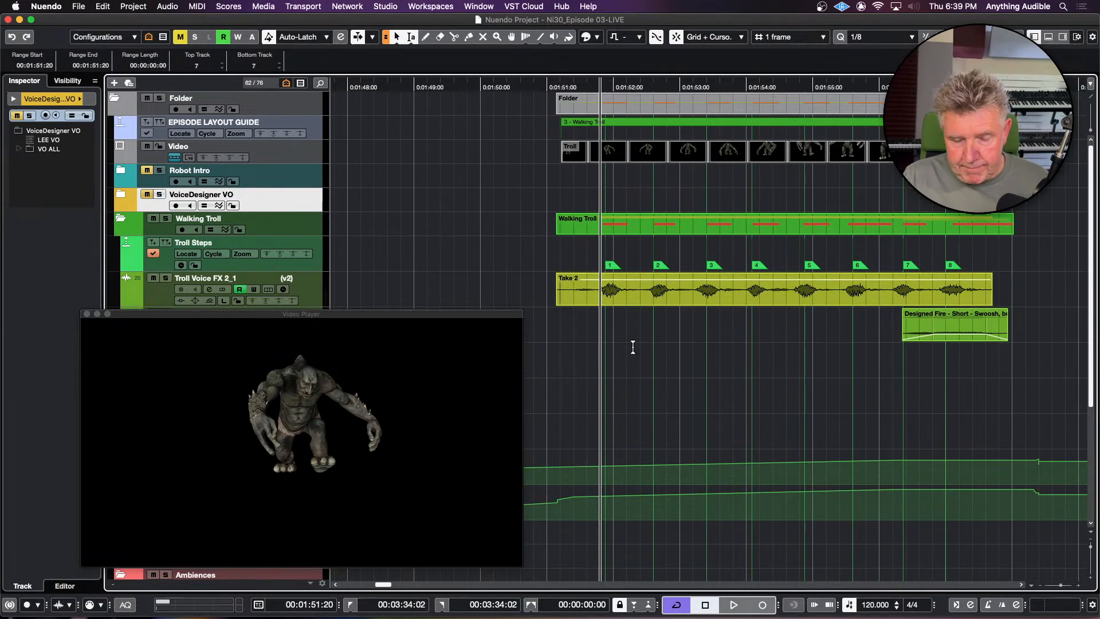
pyautogui.hscroll(3, 633, 347)
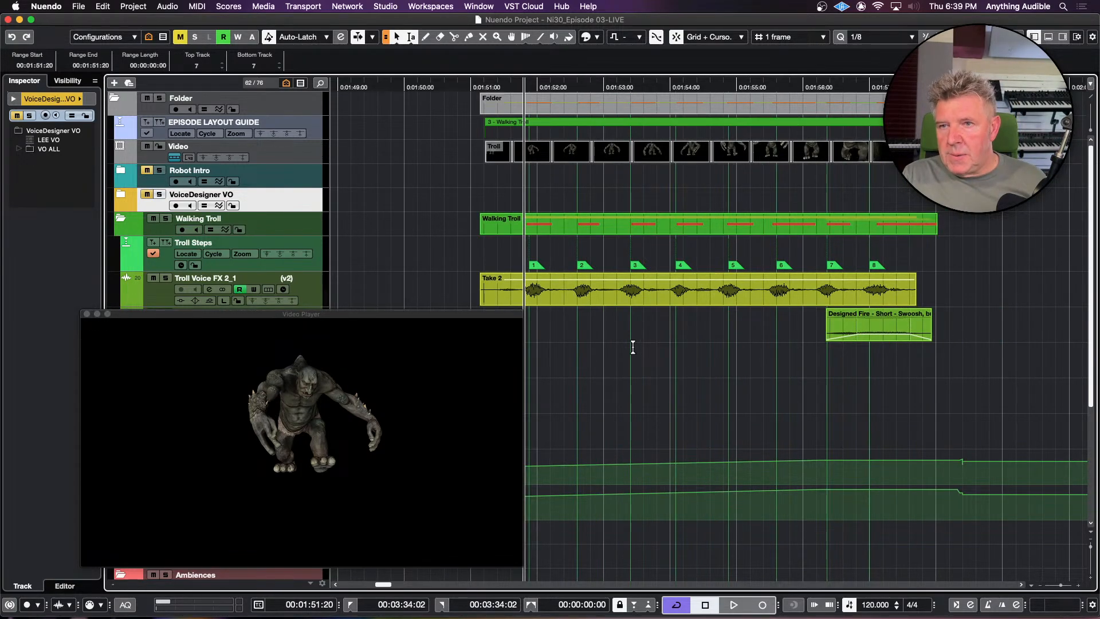
pyautogui.hscroll(9, 633, 346)
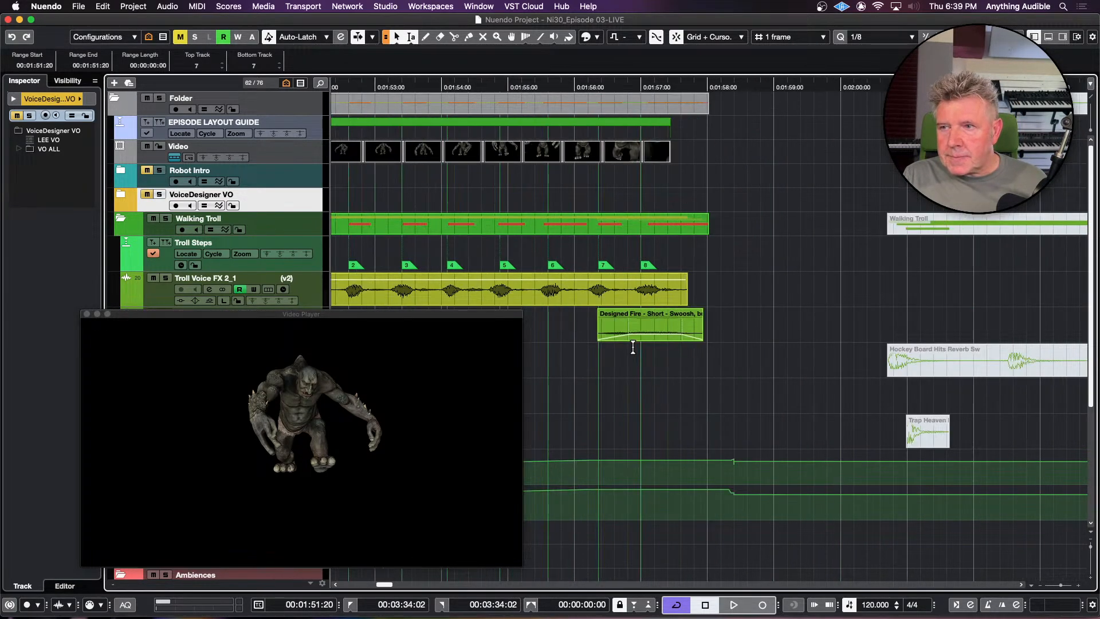
pyautogui.click(915, 369)
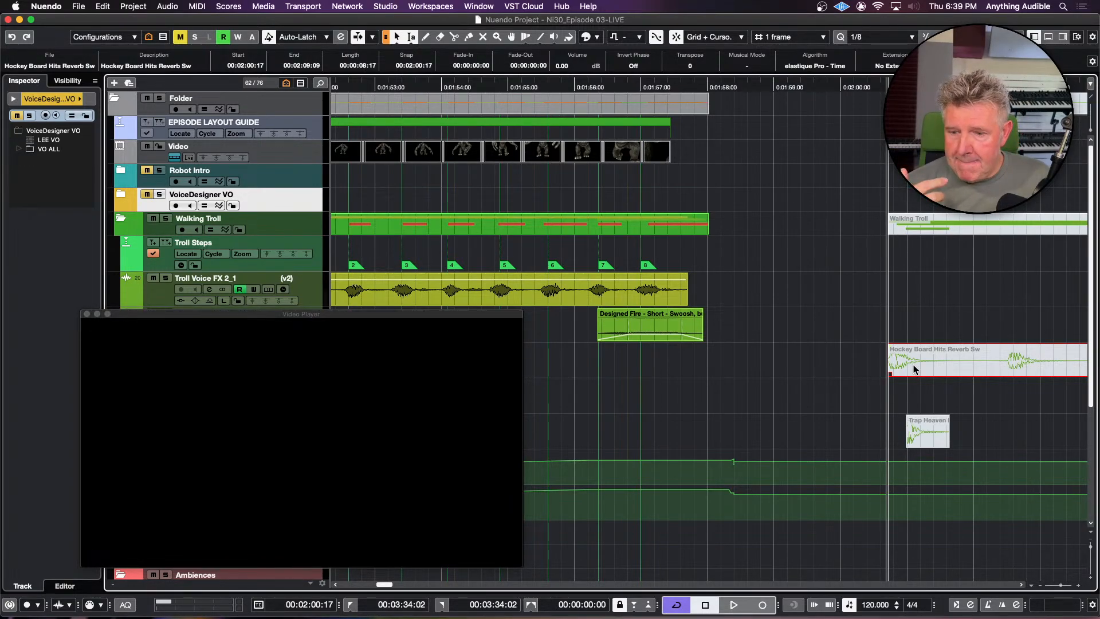
pyautogui.press('g')
pyautogui.press('g')
pyautogui.press('g')
pyautogui.press('g')
pyautogui.press('g')
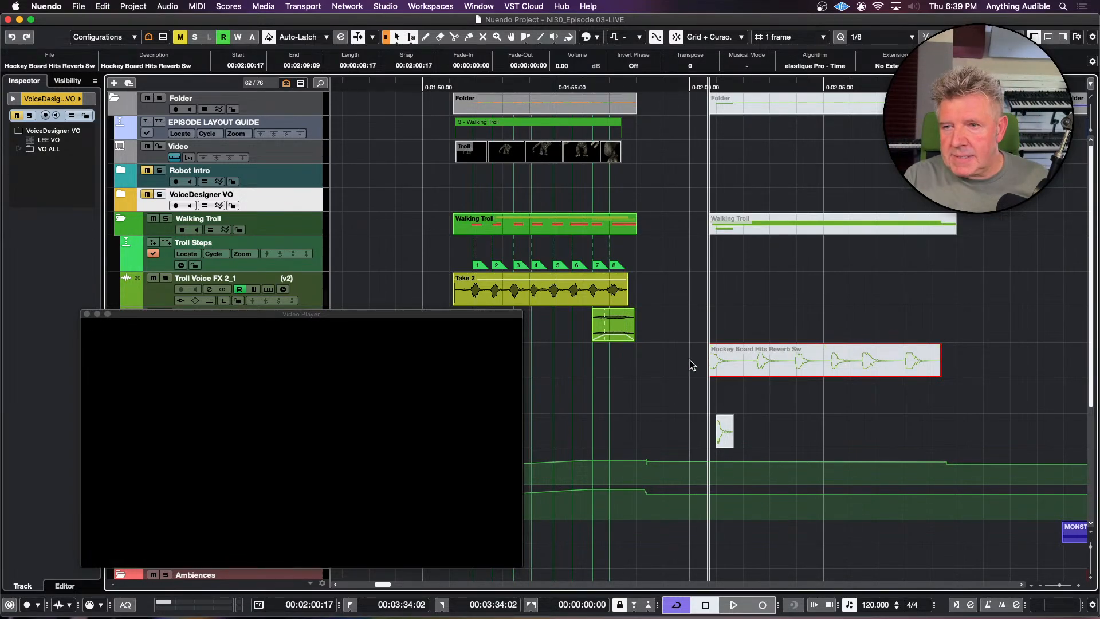
pyautogui.hscroll(-3, 688, 363)
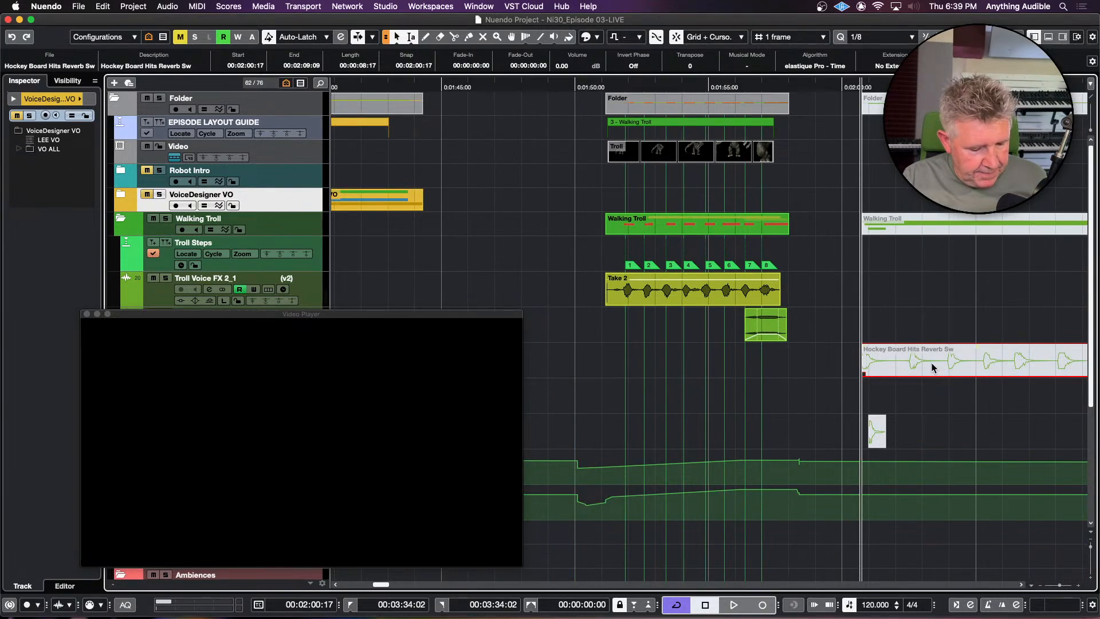
pyautogui.moveTo(932, 363); pyautogui.dragTo(669, 375)
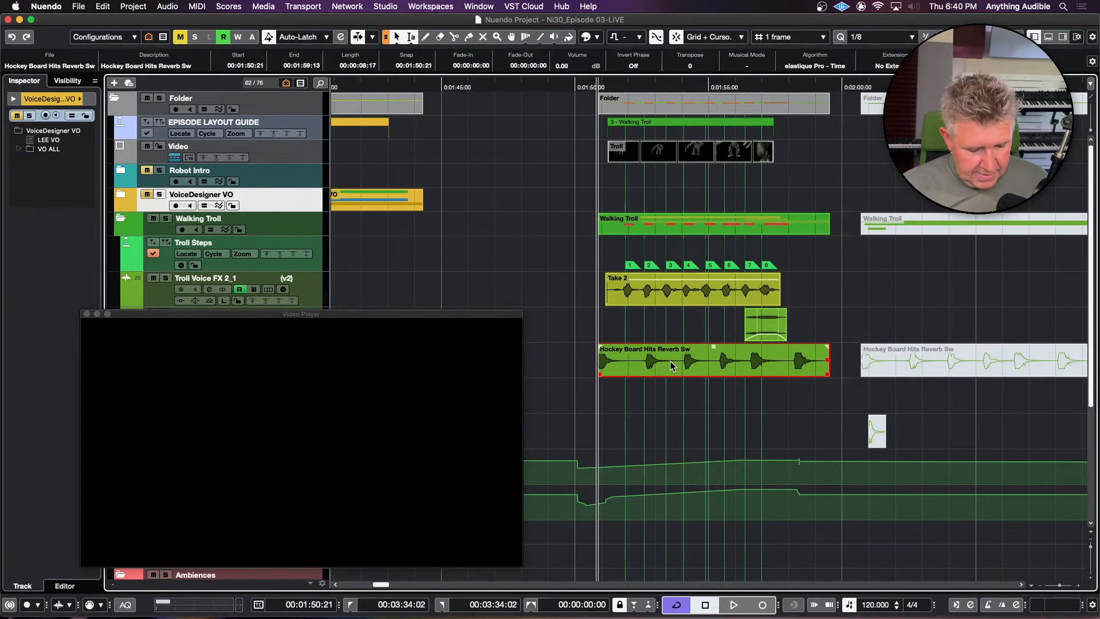
# Step: Split the copied Hockey Board Hits clip with Detect Silence using Peak Level and Strip Silence, and shift all hits to start at 00:01:52:02
pyautogui.press('super+u')
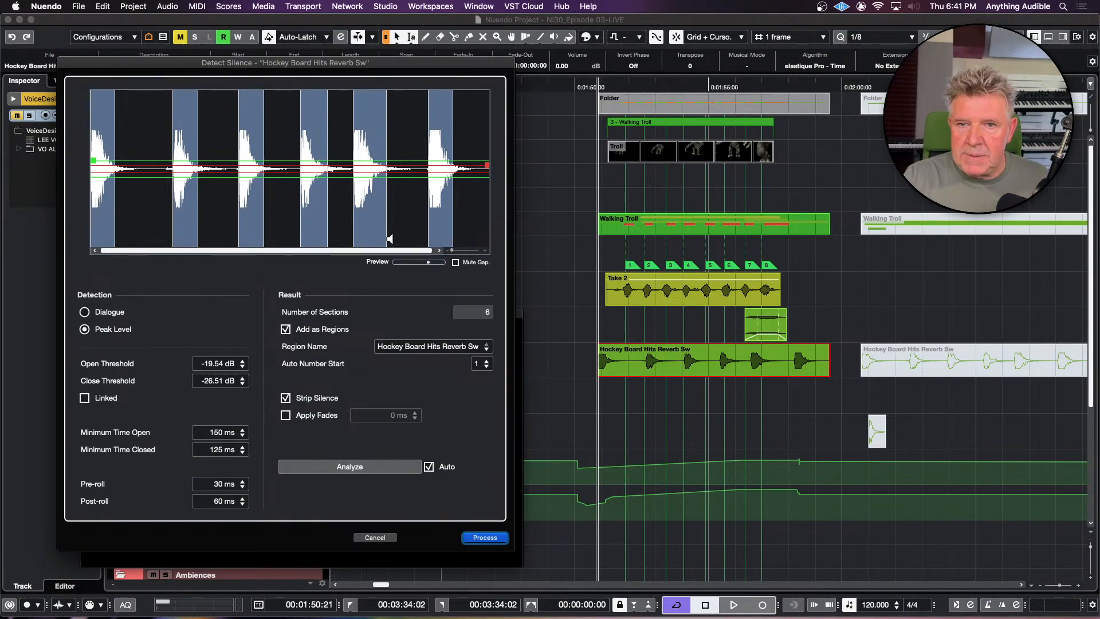
pyautogui.click(473, 539)
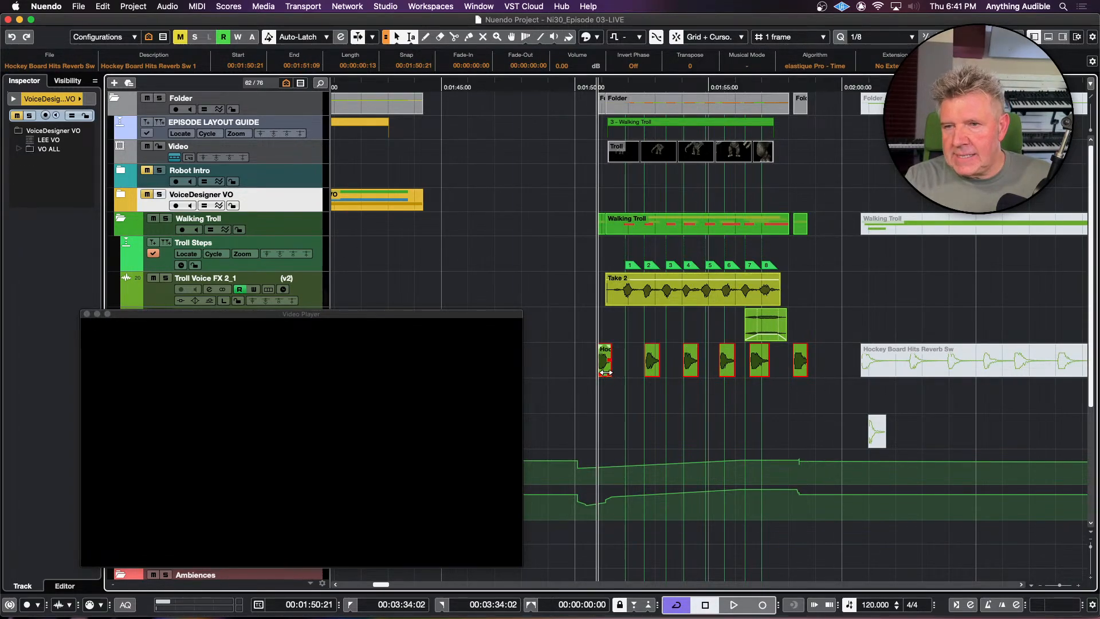
pyautogui.moveTo(605, 366); pyautogui.dragTo(638, 366)
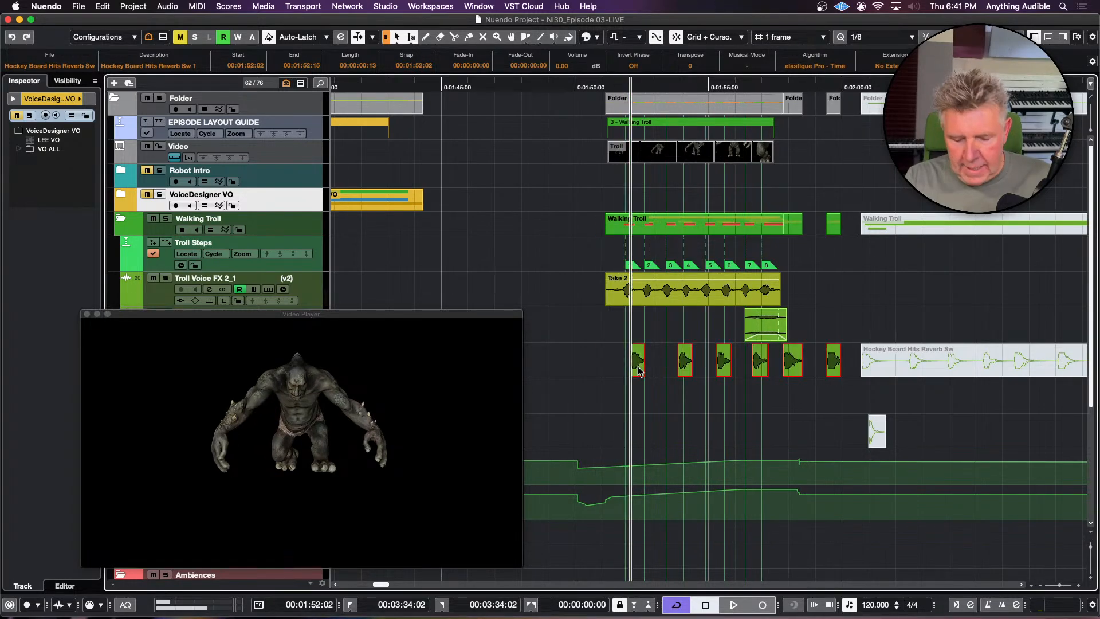
# Step: Align the start of the first Hockey Board hit with Troll Steps marker 1 at 00:01:51:22
pyautogui.press('h')
pyautogui.press('h')
pyautogui.press('h')
pyautogui.press('h')
pyautogui.press('h')
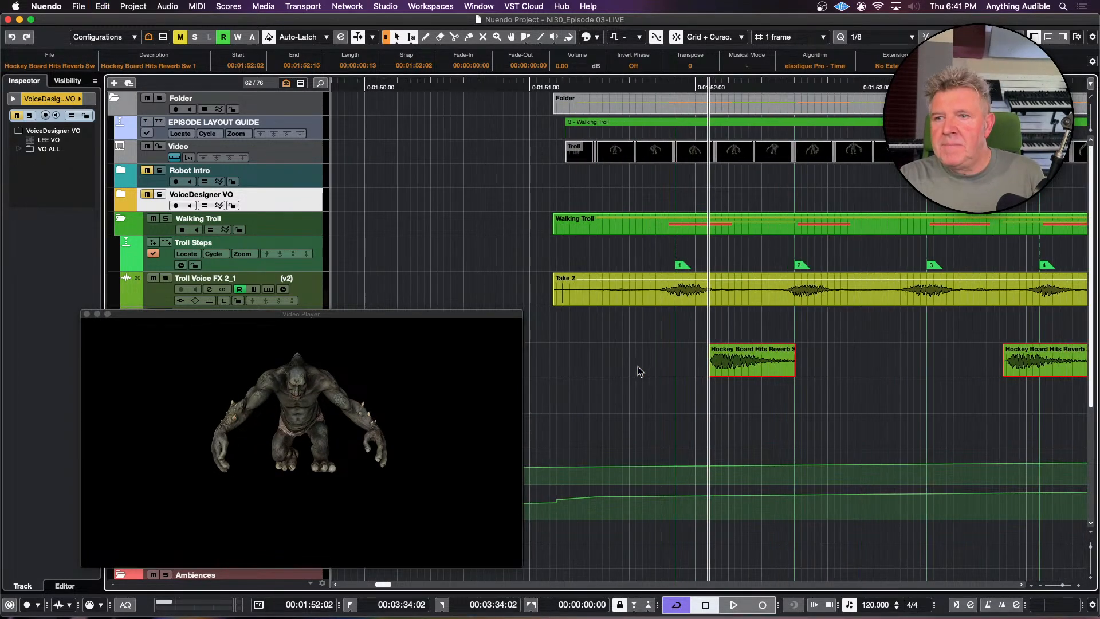
pyautogui.hscroll(3, 640, 371)
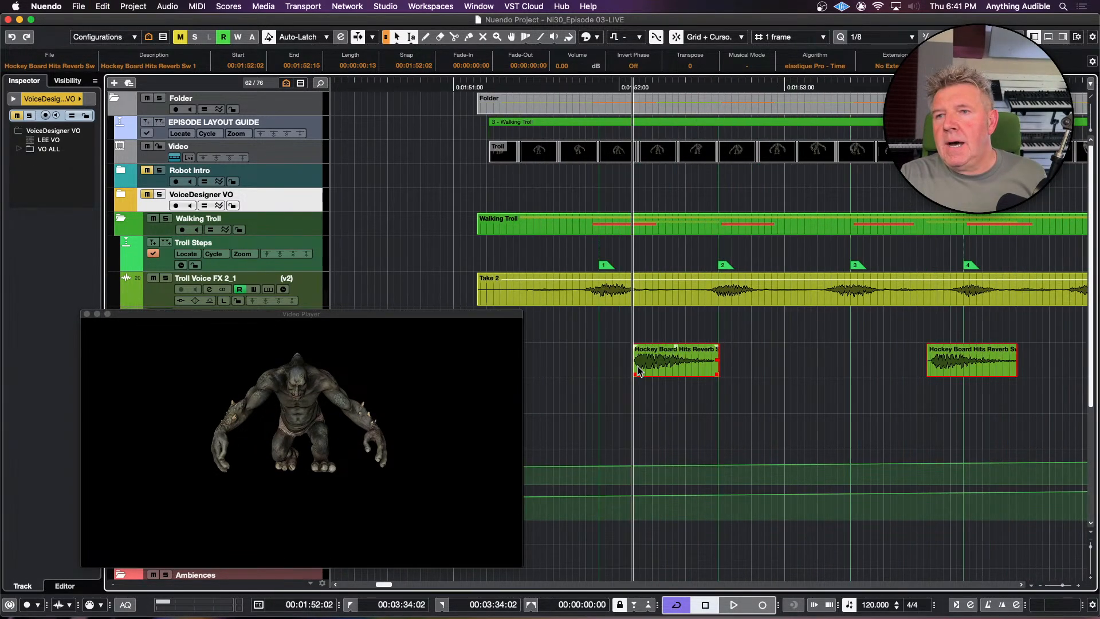
pyautogui.click(607, 270)
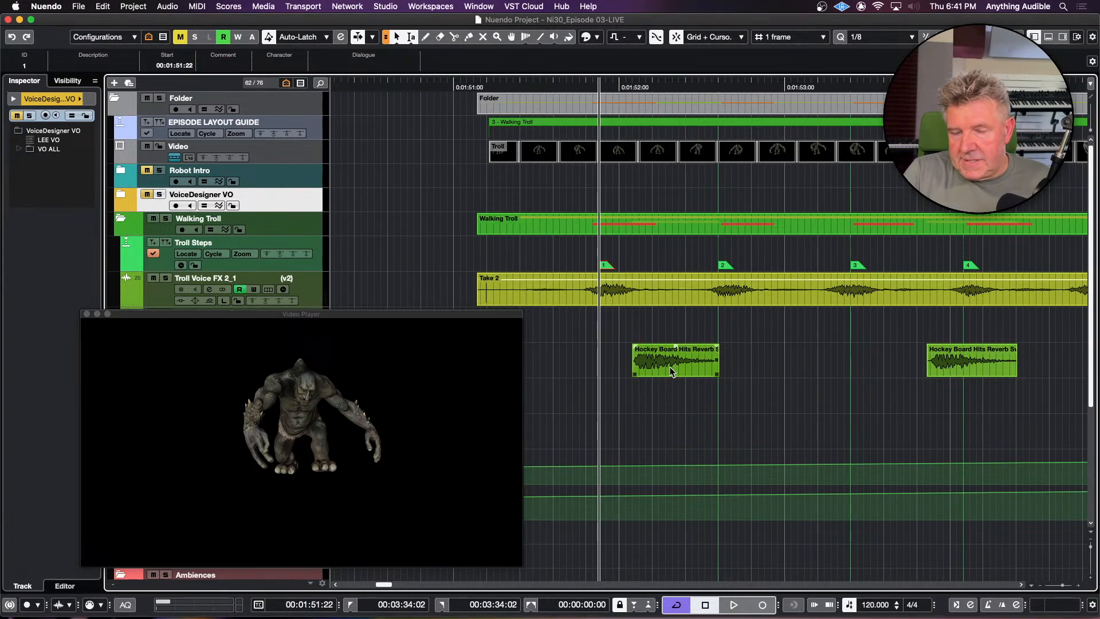
pyautogui.press('super+l')
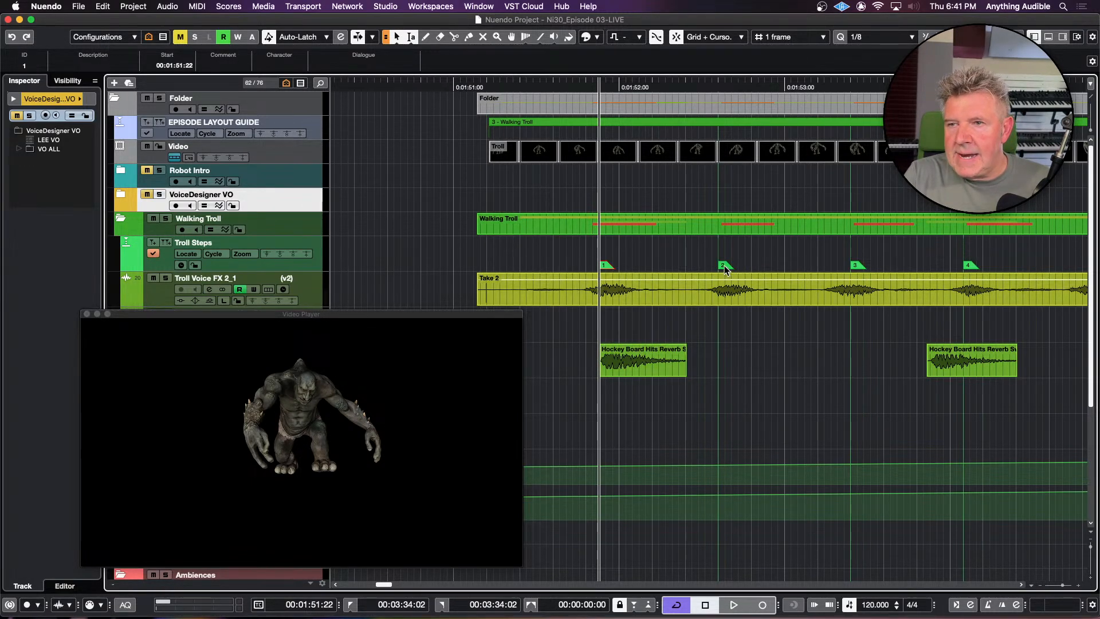
# Step: Move the second Hockey Board hit to the cursor at Troll Steps marker 2, 00:01:52:15
pyautogui.hotkey('shift', 'n')
pyautogui.click(956, 367)
pyautogui.press('super+l')
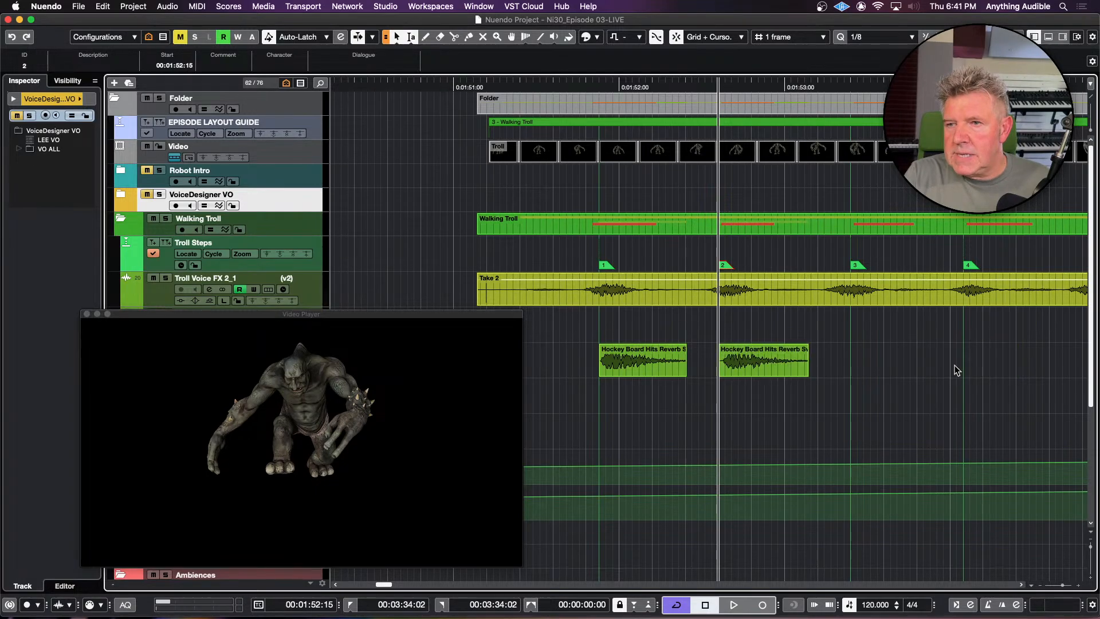
# Step: Move the third Hockey Board hit to Troll Steps marker 3 at 00:01:53:10
pyautogui.hscroll(3, 932, 370)
pyautogui.press('g')
pyautogui.press('g')
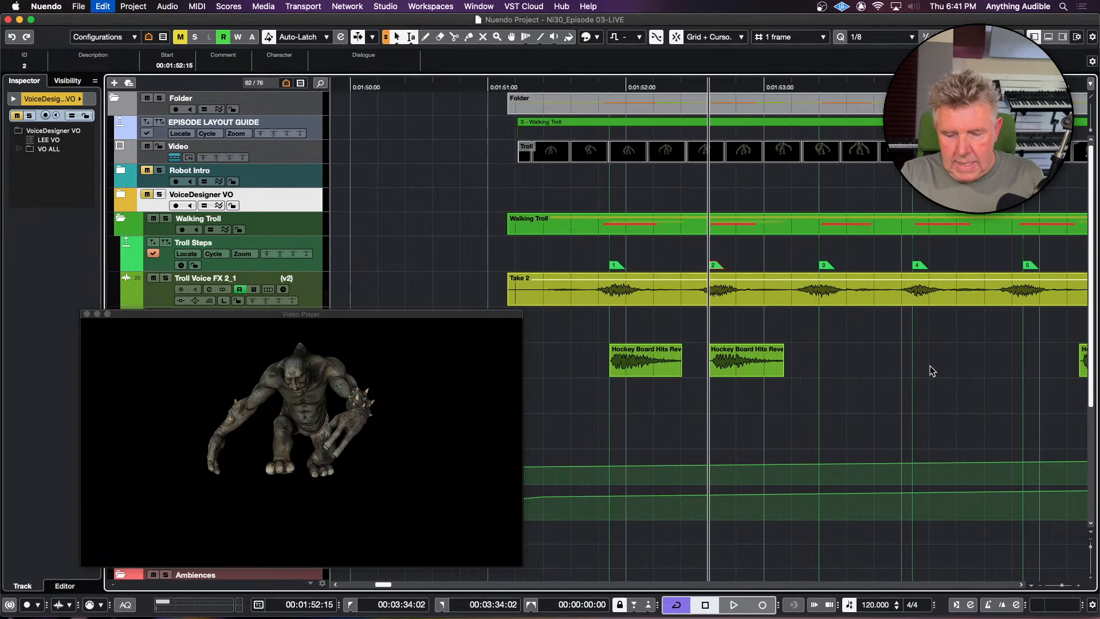
pyautogui.hscroll(3, 960, 377)
pyautogui.click(817, 300)
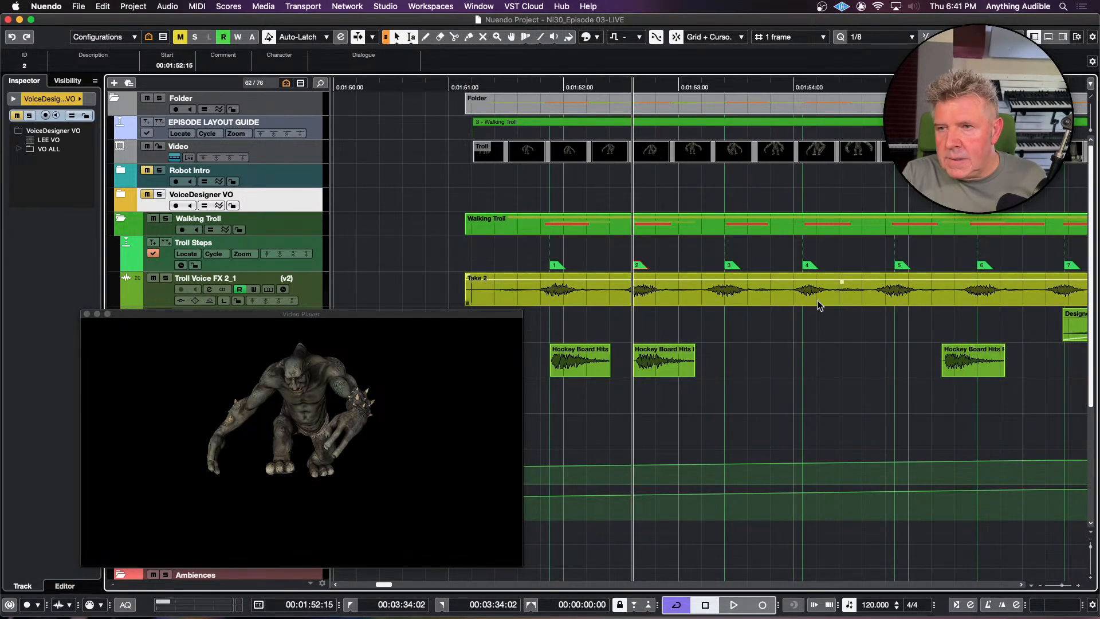
pyautogui.click(727, 265)
pyautogui.click(979, 367)
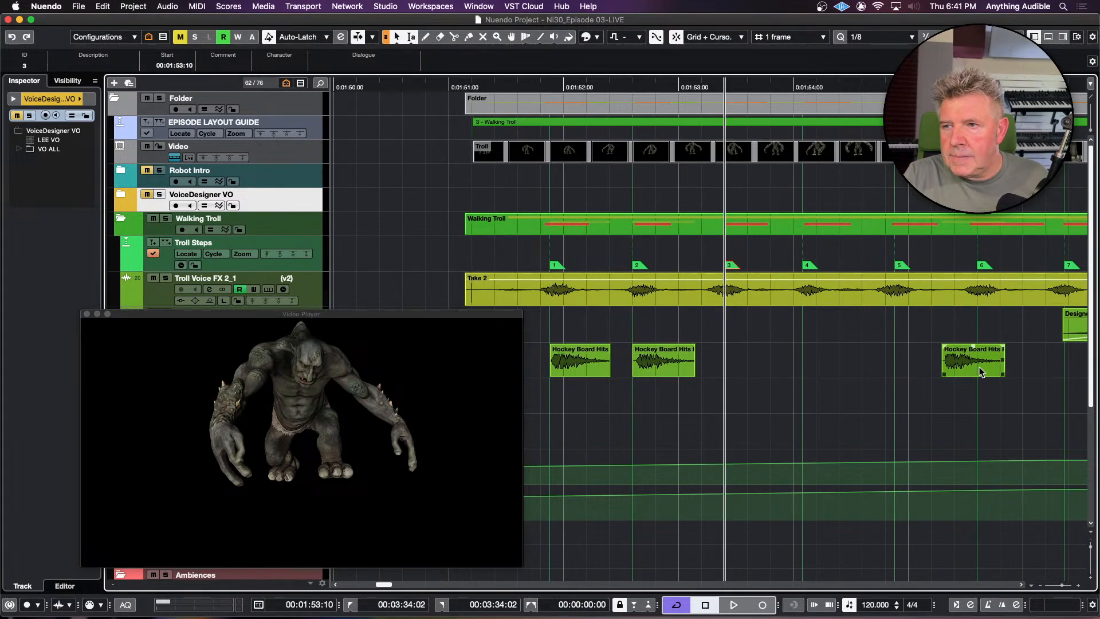
pyautogui.press('super+l')
# Step: Place a copy of the second Hockey Board hit at Troll Steps marker 4, 00:01:54:02
pyautogui.hscroll(3, 969, 371)
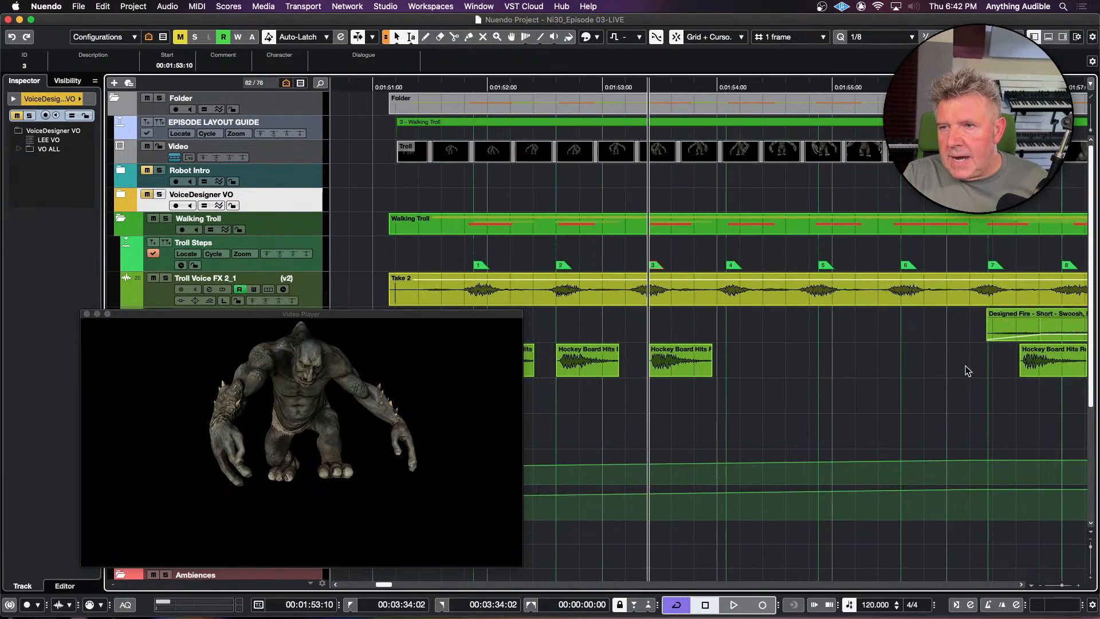
pyautogui.click(733, 266)
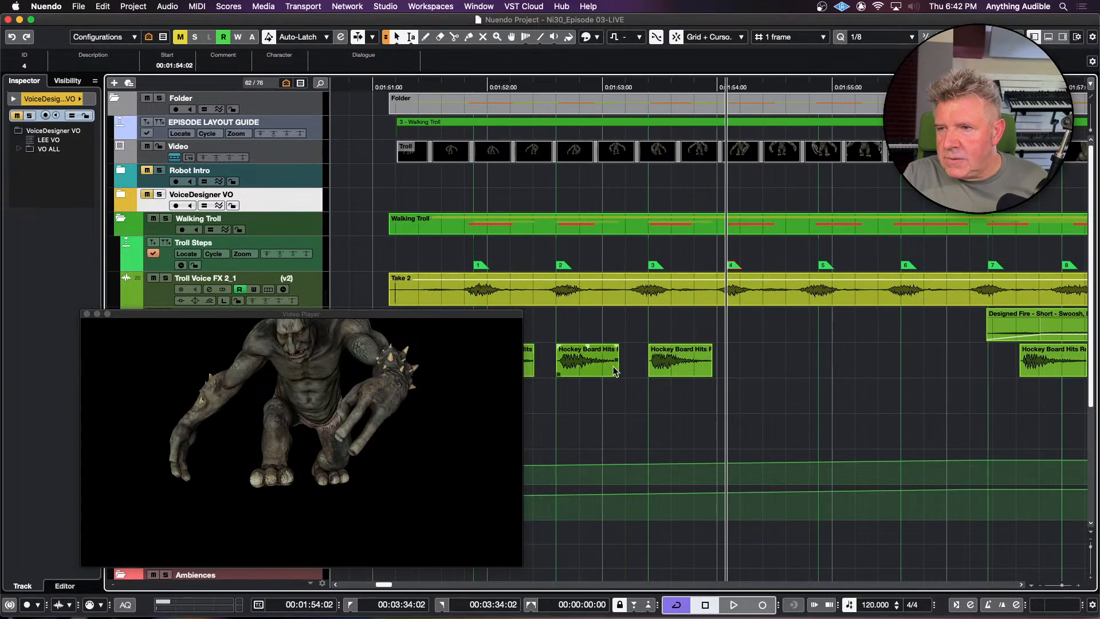
pyautogui.click(592, 372)
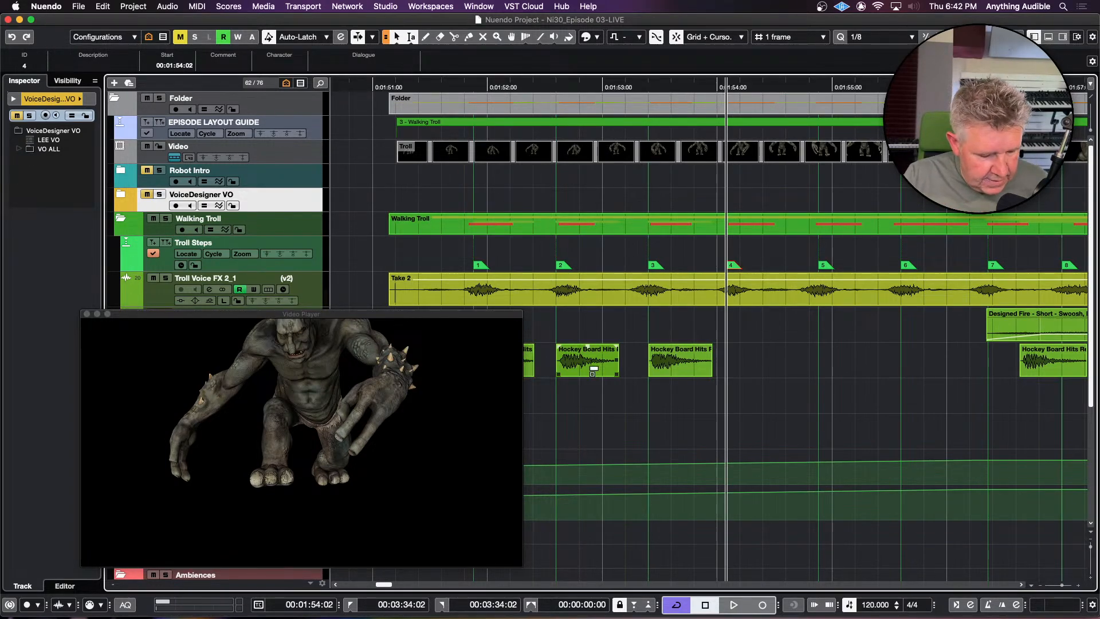
pyautogui.press('super+v')
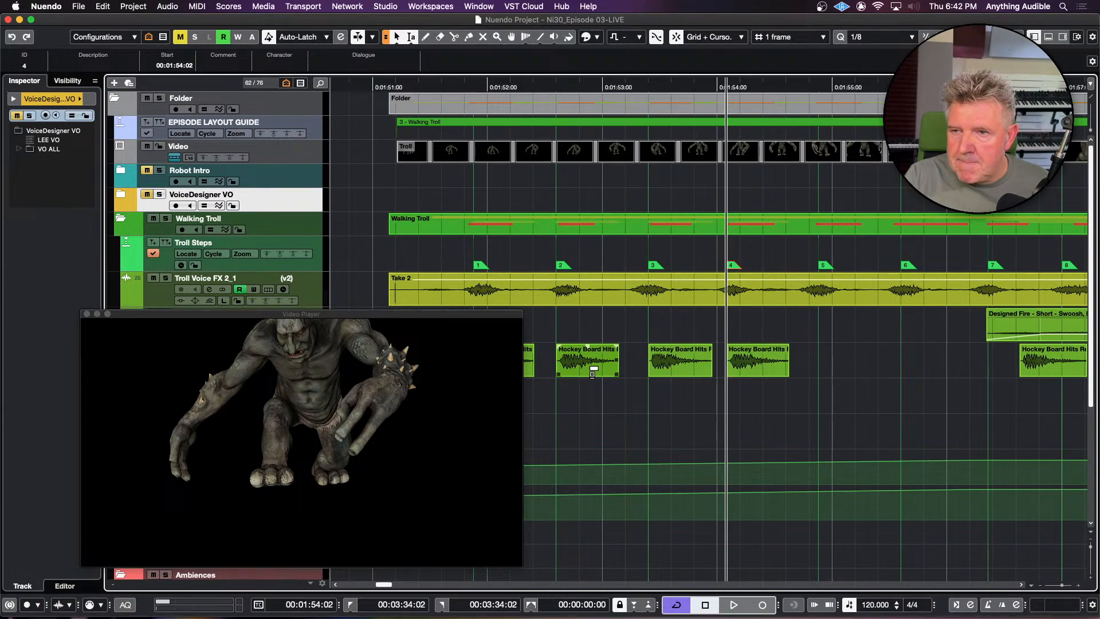
# Step: Move the Hockey Board Hits Reverb Sw 4 clip from 00:01:56:15 to Troll Steps marker 5 at 00:01:54:22
pyautogui.press('g')
pyautogui.press('g')
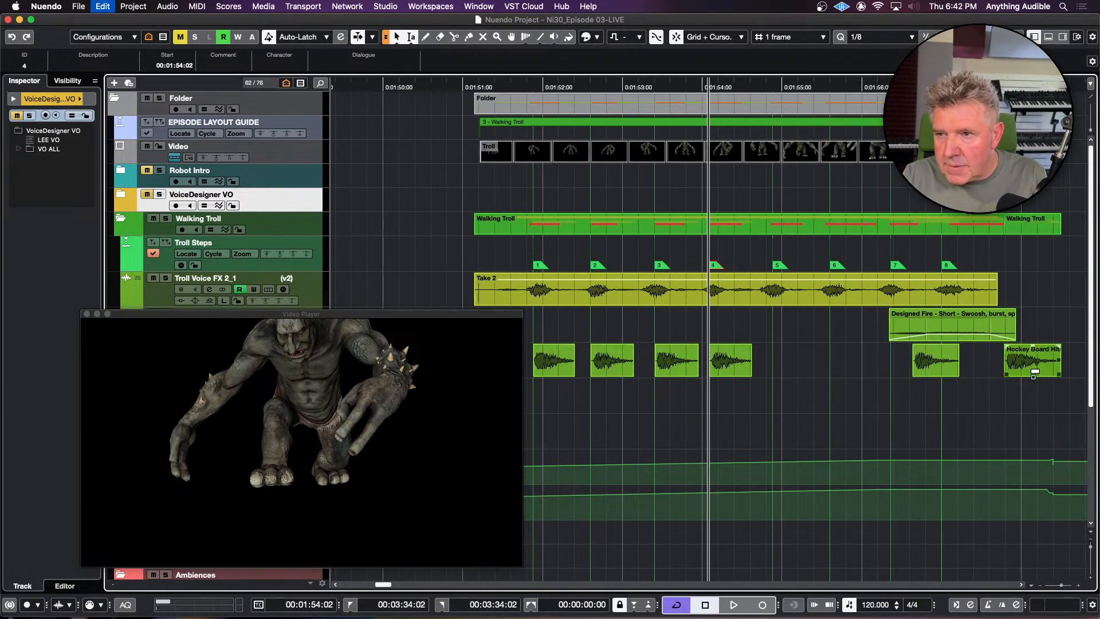
pyautogui.click(926, 371)
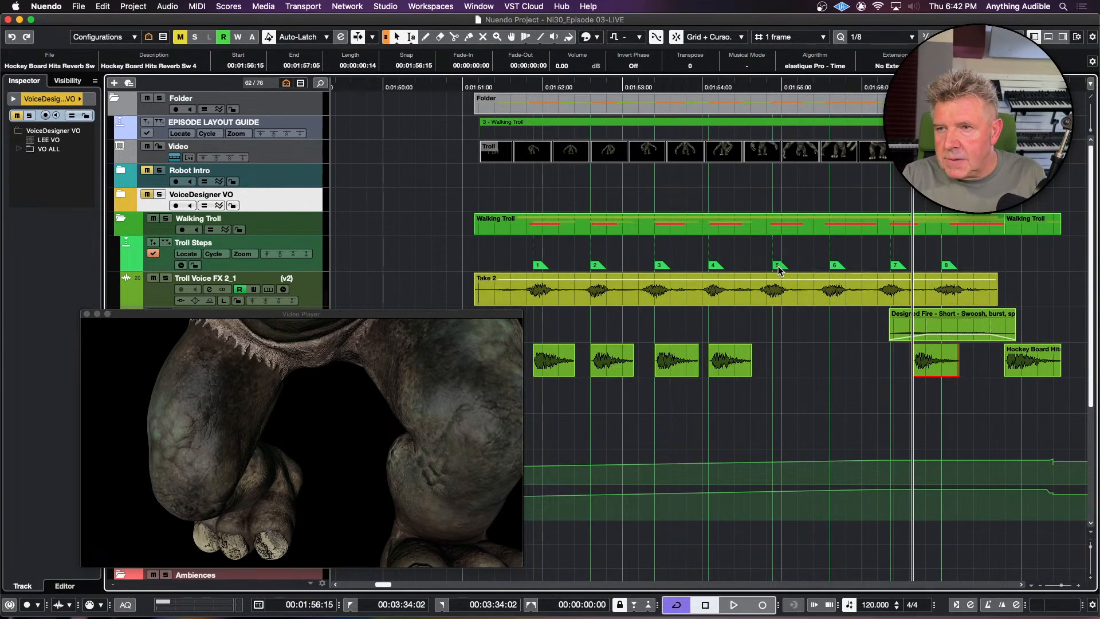
pyautogui.click(778, 267)
pyautogui.keyDown('ctrl'); pyautogui.keyDown('super'); pyautogui.click(934, 369); pyautogui.keyUp('super'); pyautogui.keyUp('ctrl')
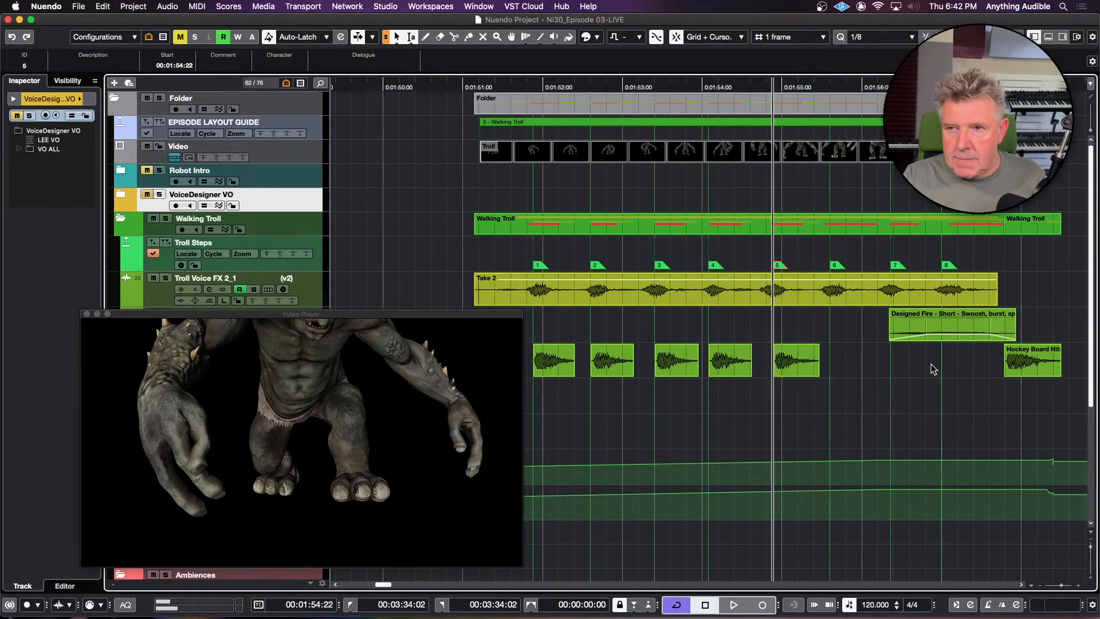
# Step: Place a copy of the third Hockey Board hit at Troll Steps marker 6, 00:01:55:15
pyautogui.click(837, 266)
pyautogui.click(675, 372)
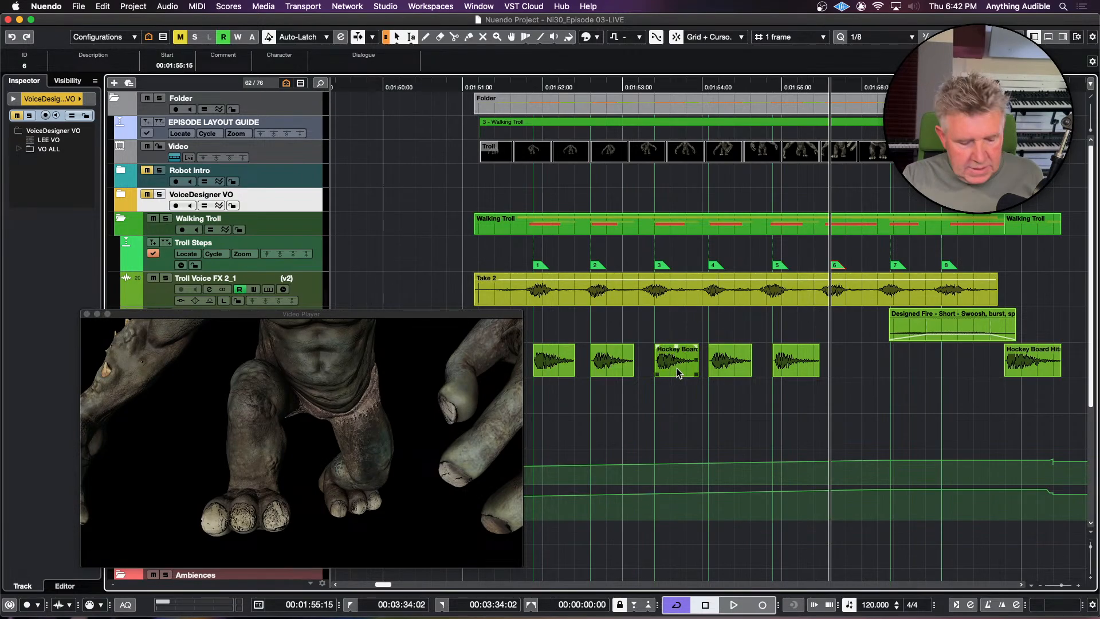
pyautogui.press('super+v')
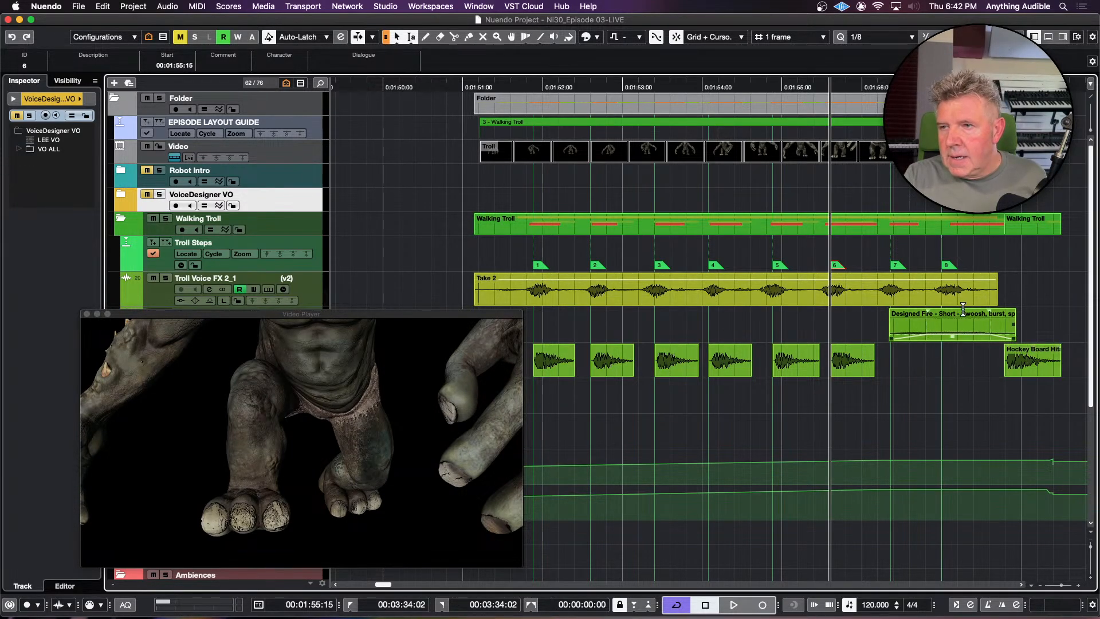
# Step: Move the last Hockey Board hit to Troll Steps marker 8 at 00:01:57:00, and set the cursor to marker 7 at 00:01:56:09
pyautogui.click(911, 279)
pyautogui.click(901, 267)
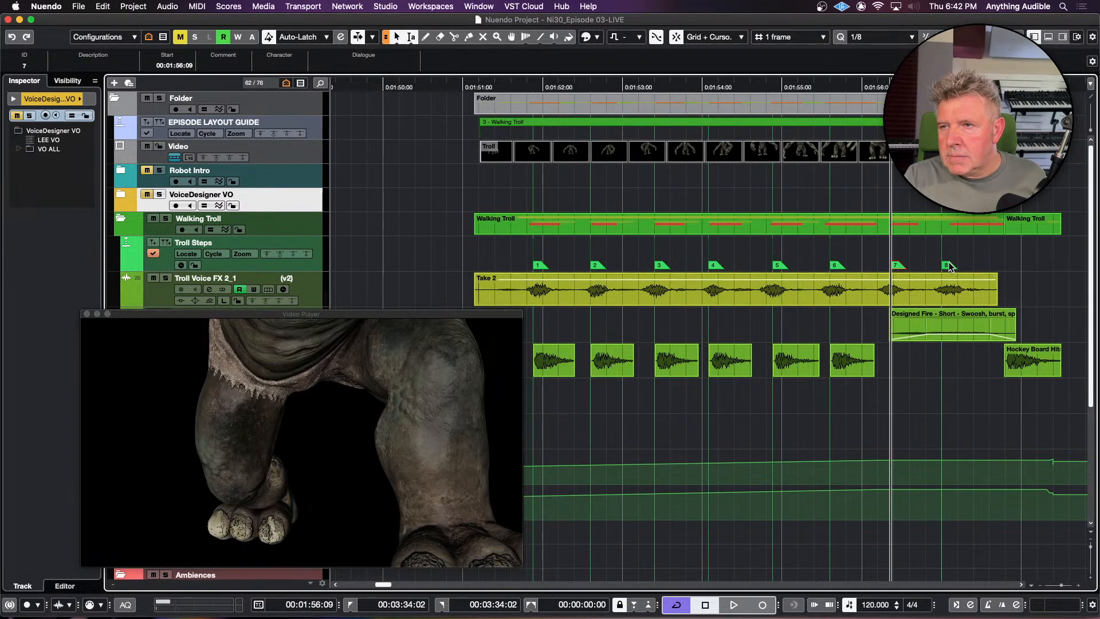
pyautogui.click(949, 266)
pyautogui.click(1025, 372)
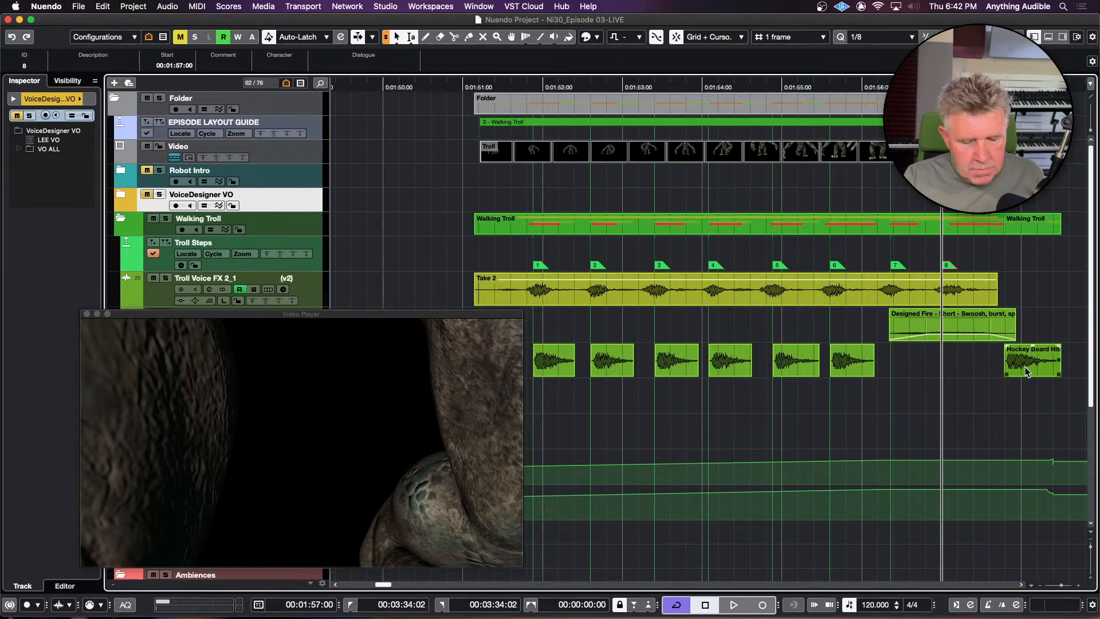
pyautogui.moveTo(1026, 371); pyautogui.dragTo(964, 371)
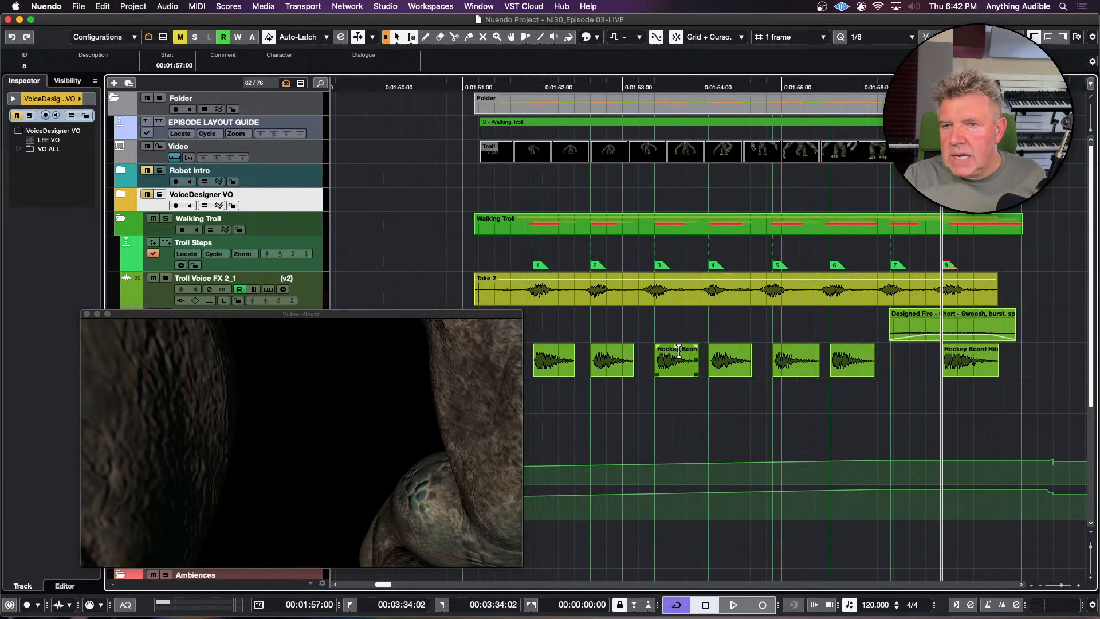
pyautogui.click(898, 266)
pyautogui.click(566, 366)
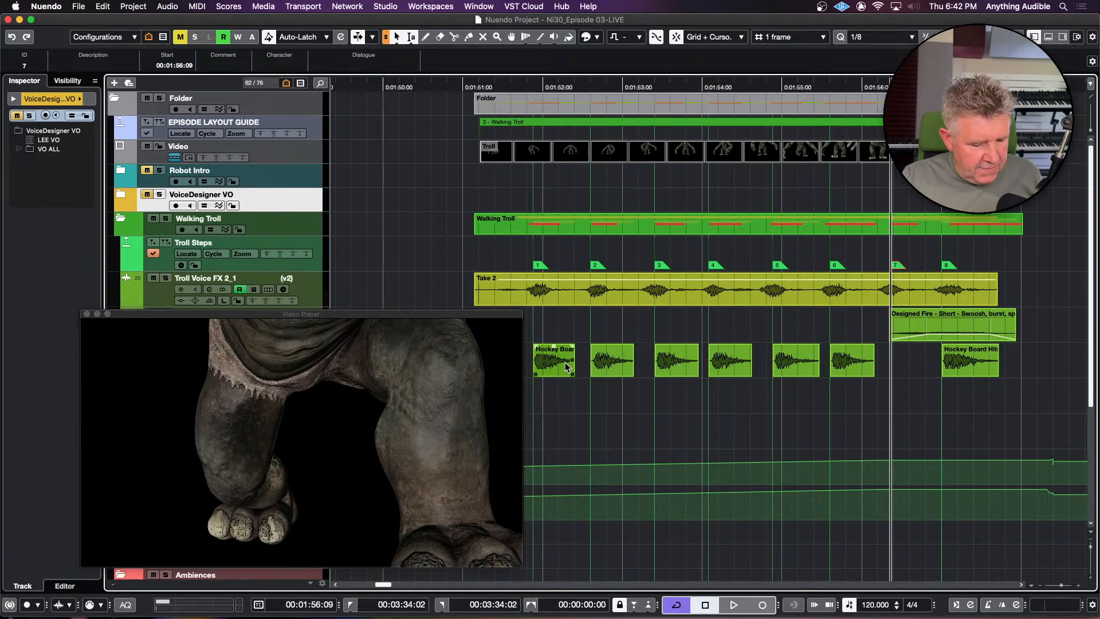
pyautogui.press('super+v')
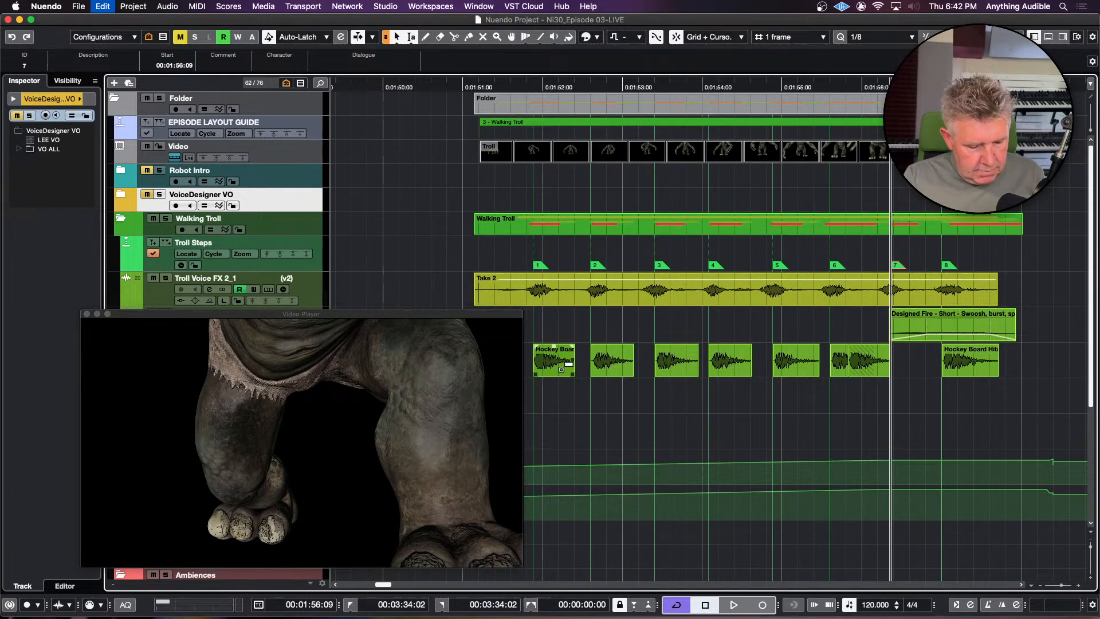
pyautogui.press('super+z')
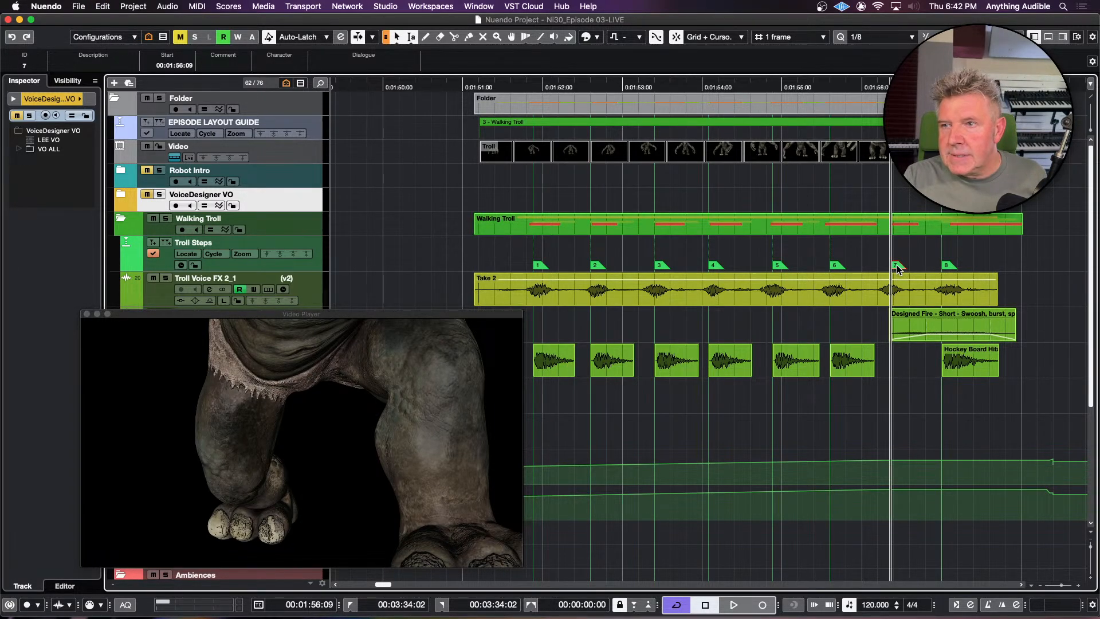
pyautogui.click(554, 367)
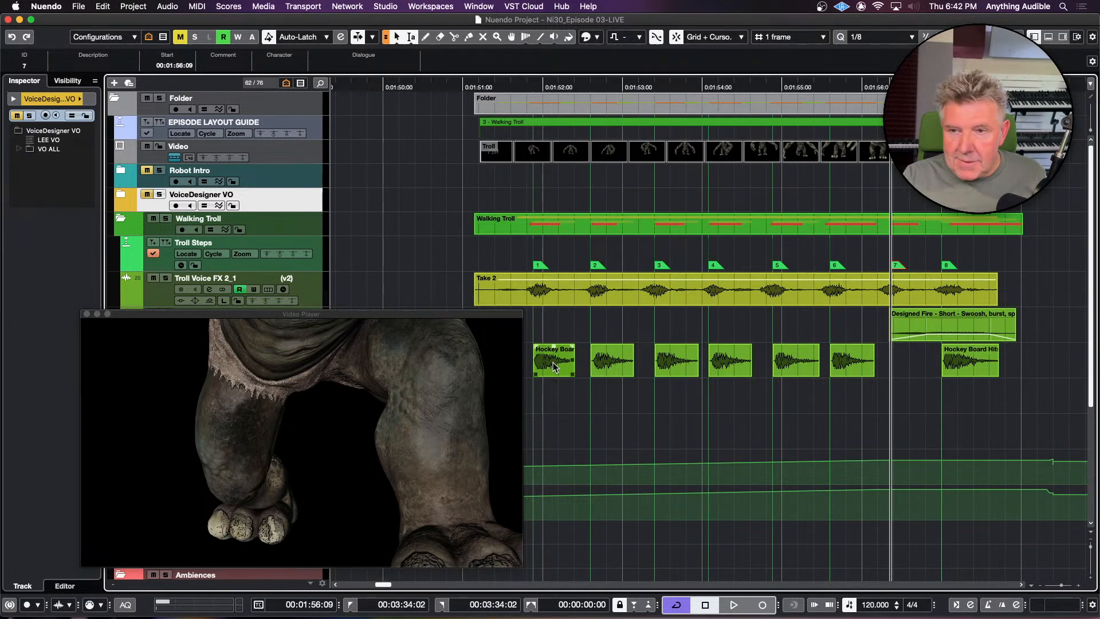
pyautogui.keyDown('ctrl'); pyautogui.click(554, 367); pyautogui.keyUp('ctrl')
pyautogui.press('super+z')
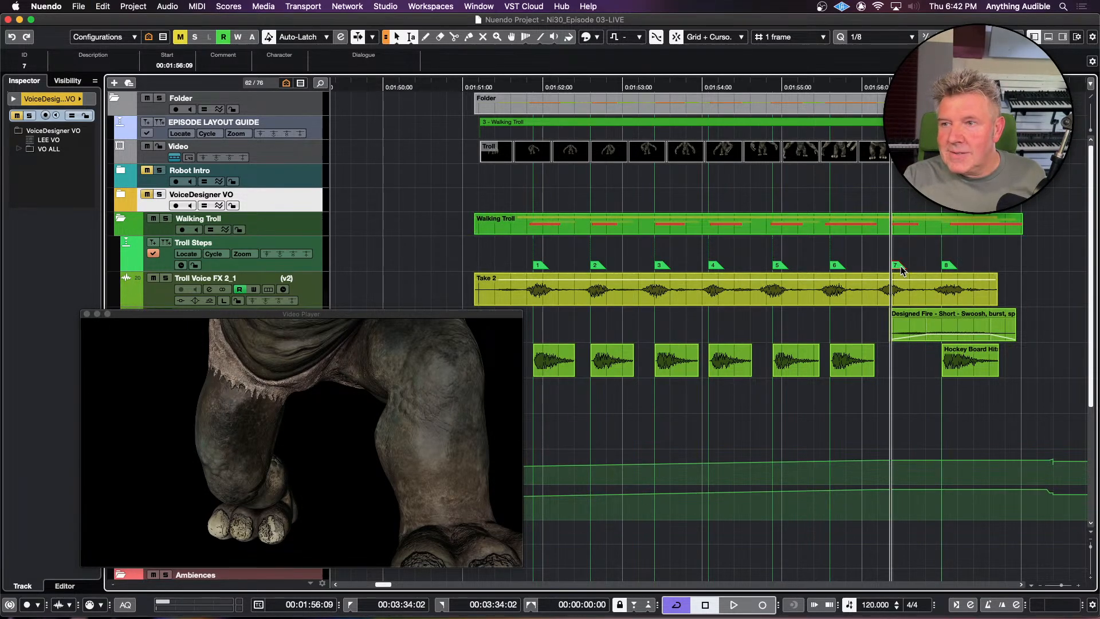
# Step: Place a copy of the first Hockey Board hit at the cursor on Troll Steps marker 7, 00:01:56:09
pyautogui.click(551, 367)
pyautogui.keyDown('ctrl'); pyautogui.keyDown('alt'); pyautogui.click(551, 366); pyautogui.keyUp('alt'); pyautogui.keyUp('ctrl')
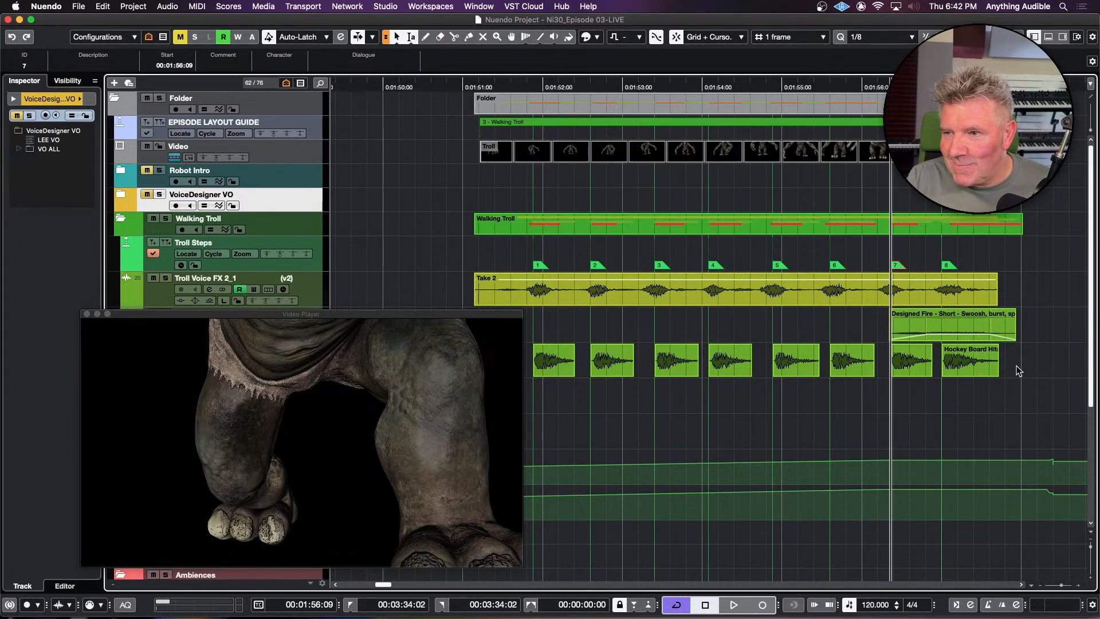
# Step: Play the walking troll sequence from 00:01:51:22 through the last footstep to check the hits against the picture
pyautogui.click(532, 321)
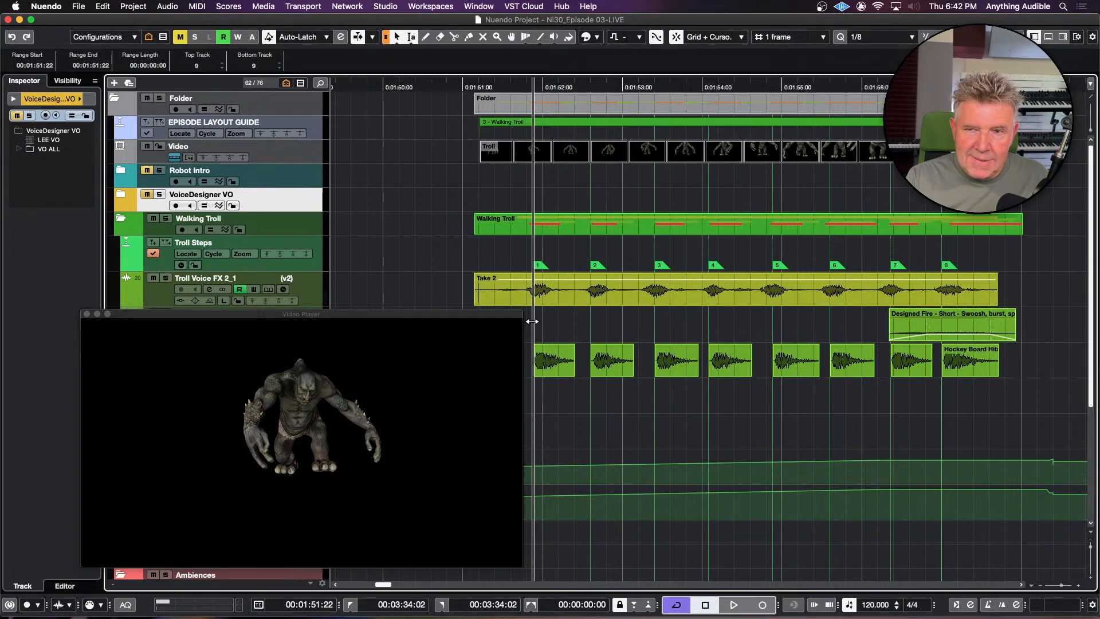
pyautogui.press('space')
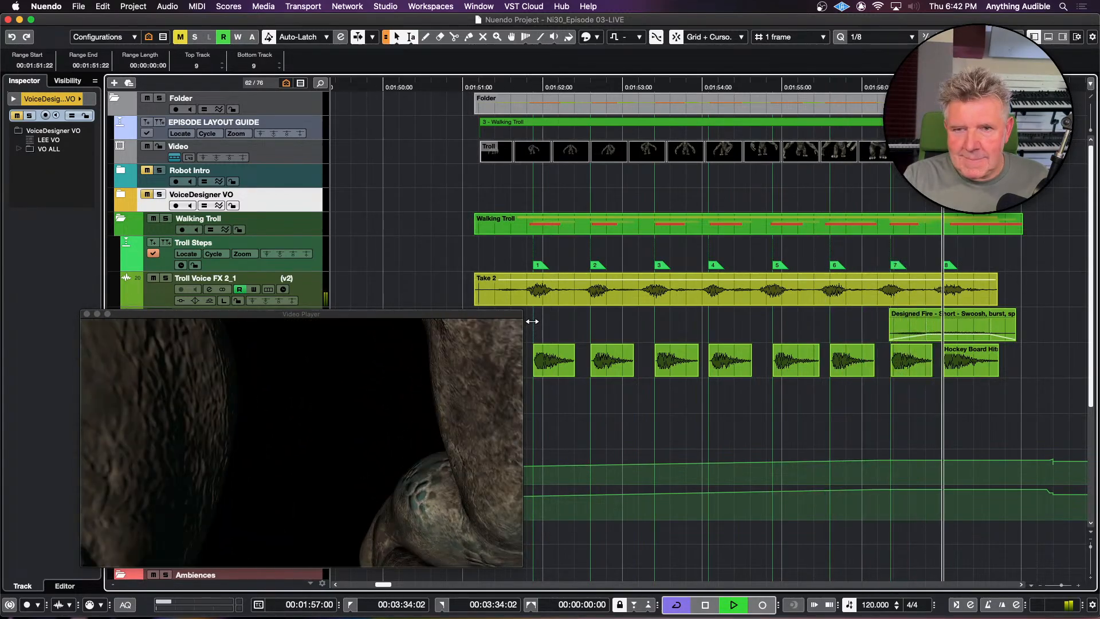
pyautogui.press('space')
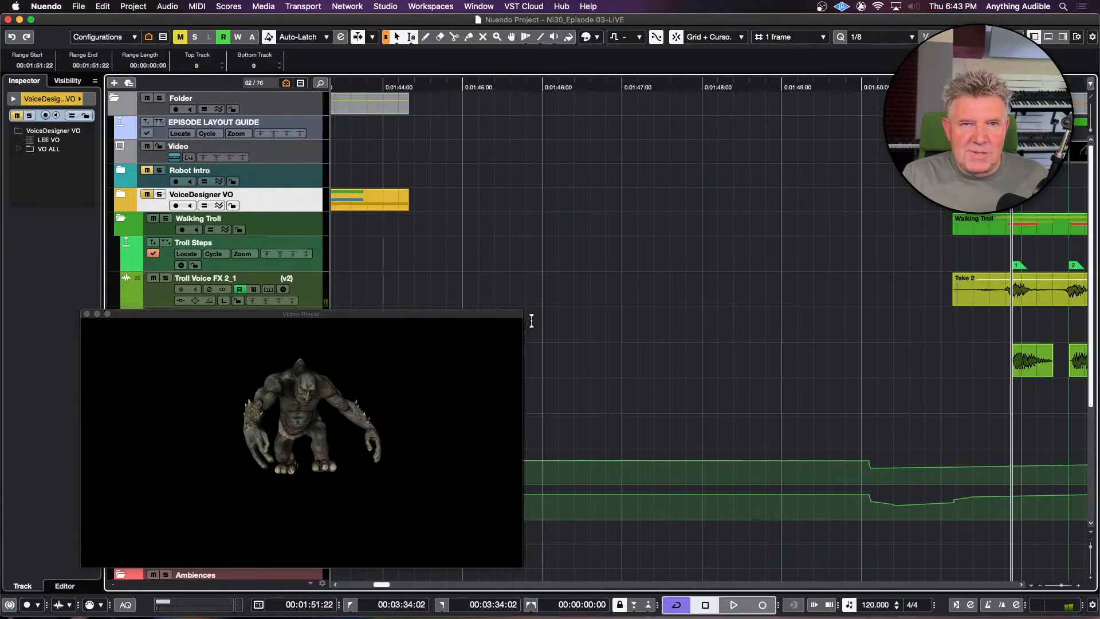
# Step: Lengthen the ends of all eight Hockey Board hits by 5 frames, and extend the last hit's start back to about 00:01:56:24 near marker 8
pyautogui.hscroll(10, 532, 321)
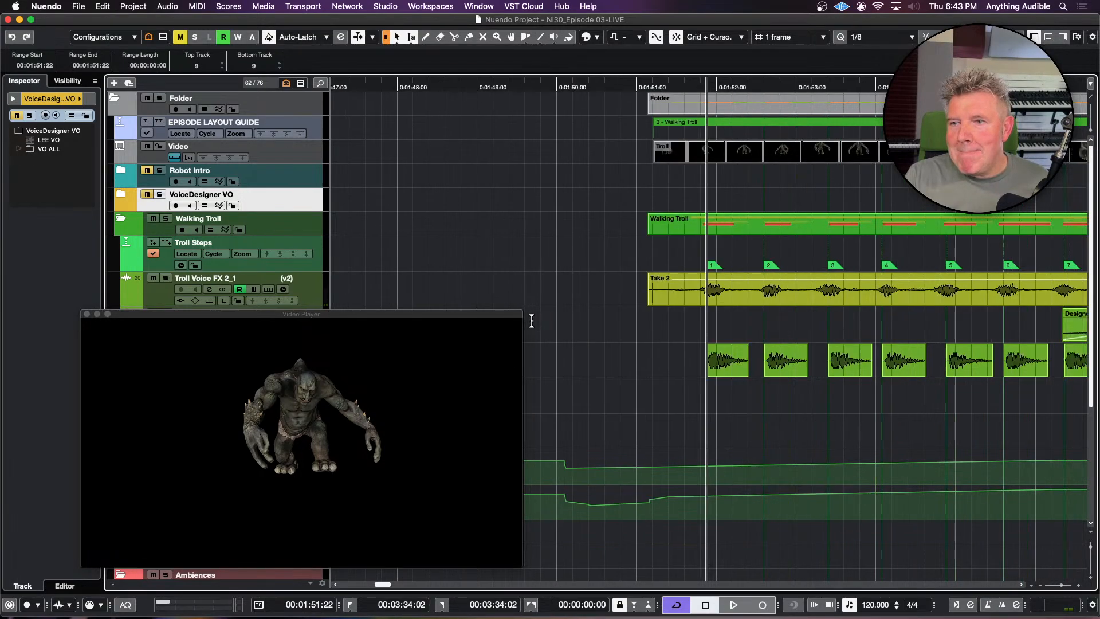
pyautogui.hscroll(3, 532, 321)
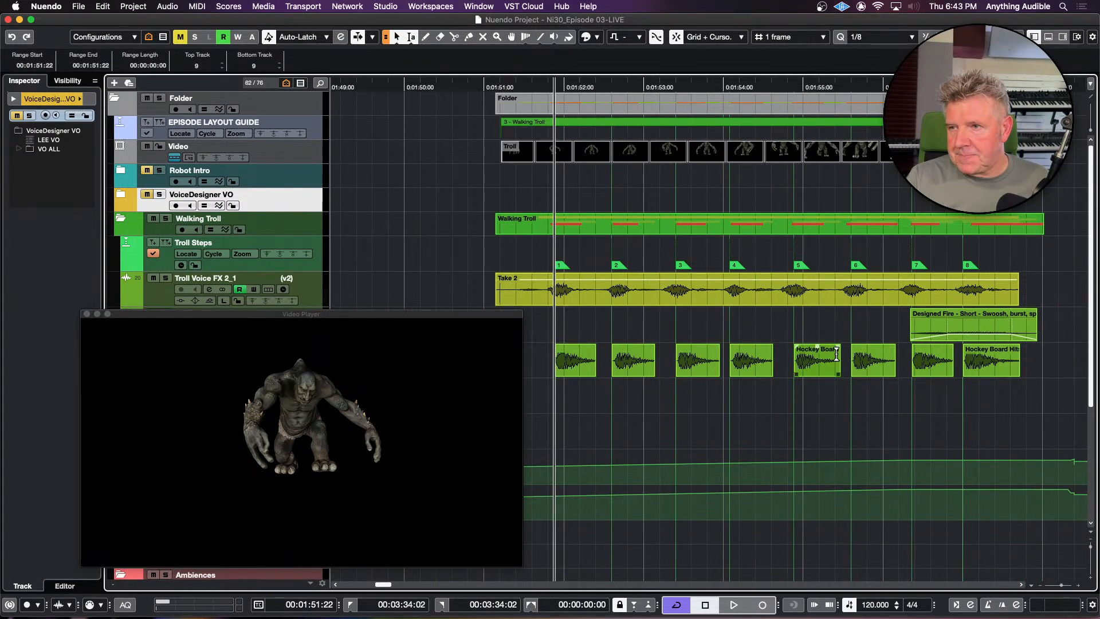
pyautogui.moveTo(1043, 363); pyautogui.dragTo(571, 356)
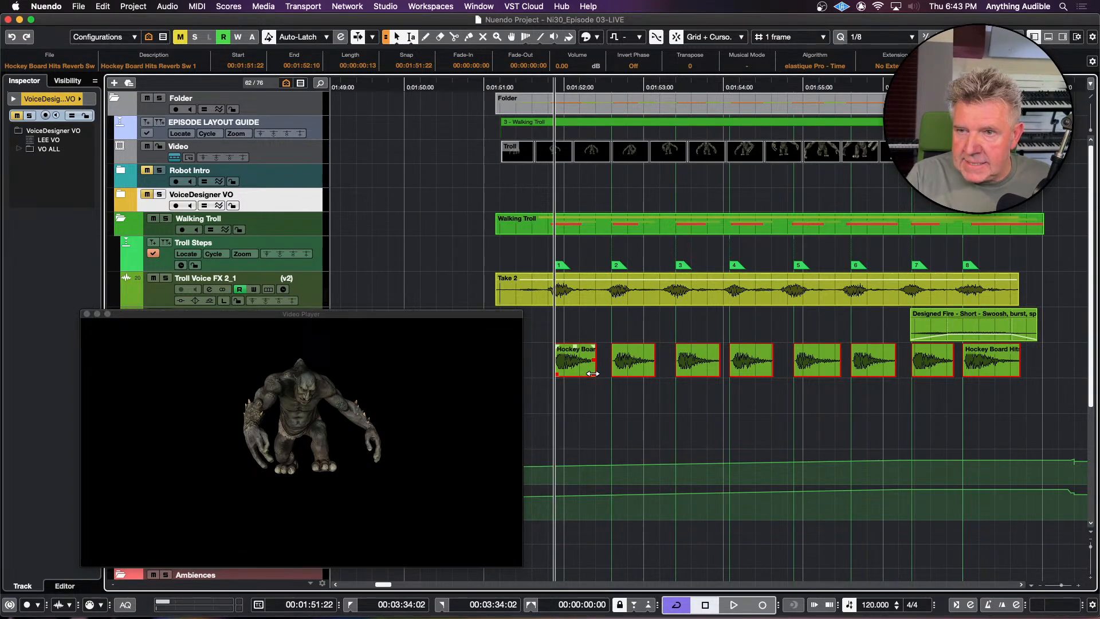
pyautogui.moveTo(593, 375); pyautogui.dragTo(609, 373)
pyautogui.click(868, 394)
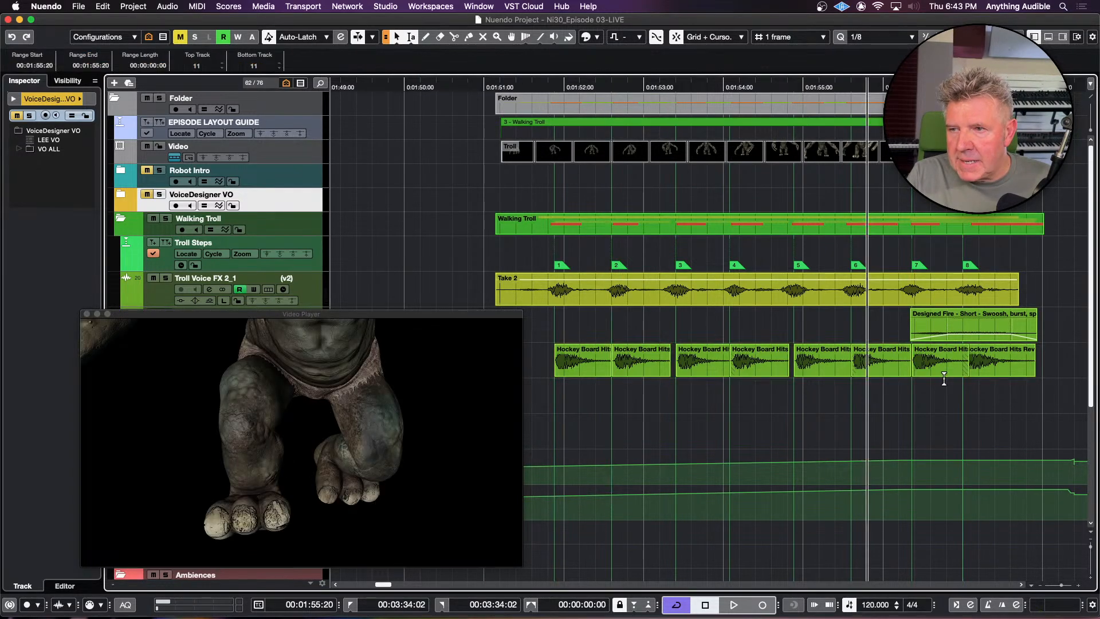
pyautogui.moveTo(971, 372); pyautogui.dragTo(959, 372)
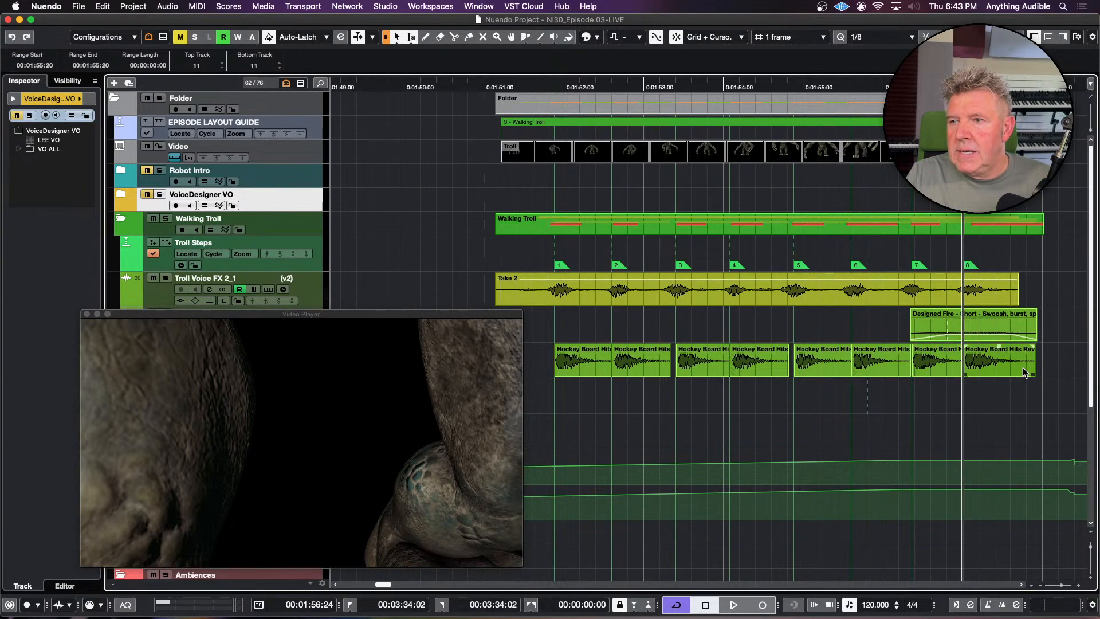
# Step: Select all eight lengthened Hockey Board hits and play the troll footsteps from 00:01:51:22
pyautogui.moveTo(1053, 368); pyautogui.dragTo(575, 352)
pyautogui.press('space')
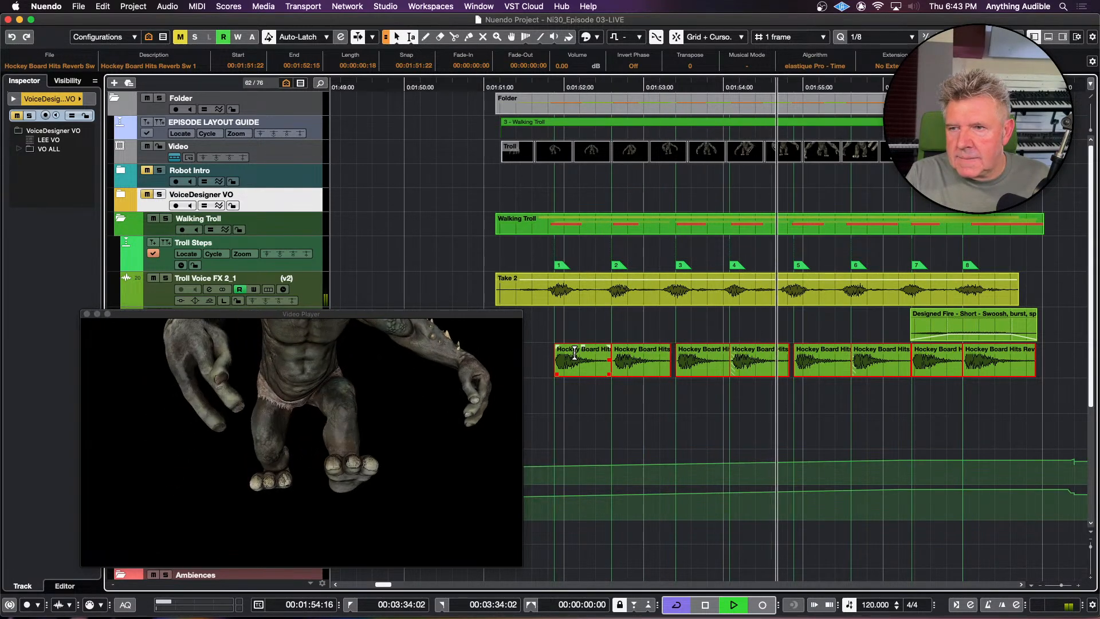
pyautogui.press('space')
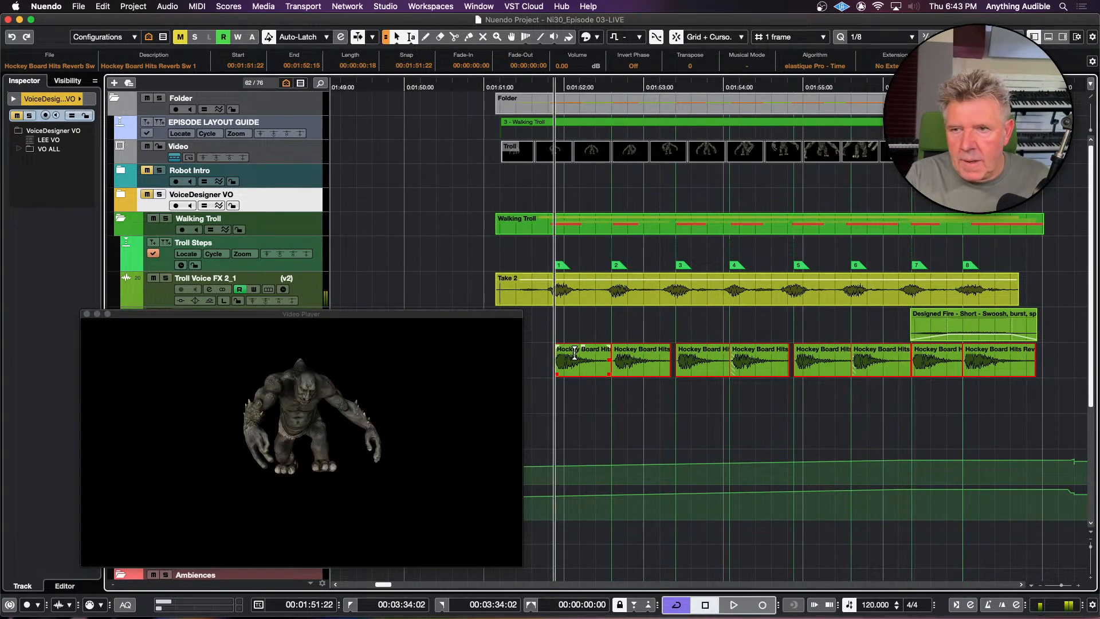
# Step: Nudge the second Hockey Board hit slightly earlier so it starts at Troll Steps marker 2, and select the first hit
pyautogui.click(603, 397)
pyautogui.press('h')
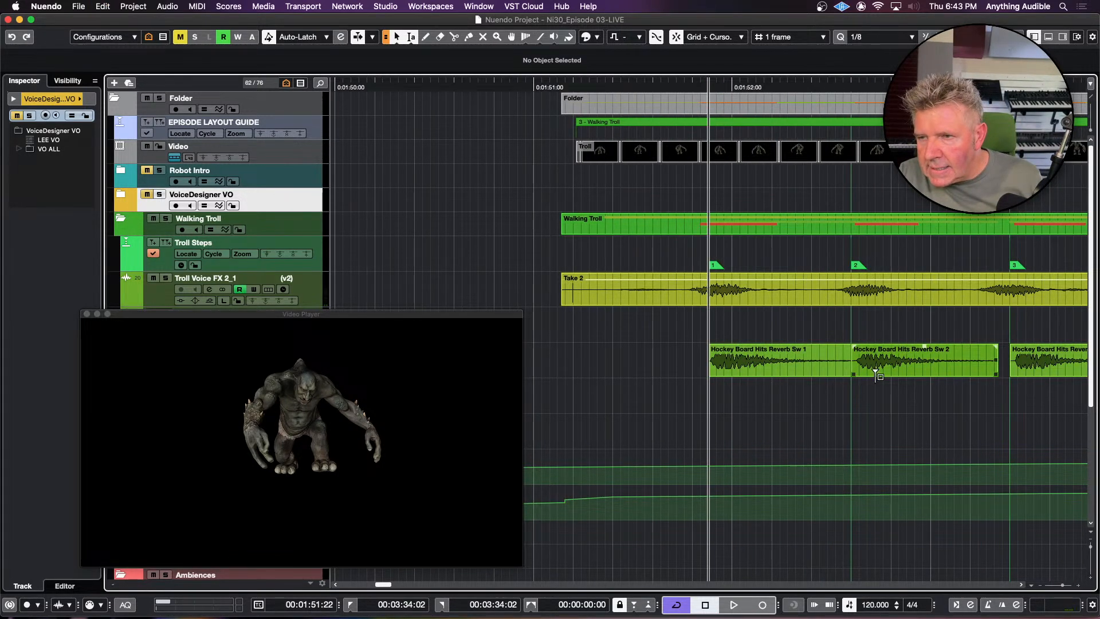
pyautogui.moveTo(870, 371); pyautogui.dragTo(865, 374)
pyautogui.click(845, 374)
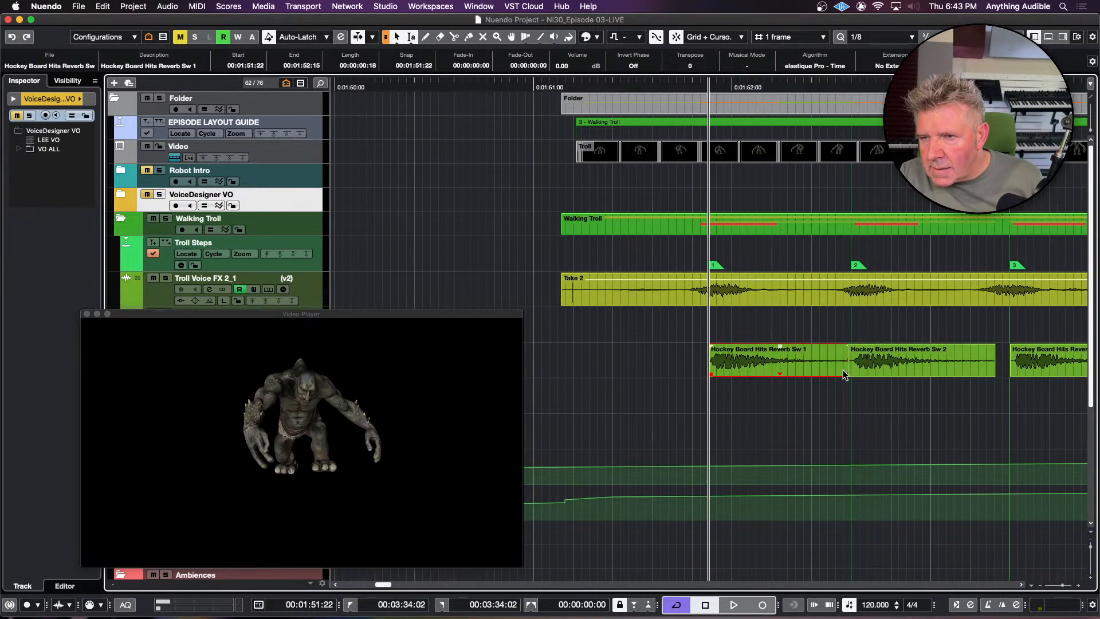
pyautogui.doubleClick(844, 374)
pyautogui.press('Return')
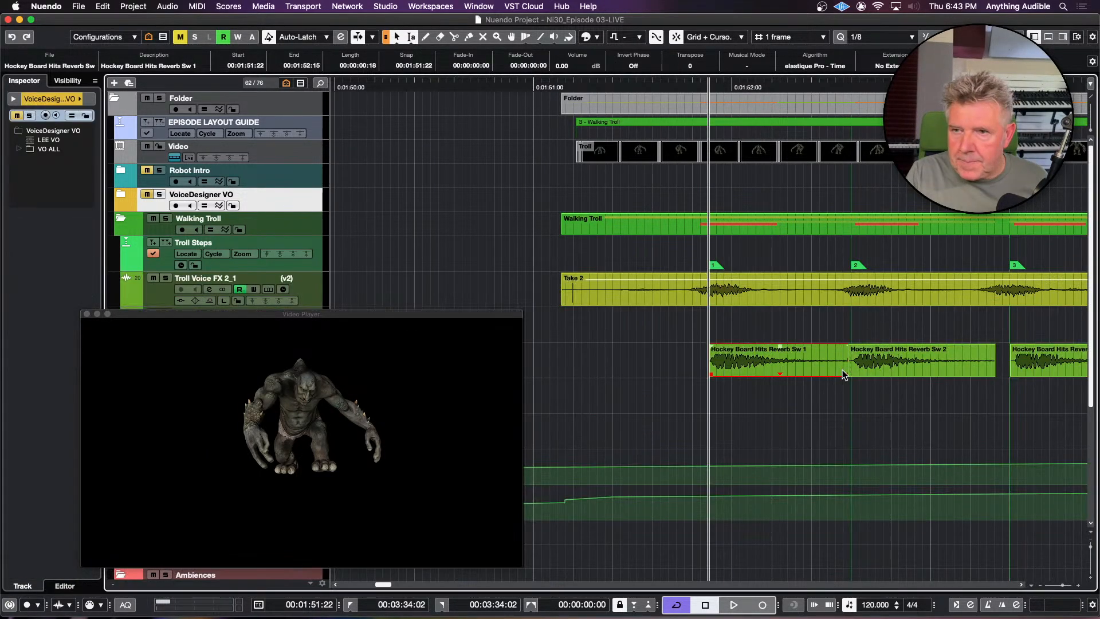
pyautogui.hscroll(5, 923, 425)
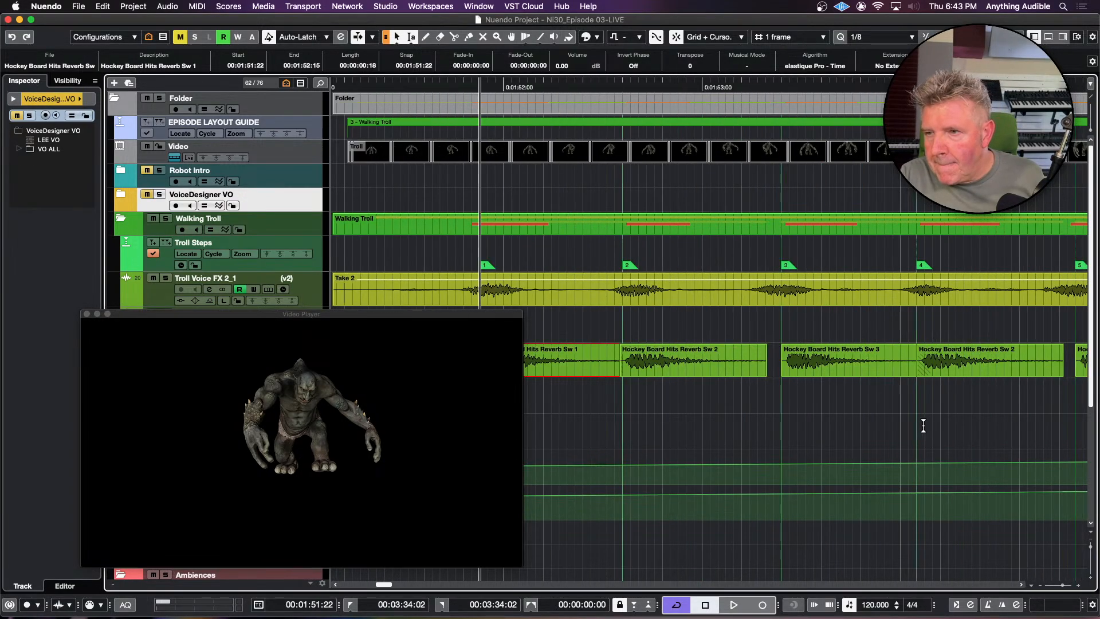
# Step: Nudge the third, fourth and fifth Hockey Board hits slightly earlier so they line up with Troll Steps markers 3, 4 and 5
pyautogui.click(829, 370)
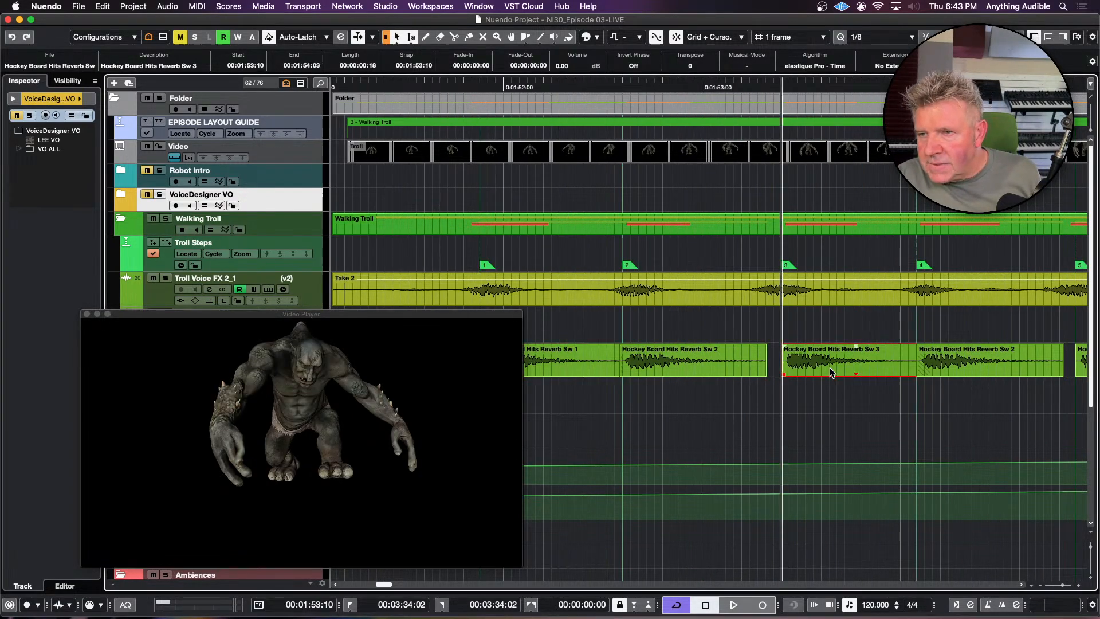
pyautogui.click(995, 370)
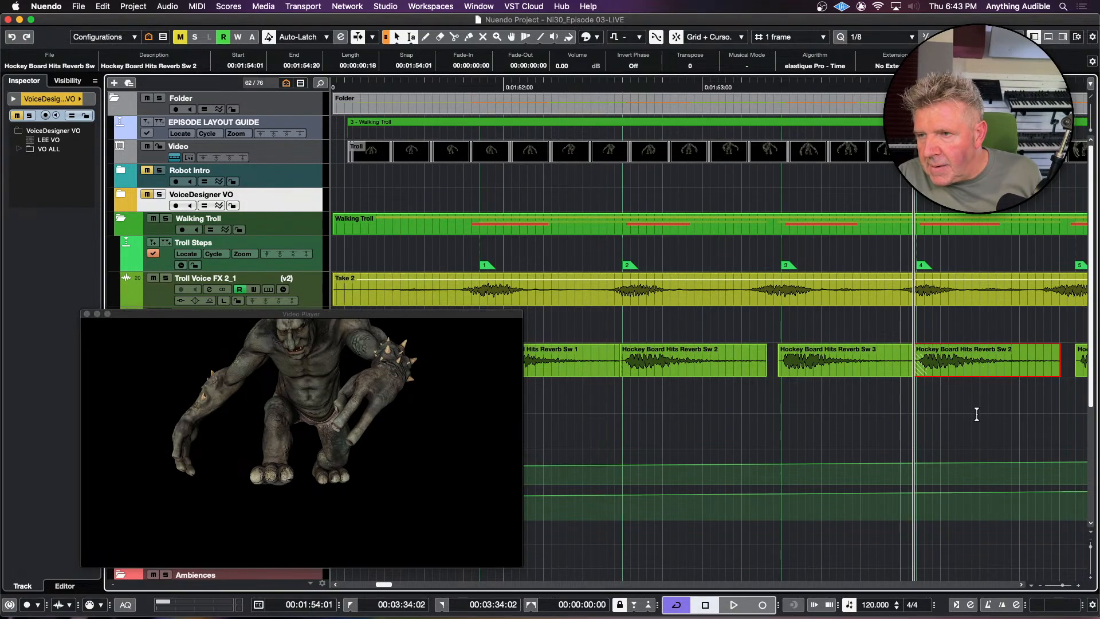
pyautogui.hscroll(5, 976, 412)
pyautogui.click(897, 370)
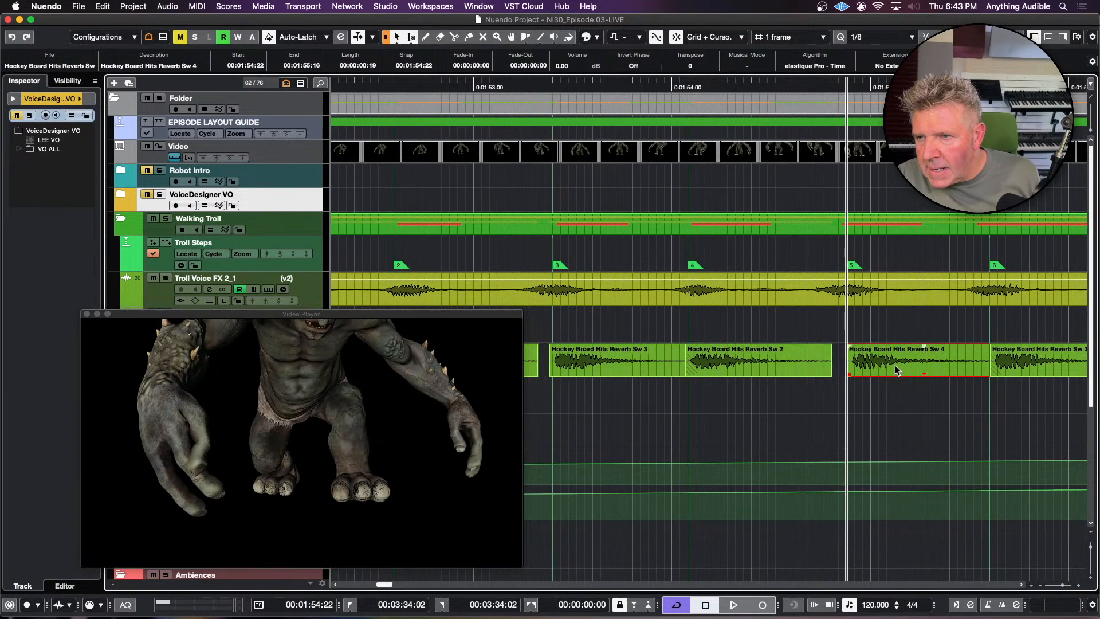
# Step: Nudge the sixth Hockey Board hit slightly earlier to Troll Steps marker 6, and check the seventh and eighth hits against their markers
pyautogui.hscroll(7, 897, 417)
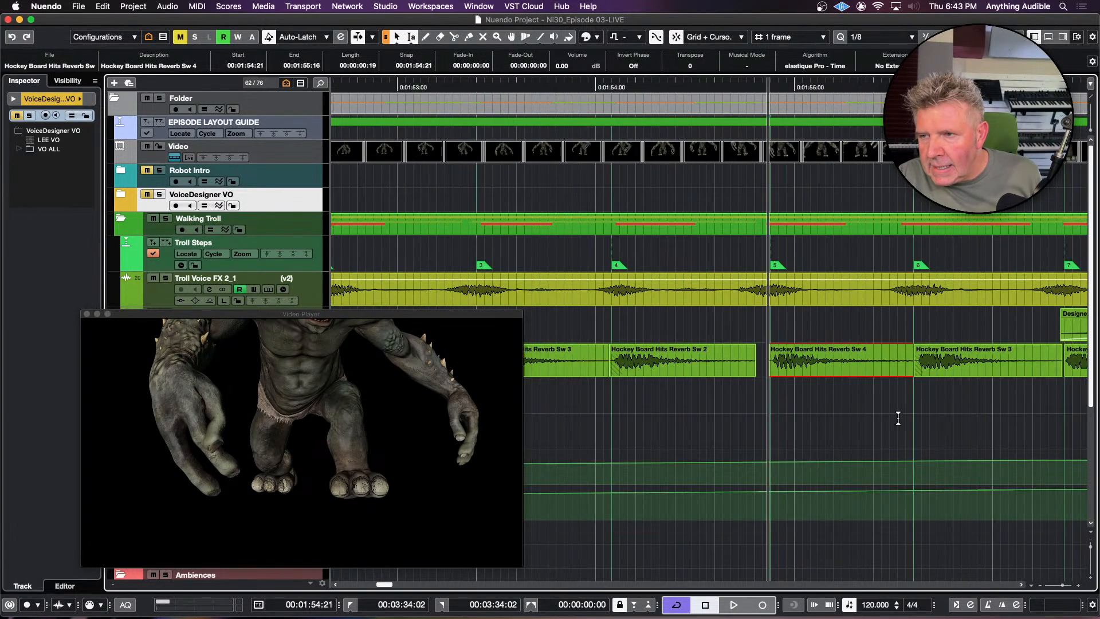
pyautogui.click(783, 379)
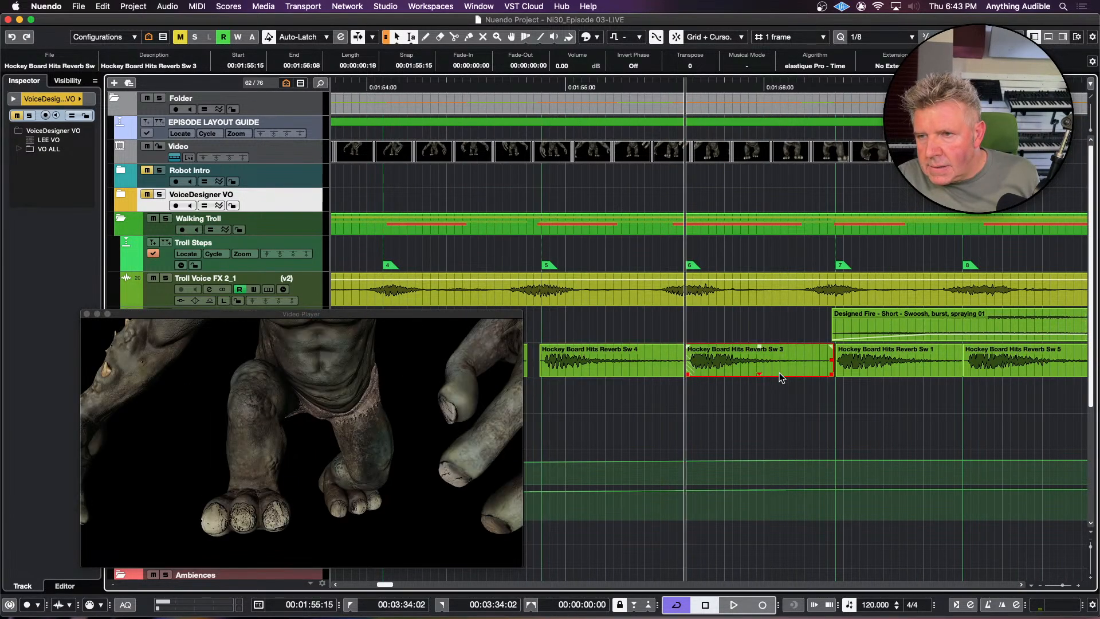
pyautogui.moveTo(780, 374); pyautogui.dragTo(776, 373)
pyautogui.click(886, 367)
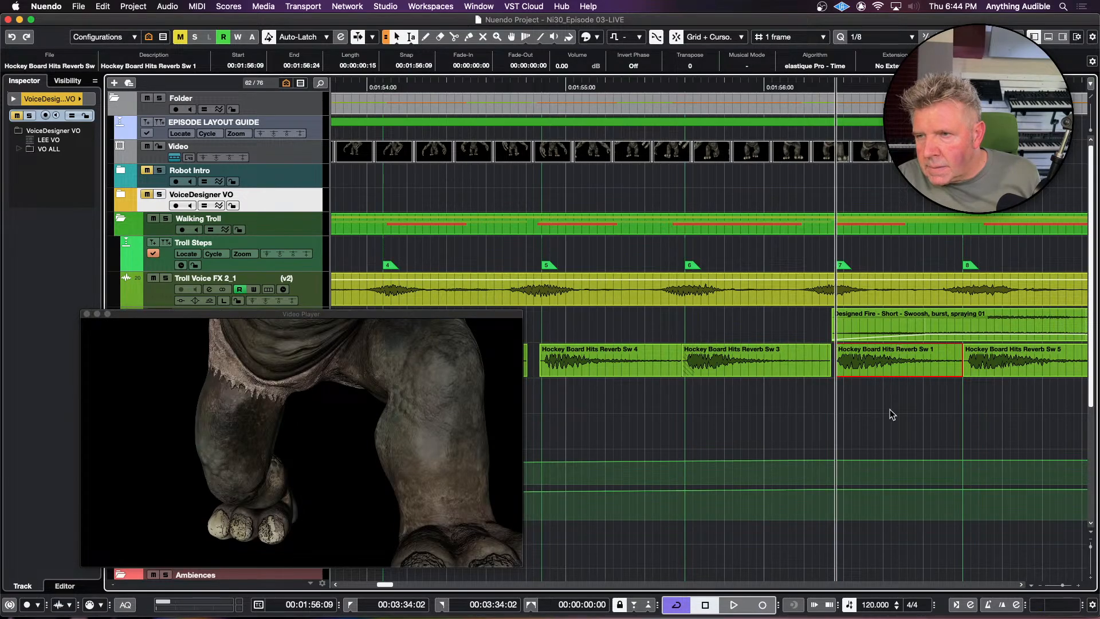
pyautogui.hscroll(2, 889, 409)
pyautogui.hscroll(2, 889, 409)
pyautogui.click(865, 365)
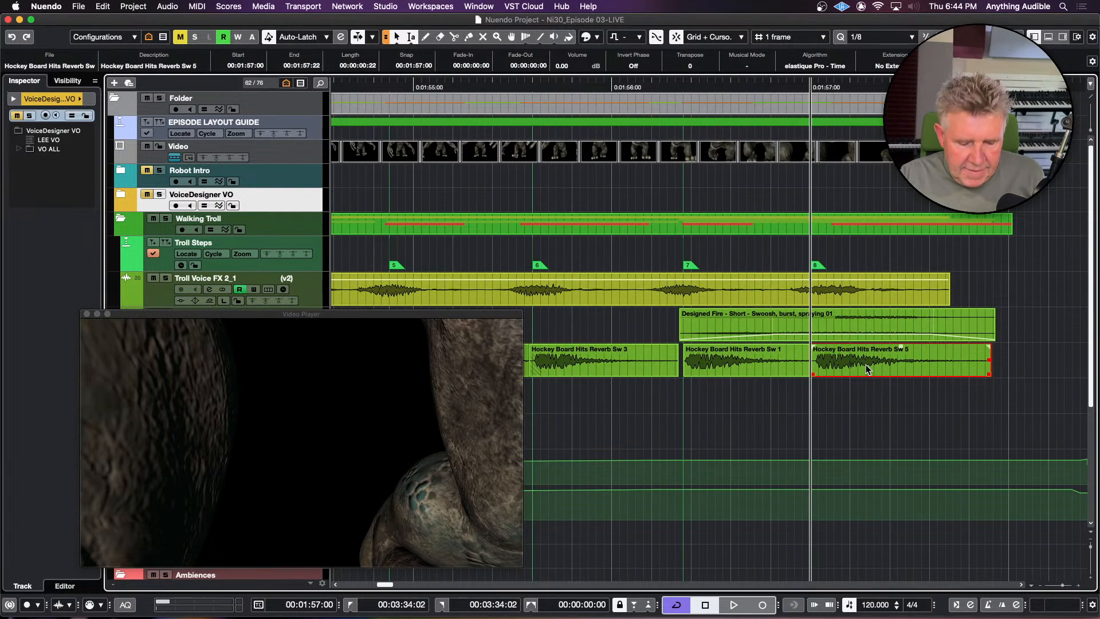
# Step: Delete the spare Hockey Board hit left just after 00:01:59:00, beyond the end of the walking troll sequence
pyautogui.press('g')
pyautogui.press('g')
pyautogui.press('g')
pyautogui.press('g')
pyautogui.press('g')
pyautogui.press('g')
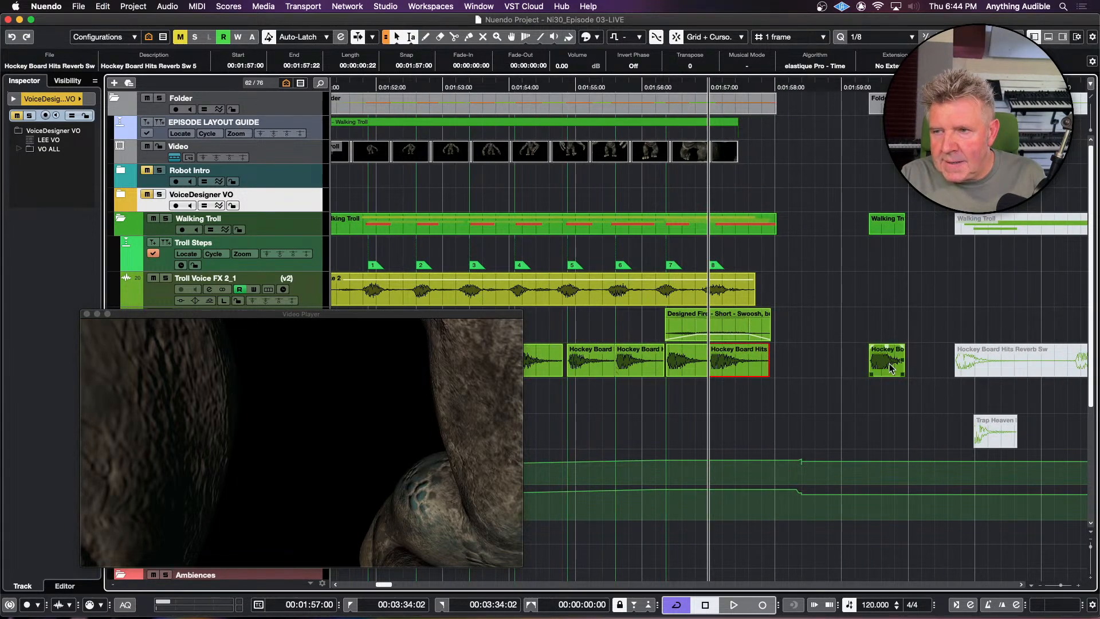
pyautogui.click(889, 364)
pyautogui.press('Delete')
# Step: Select all eight Hockey Board hits and give them short fade-outs at their ends and very short fade-ins at their starts
pyautogui.hscroll(-2, 865, 376)
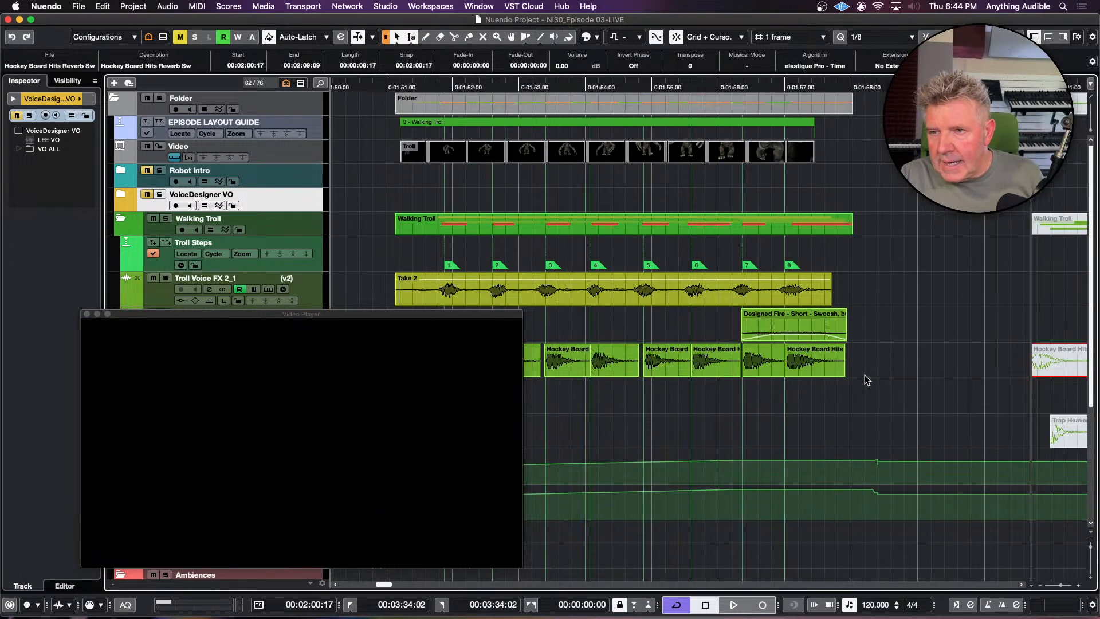
pyautogui.hscroll(-2, 865, 375)
pyautogui.hscroll(-2, 864, 375)
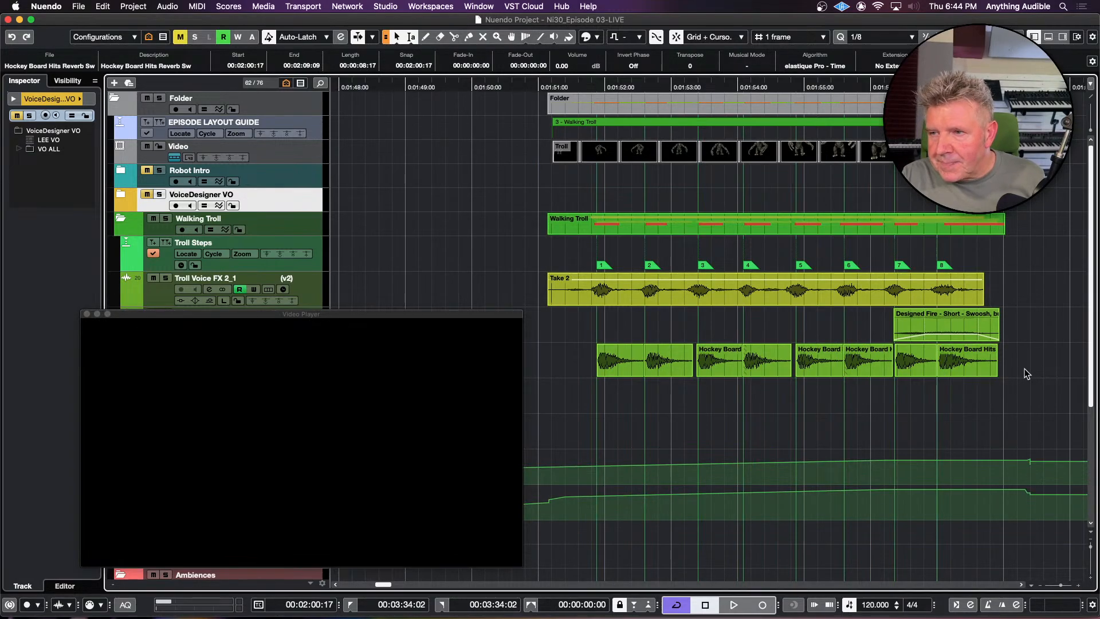
pyautogui.moveTo(1025, 370); pyautogui.dragTo(619, 358)
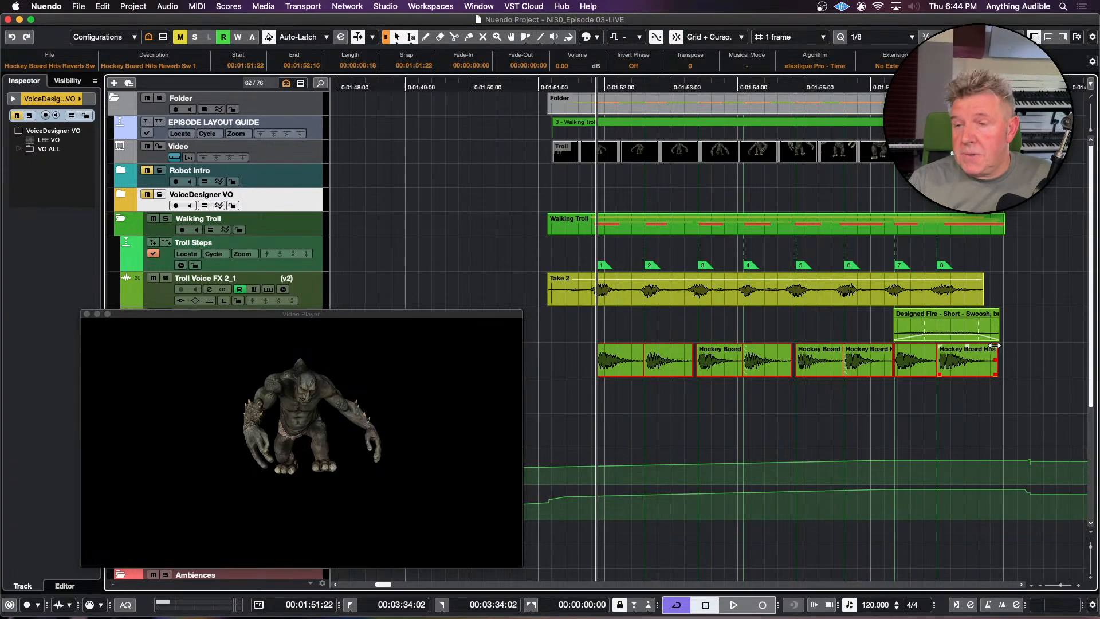
pyautogui.moveTo(994, 346); pyautogui.dragTo(990, 347)
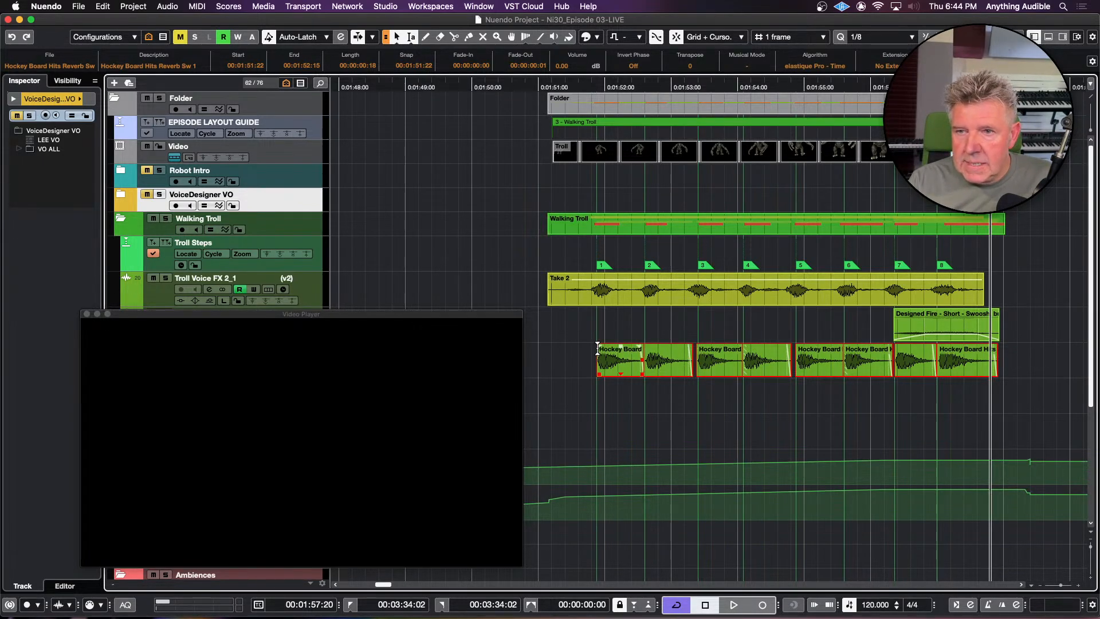
pyautogui.moveTo(599, 348); pyautogui.dragTo(602, 347)
# Step: Play the walking troll sequence from 00:01:51:20 through the last footstep to hear the faded hits against the picture
pyautogui.click(593, 349)
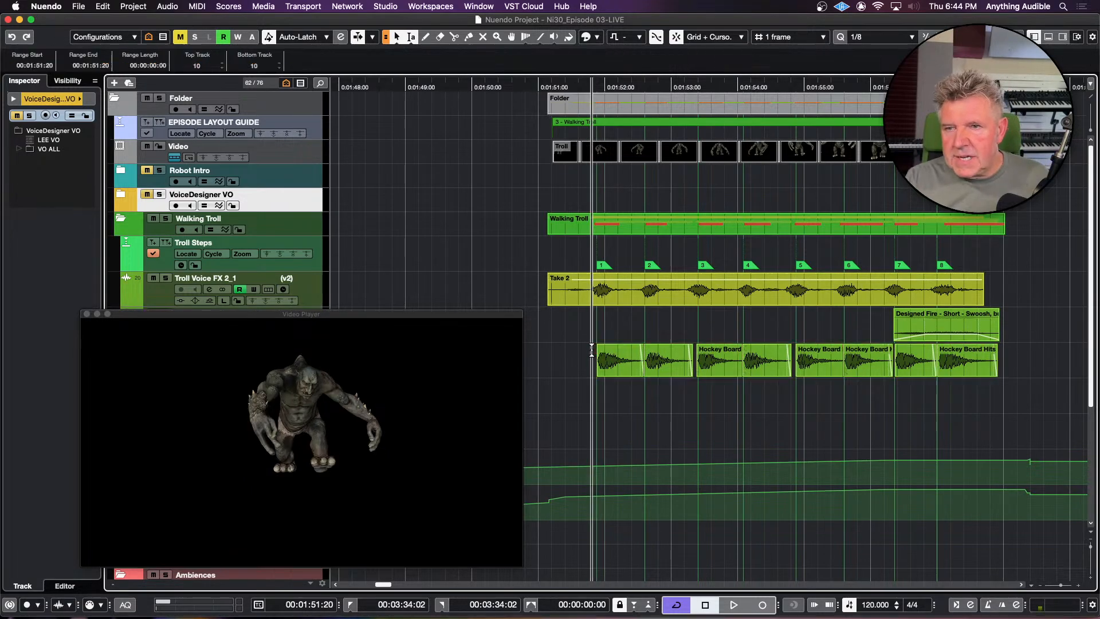
pyautogui.press('space')
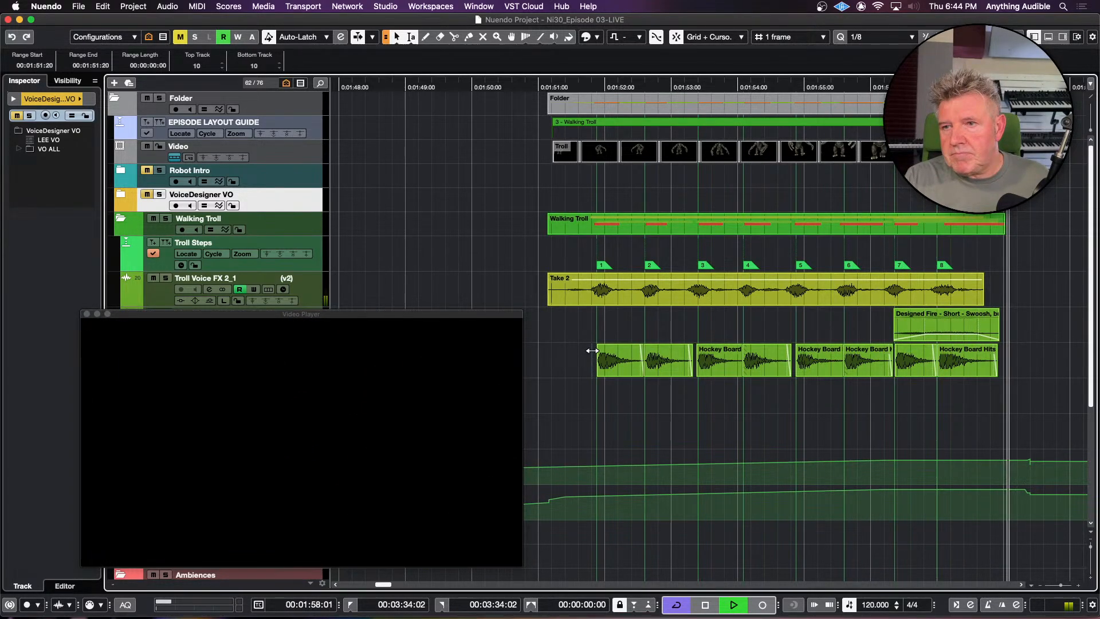
pyautogui.press('space')
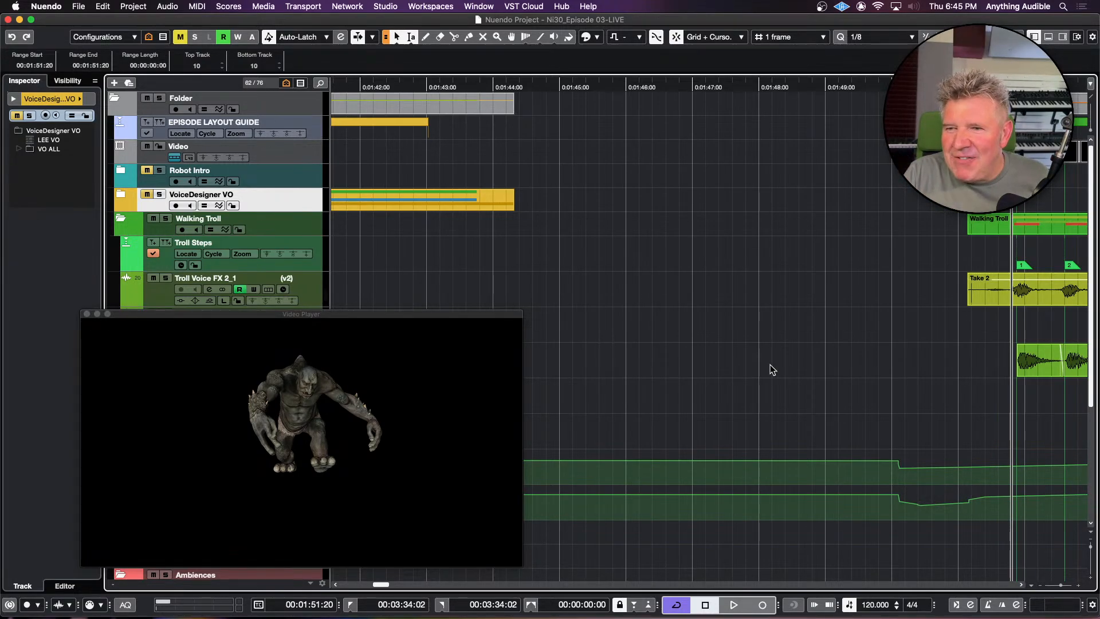
# Step: Set the transpose value of the second Hockey Board hit, at Troll Steps marker 2, to 1
pyautogui.hscroll(10, 771, 369)
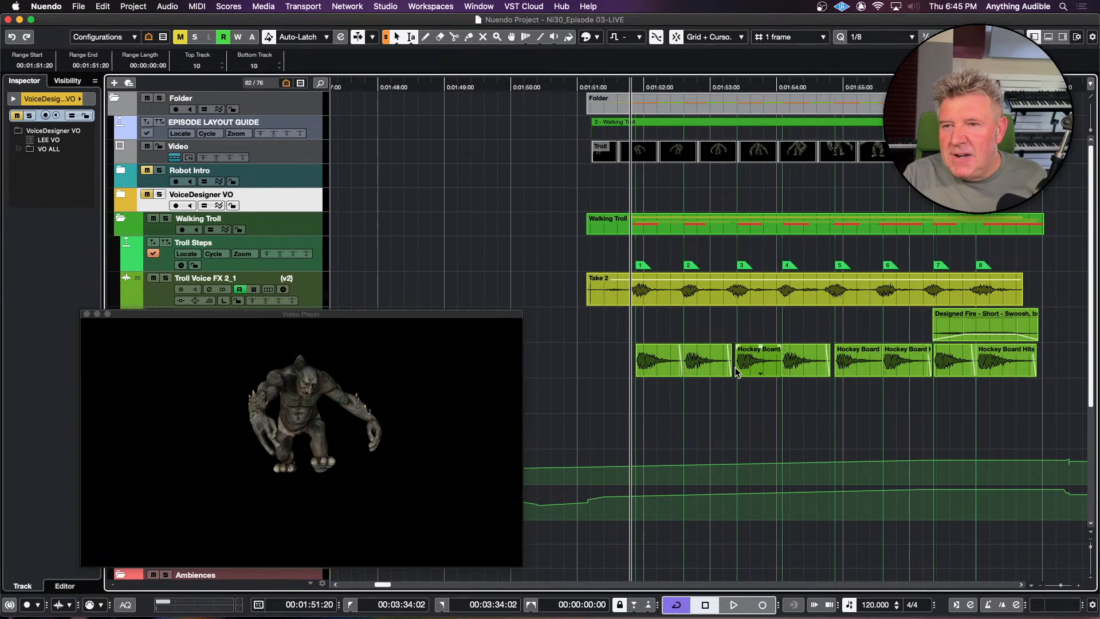
pyautogui.click(709, 373)
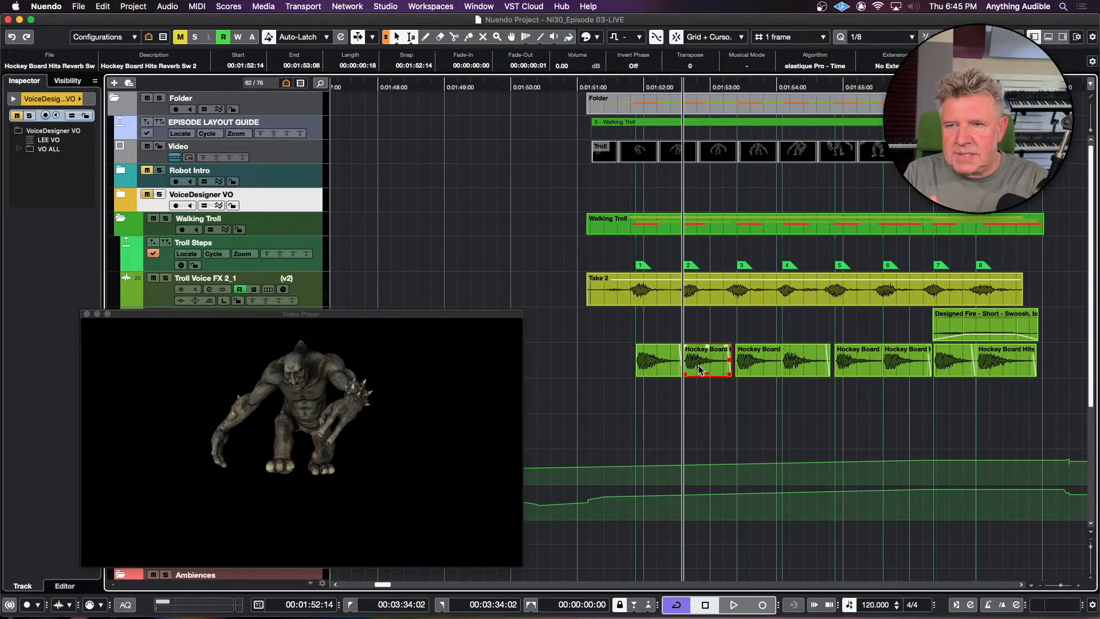
pyautogui.click(691, 66)
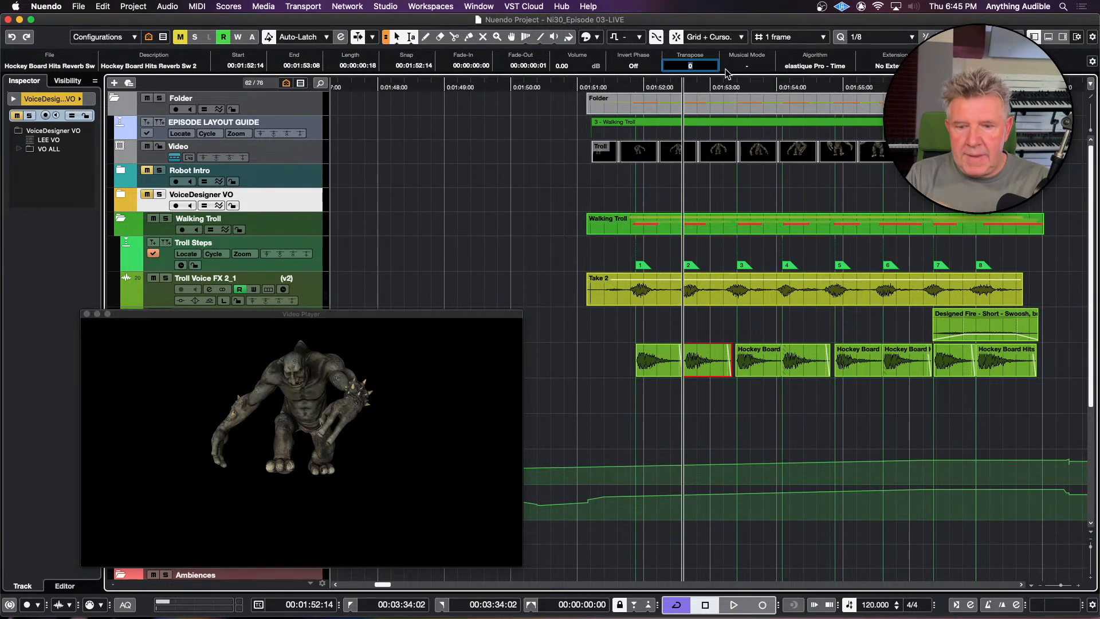
pyautogui.write('1')
pyautogui.press('Return')
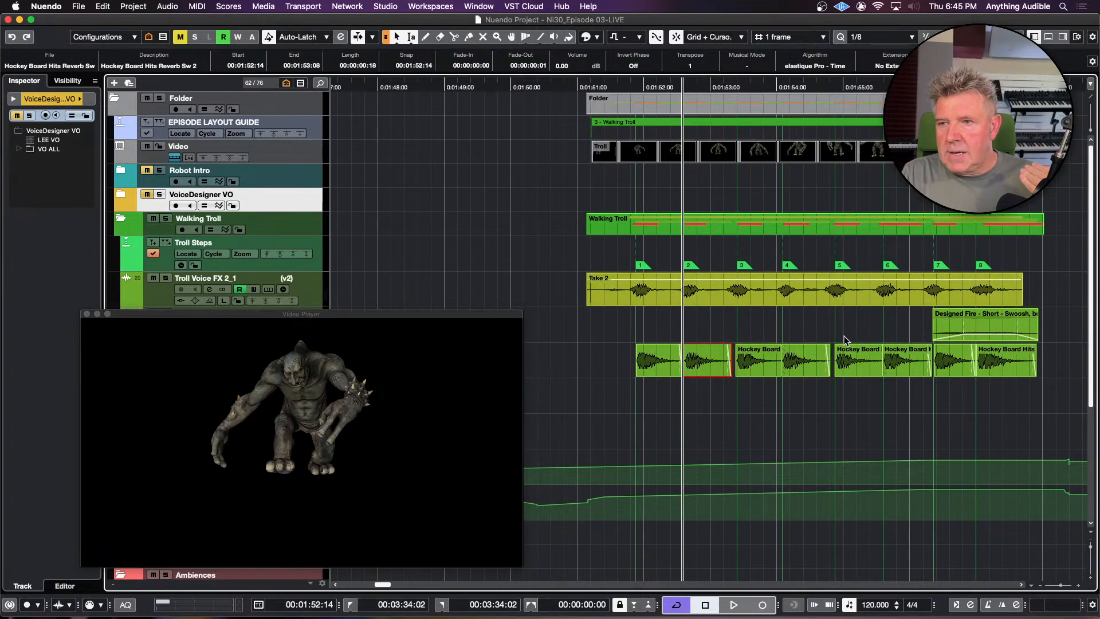
# Step: Set the transpose value of the fifth Hockey Board hit, at Troll Steps marker 5, to -1
pyautogui.click(860, 369)
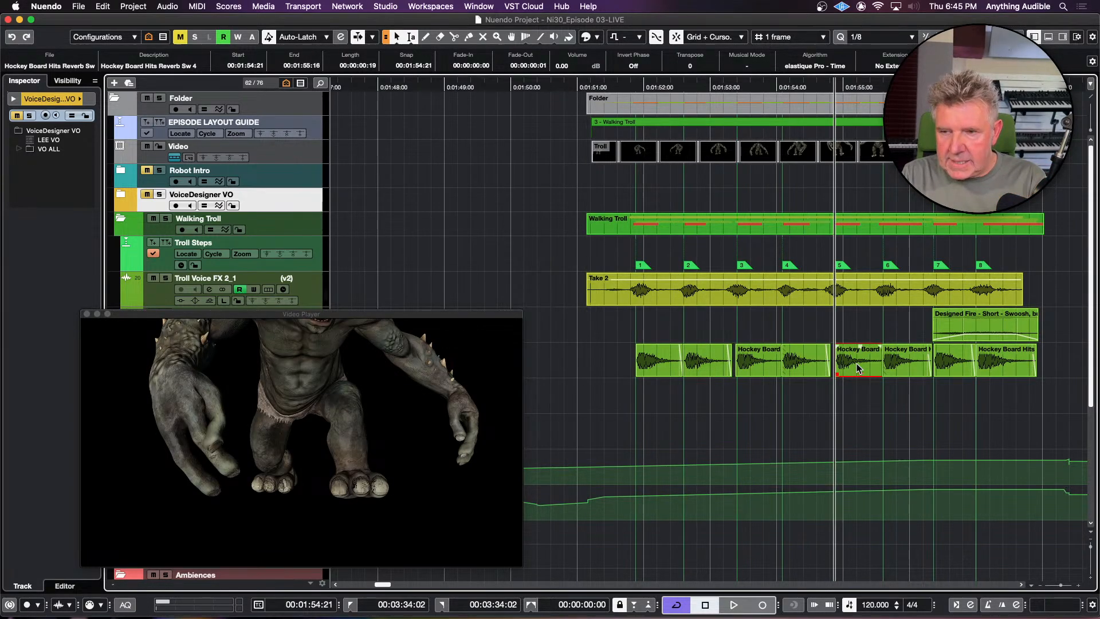
pyautogui.click(699, 67)
pyautogui.write('-1')
pyautogui.press('Return')
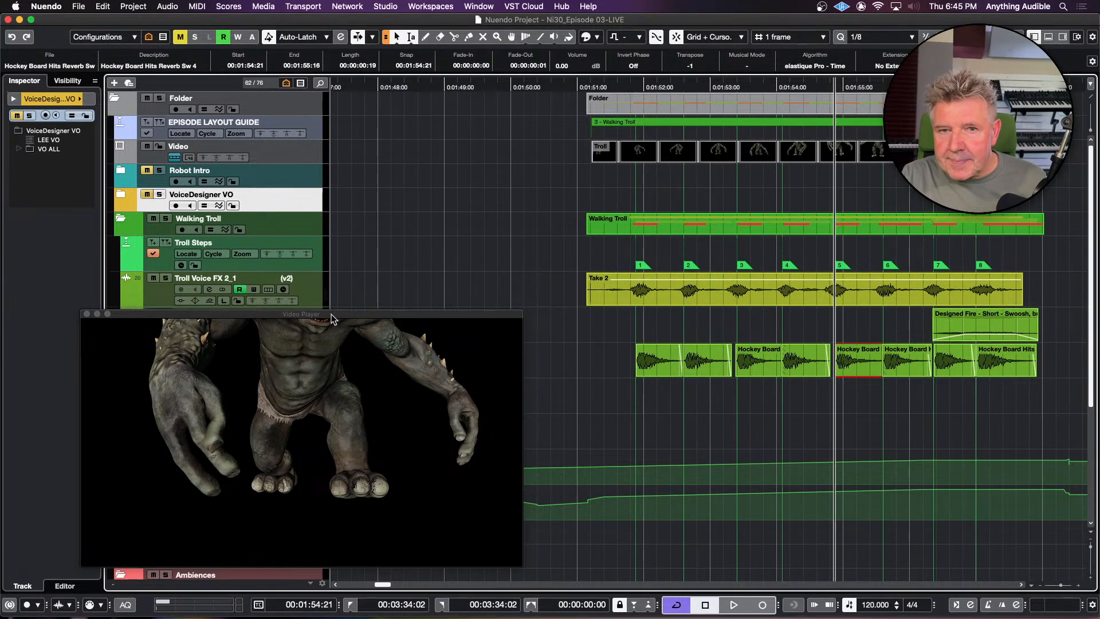
# Step: Close the video window and make the hidden TROLL STEPS (HIDE THESE?) track visible below TROLL STEPS 1
pyautogui.press('F8')
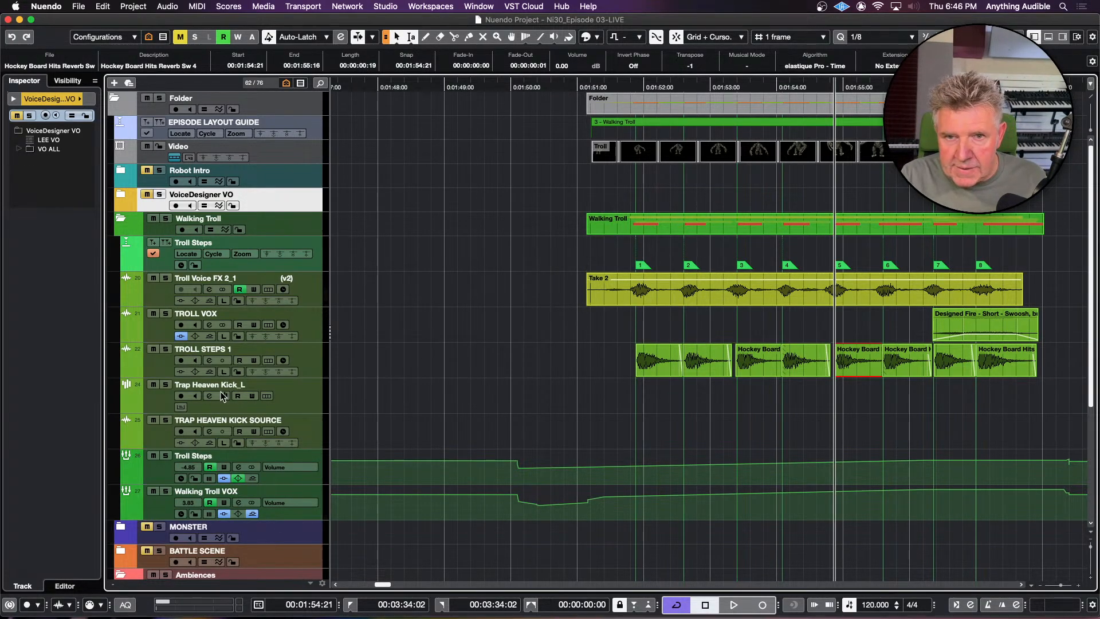
pyautogui.click(70, 81)
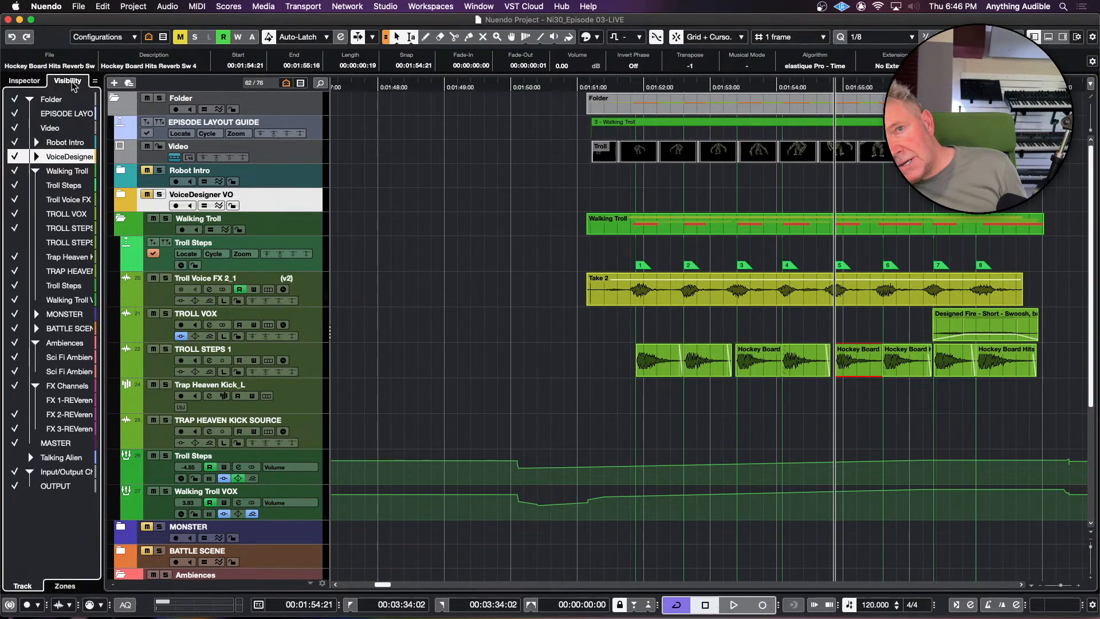
pyautogui.click(17, 246)
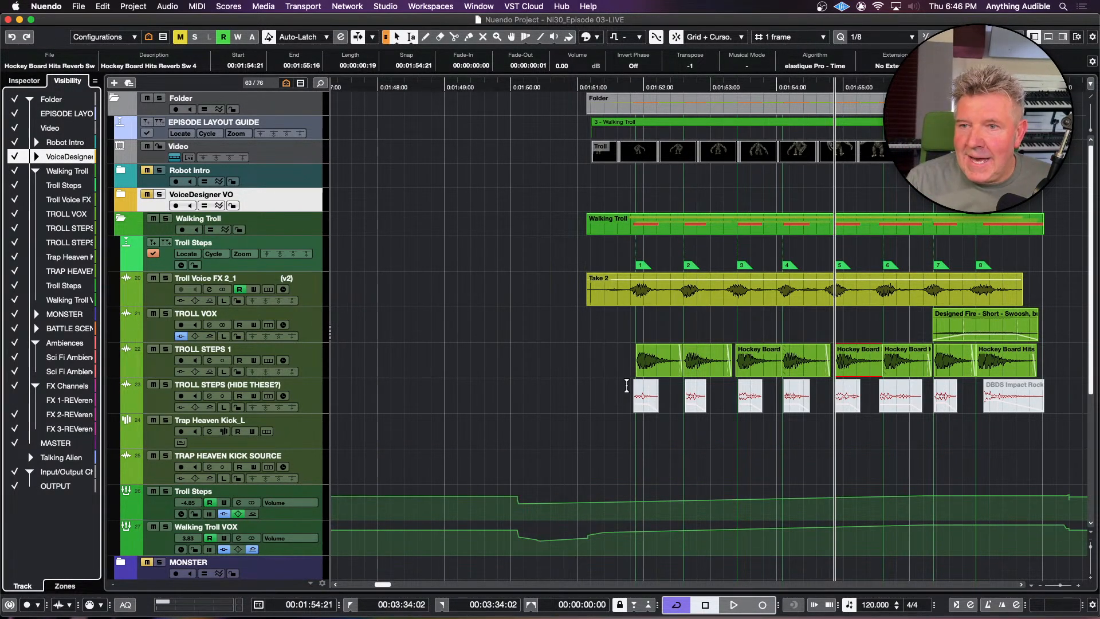
# Step: Unmute all eight DBDS Impact Rock clips on TROLL STEPS (HIDE THESE?) and raise their volume slightly, the first one to -12.60 dB
pyautogui.click(628, 386)
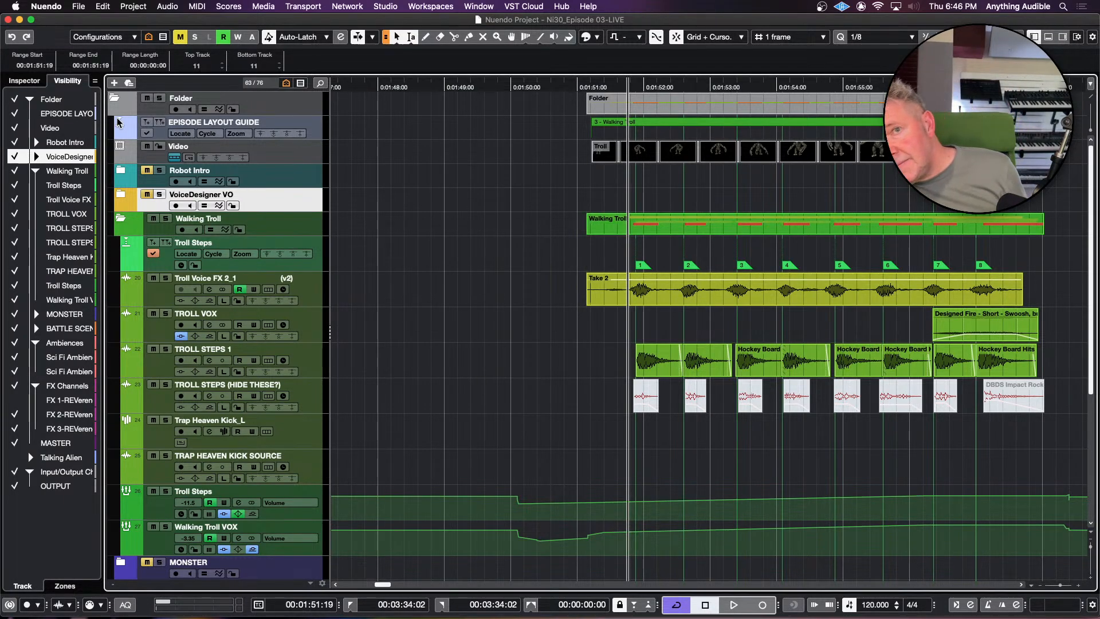
pyautogui.click(24, 81)
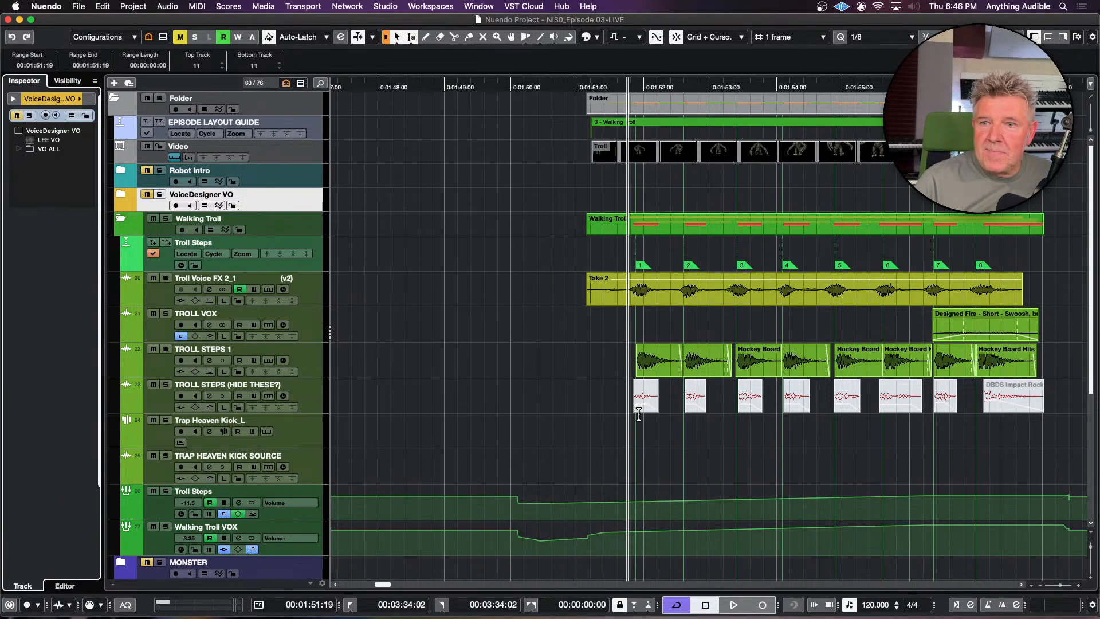
pyautogui.click(324, 397)
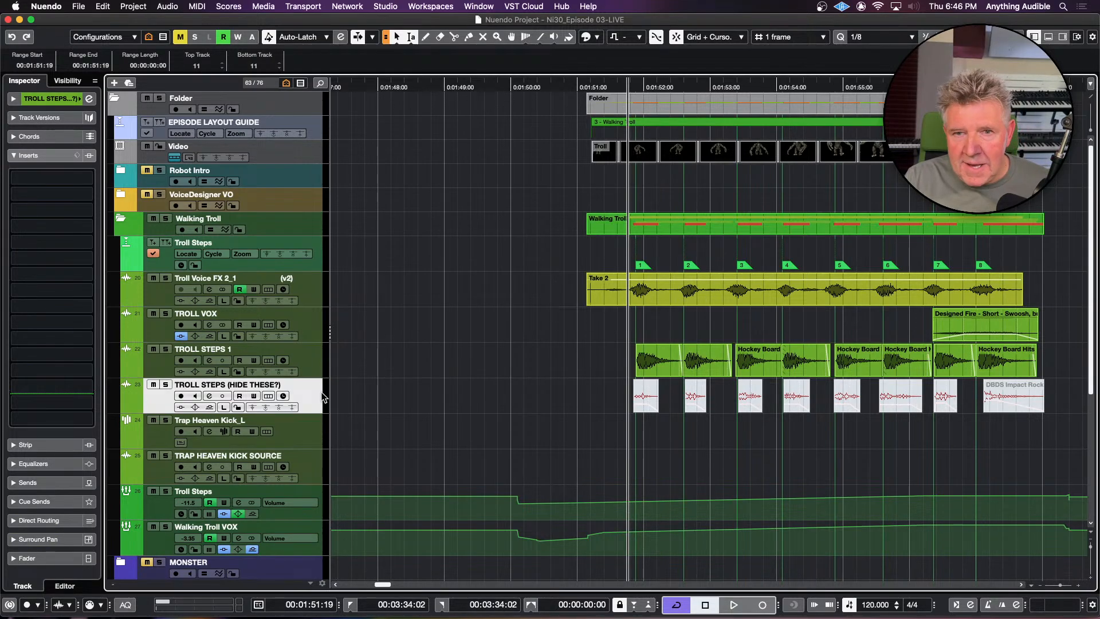
pyautogui.hscroll(5, 604, 401)
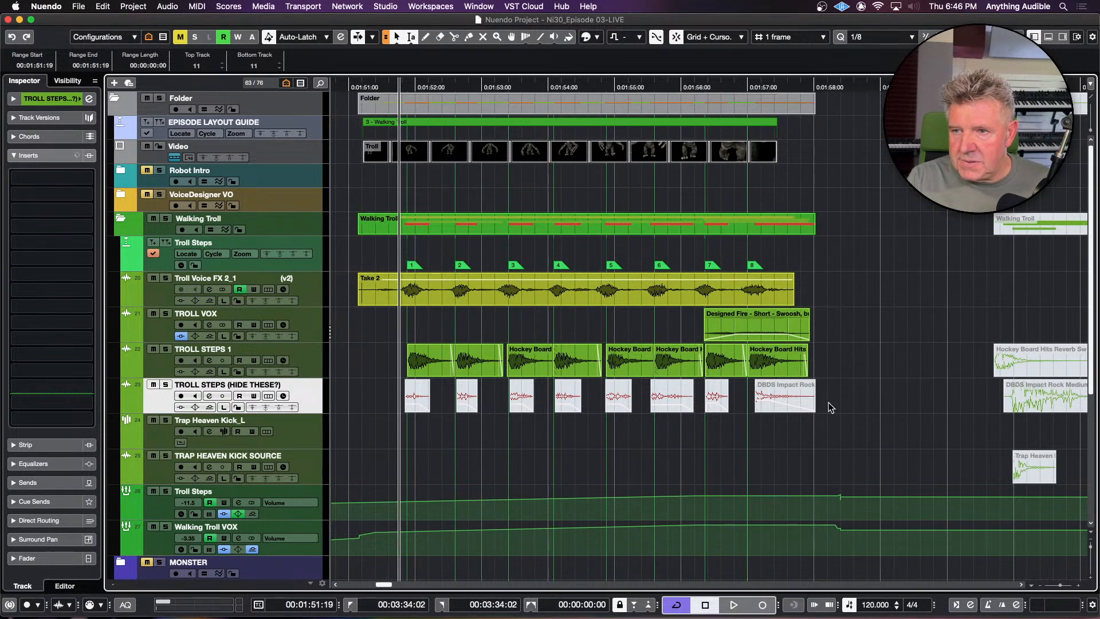
pyautogui.moveTo(828, 398); pyautogui.dragTo(406, 401)
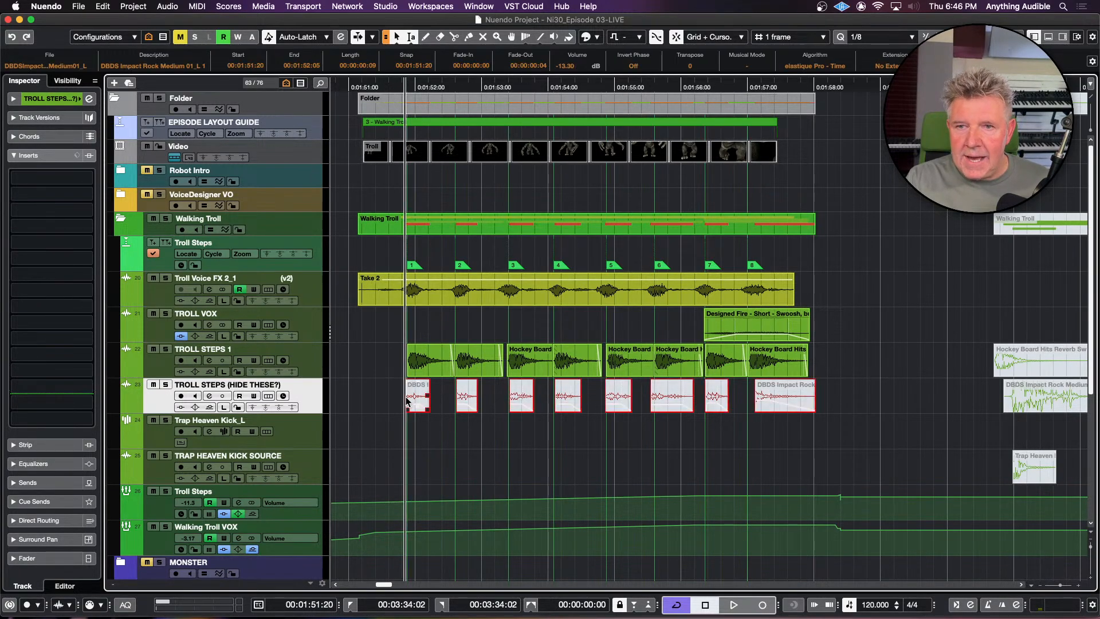
pyautogui.hotkey('shift', 'u')
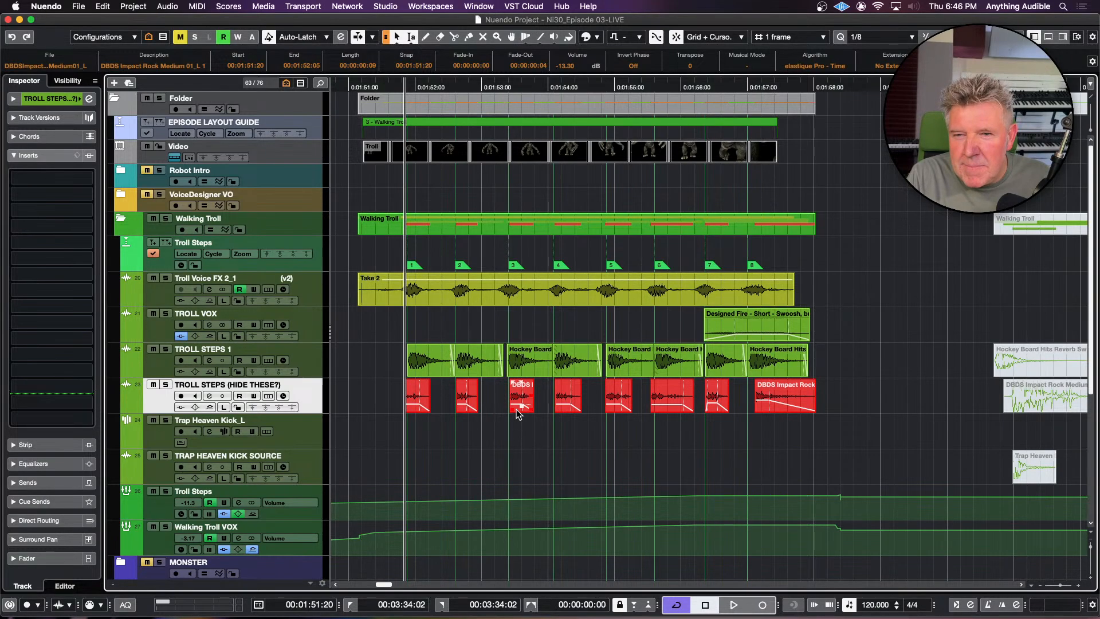
pyautogui.scroll(1, 517, 397)
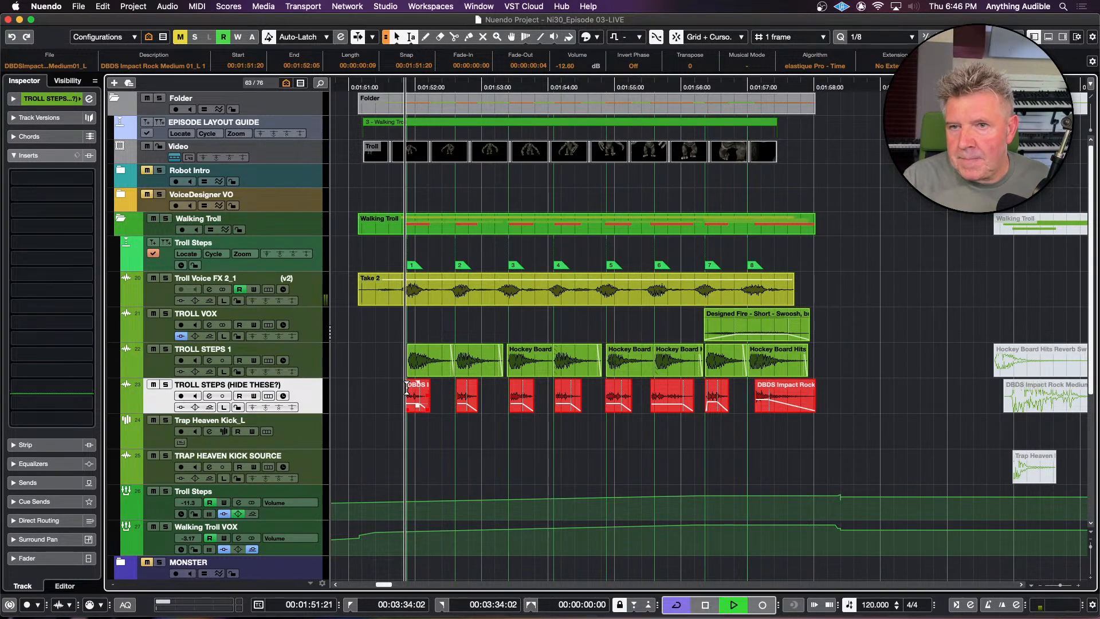
# Step: Reopen the video window and play the troll walk from 00:01:51:20 to hear the impact layer together with the Hockey Board hits
pyautogui.press('F8')
pyautogui.press('space')
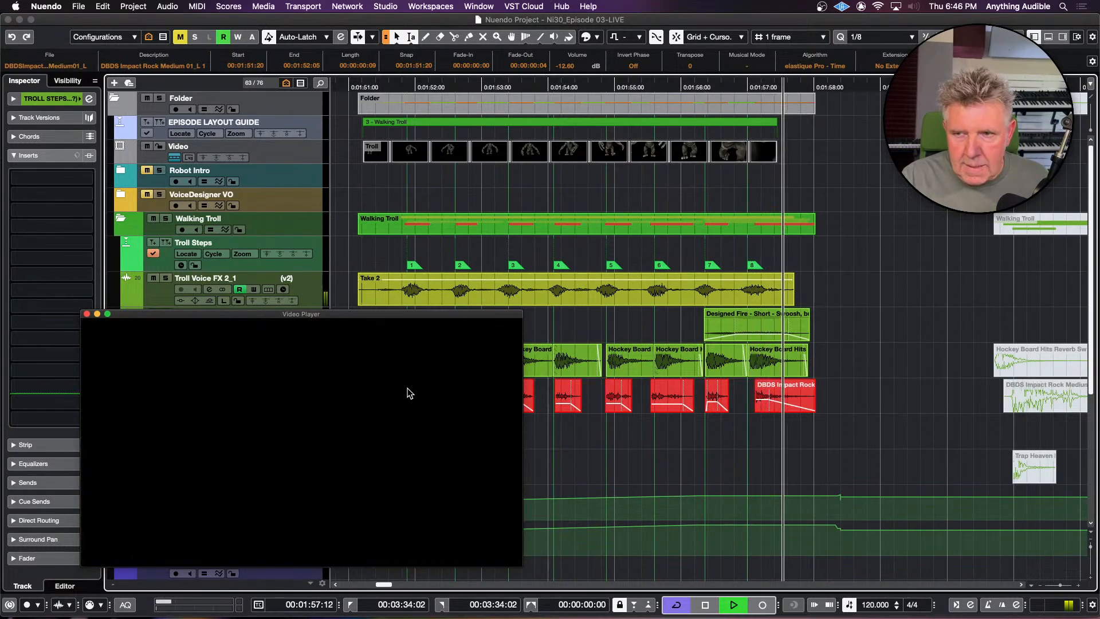
pyautogui.press('space')
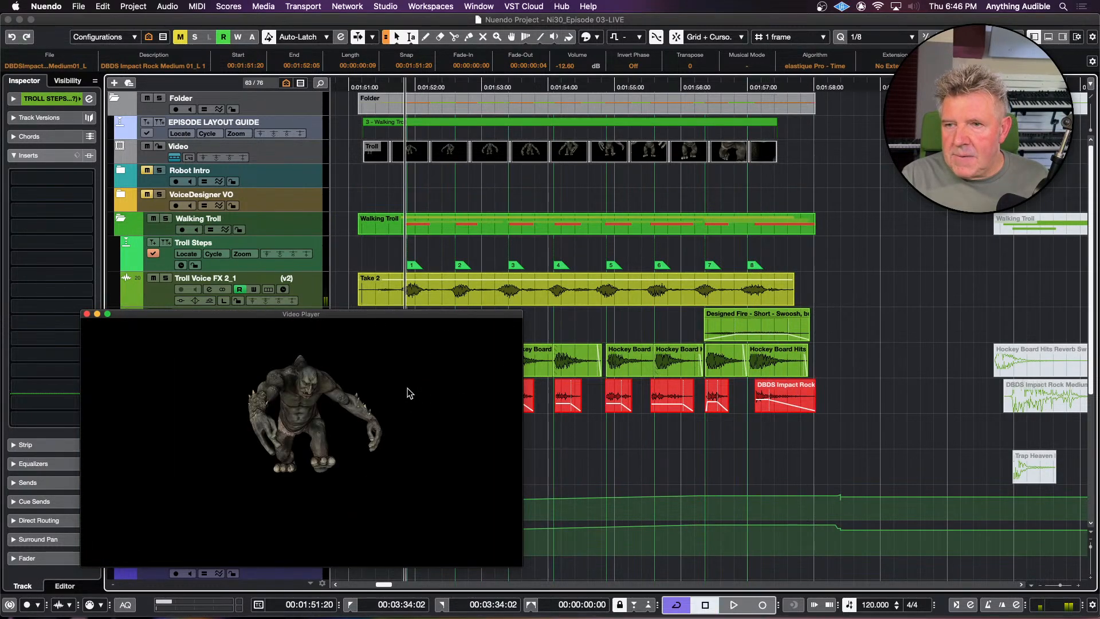
# Step: Raise the volume of the last four DBDS Impact Rock clips, the one at marker 5 to -10.20 dB, and the marker 4 clip to -11.20 dB
pyautogui.click(604, 427)
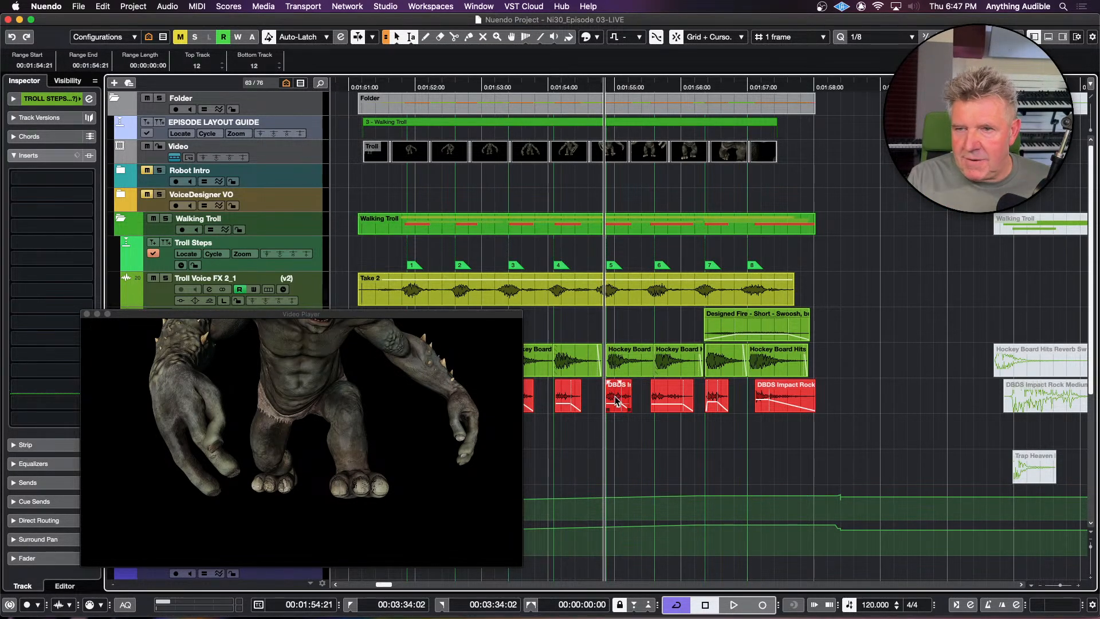
pyautogui.click(838, 407)
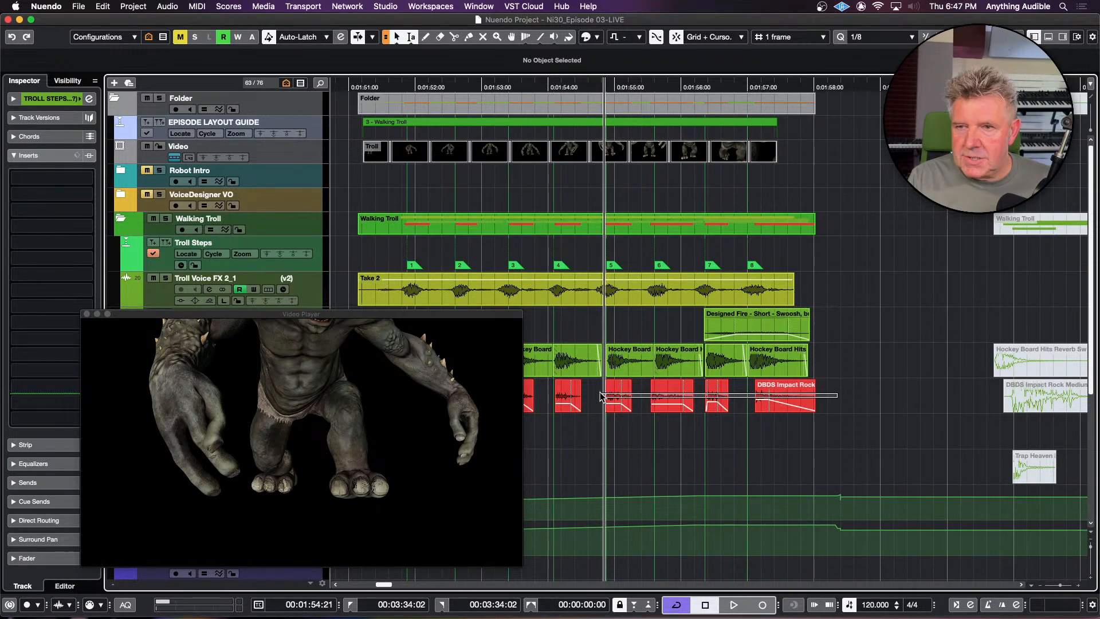
pyautogui.click(618, 392)
pyautogui.click(669, 401)
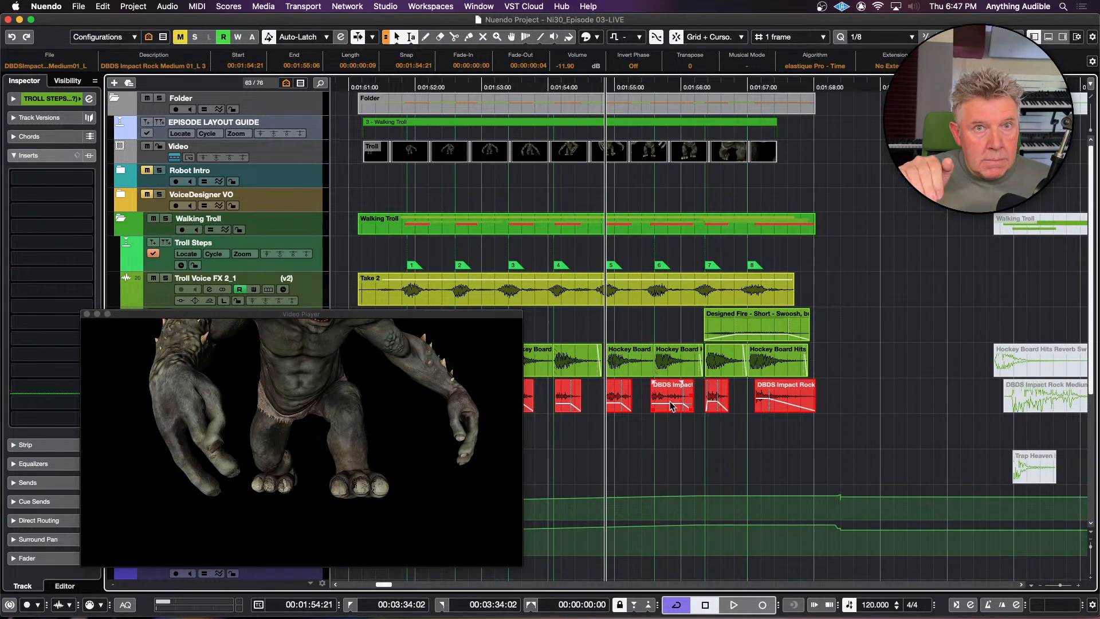
pyautogui.scroll(4, 670, 406)
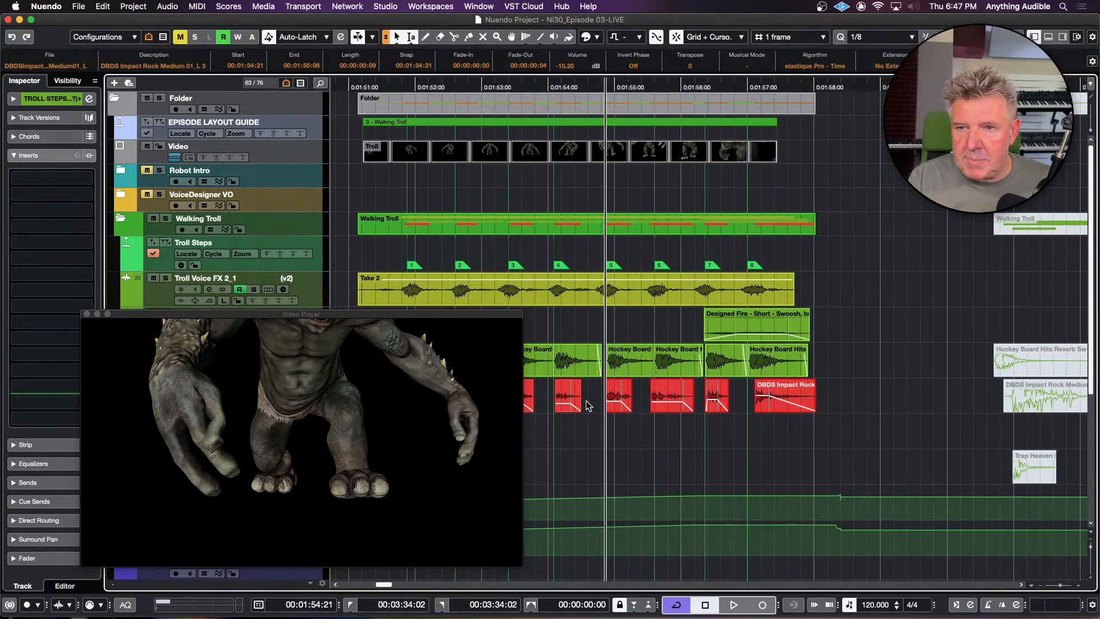
pyautogui.click(564, 401)
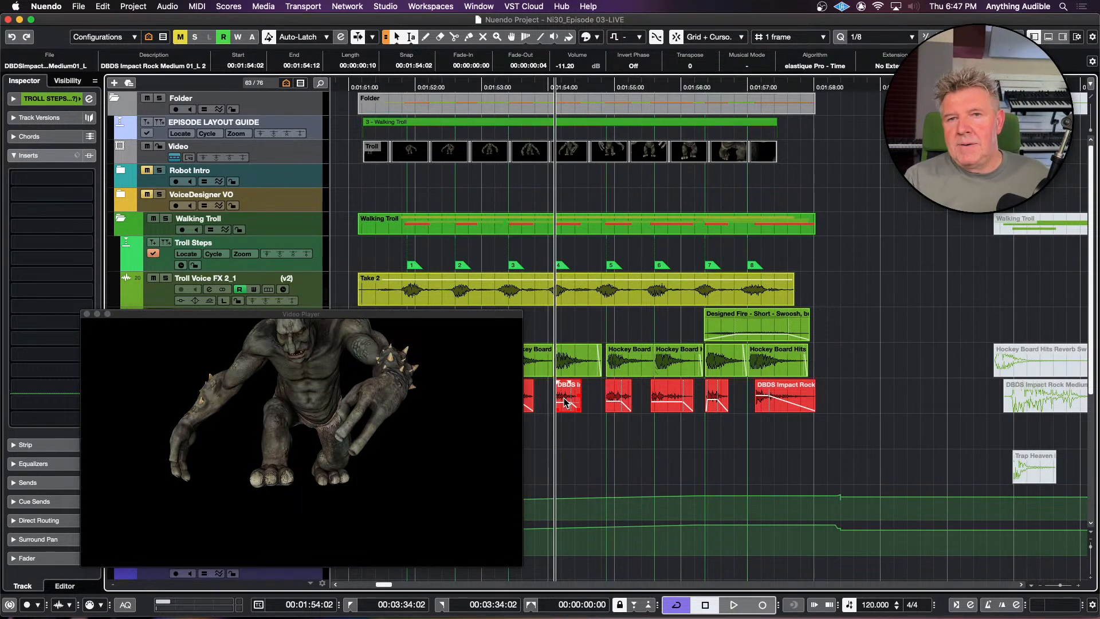
# Step: Move the video window clear of the impact clips and play the troll walk from 00:01:51:17 to check the adjusted levels
pyautogui.moveTo(501, 317); pyautogui.dragTo(462, 110)
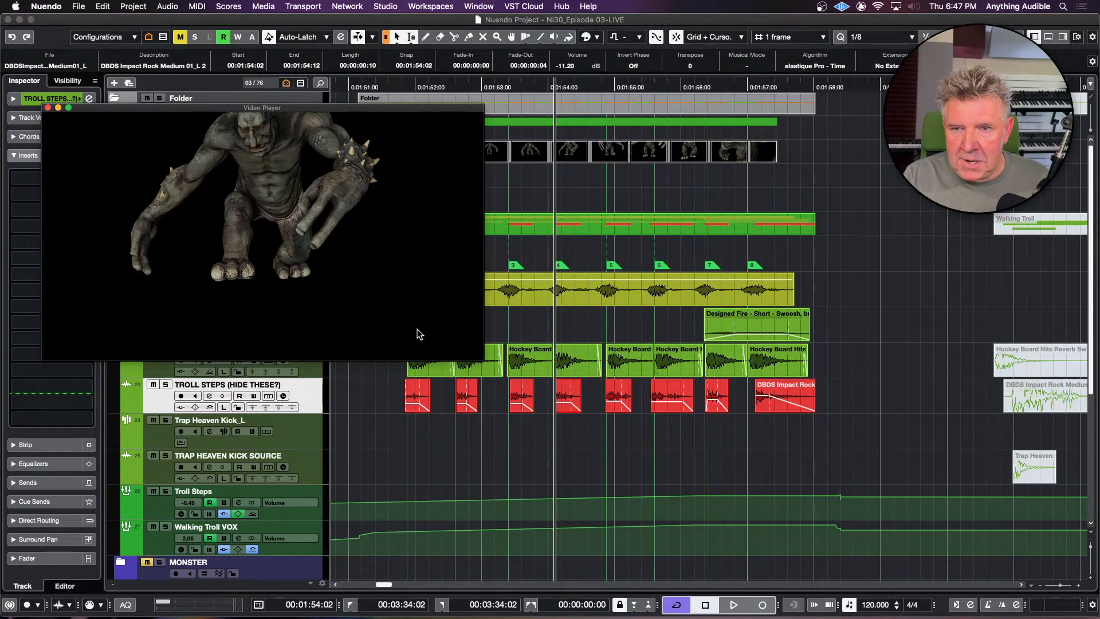
pyautogui.click(394, 387)
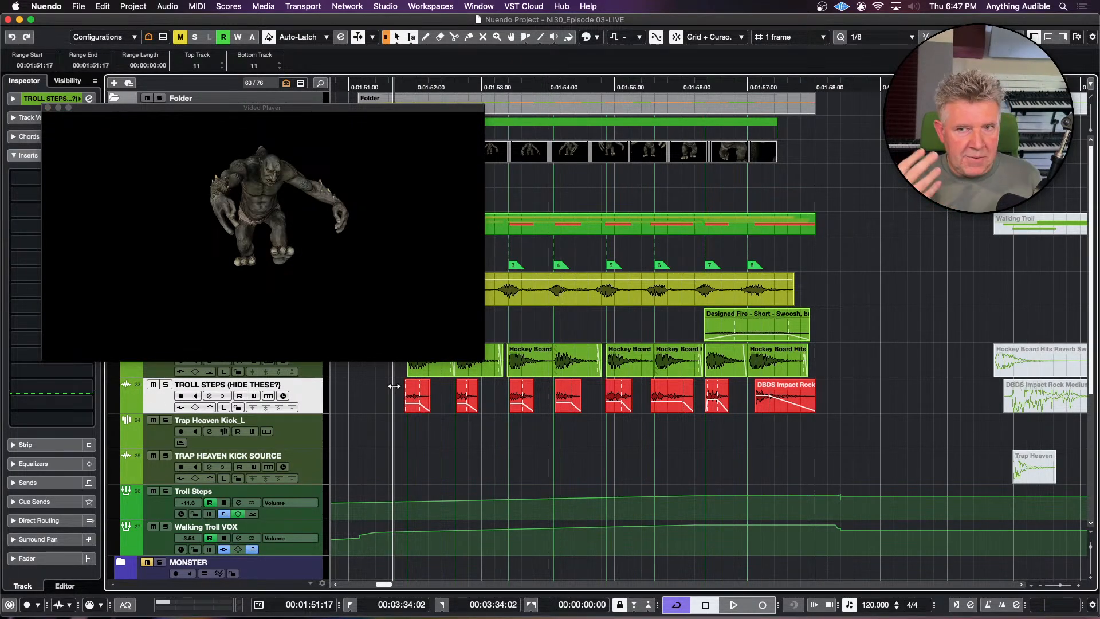
pyautogui.press('space')
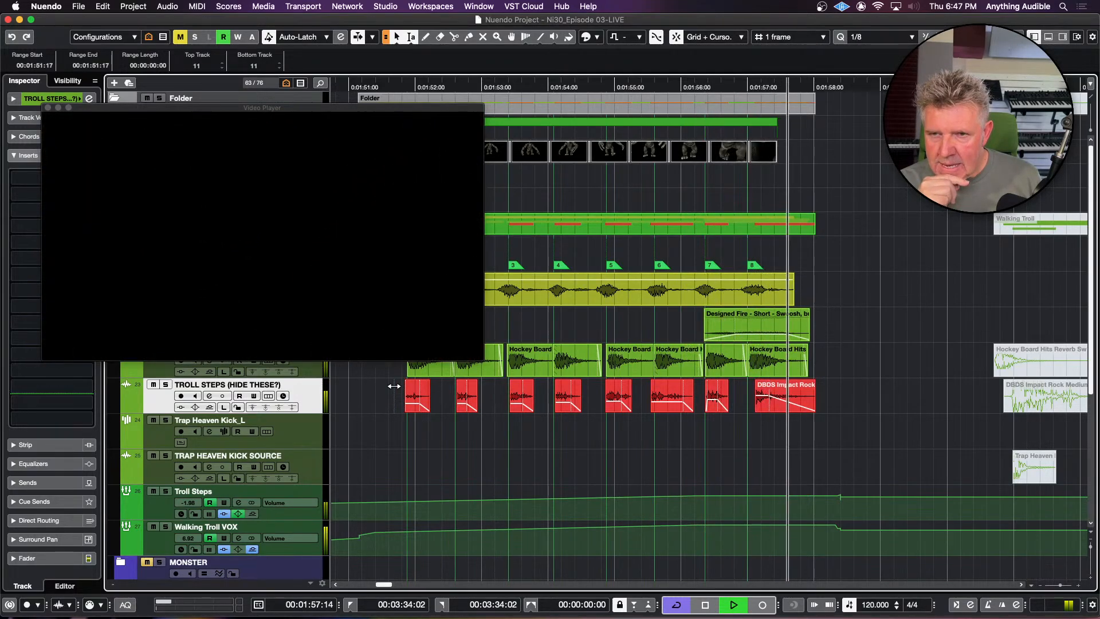
pyautogui.press('space')
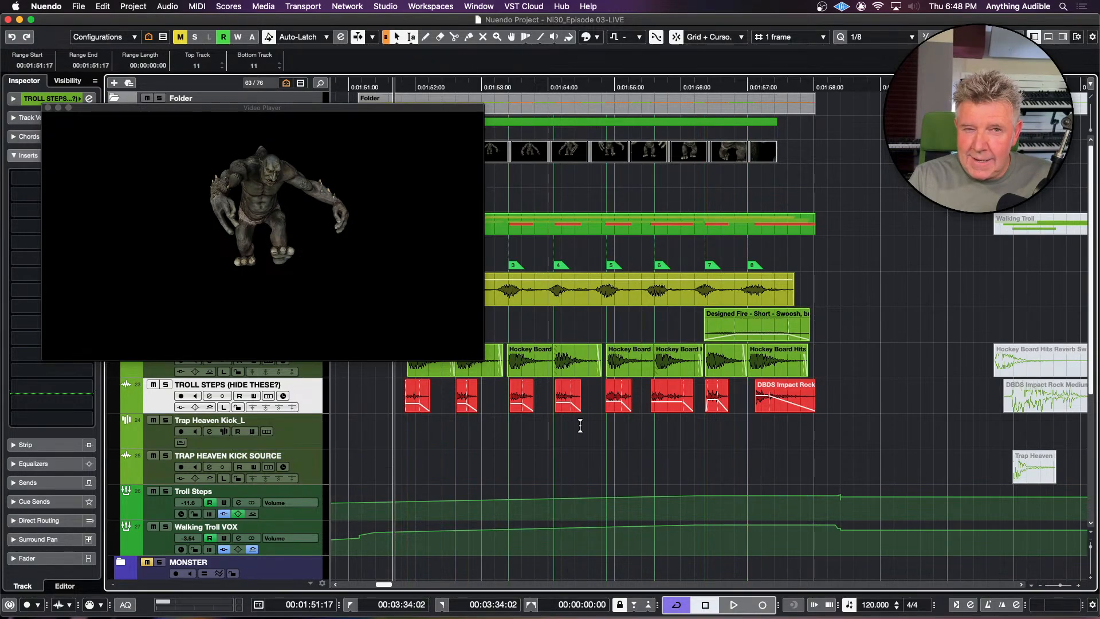
# Step: Unmute and audition the Trap Heaven Kick clip at 00:02:00:24 on TRAP HEAVEN KICK SOURCE, and mute it again
pyautogui.click(1024, 472)
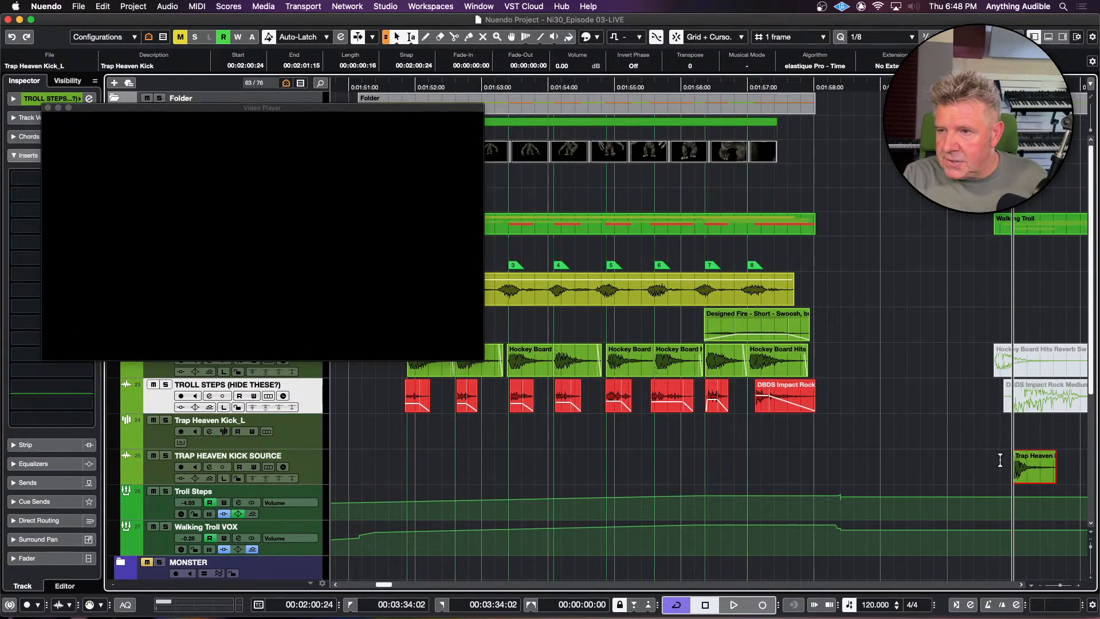
pyautogui.press('space')
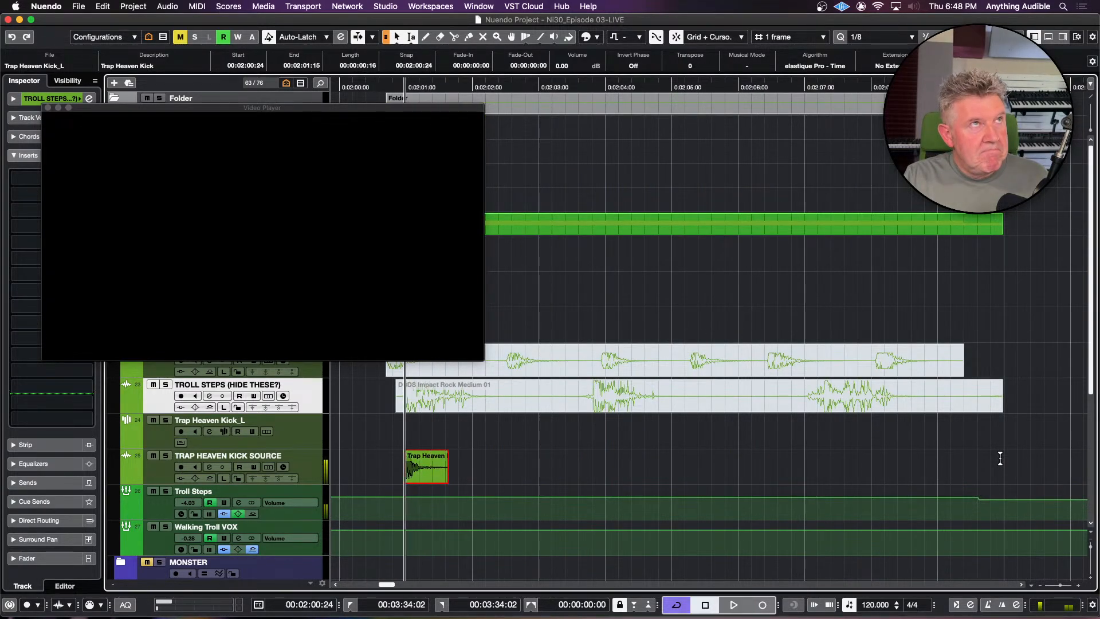
pyautogui.press('space')
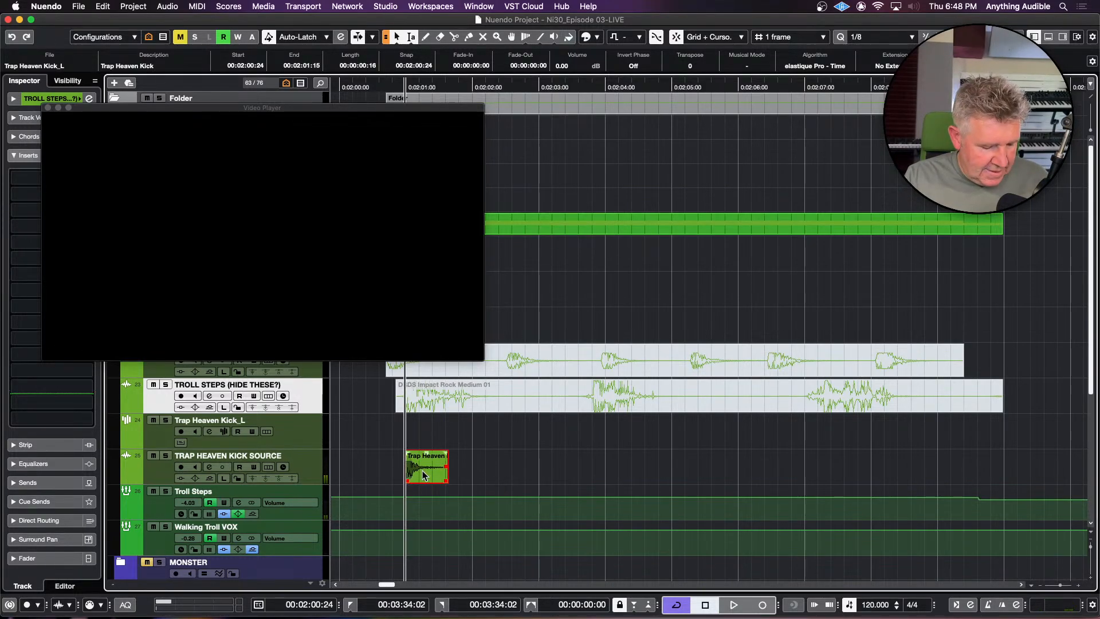
pyautogui.hotkey('shift', 'm')
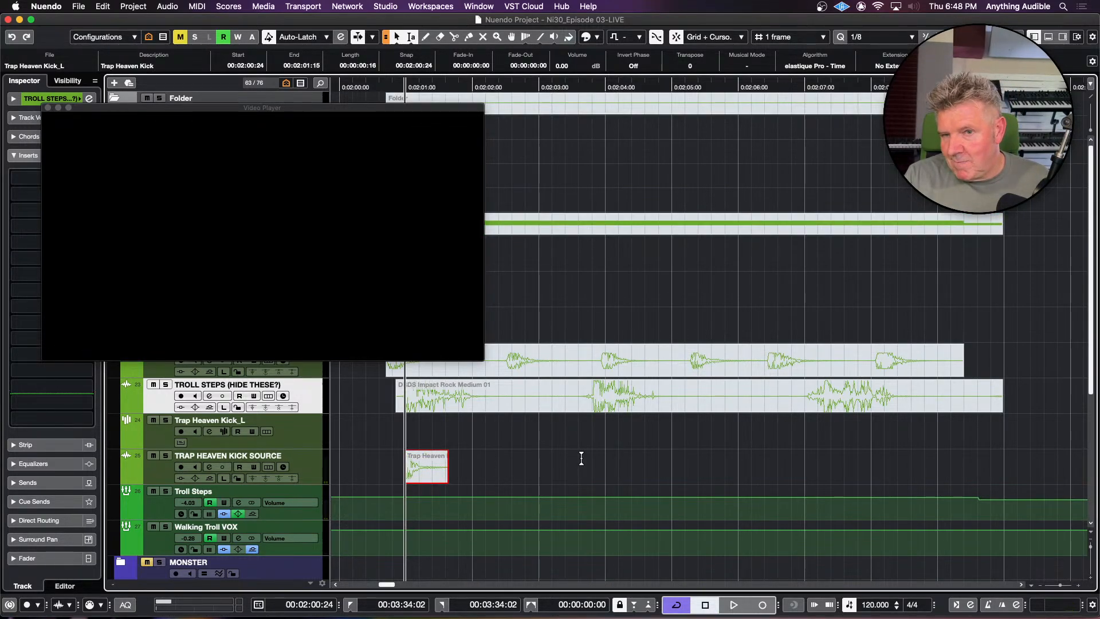
pyautogui.hscroll(-5, 581, 458)
pyautogui.hscroll(-3, 581, 459)
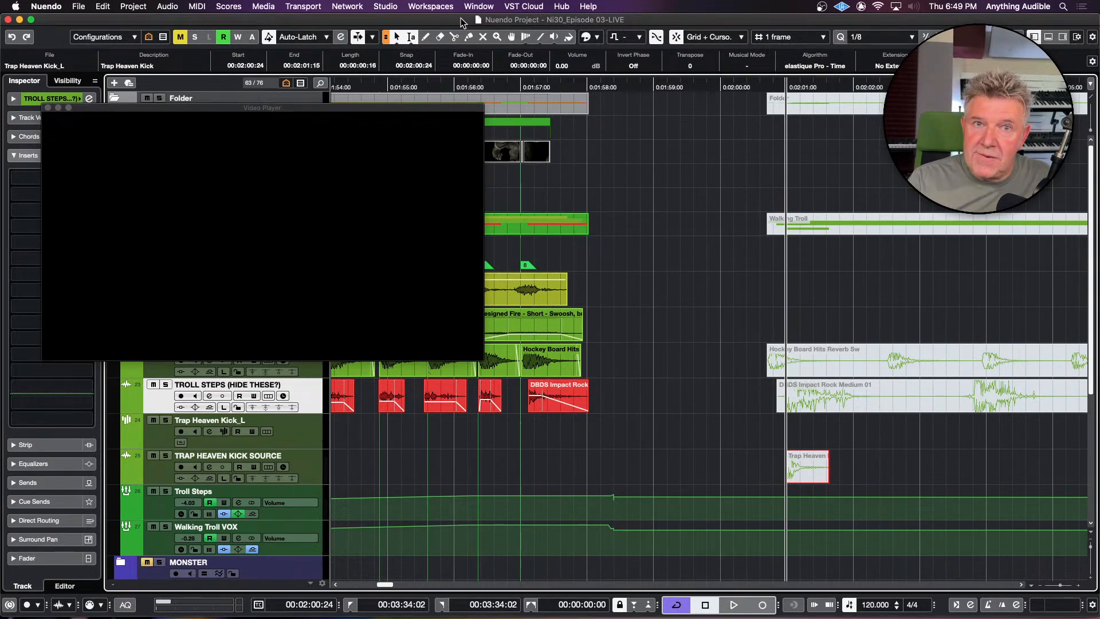
# Step: Look up which command Control+Shift+S is assigned to in the Key Commands and leave the assignments as they are
pyautogui.press('k')
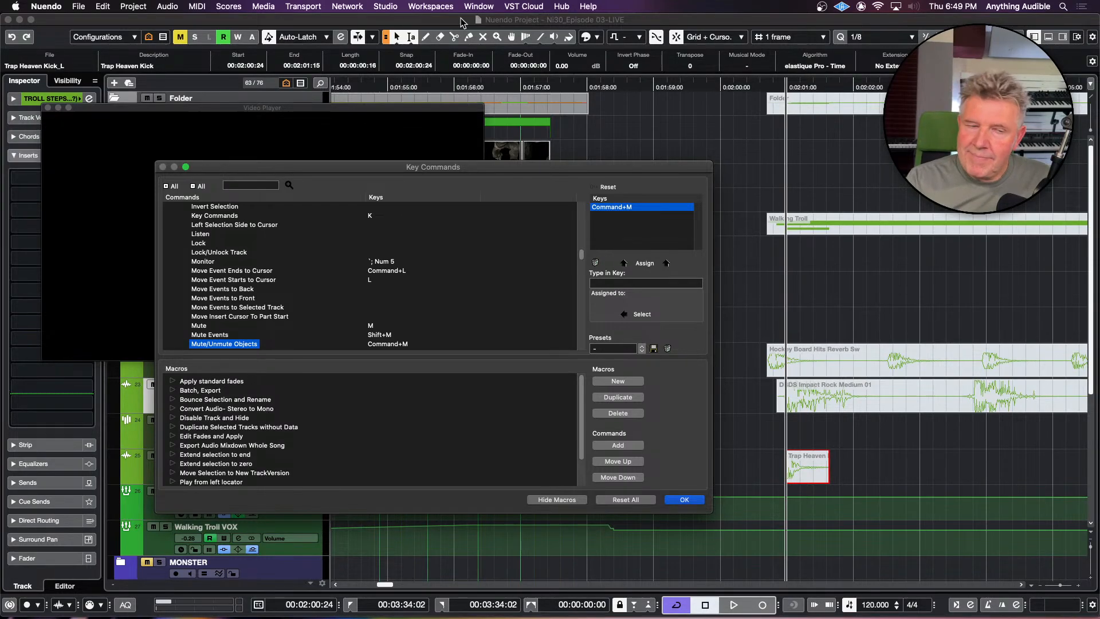
pyautogui.click(637, 284)
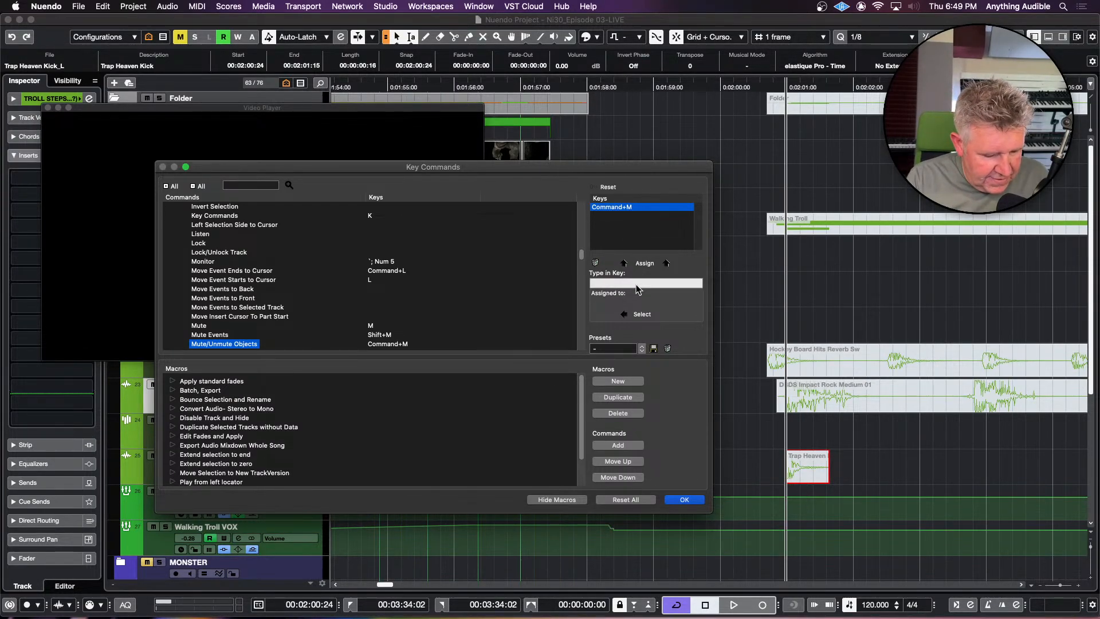
pyautogui.hotkey('ctrl', 'shift', 's')
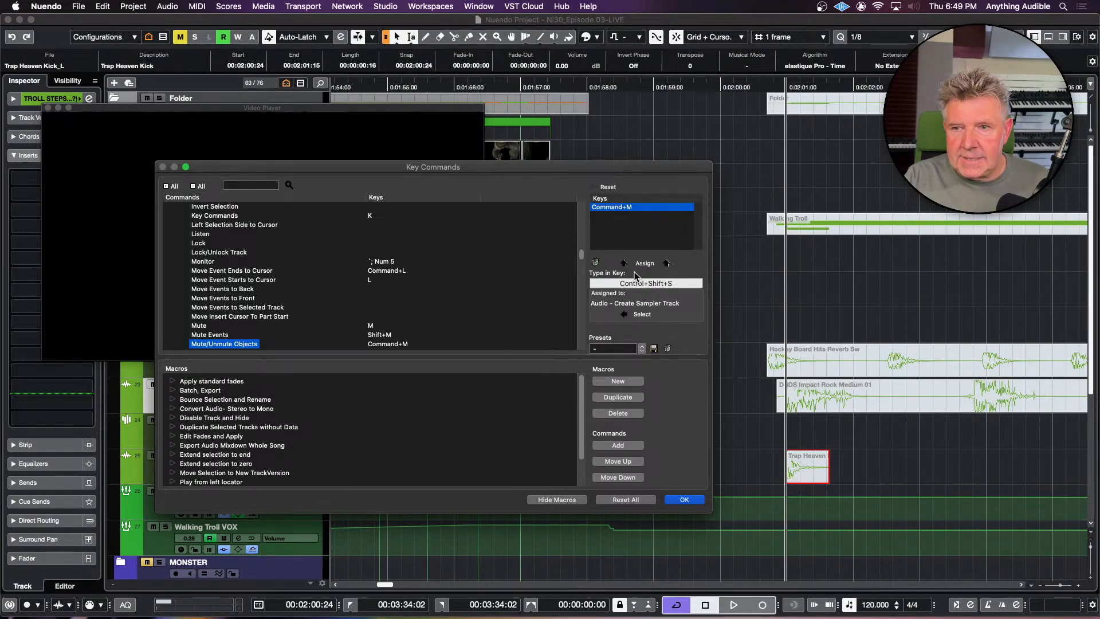
pyautogui.click(688, 501)
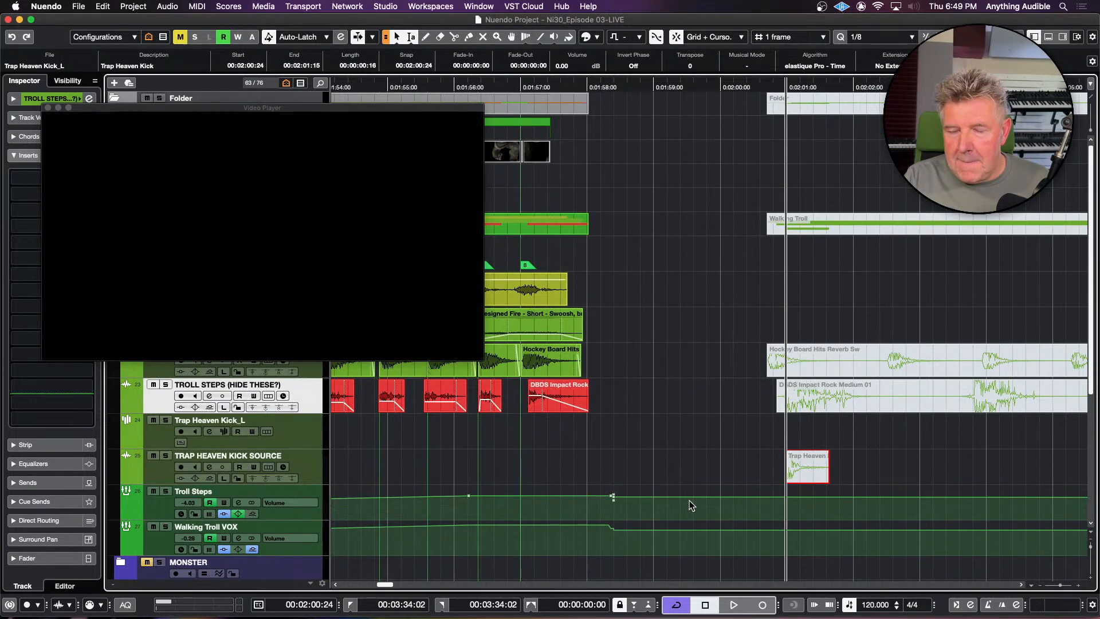
# Step: Select the Trap Heaven Kick_L sampler track, view its sample in Sampler Control and record-enable the track
pyautogui.click(310, 434)
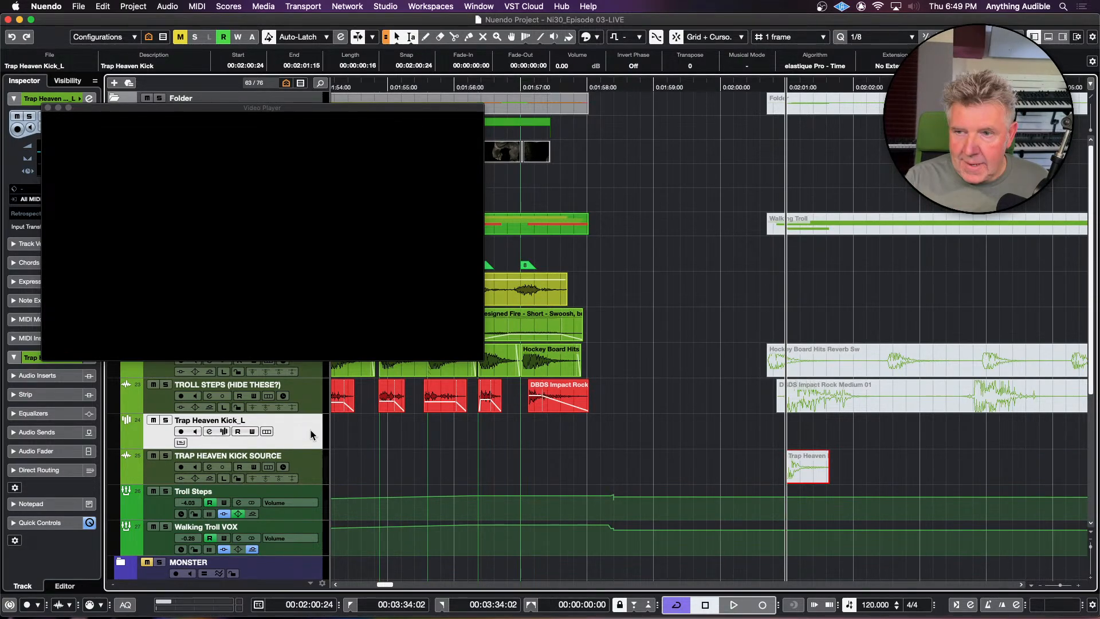
pyautogui.click(223, 431)
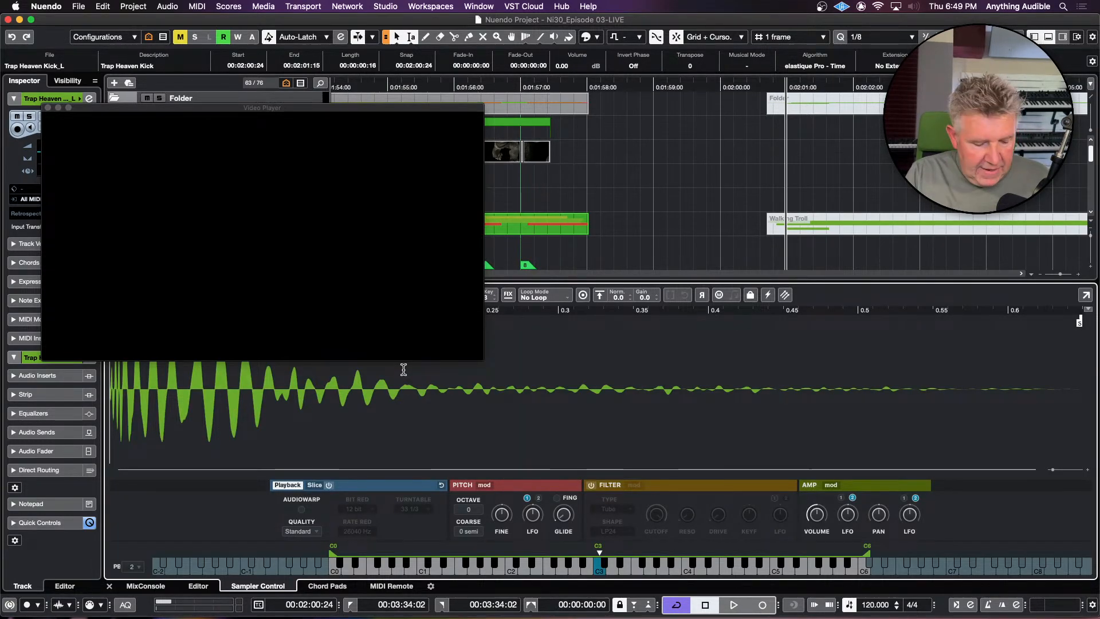
pyautogui.press('super+alt+e')
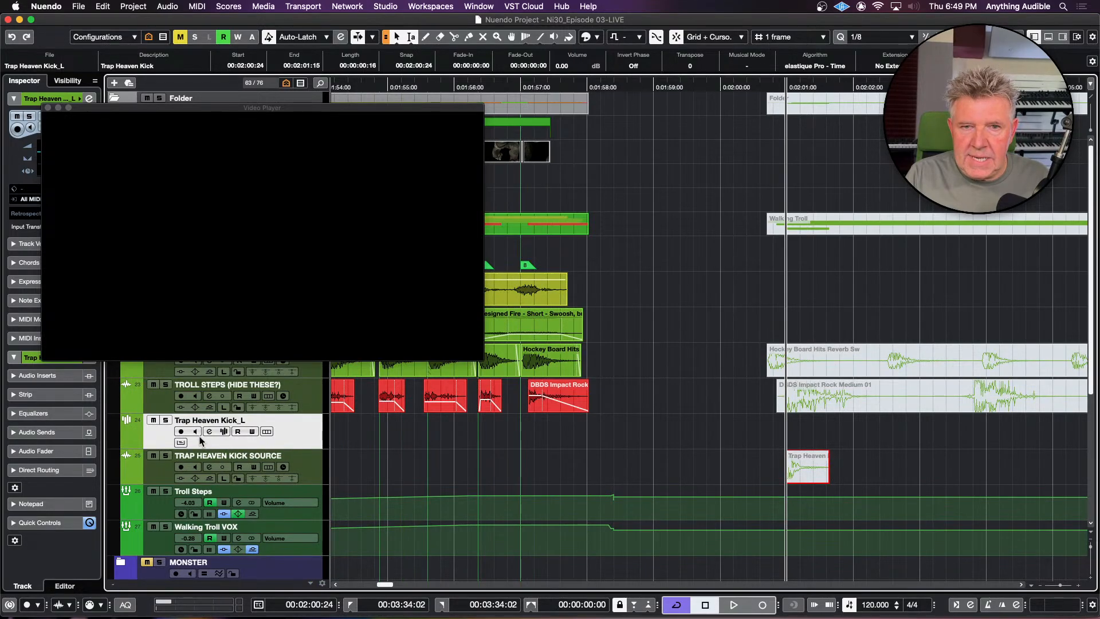
pyautogui.click(181, 432)
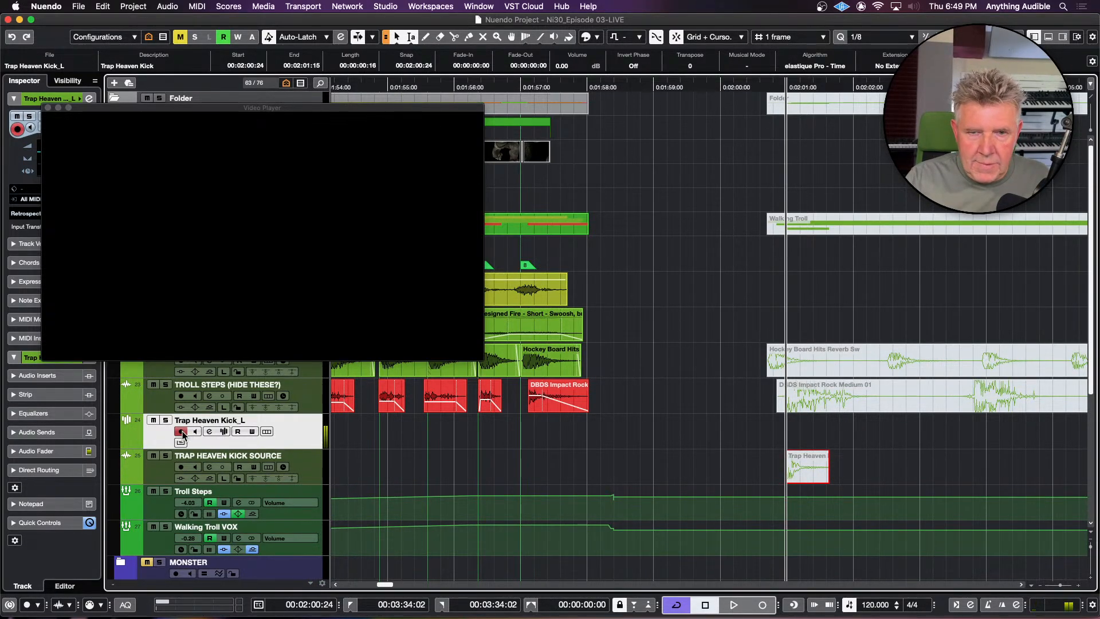
# Step: Reopen Sampler Control for Trap Heaven Kick_L, move the video window off the waveform to examine the sample settings, and close Sampler Control
pyautogui.click(225, 432)
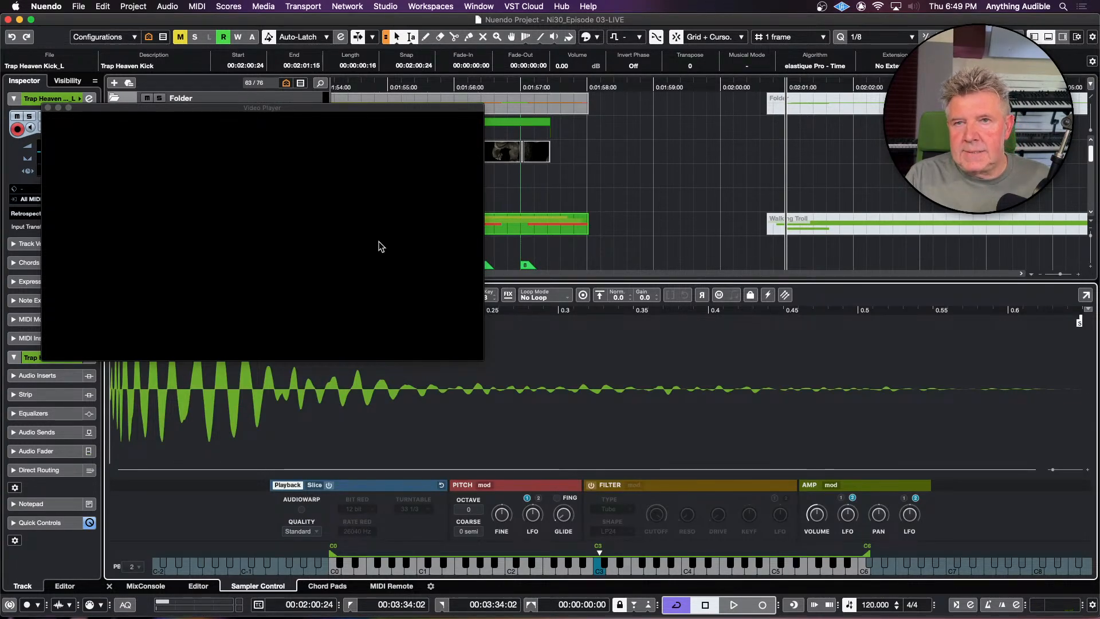
pyautogui.click(381, 110)
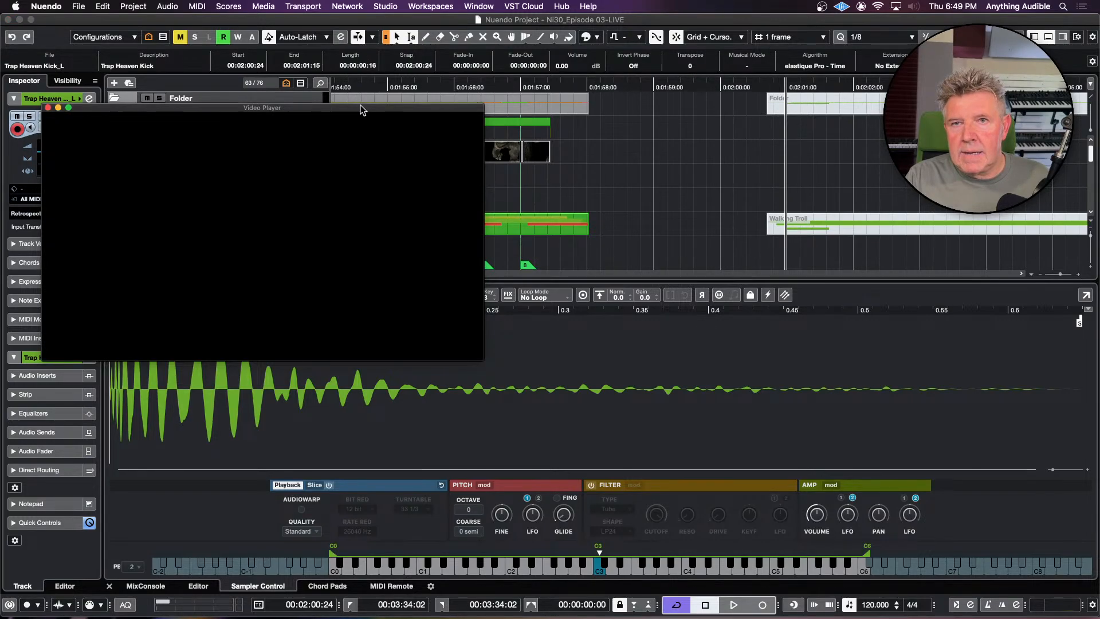
pyautogui.moveTo(362, 108); pyautogui.dragTo(376, 36)
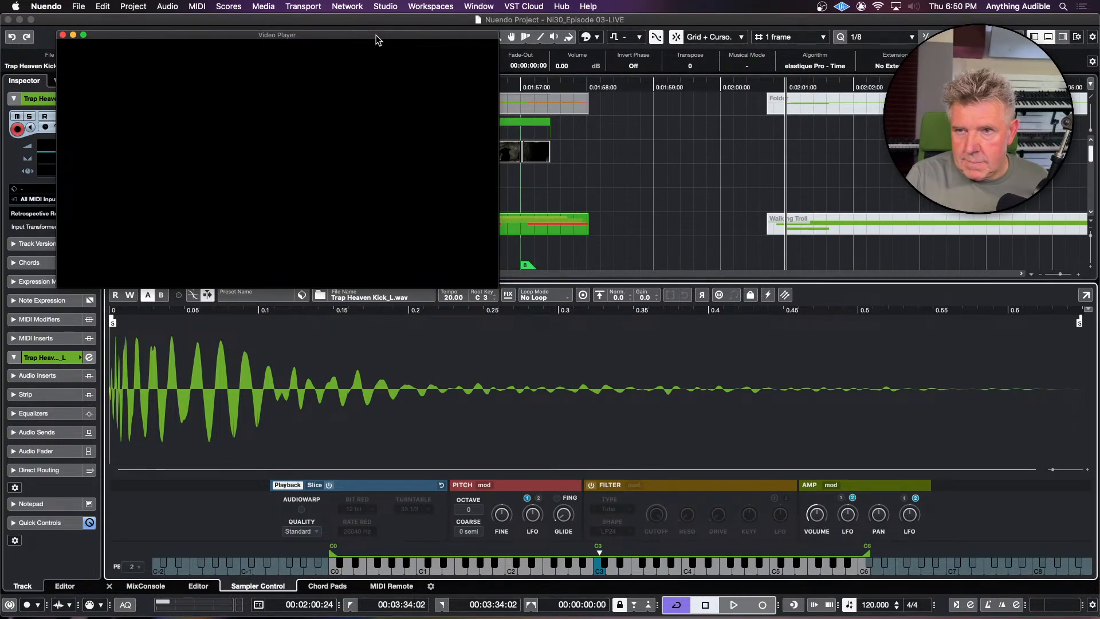
pyautogui.click(602, 257)
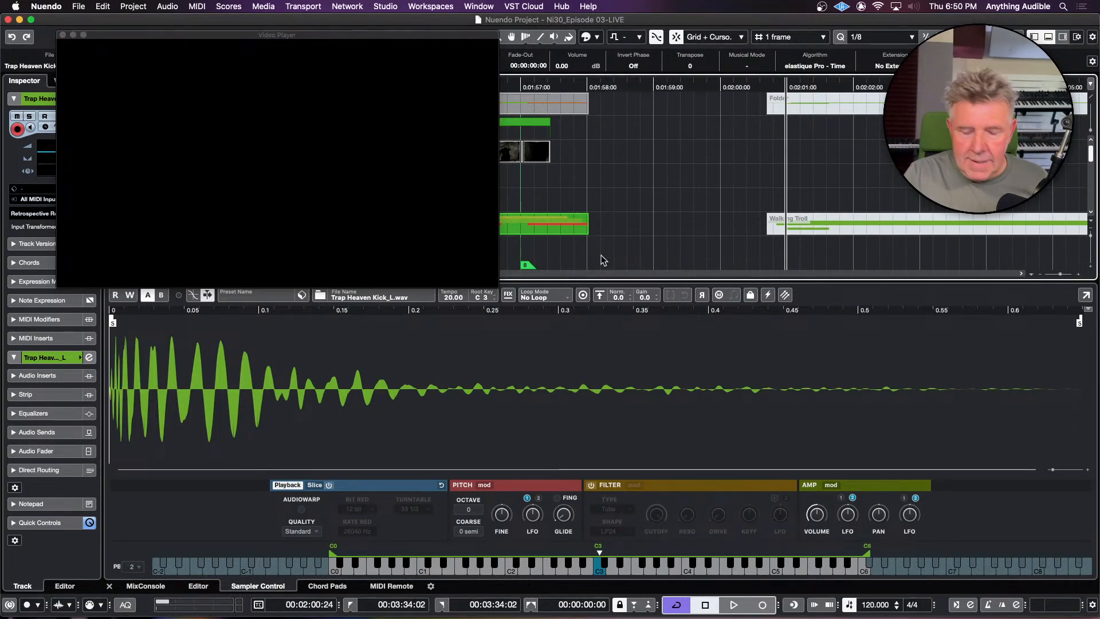
pyautogui.press('alt+super+e')
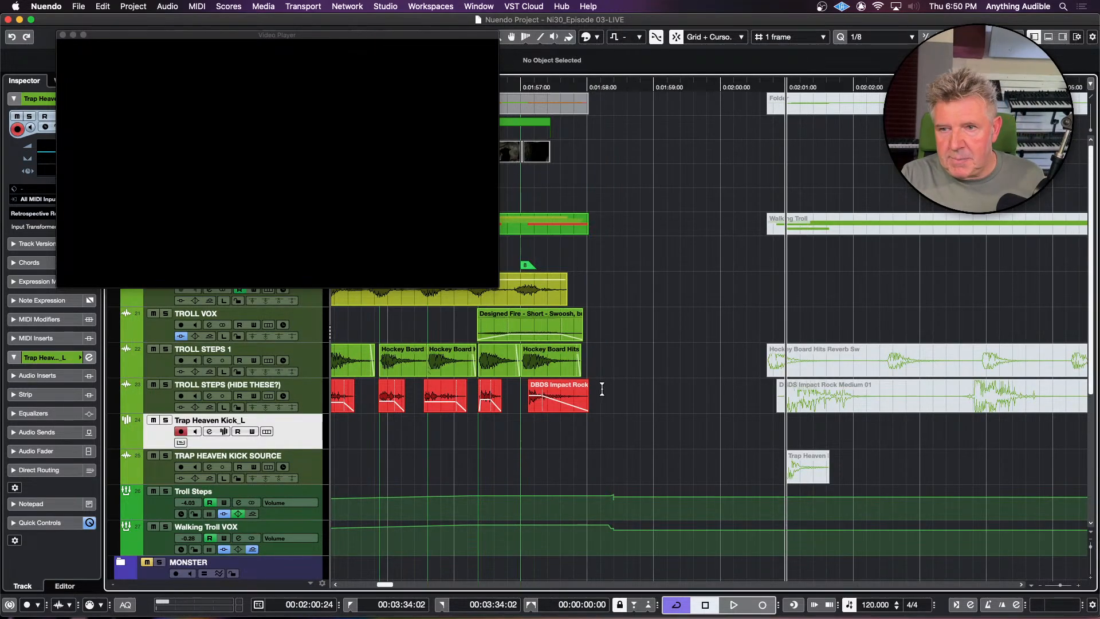
# Step: Place the cursor at 00:01:50:18 and play through the troll walk to rehearse the sampled kick against the footsteps
pyautogui.hscroll(-10, 624, 442)
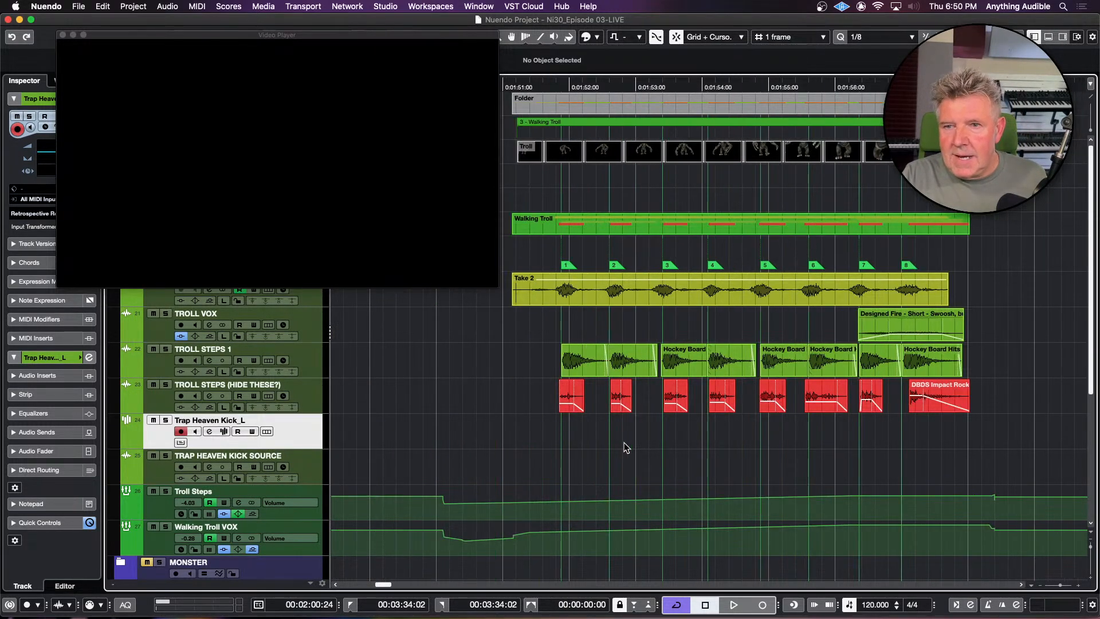
pyautogui.click(484, 424)
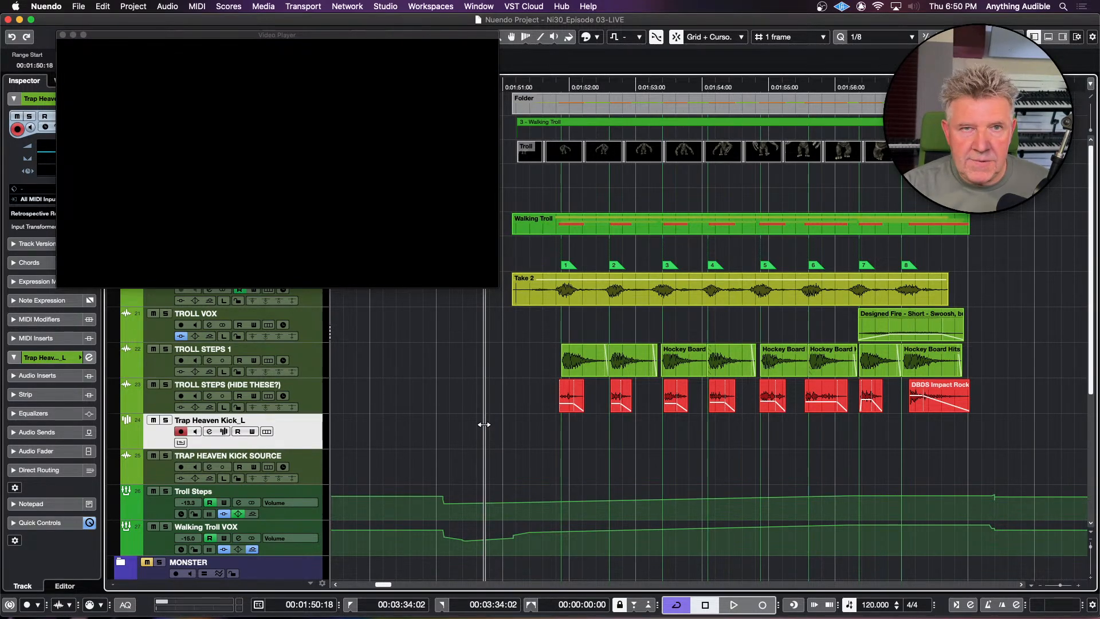
pyautogui.press('space')
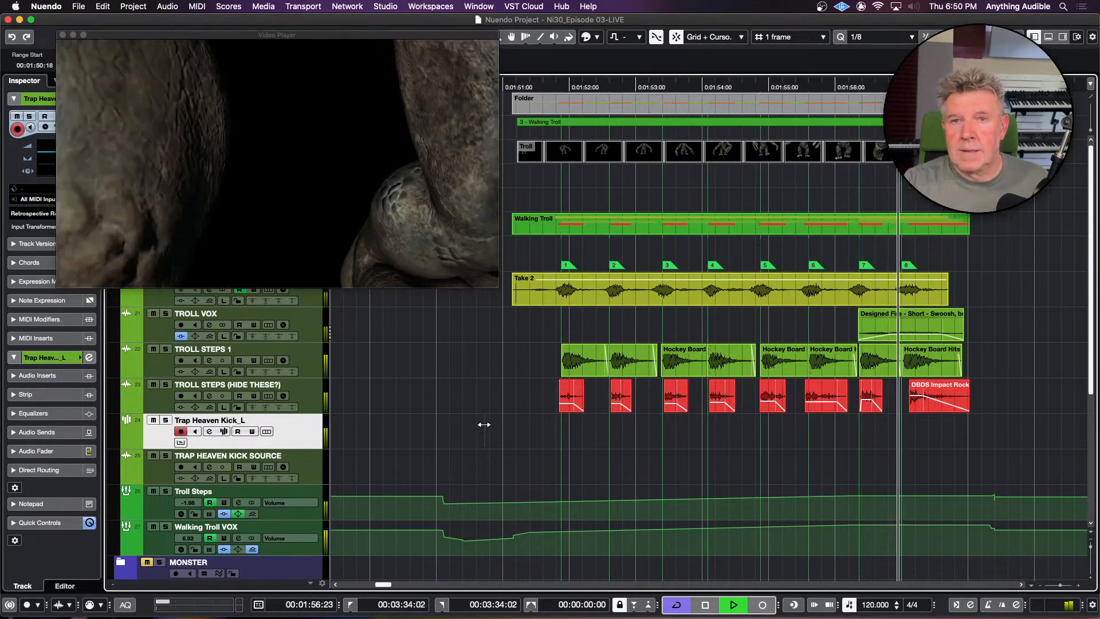
pyautogui.press('space')
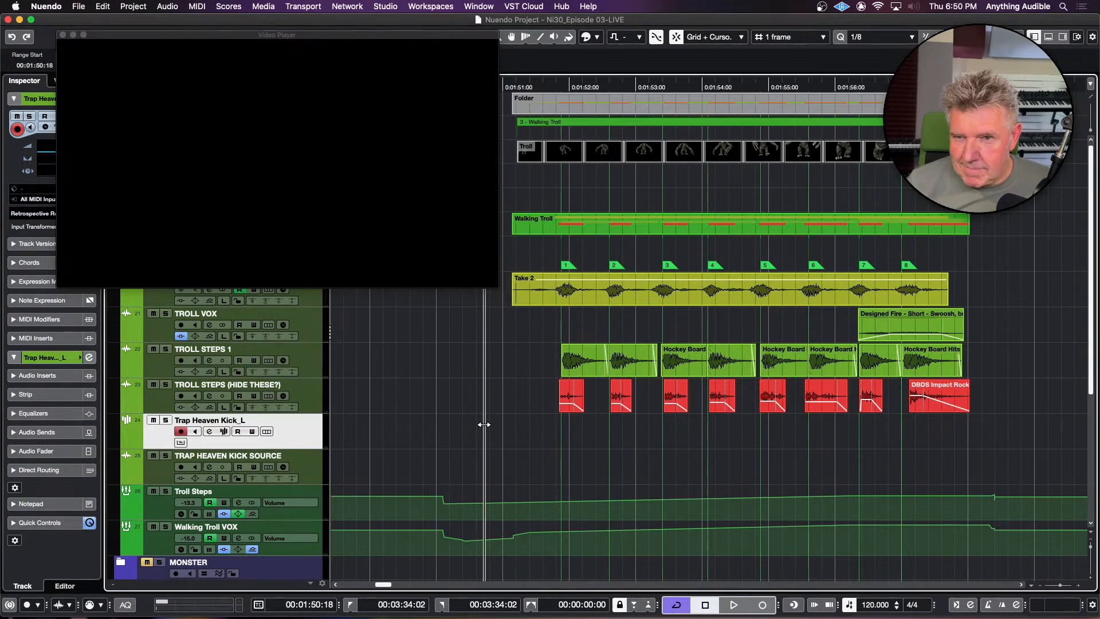
# Step: Record eight kick notes in time with the footsteps on Trap Heaven Kick_L from 00:01:50:18, and disarm the track
pyautogui.press('KP_Multiply')
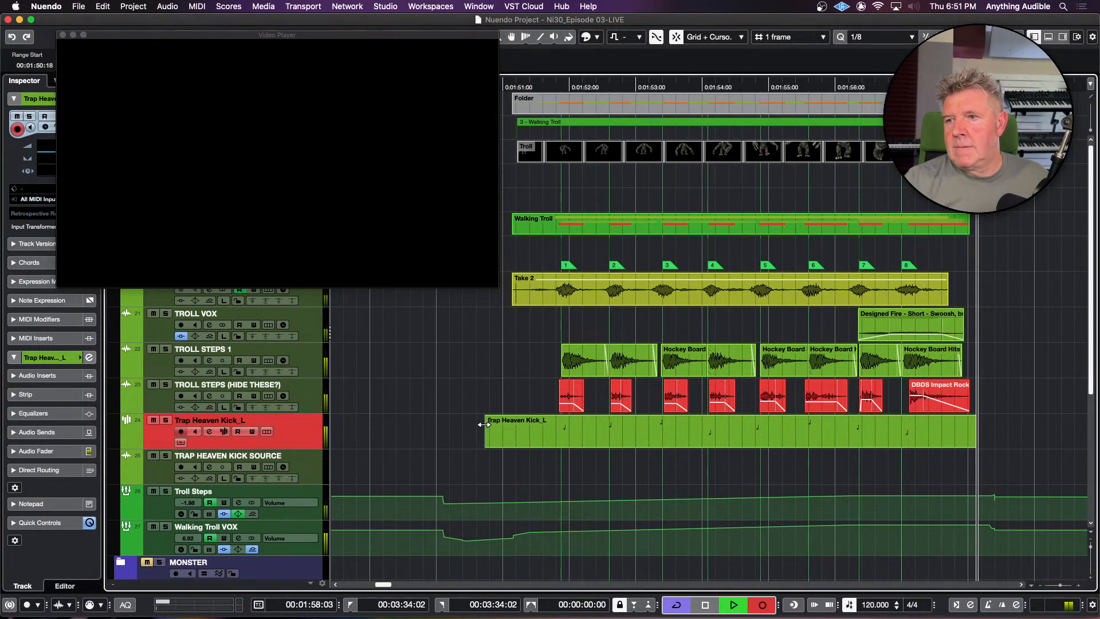
pyautogui.press('space')
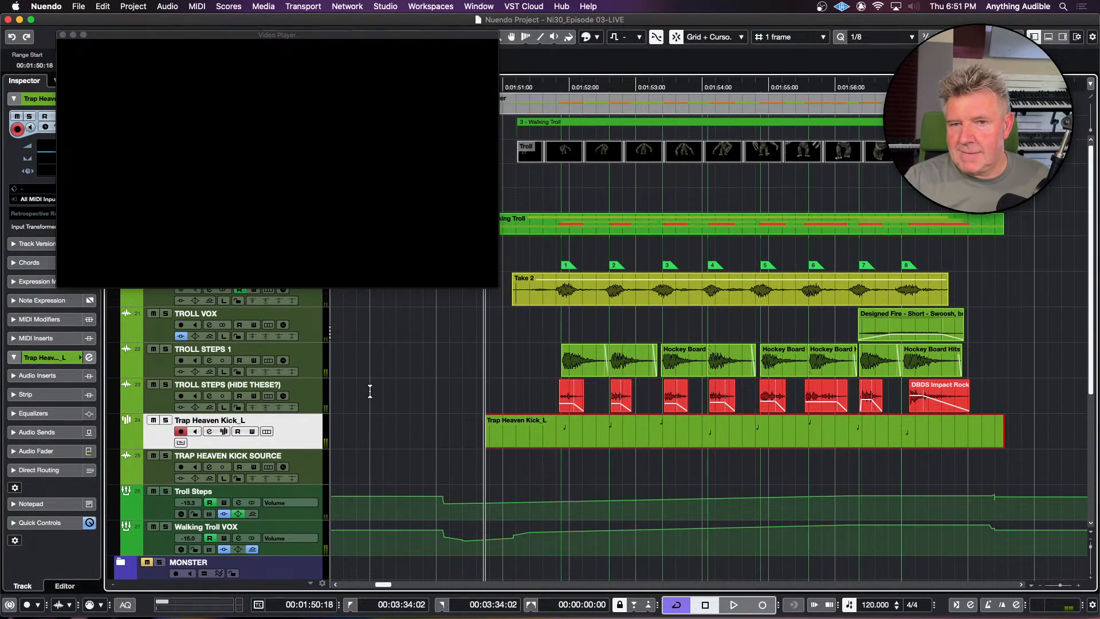
pyautogui.click(182, 432)
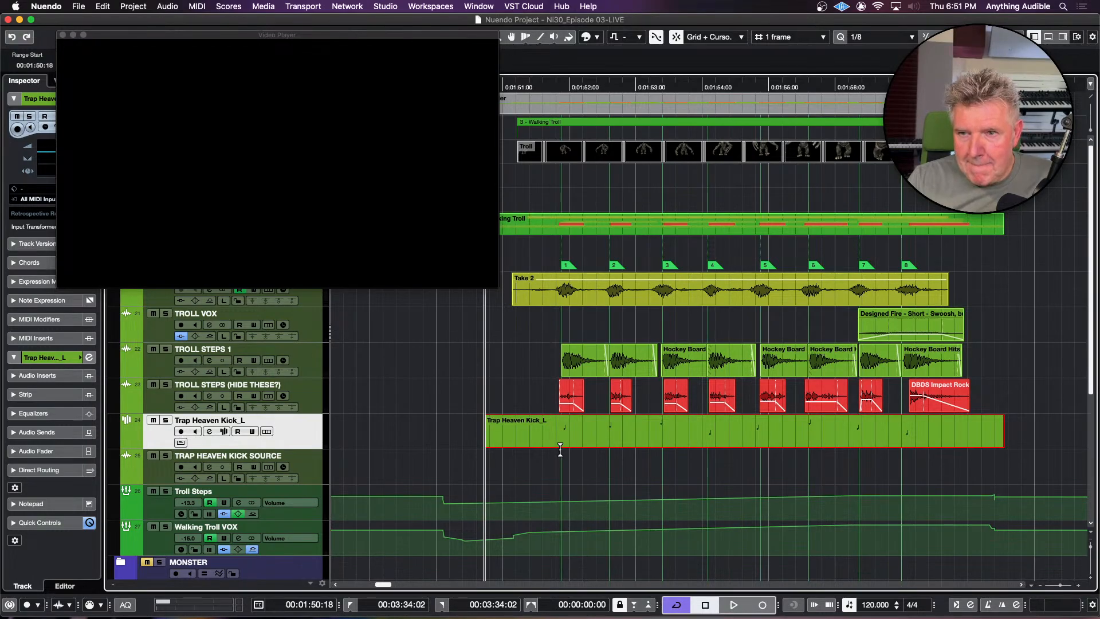
# Step: Inspect the recorded Trap Heaven Kick_L notes and velocities in the Key Editor, and play the troll walk from 00:01:51:18
pyautogui.doubleClick(576, 435)
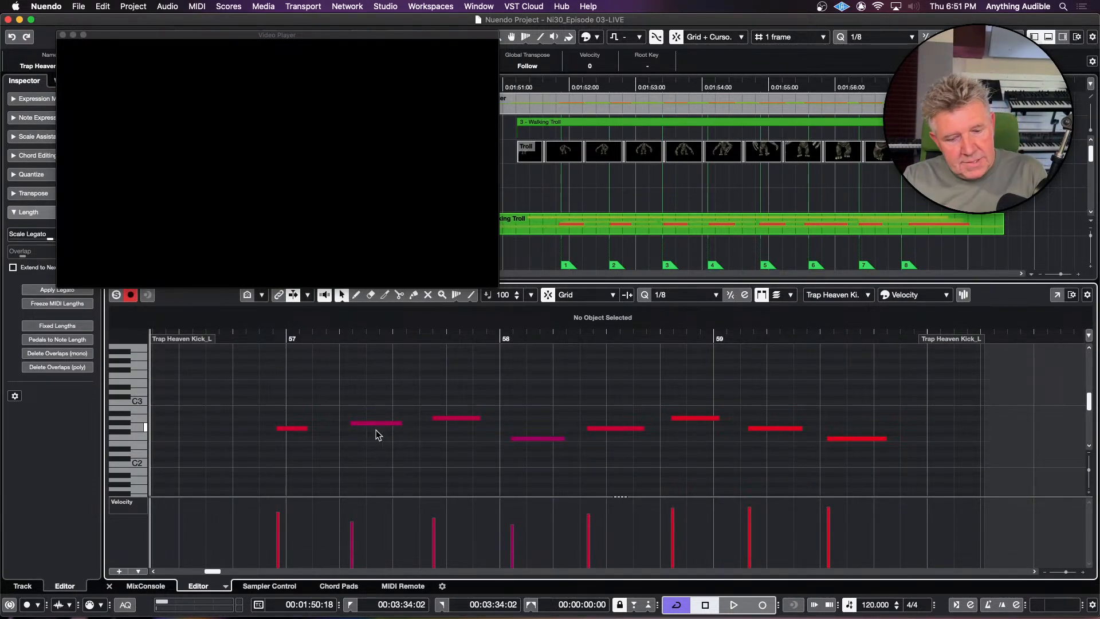
pyautogui.press('alt+super+e')
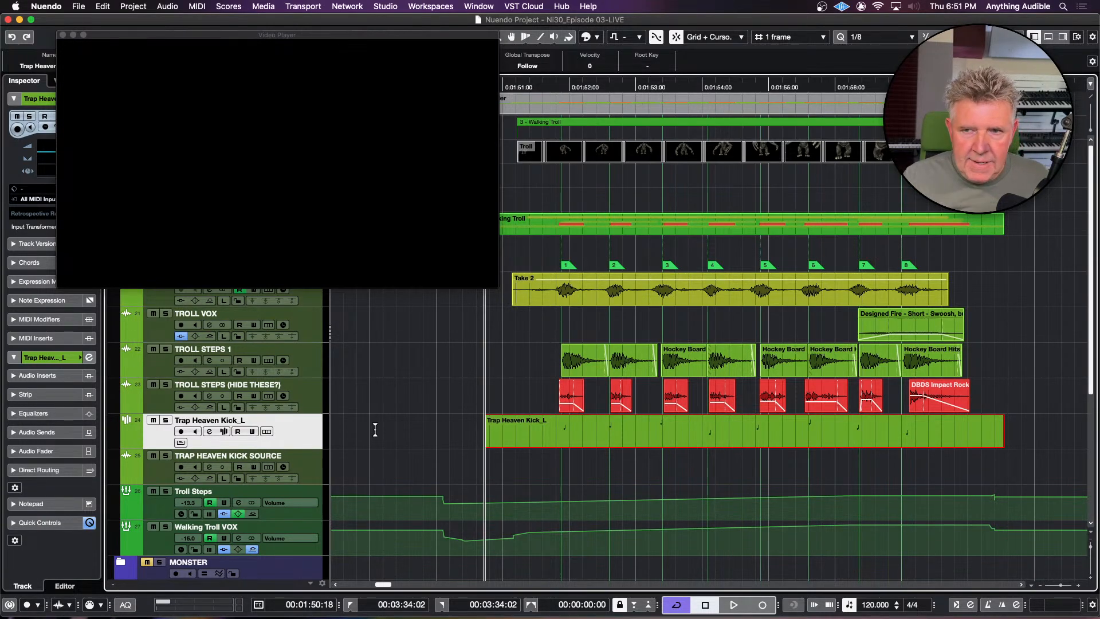
pyautogui.click(550, 354)
pyautogui.press('space')
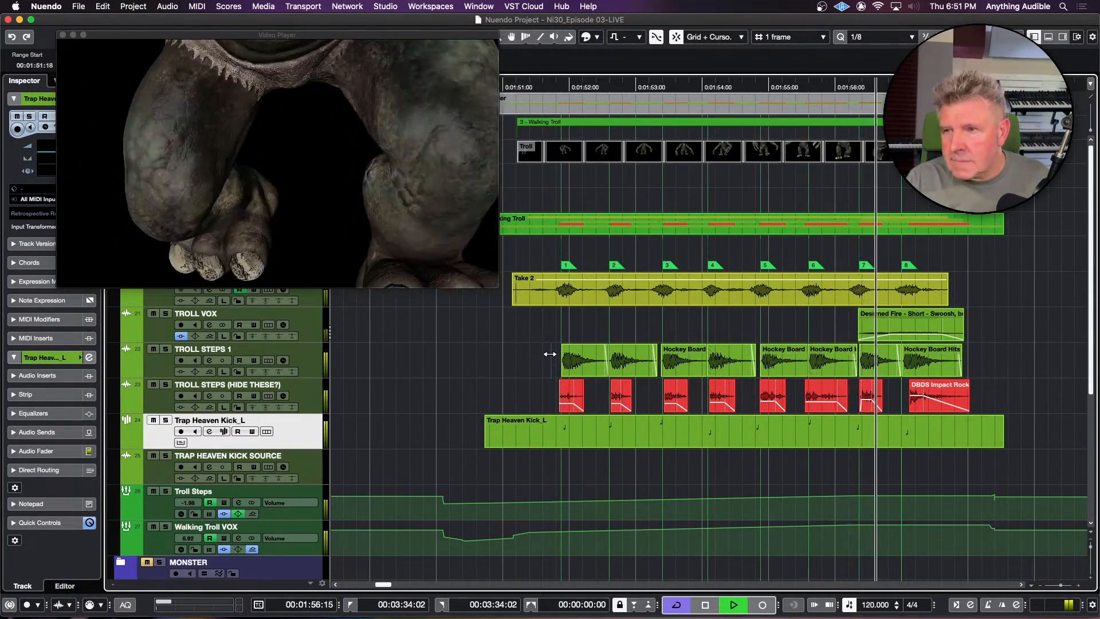
# Step: Stop playback and move the video player window clear of the track list
pyautogui.press('space')
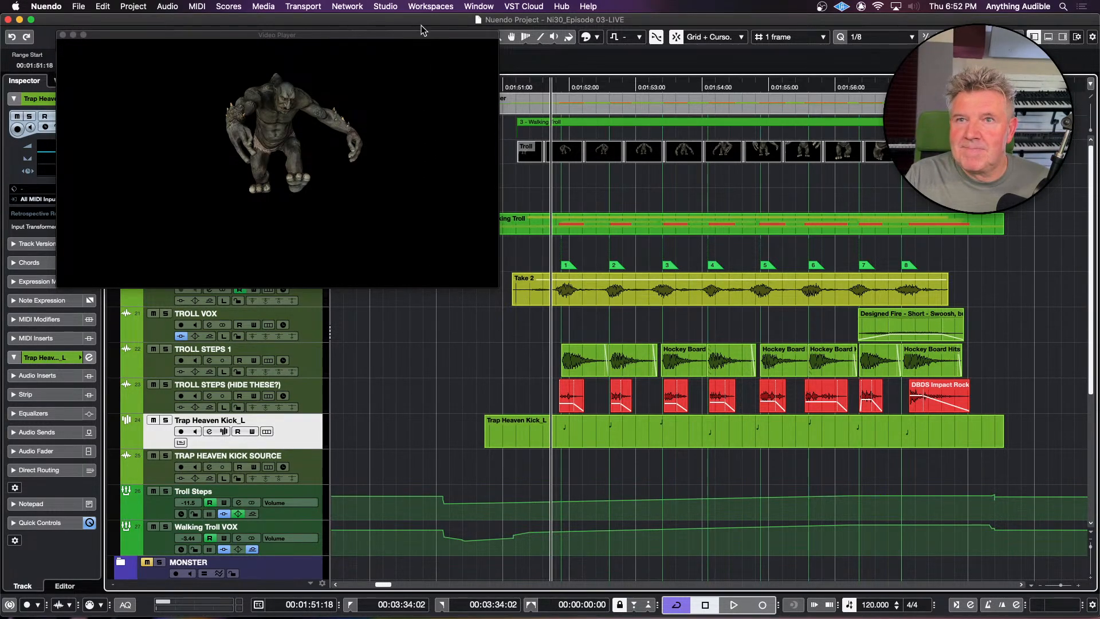
pyautogui.moveTo(422, 35); pyautogui.dragTo(709, 188)
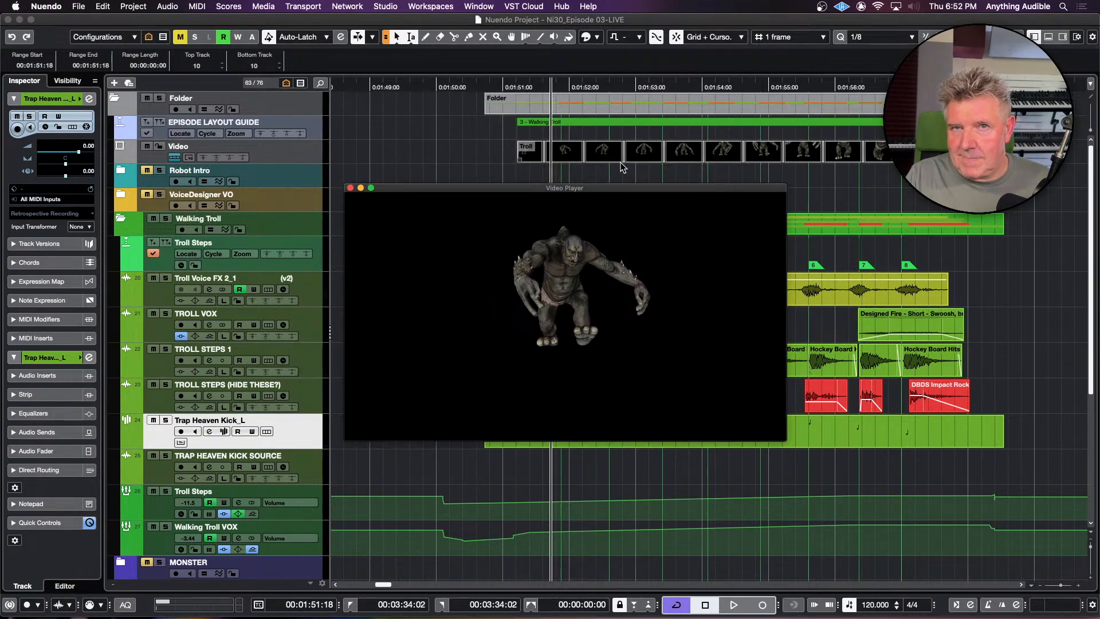
pyautogui.click(133, 7)
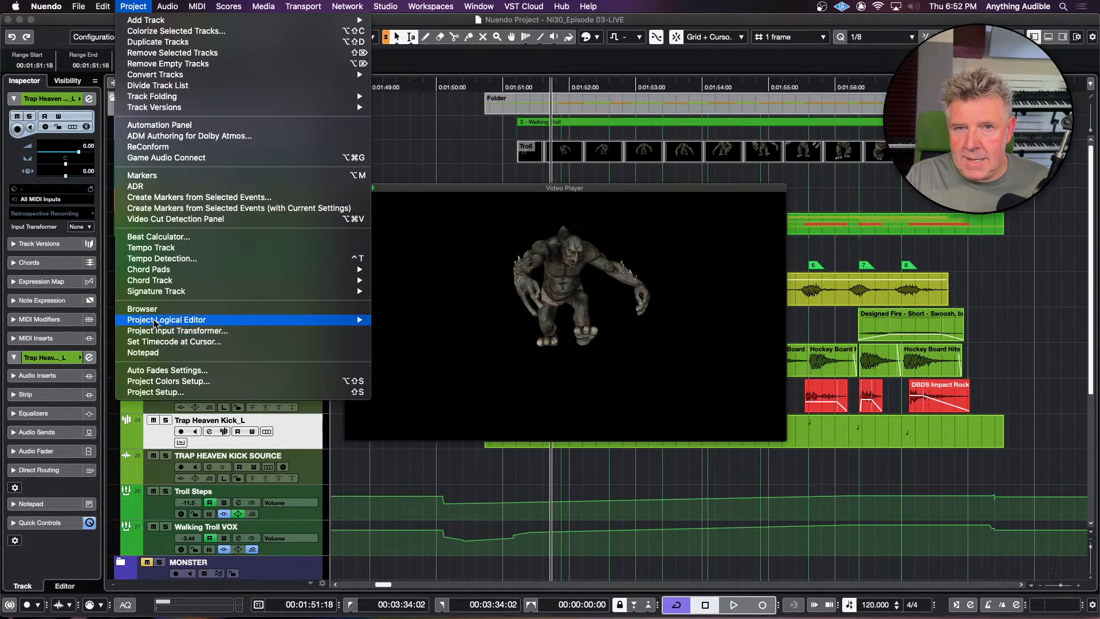
pyautogui.moveTo(155, 324)
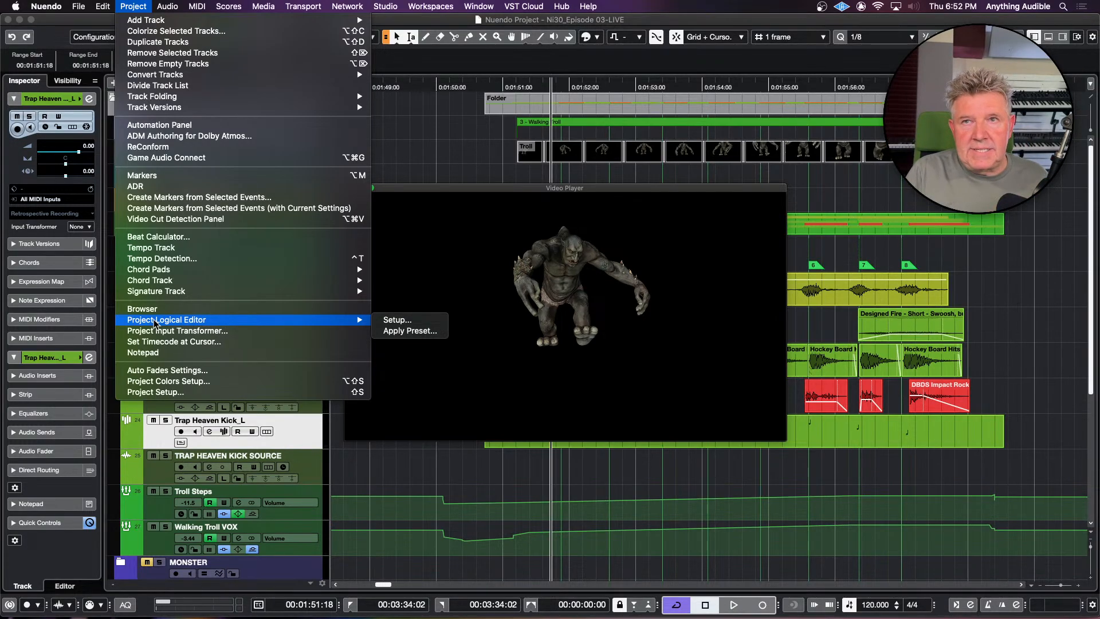
pyautogui.click(426, 19)
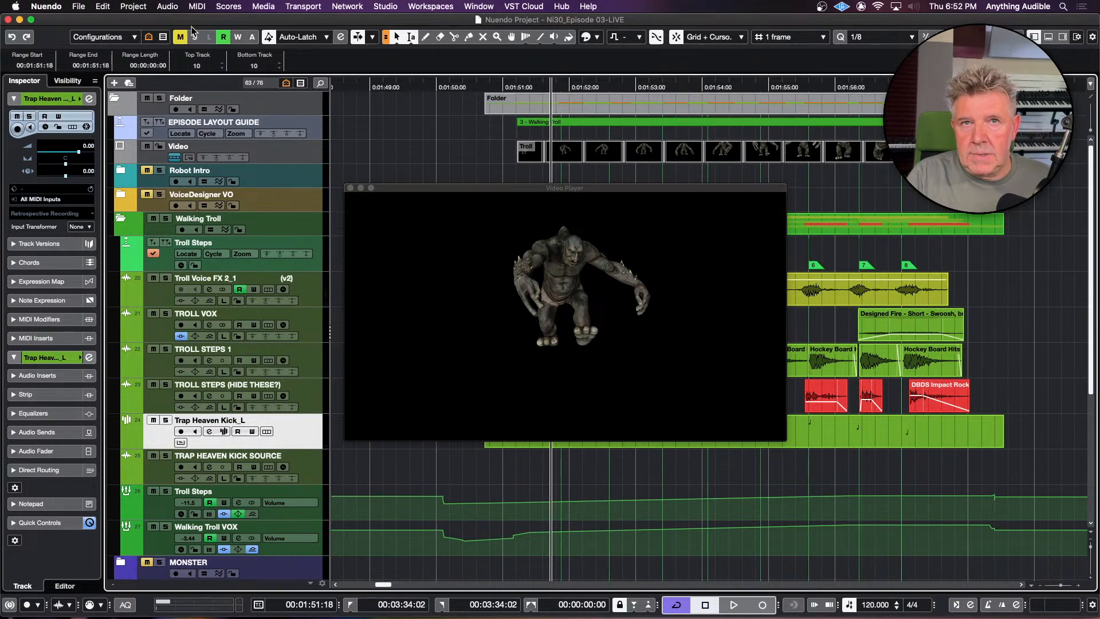
pyautogui.click(79, 7)
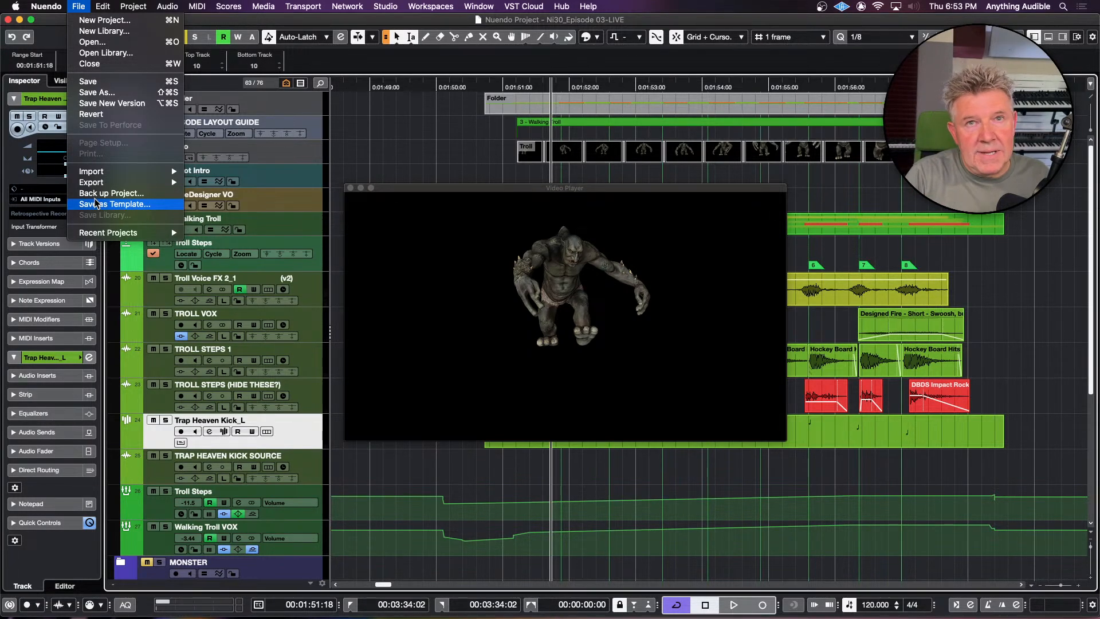
pyautogui.click(75, 23)
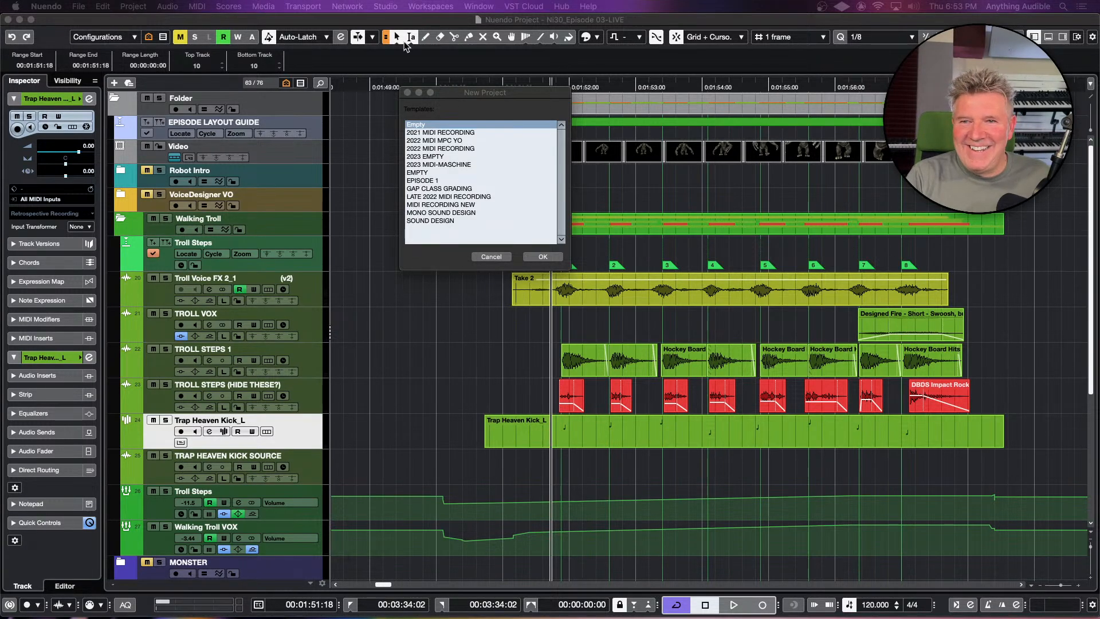
pyautogui.click(491, 256)
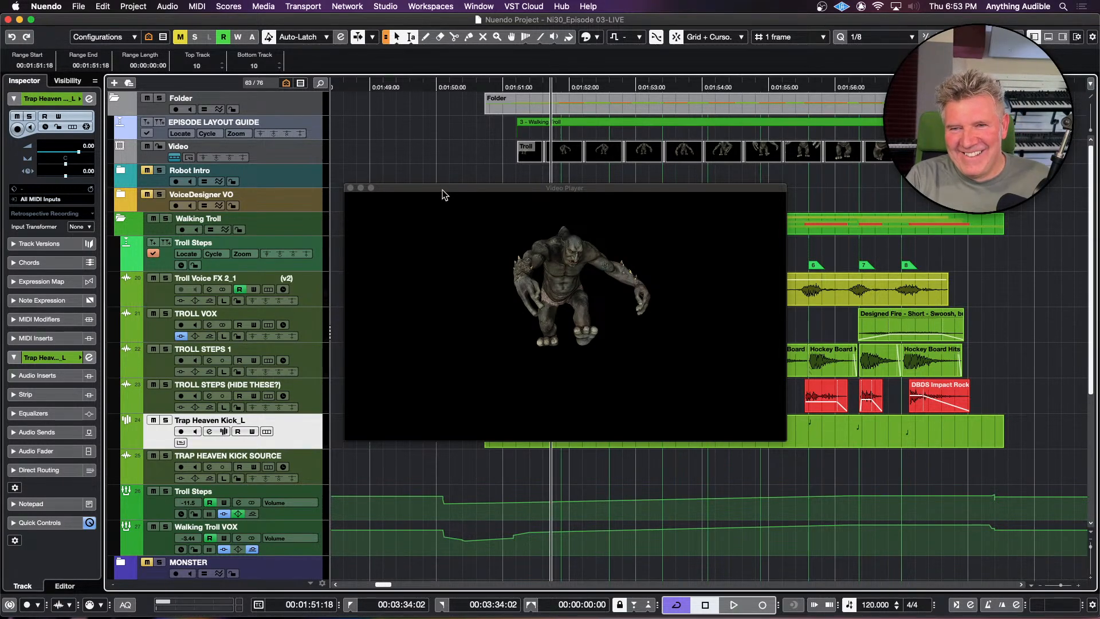
# Step: Close the video player, and collapse and mute the Walking Troll folder
pyautogui.moveTo(443, 189); pyautogui.dragTo(146, 122)
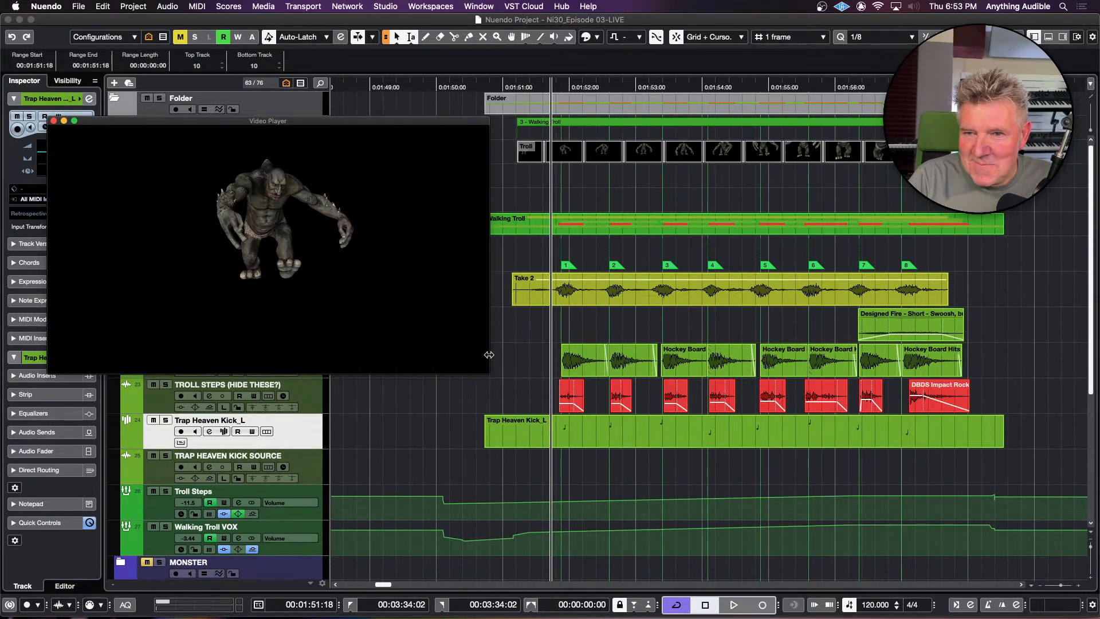
pyautogui.click(545, 389)
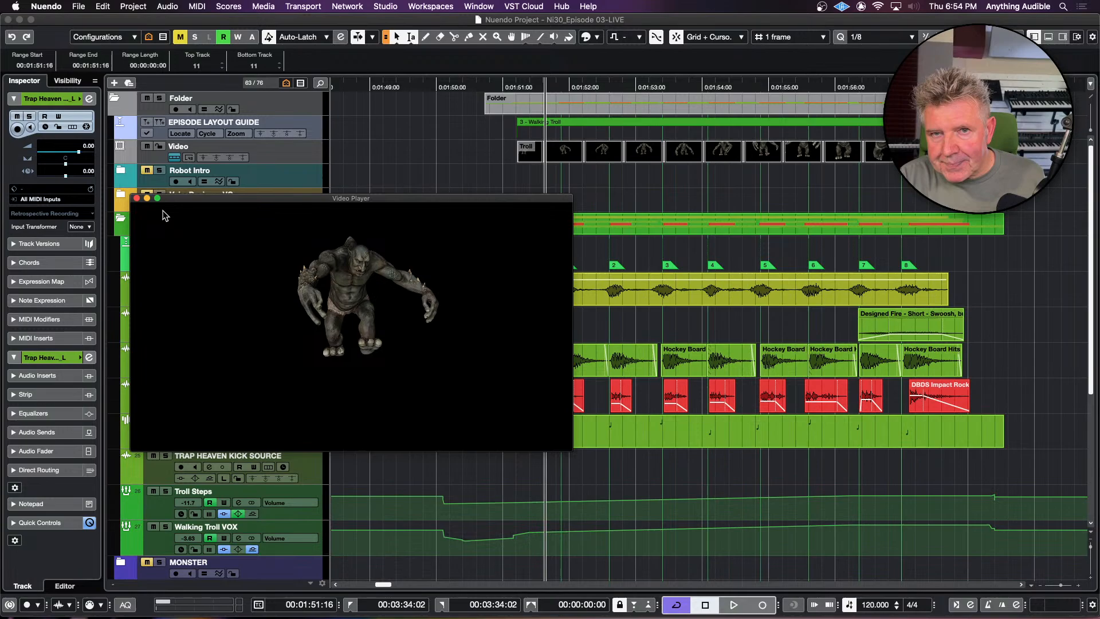
pyautogui.press('F8')
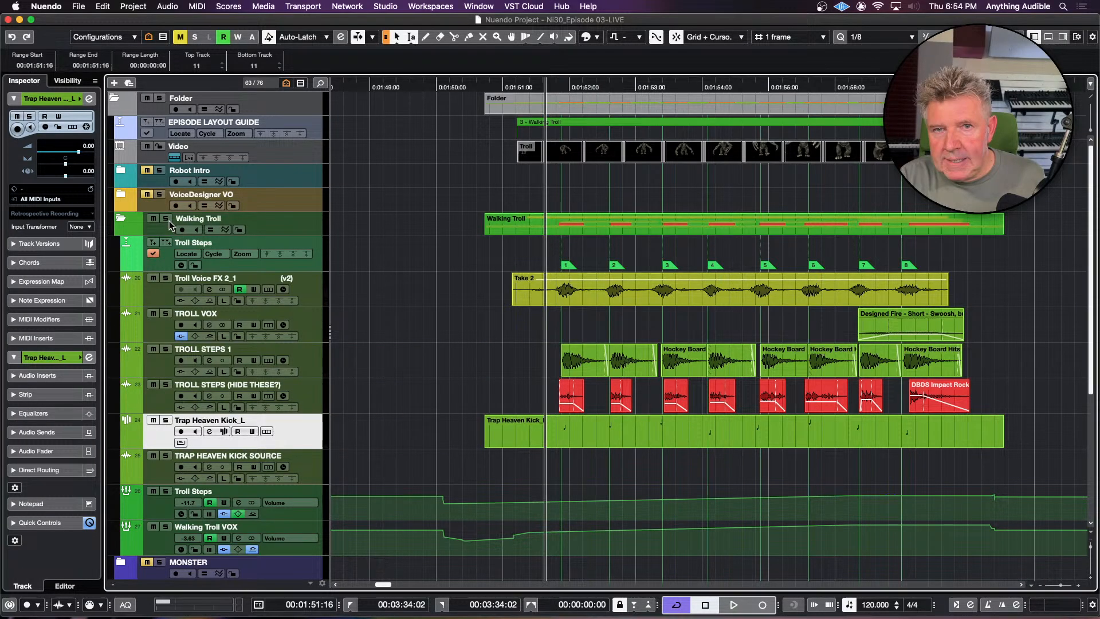
pyautogui.click(122, 218)
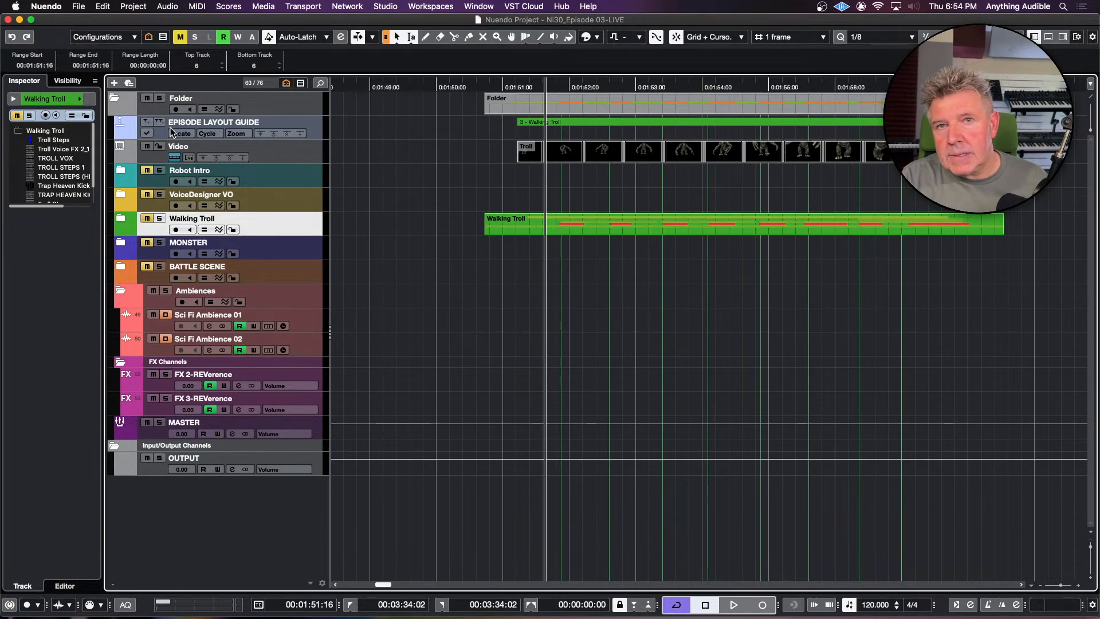
# Step: Activate the EPISODE LAYOUT GUIDE marker track, and unfold and unmute the MONSTER folder
pyautogui.click(147, 133)
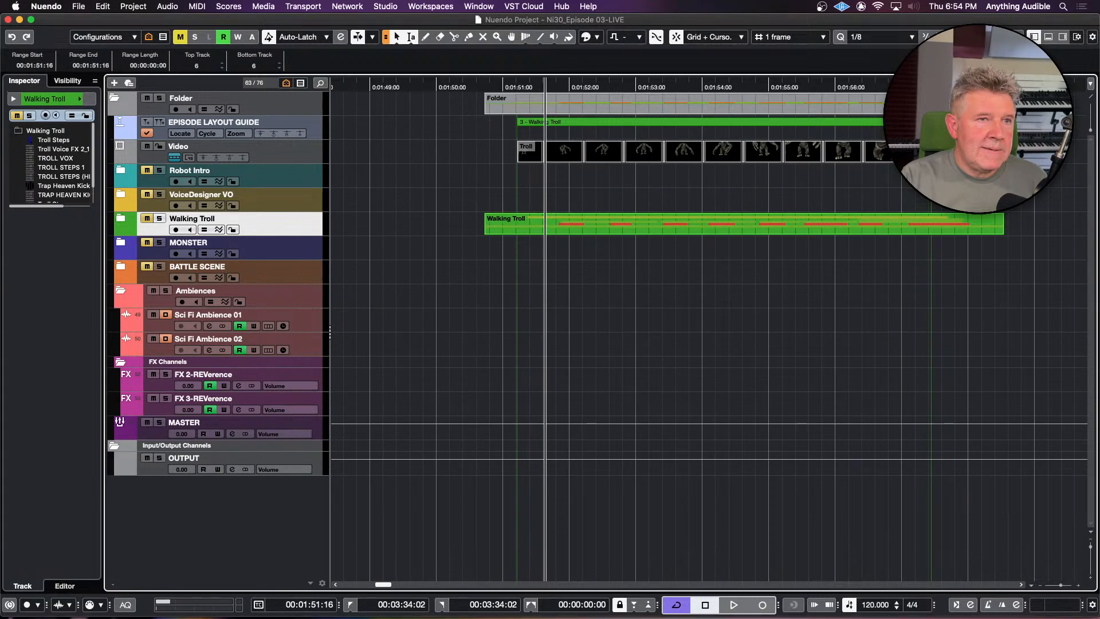
pyautogui.click(122, 243)
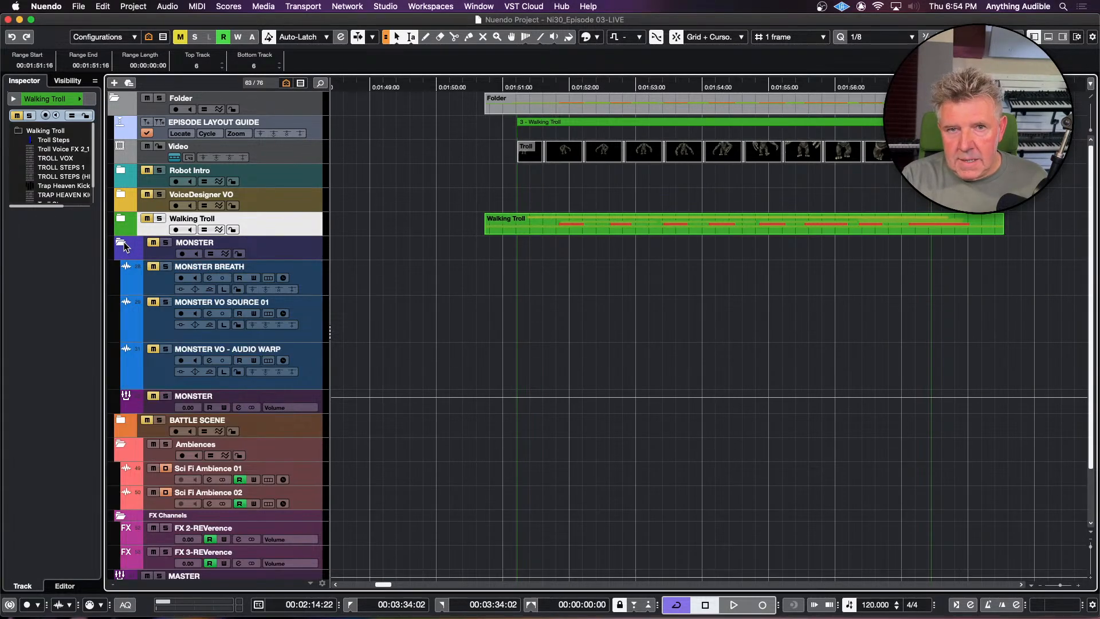
pyautogui.click(153, 244)
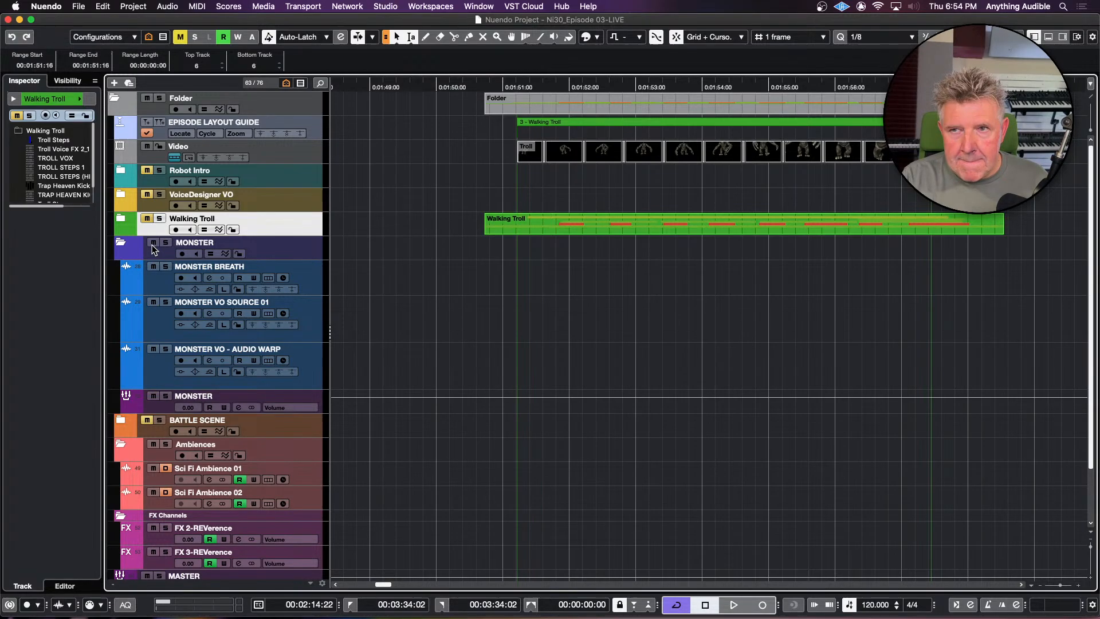
pyautogui.press('space')
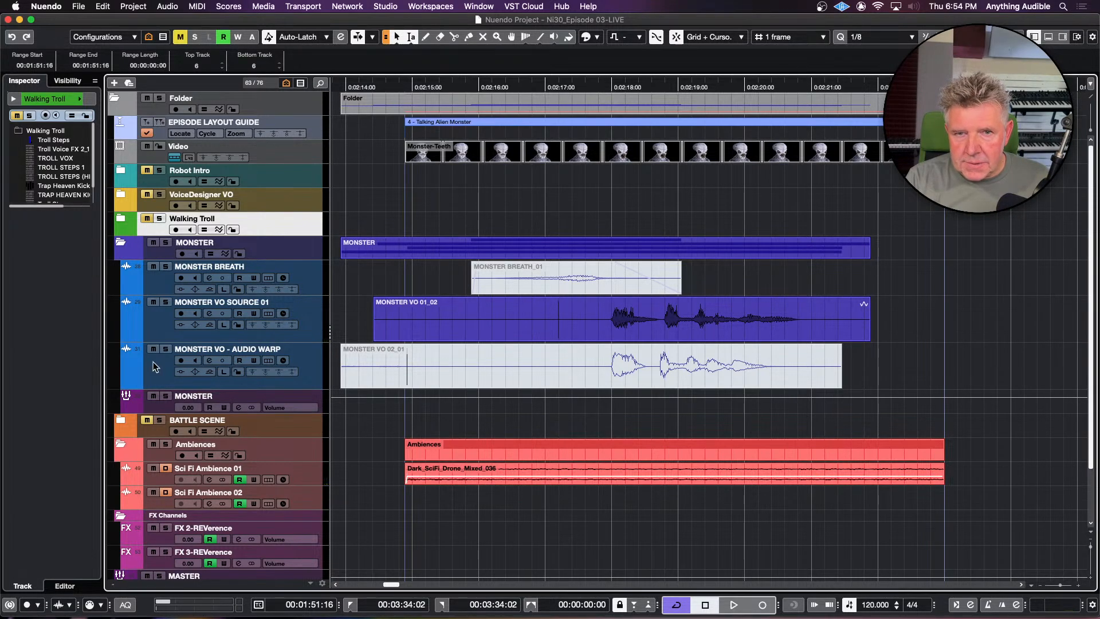
# Step: Select the MONSTER VO SOURCE 01 track and show the video player at the start of the Talking Alien Monster marker
pyautogui.click(154, 334)
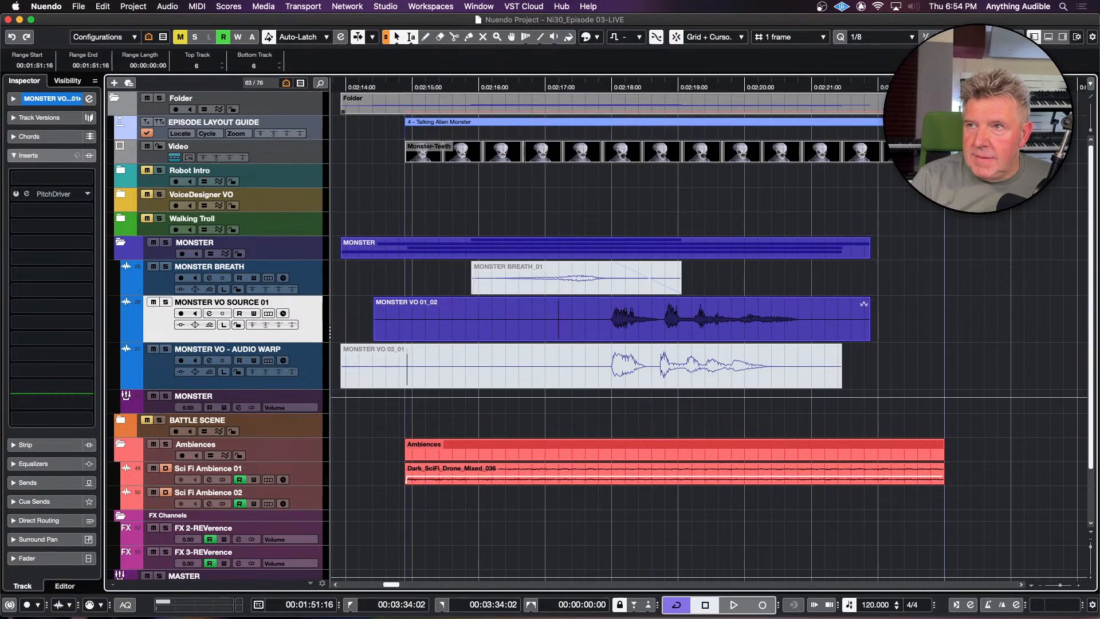
pyautogui.press('F8')
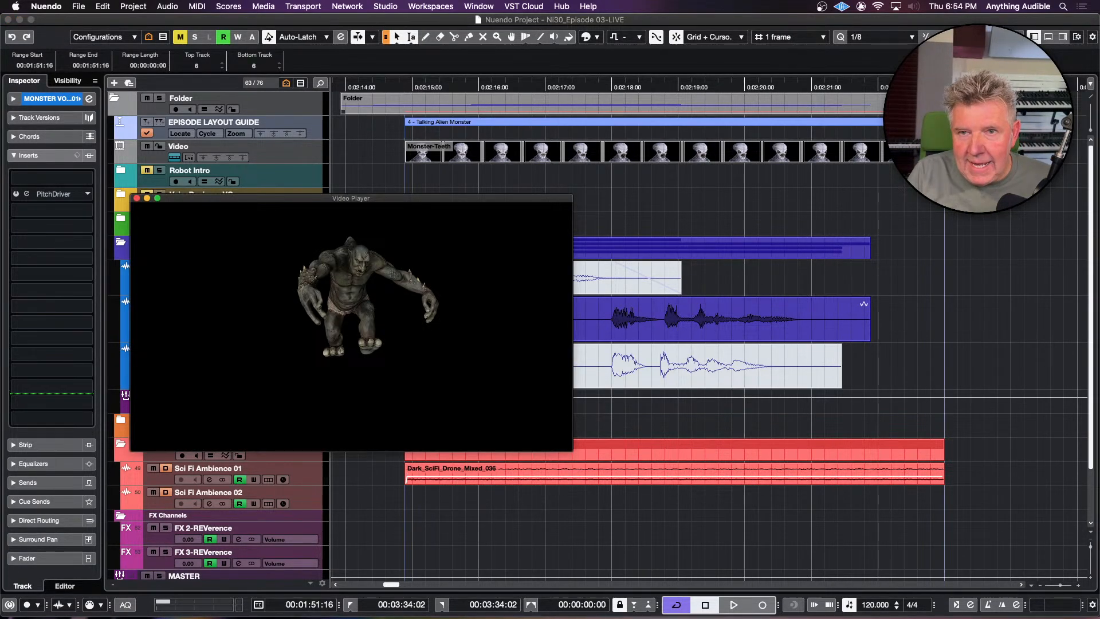
pyautogui.click(463, 123)
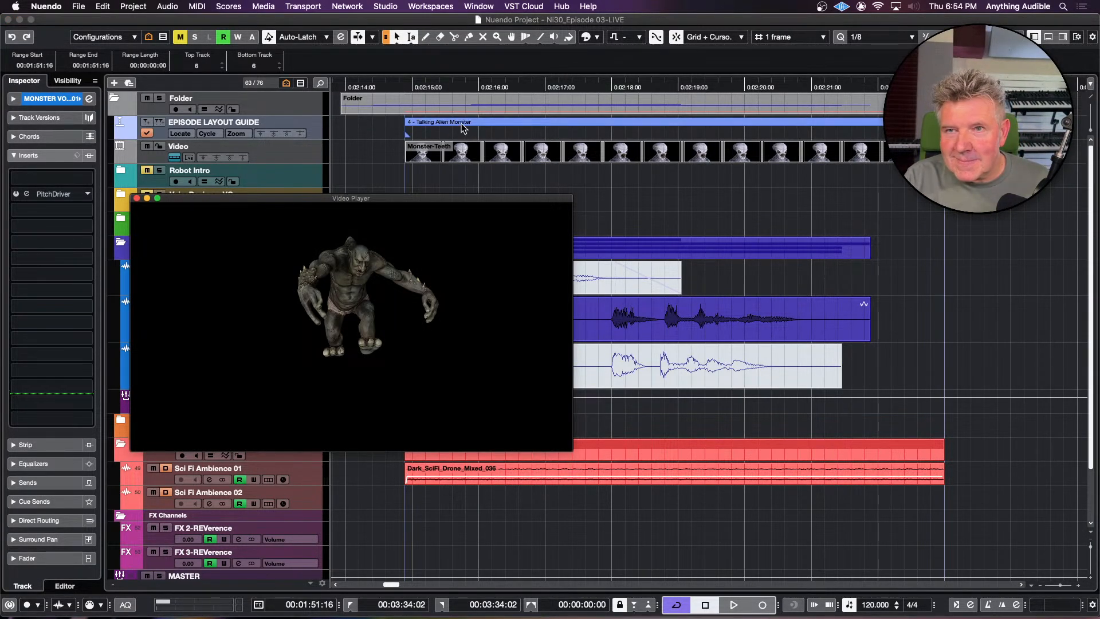
pyautogui.moveTo(431, 197); pyautogui.dragTo(352, 128)
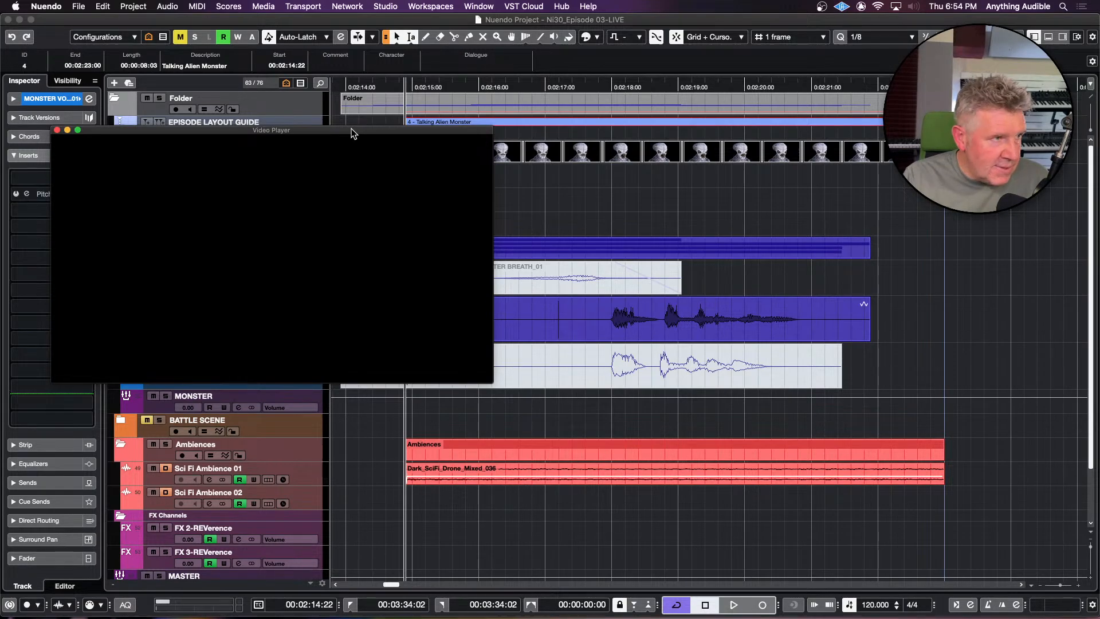
# Step: Unmute the MONSTER BREATH_01 event, play it from about 2:16:16 against the video, and mute it again
pyautogui.click(545, 306)
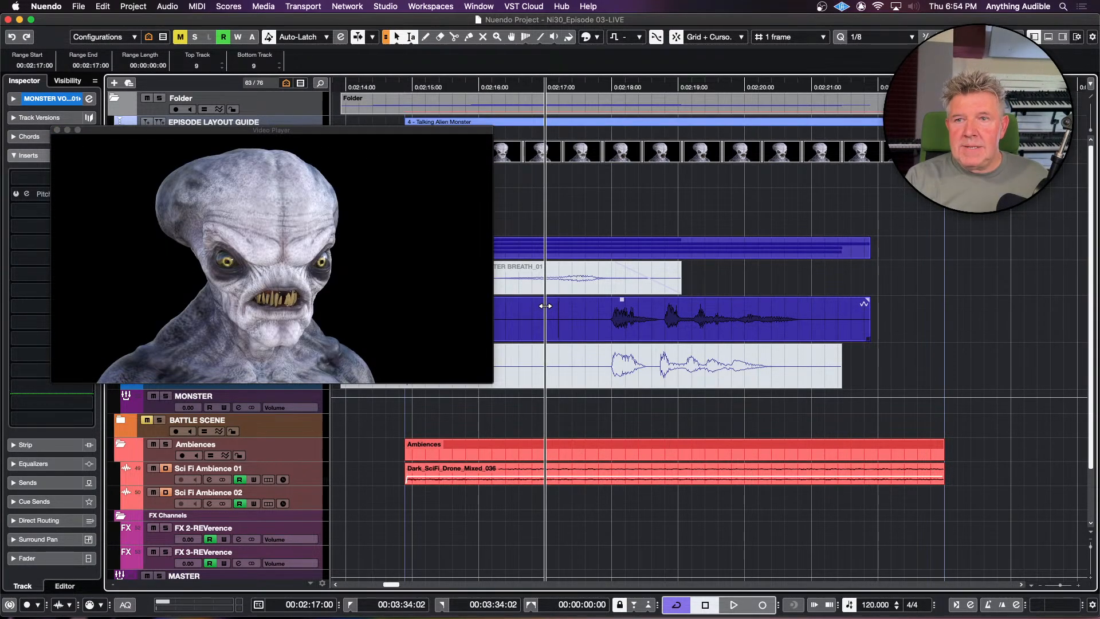
pyautogui.click(563, 287)
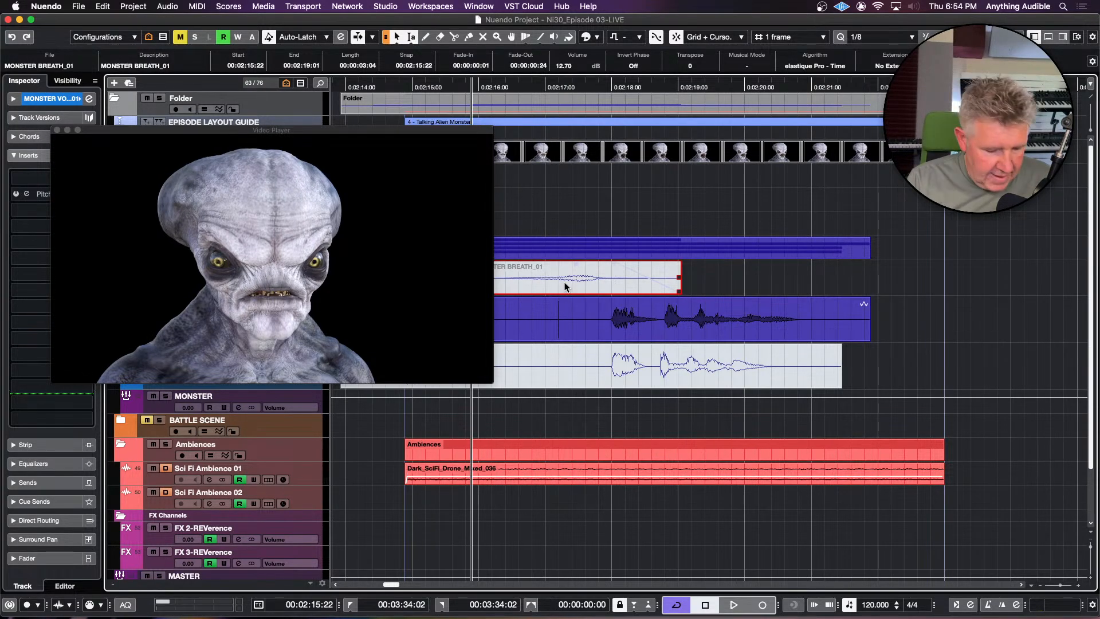
pyautogui.hotkey('shift', 'u')
pyautogui.click(521, 269)
pyautogui.press('space')
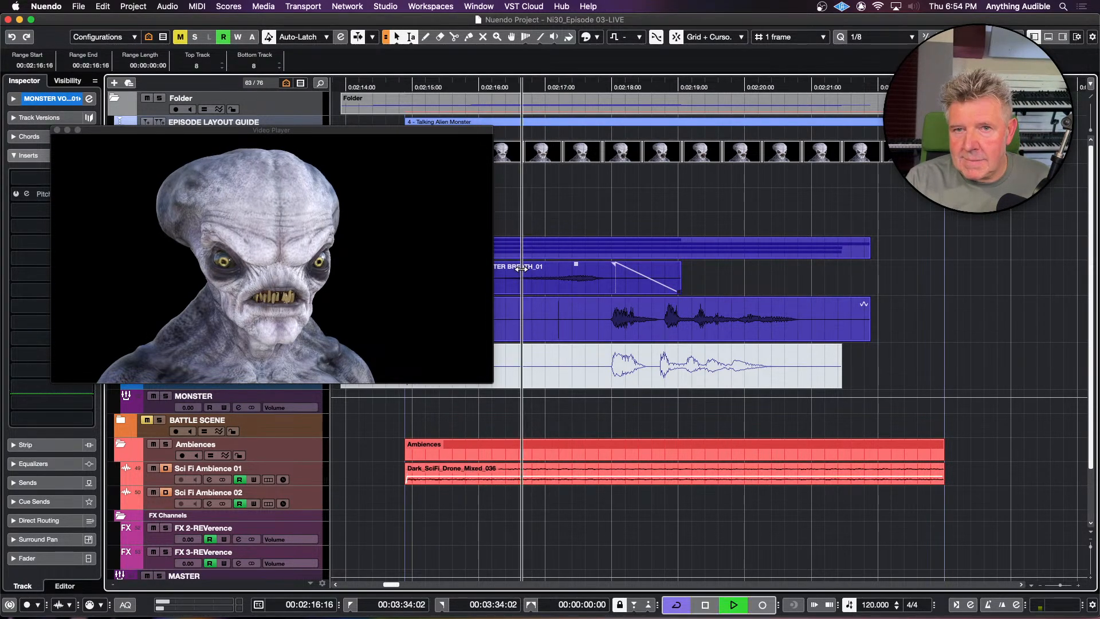
pyautogui.press('space')
pyautogui.click(531, 292)
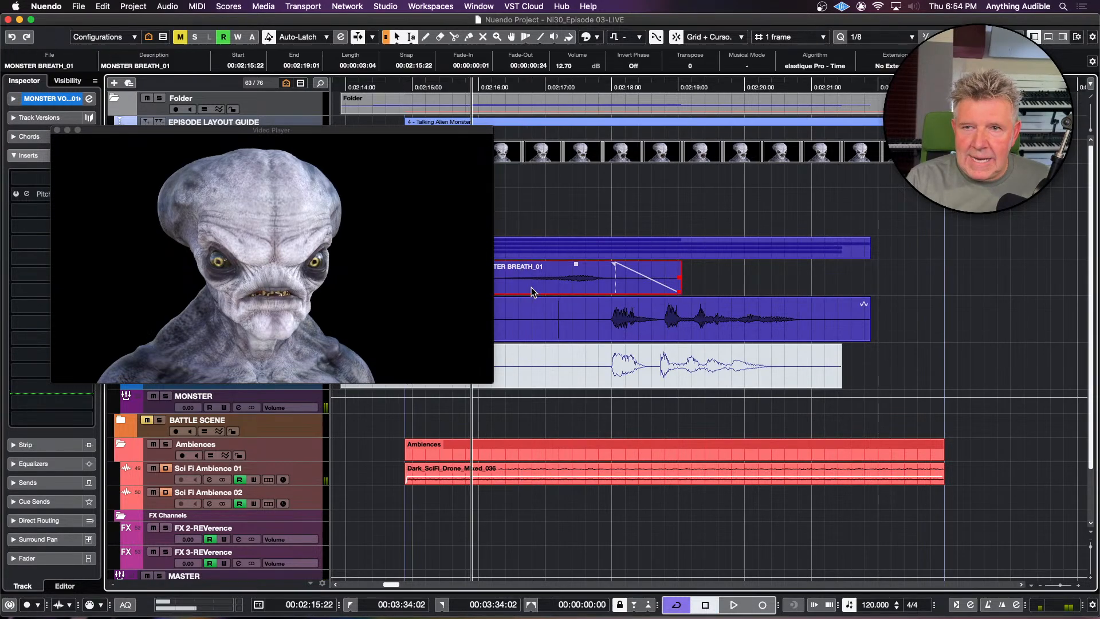
pyautogui.hotkey('shift', 'm')
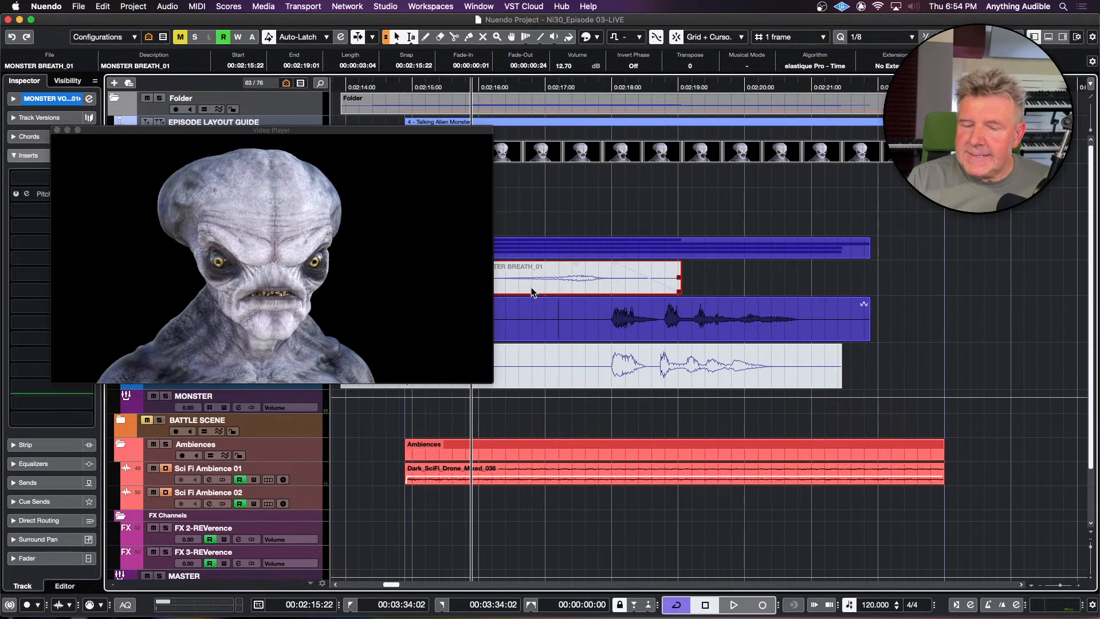
# Step: Play the MONSTER VO 01_02 event against the video from 2:16:22 and park the cursor just before the speech at 2:17:15
pyautogui.click(539, 314)
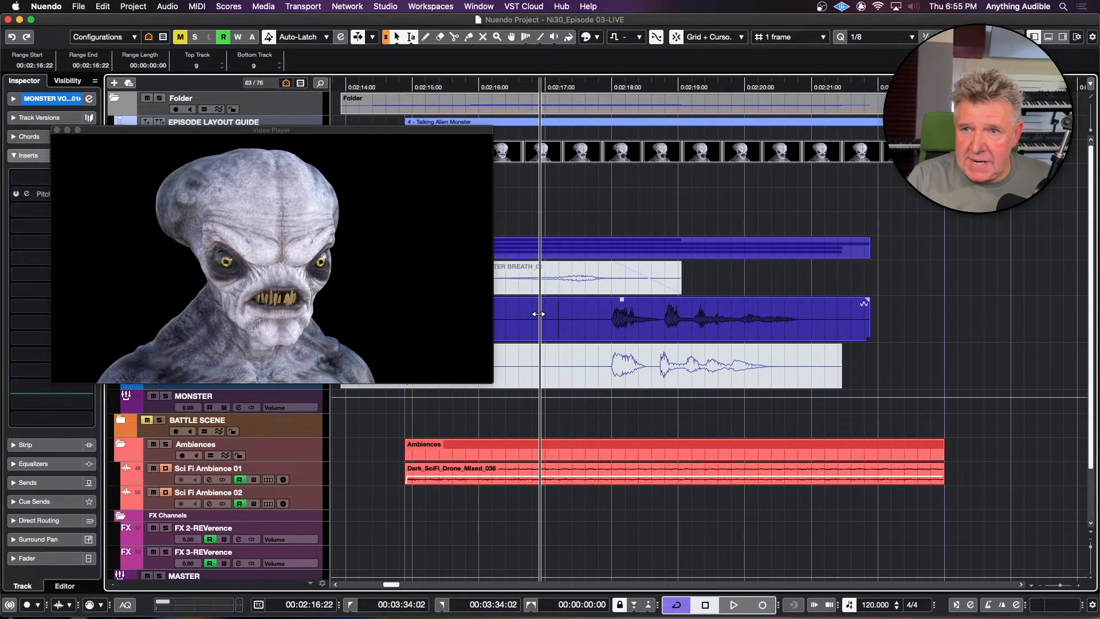
pyautogui.press('space')
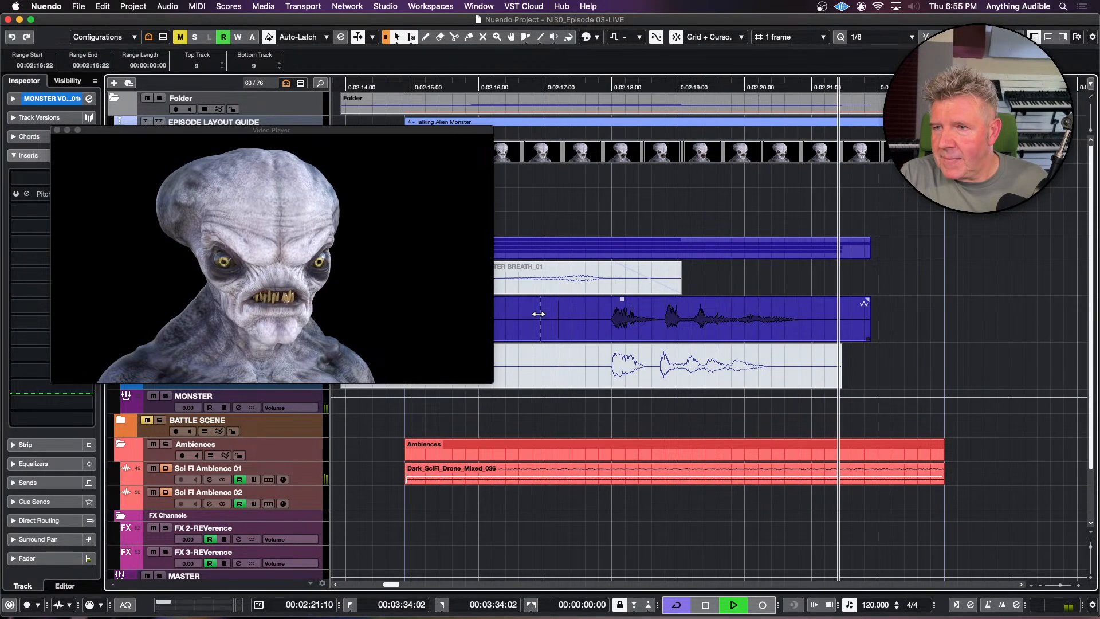
pyautogui.press('space')
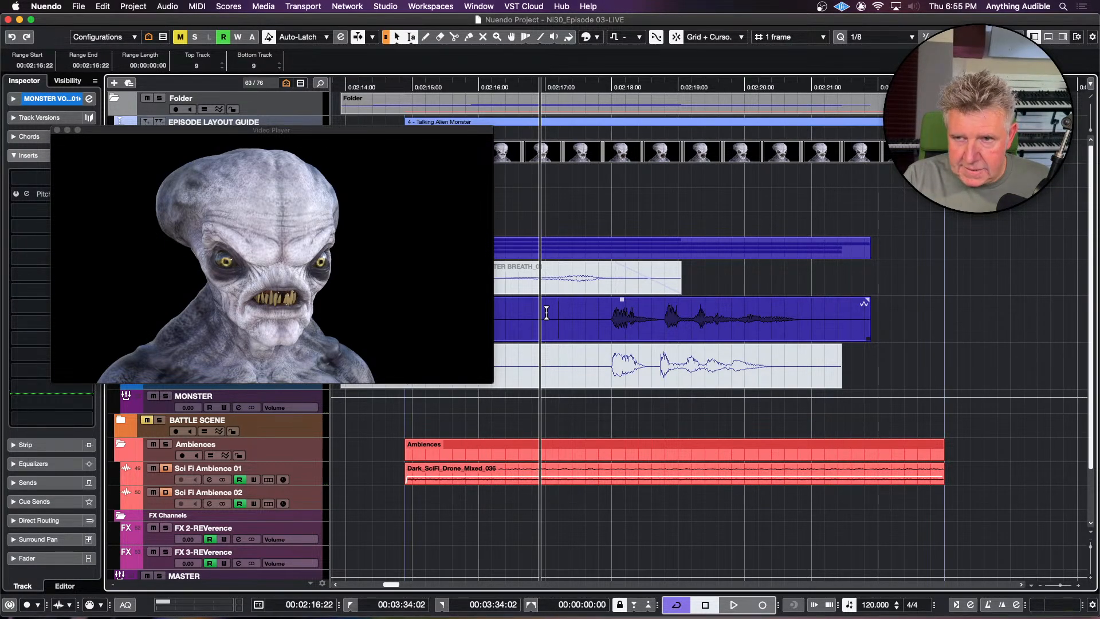
pyautogui.click(594, 312)
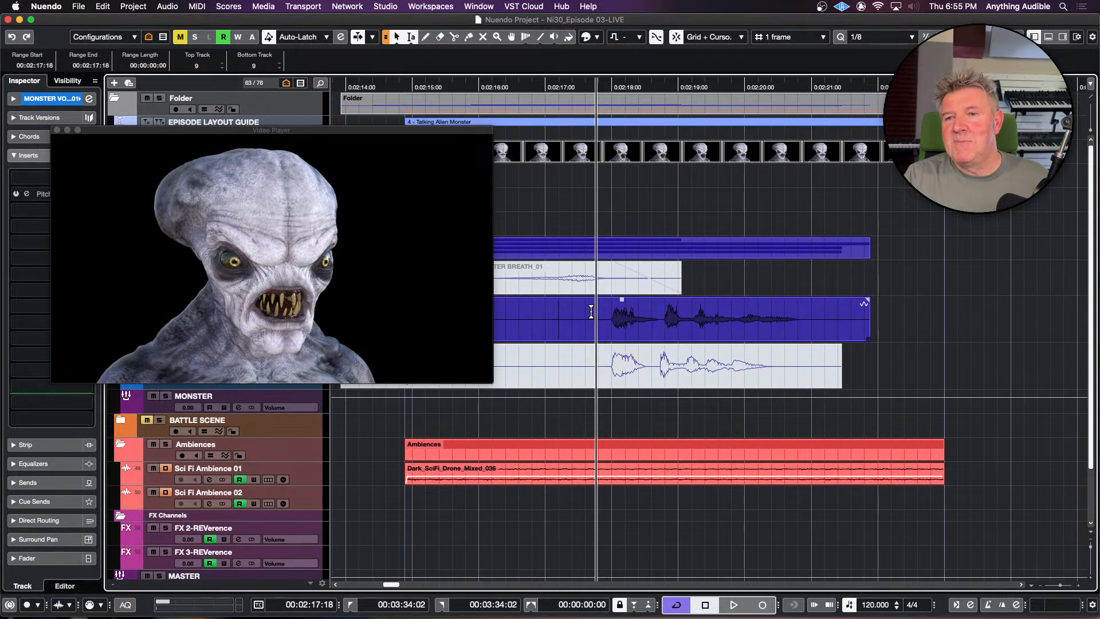
pyautogui.click(586, 312)
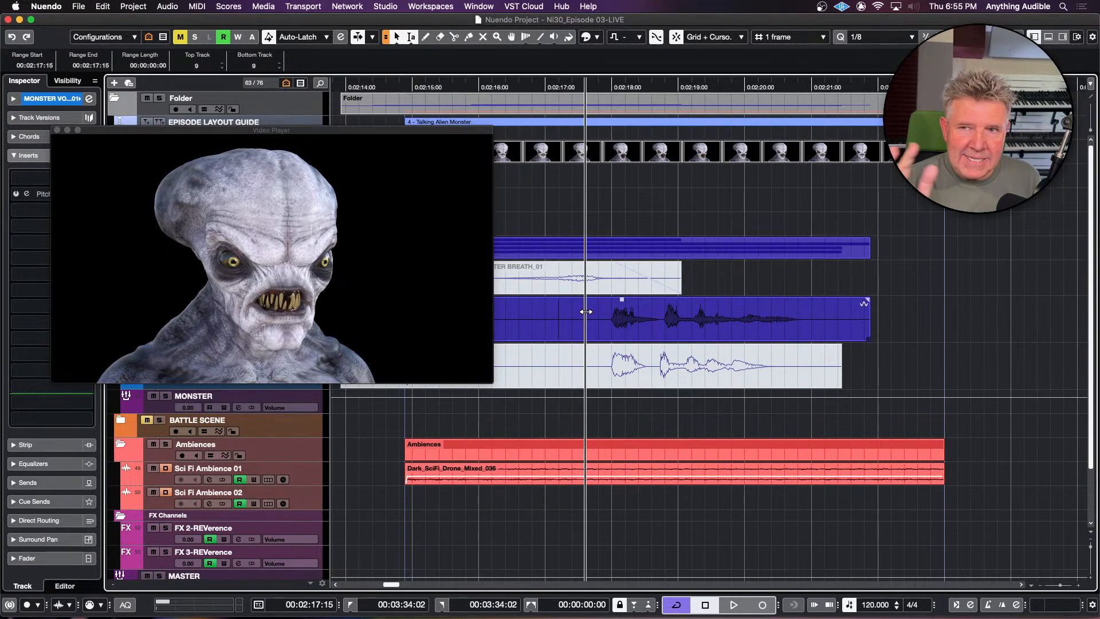
# Step: Open the MONSTER VO 01_02 event in the sample editor to inspect its AudioWarp markers, and close the editor
pyautogui.doubleClick(624, 333)
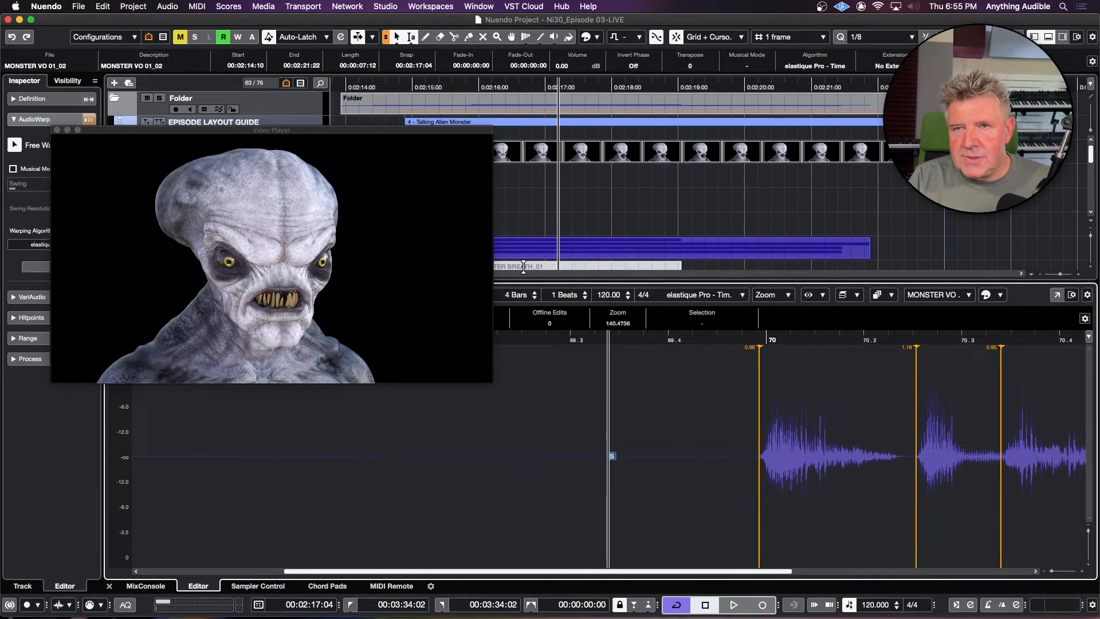
pyautogui.moveTo(455, 130); pyautogui.dragTo(481, 145)
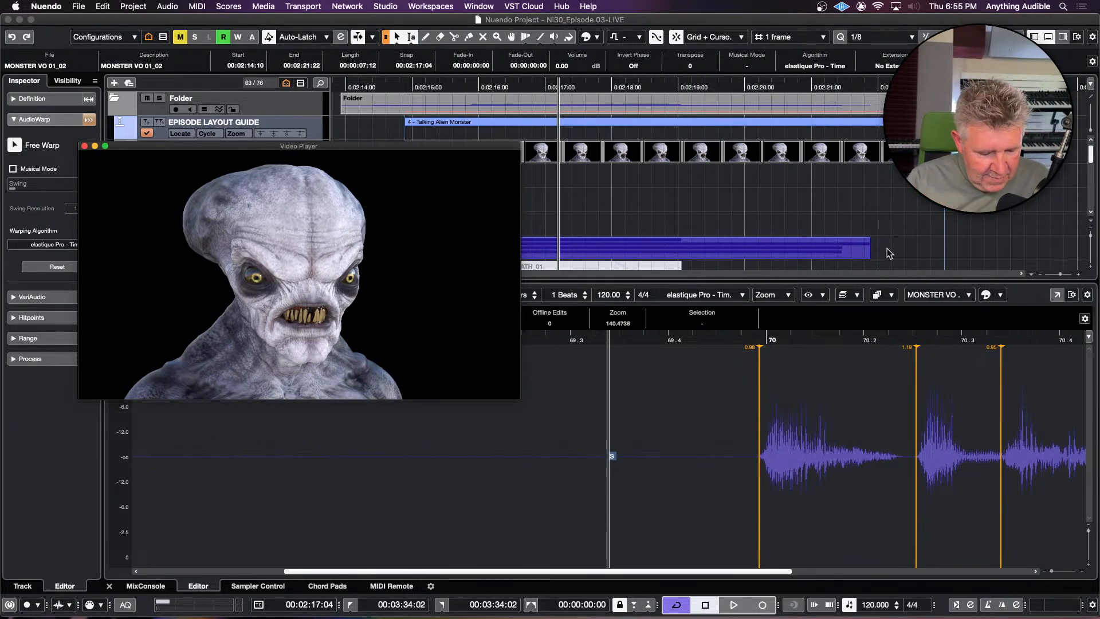
pyautogui.press('Tab')
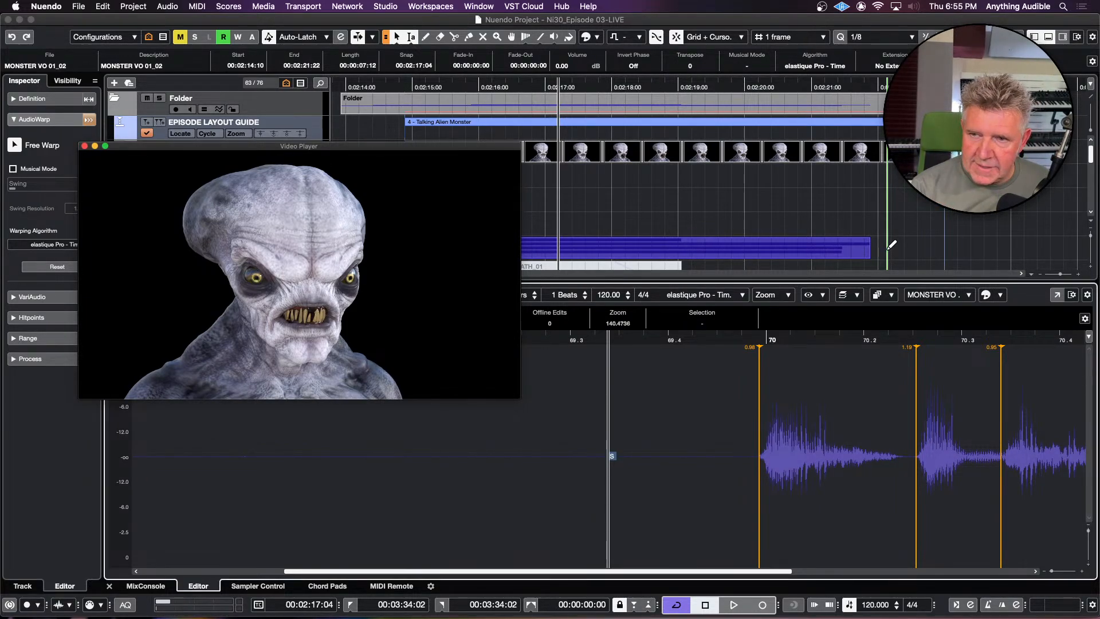
pyautogui.click(912, 242)
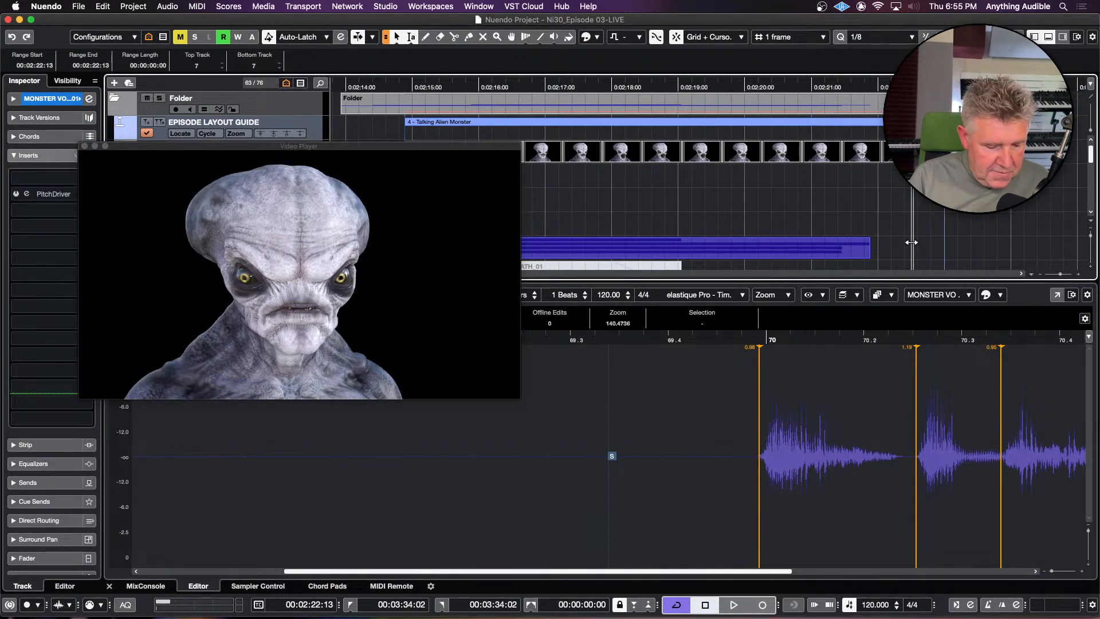
pyautogui.press('alt+super+e')
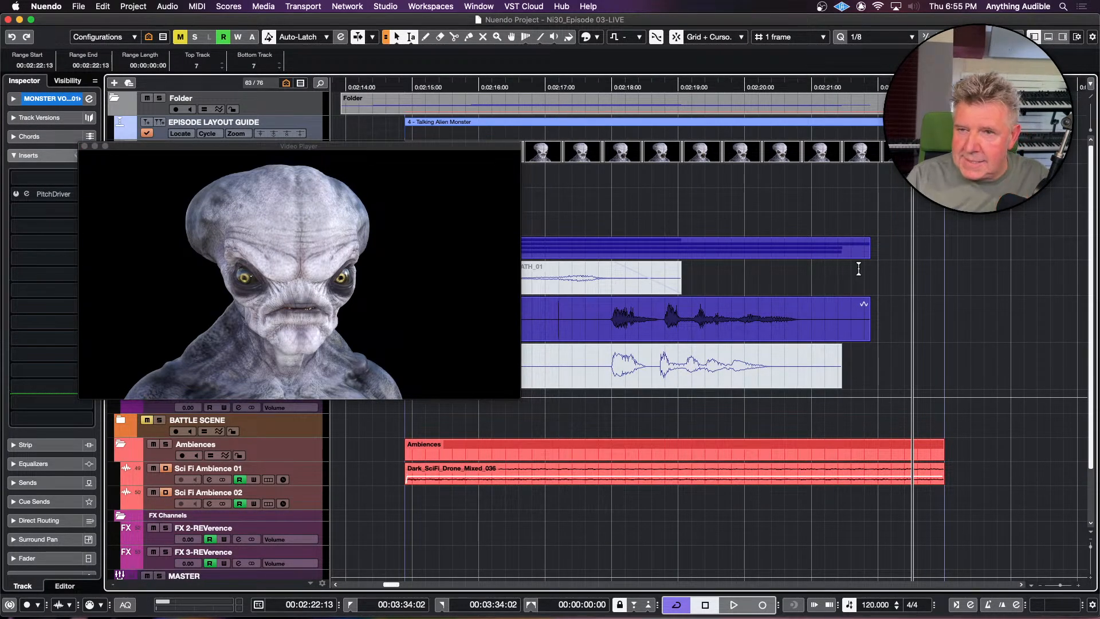
# Step: Open the PitchDriver insert of the MONSTER VO SOURCE 01 track beside the video and play the unprocessed speech from 2:16:18
pyautogui.click(609, 328)
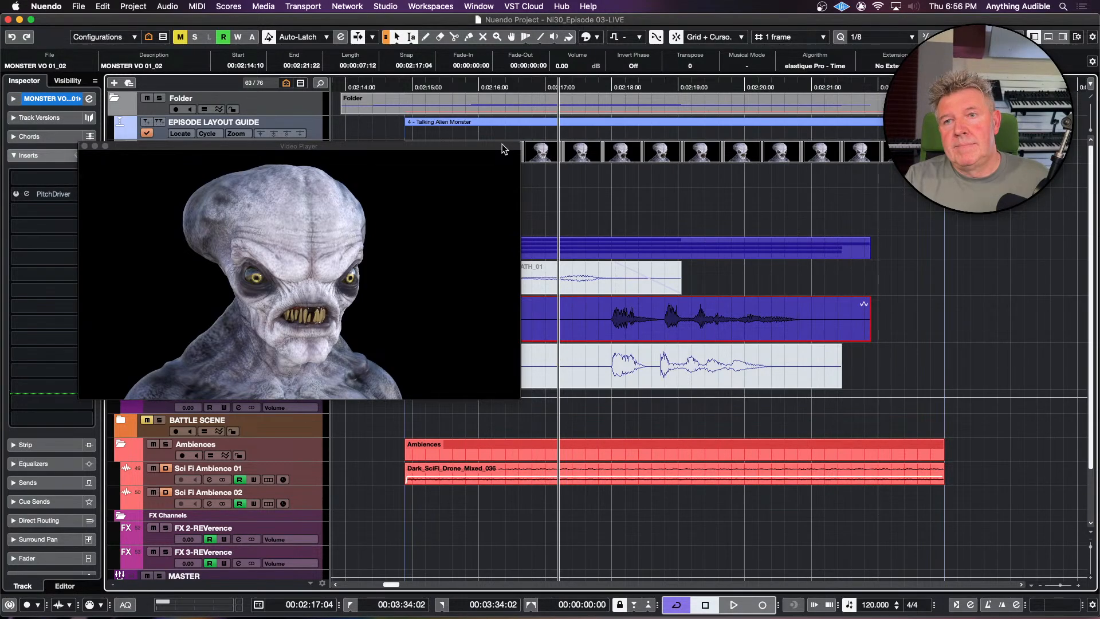
pyautogui.moveTo(502, 143); pyautogui.dragTo(577, 139)
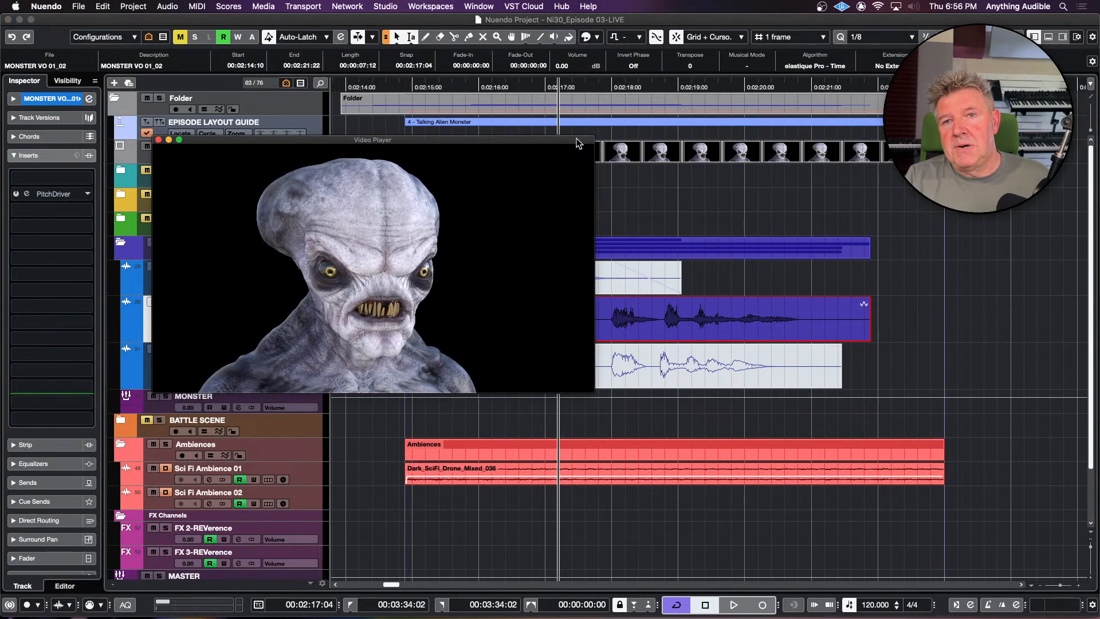
pyautogui.click(59, 191)
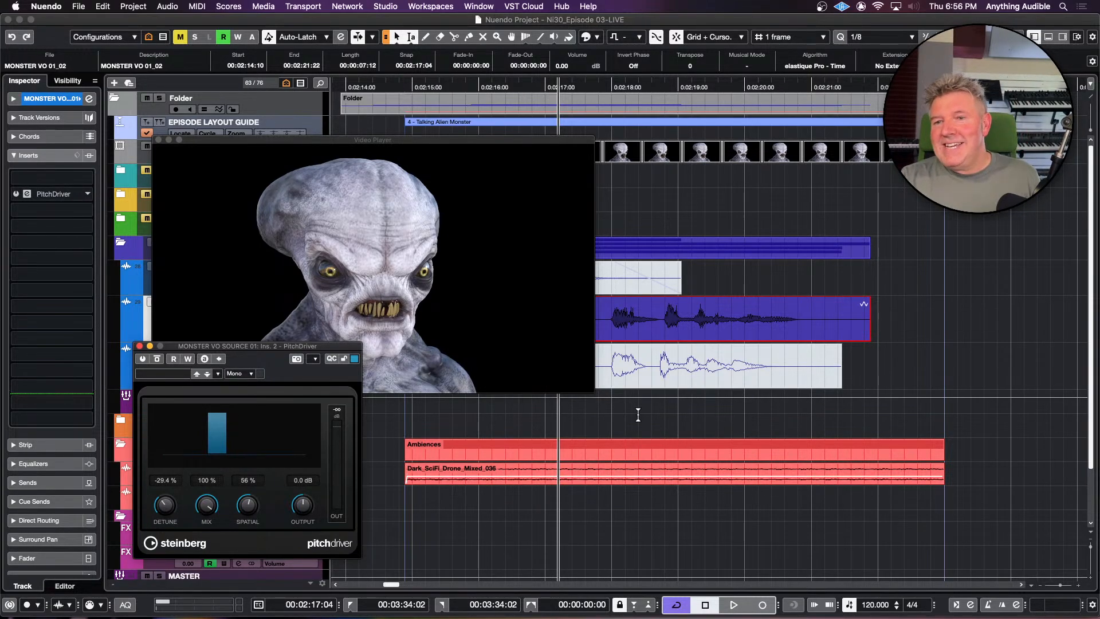
pyautogui.click(526, 424)
pyautogui.press('space')
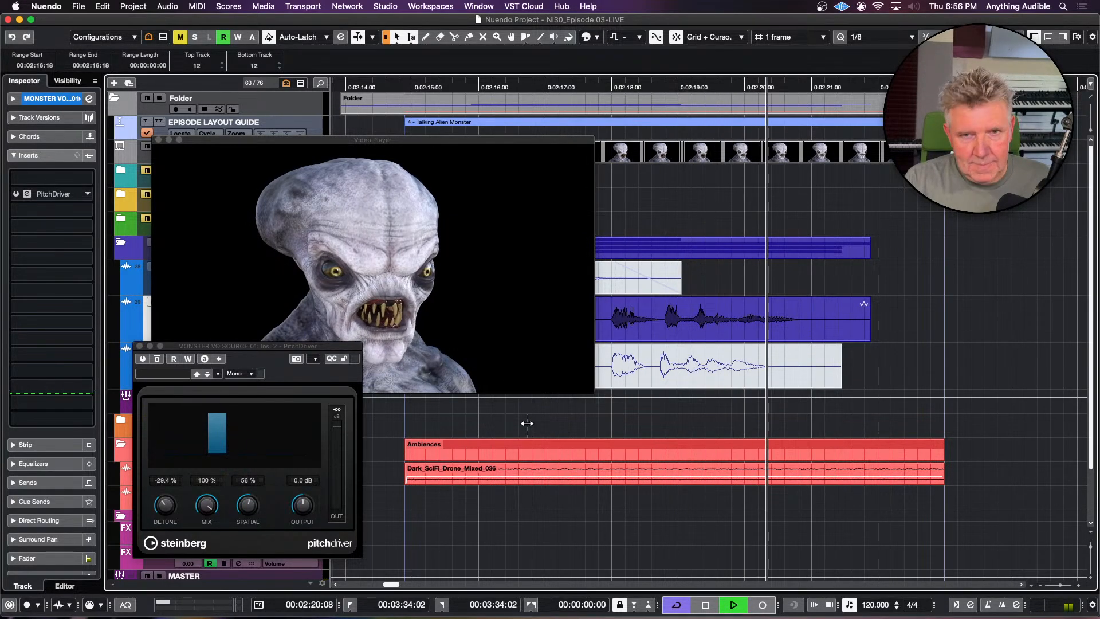
pyautogui.press('space')
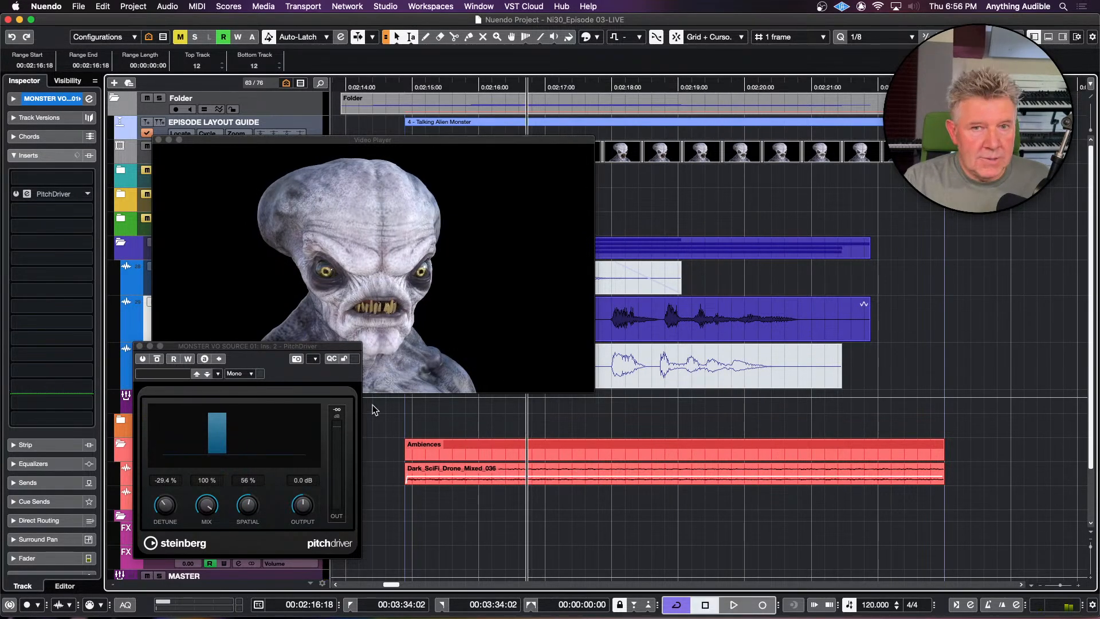
# Step: Activate PitchDriver on the MONSTER VO SOURCE 01 track and play the processed speech against the video
pyautogui.click(143, 359)
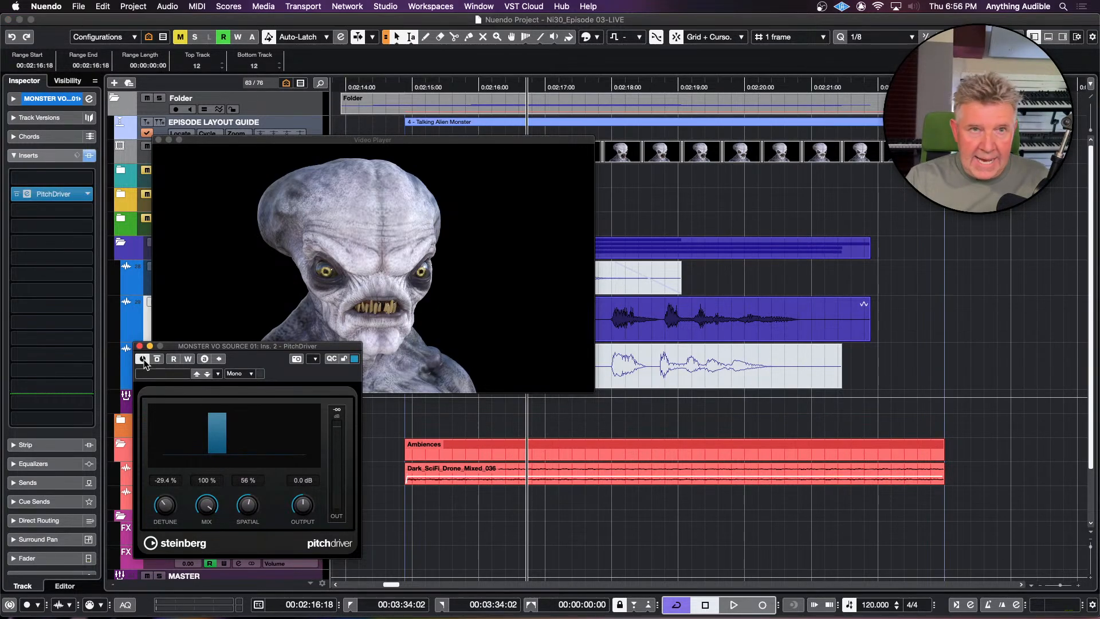
pyautogui.press('space')
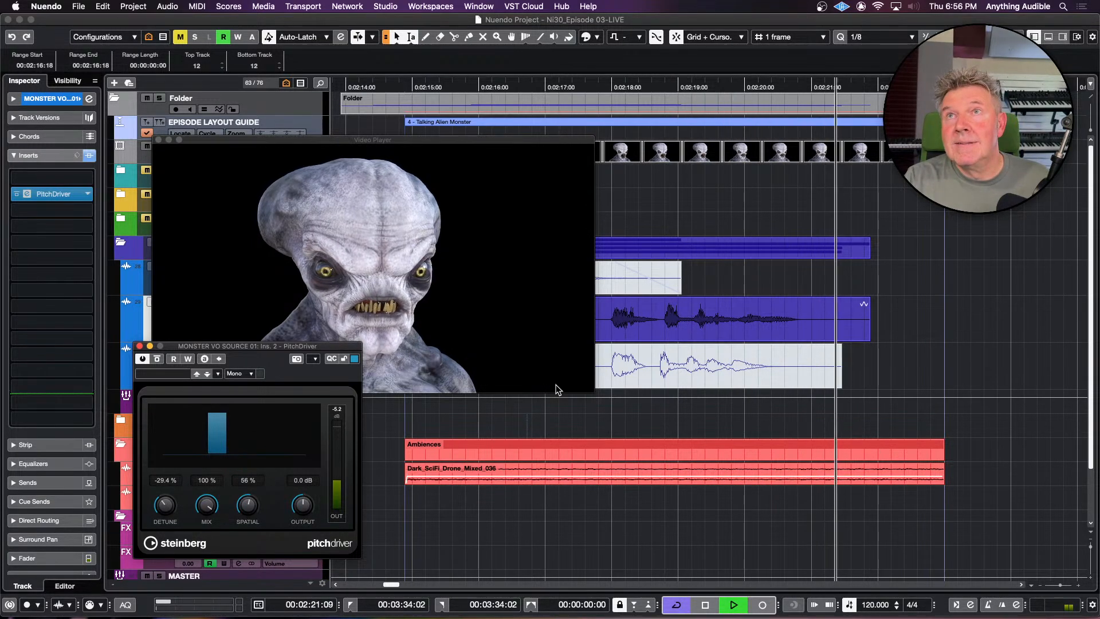
pyautogui.press('space')
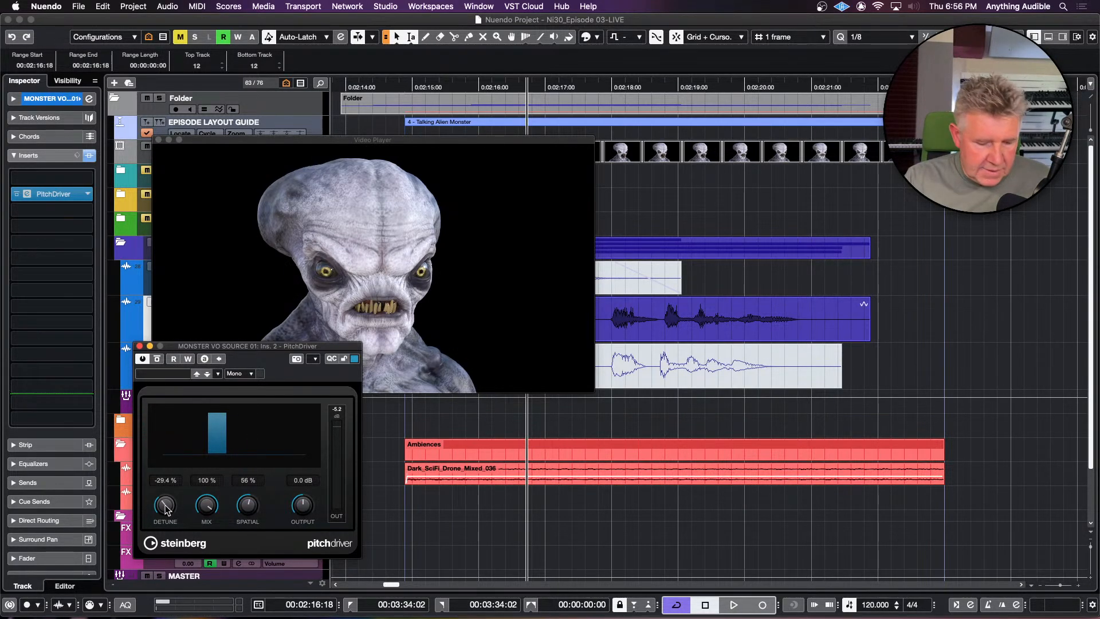
# Step: Audition the monster speech with PitchDriver's Detune at -60.8 % and again at 5.9 %
pyautogui.scroll(-8, 166, 507)
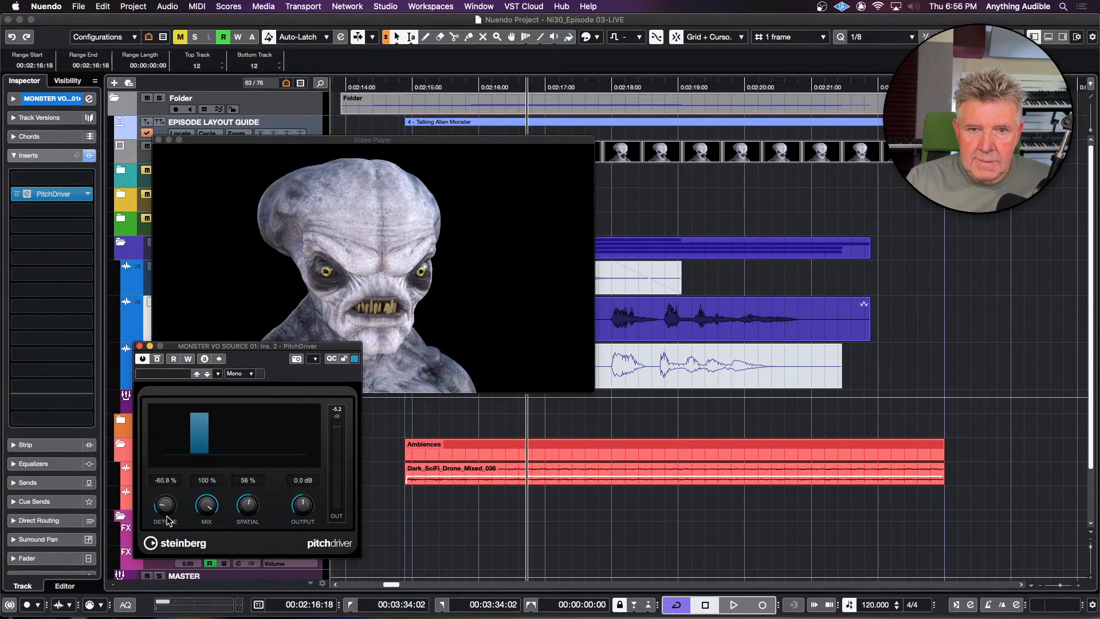
pyautogui.press('space')
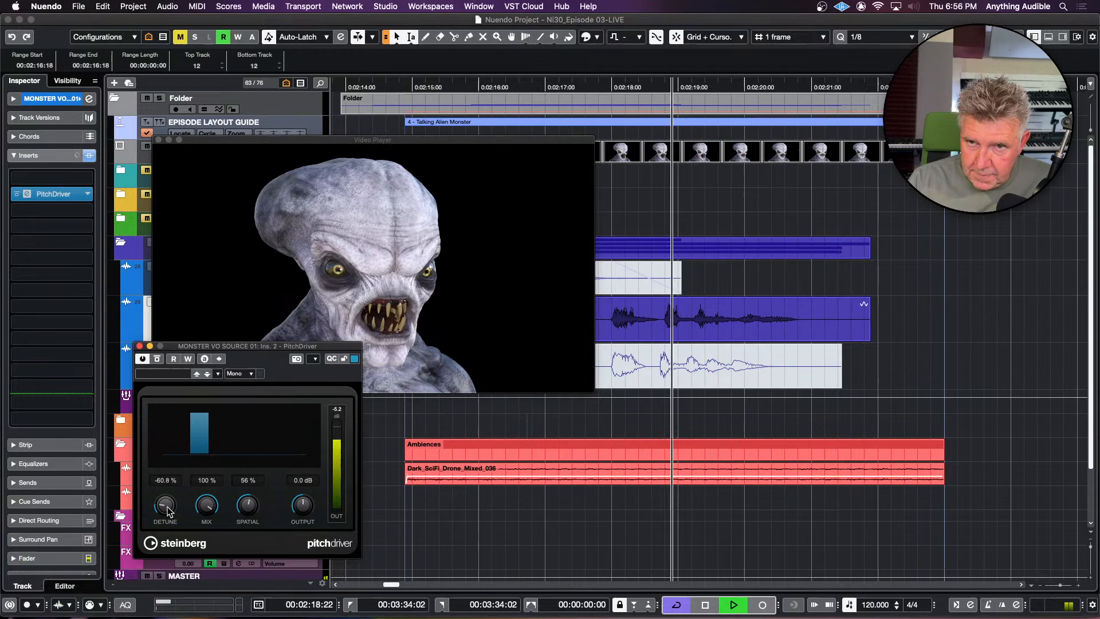
pyautogui.press('space')
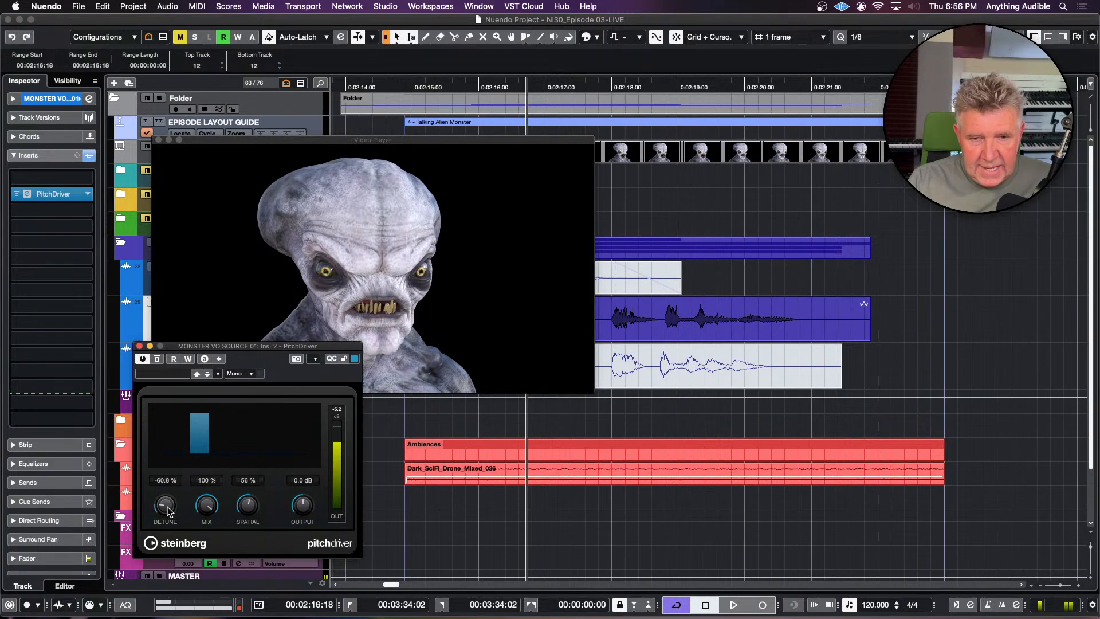
pyautogui.moveTo(168, 510); pyautogui.dragTo(170, 474)
pyautogui.press('space')
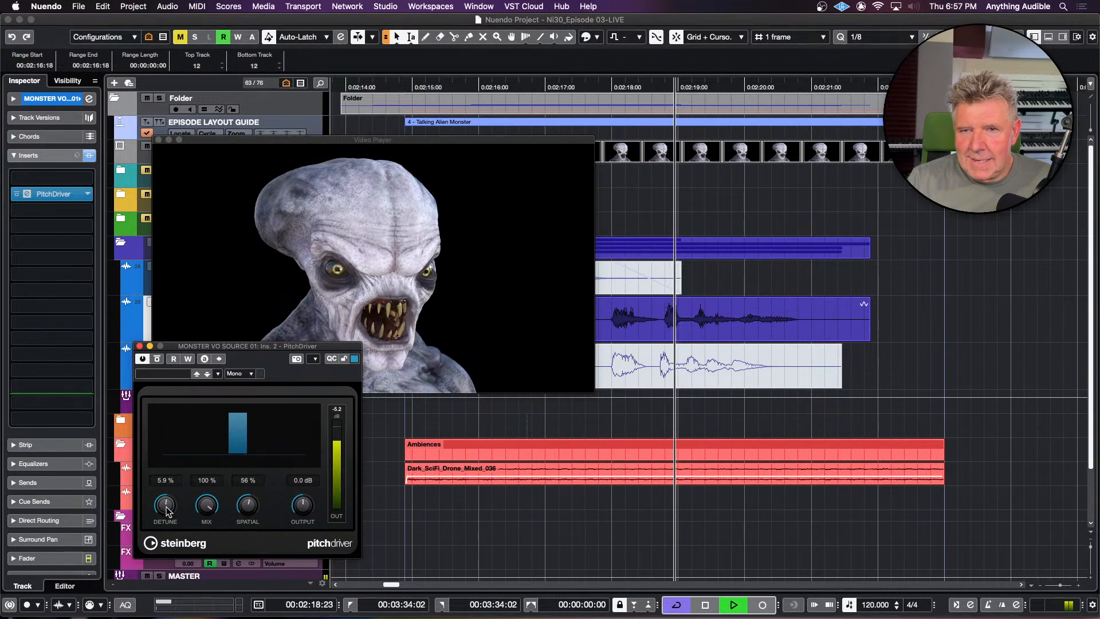
pyautogui.press('space')
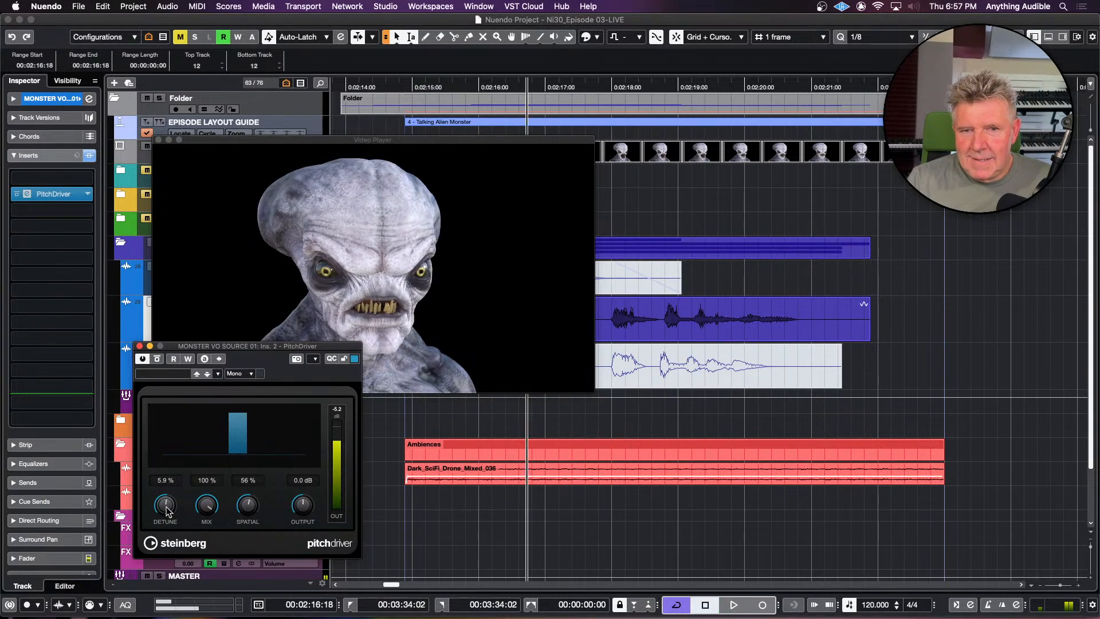
# Step: Raise PitchDriver's Detune to 52.9 % and play the monster speech with it
pyautogui.moveTo(166, 510); pyautogui.dragTo(169, 484)
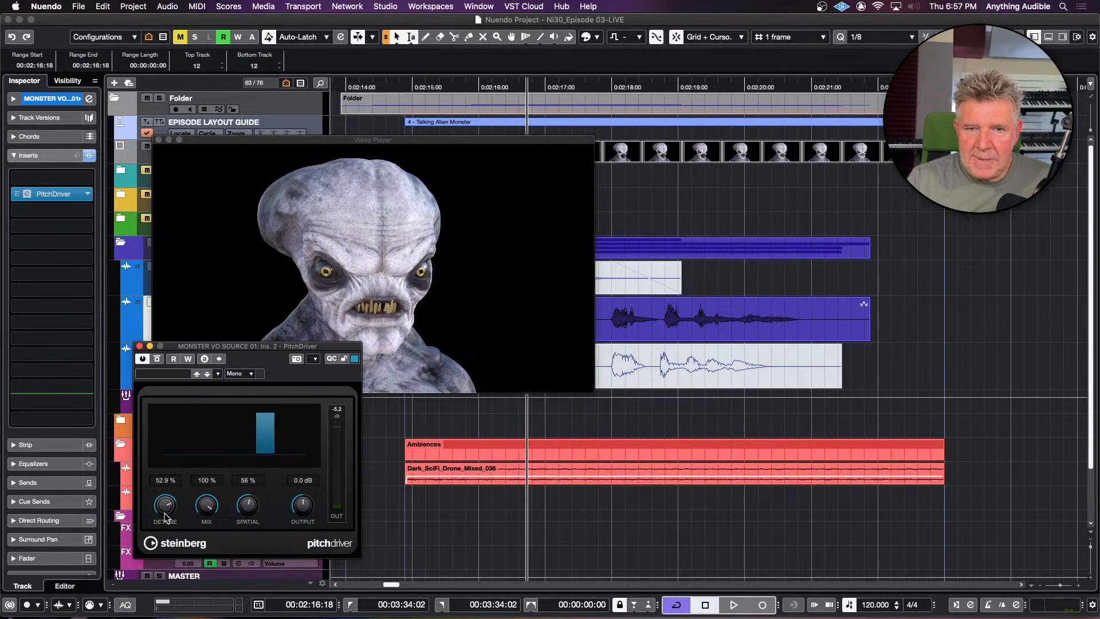
pyautogui.press('space')
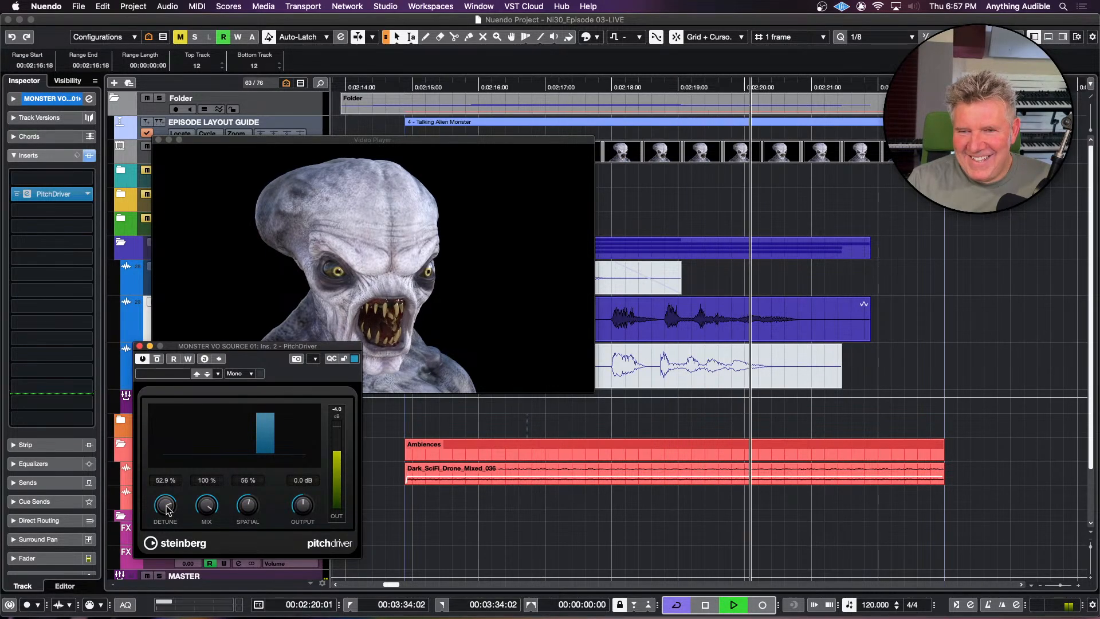
pyautogui.press('space')
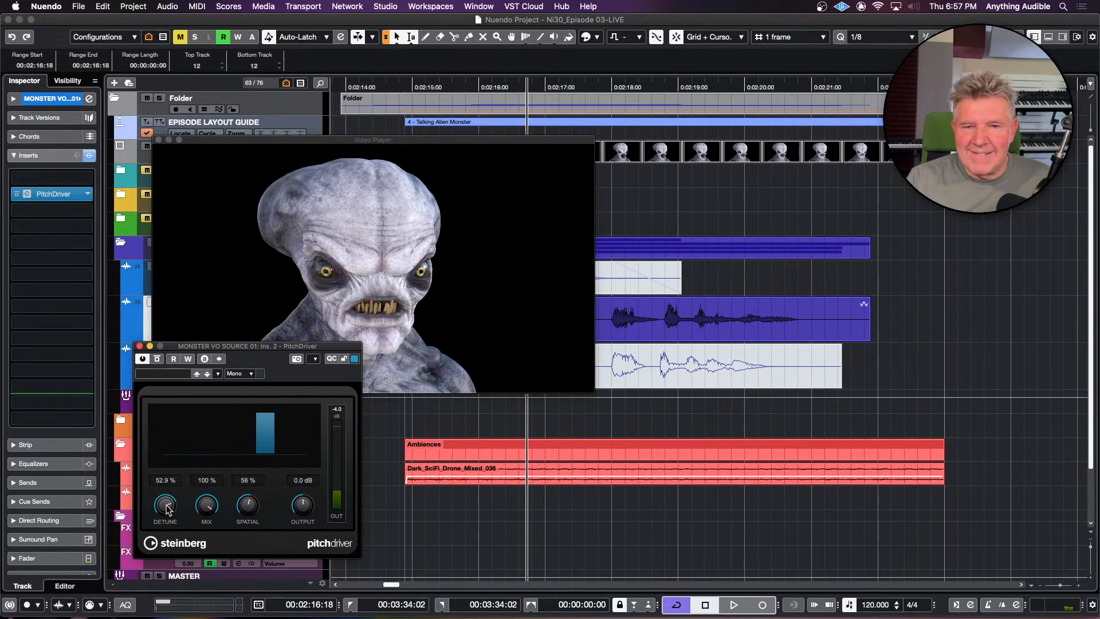
# Step: Set PitchDriver's Detune to -26.5 % and play the monster speech against the video
pyautogui.moveTo(168, 508); pyautogui.dragTo(167, 534)
pyautogui.moveTo(165, 537); pyautogui.dragTo(164, 549)
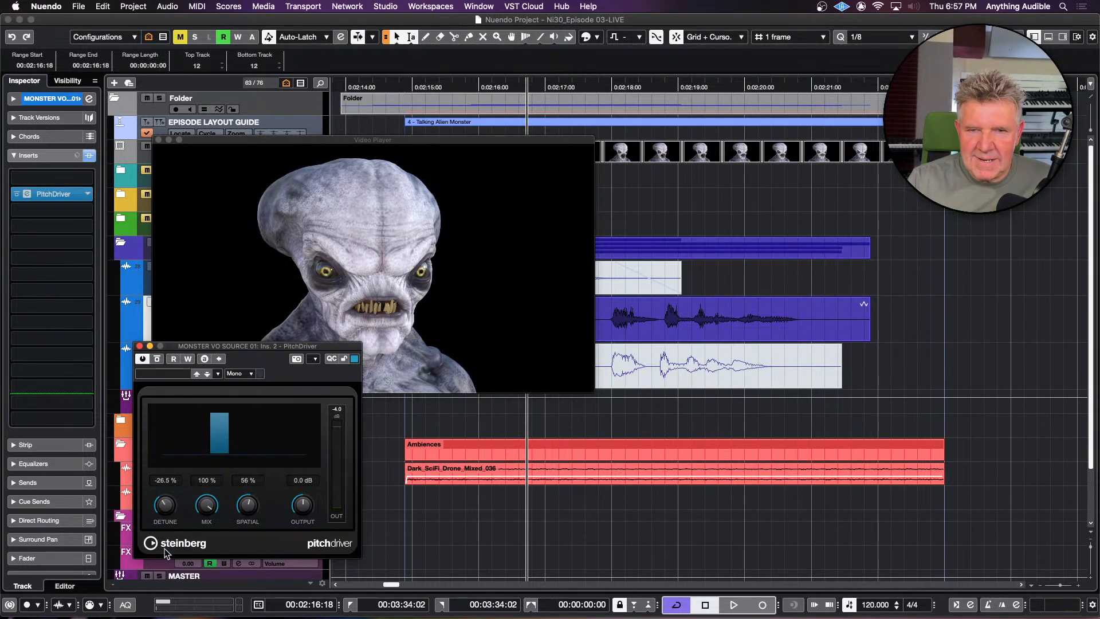
pyautogui.press('space')
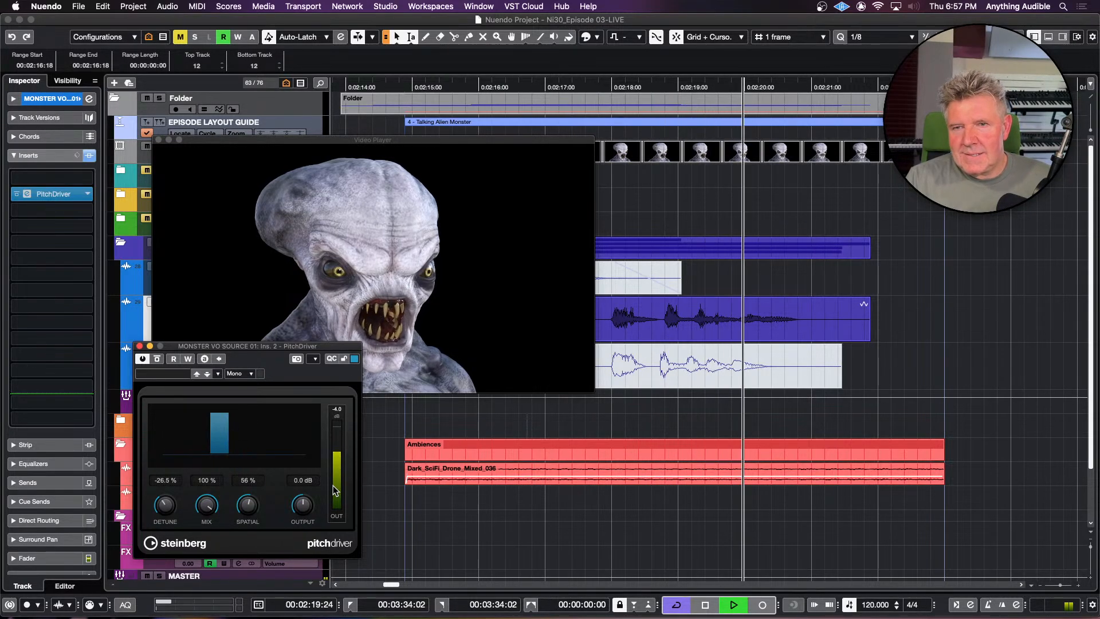
pyautogui.press('space')
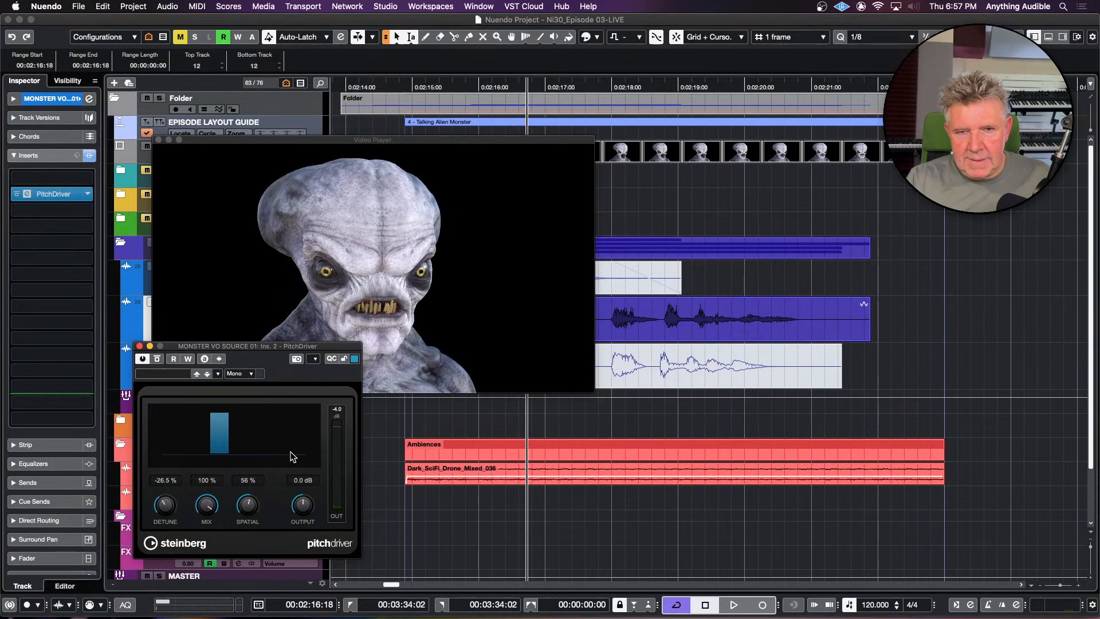
# Step: Lower PitchDriver's Mix to 62 % while auditioning the monster speech, and close the plug-in
pyautogui.moveTo(207, 504)
pyautogui.mouseDown()
pyautogui.moveTo(205, 526)
pyautogui.moveTo(208, 508)
pyautogui.mouseUp()
pyautogui.press('space')
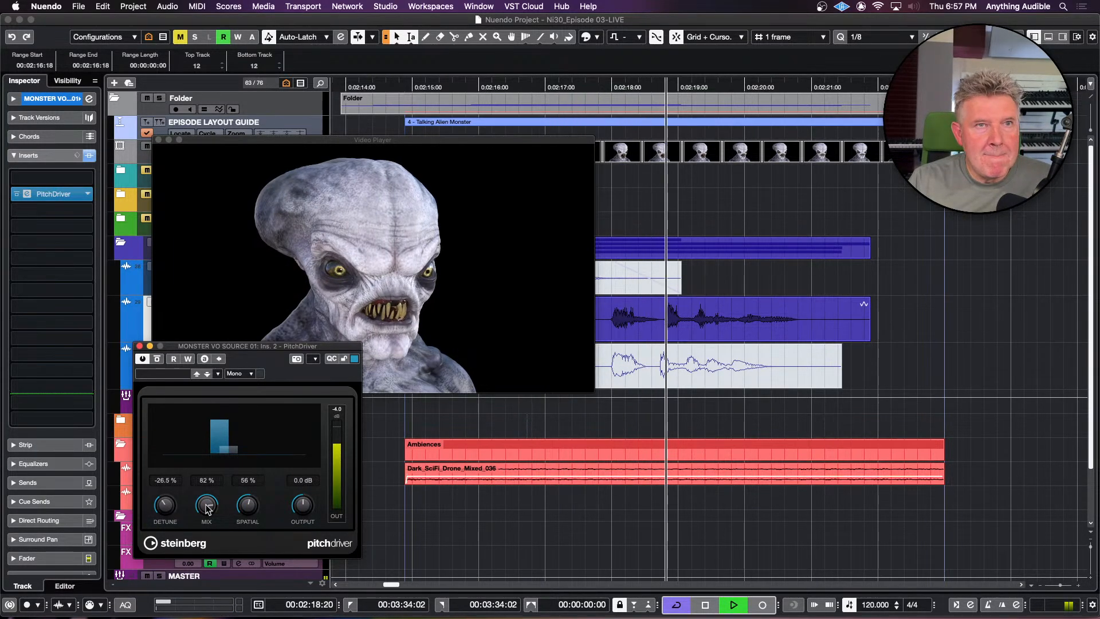
pyautogui.moveTo(207, 507); pyautogui.dragTo(205, 530)
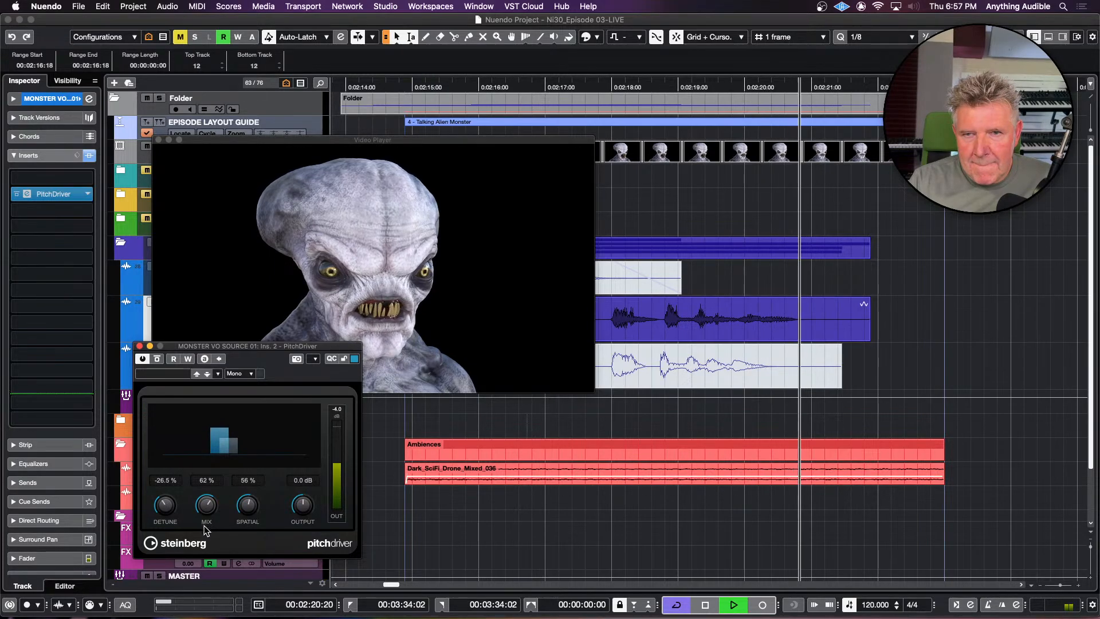
pyautogui.press('space')
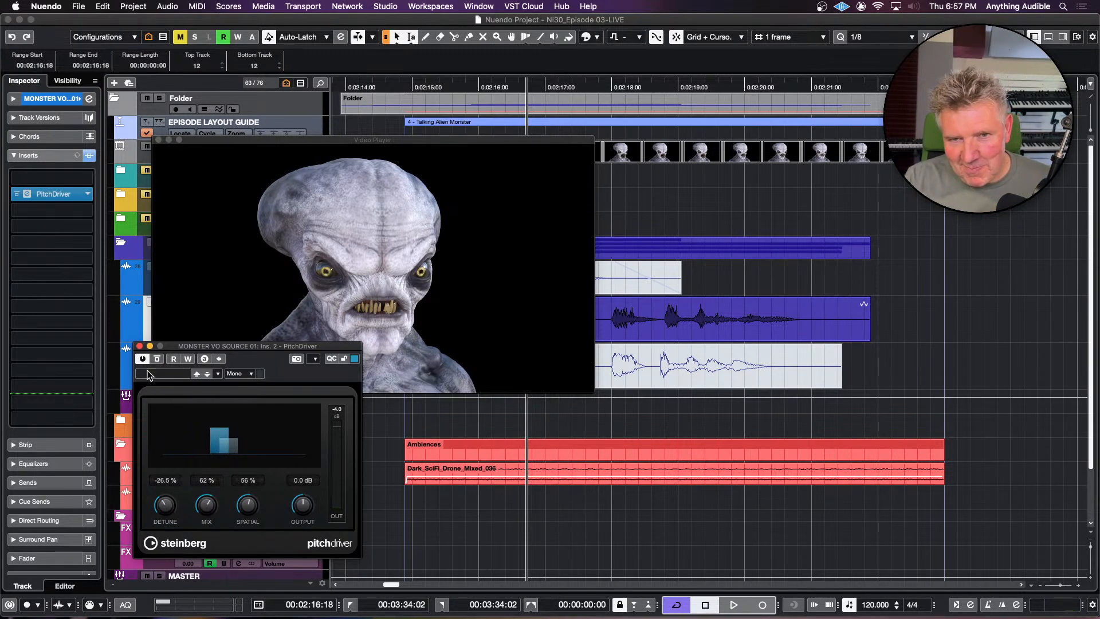
pyautogui.click(138, 346)
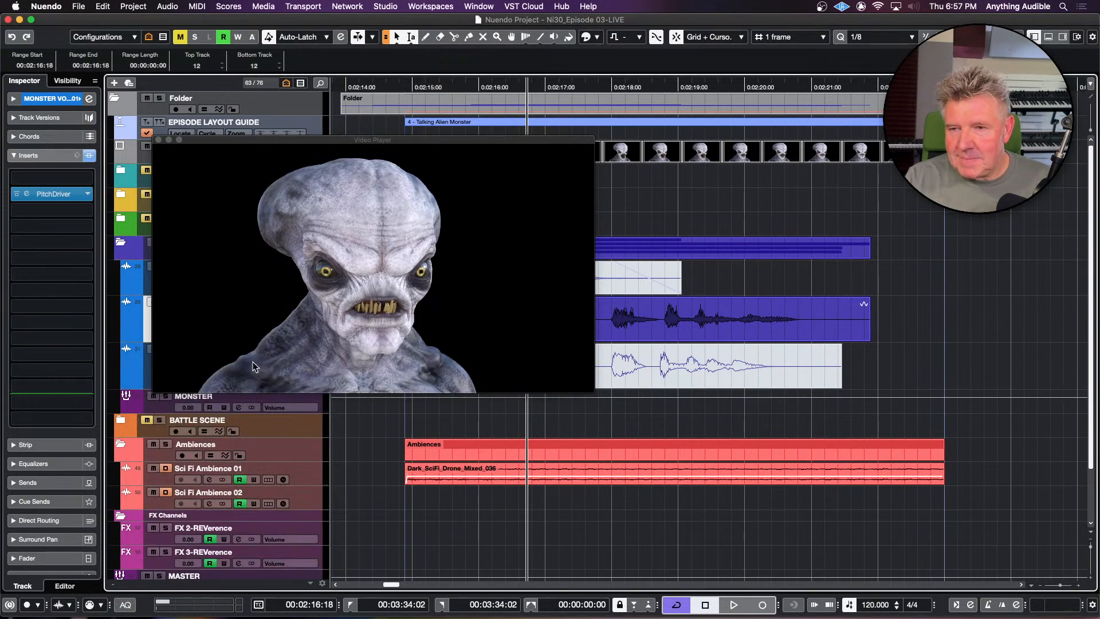
# Step: Unmute the MONSTER VO 02_01 event and open it in the sample editor with Free Warp at its speech waveform
pyautogui.click(616, 383)
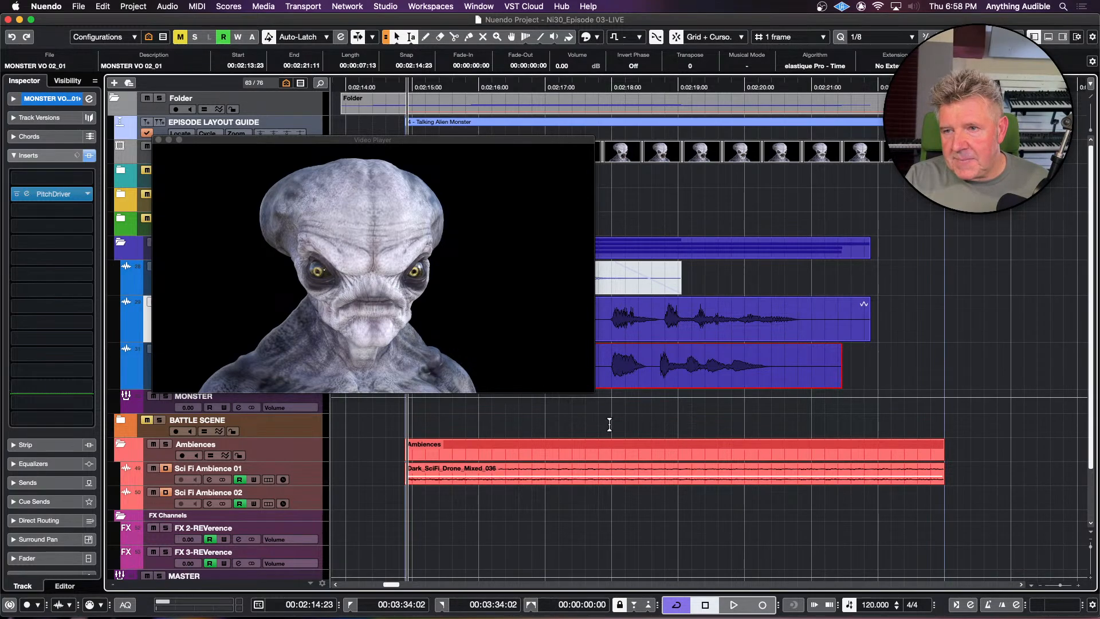
pyautogui.hscroll(-3, 609, 424)
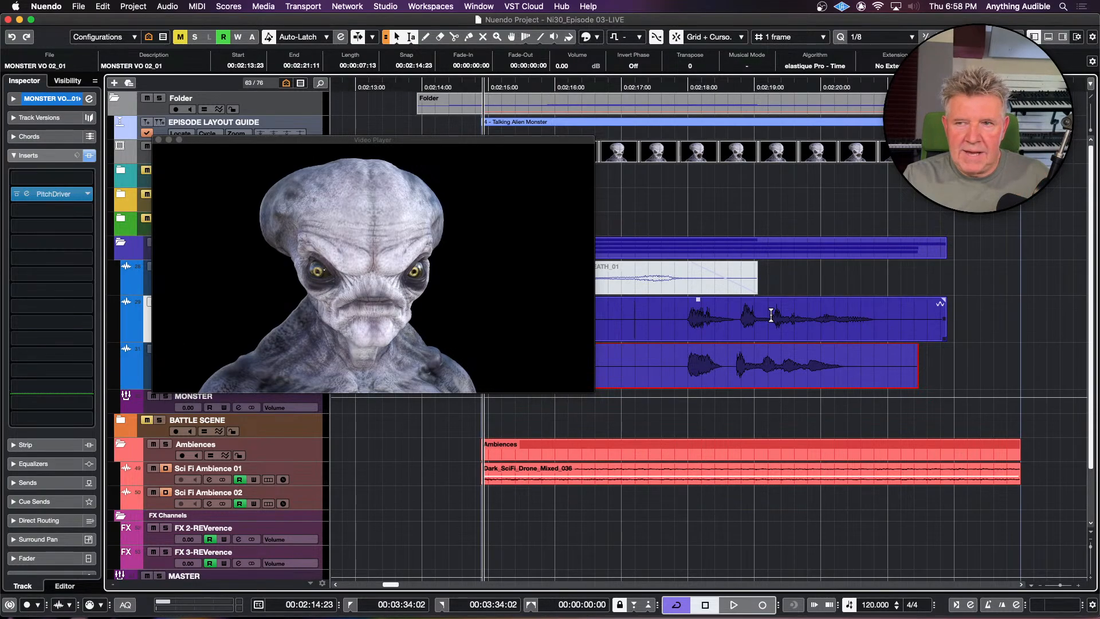
pyautogui.doubleClick(681, 381)
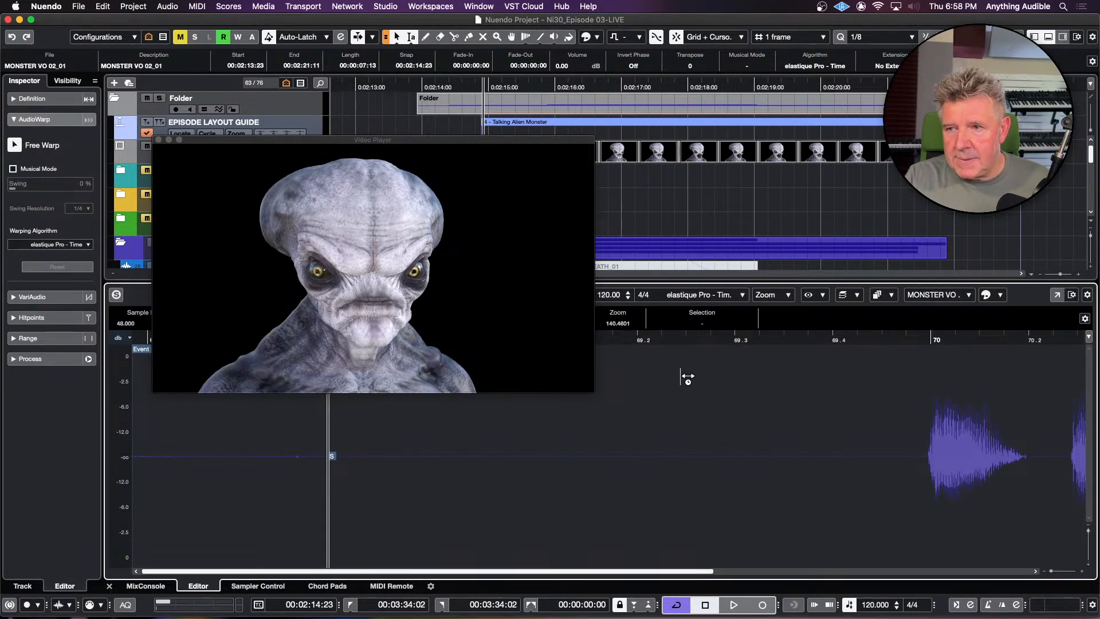
pyautogui.hscroll(5, 770, 415)
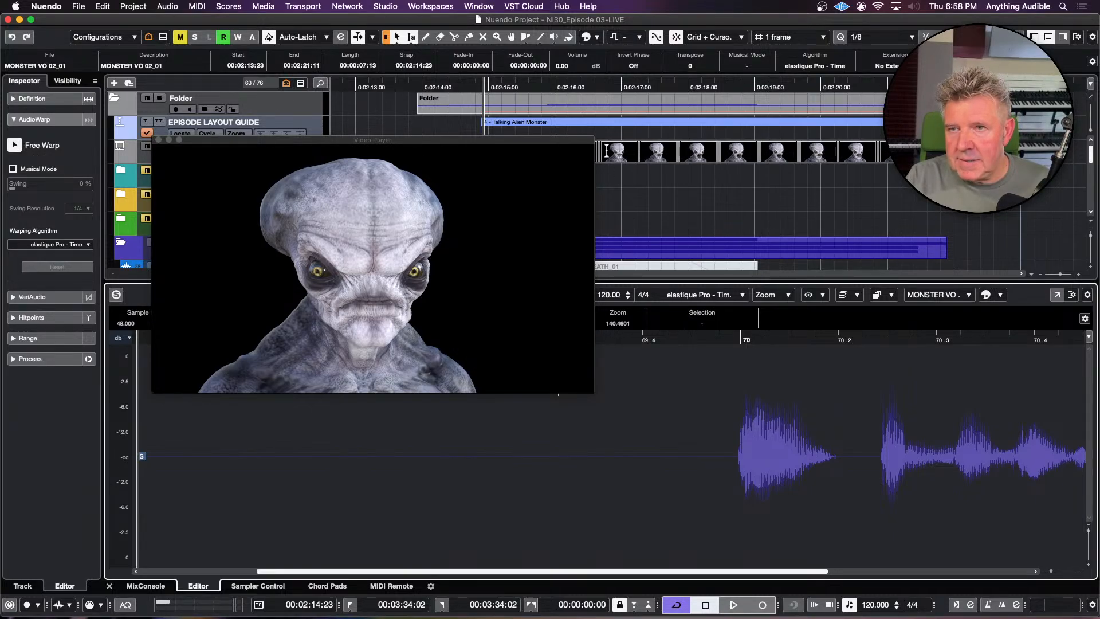
# Step: Move the video player clear of the voice events and add a Free Warp marker just before the first word of MONSTER VO 02_01
pyautogui.click(511, 148)
pyautogui.moveTo(507, 140); pyautogui.dragTo(390, 168)
pyautogui.scroll(-6, 680, 217)
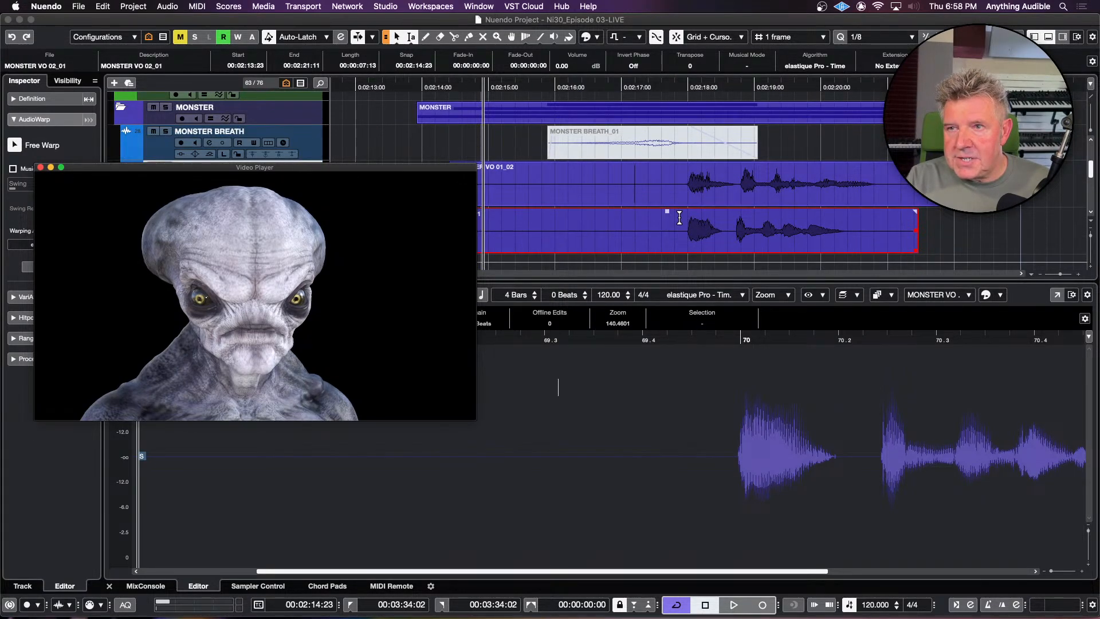
pyautogui.click(676, 243)
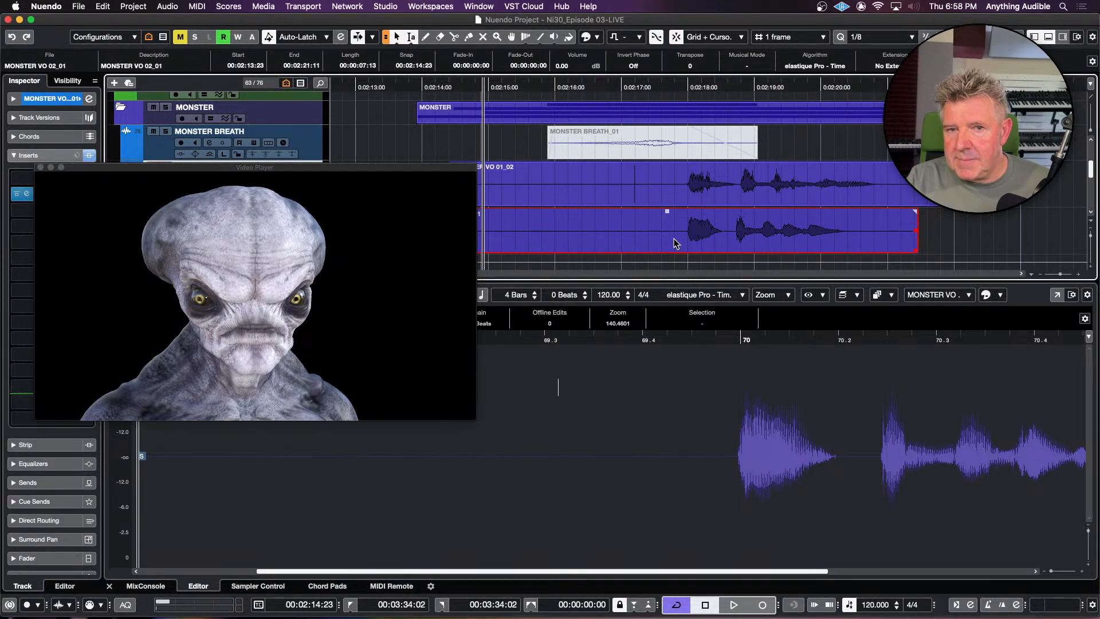
pyautogui.click(742, 358)
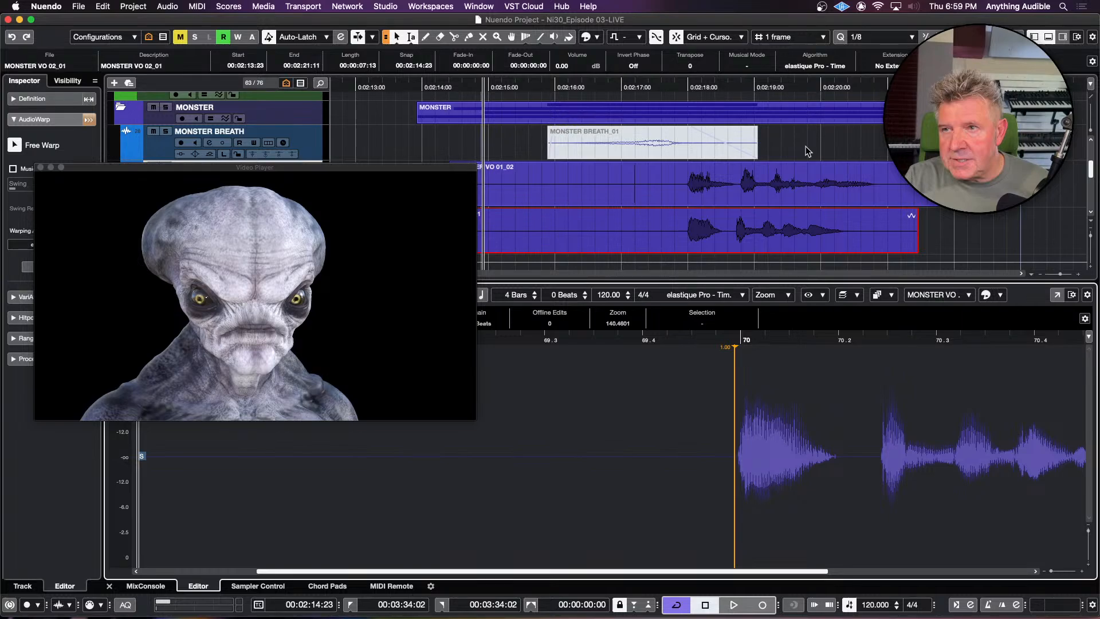
# Step: Add a Free Warp marker at the onset of MONSTER VO 02_01's second word and stretch it to 02:18:19 to match MONSTER VO 01_02
pyautogui.press('h')
pyautogui.click(713, 148)
pyautogui.press('h')
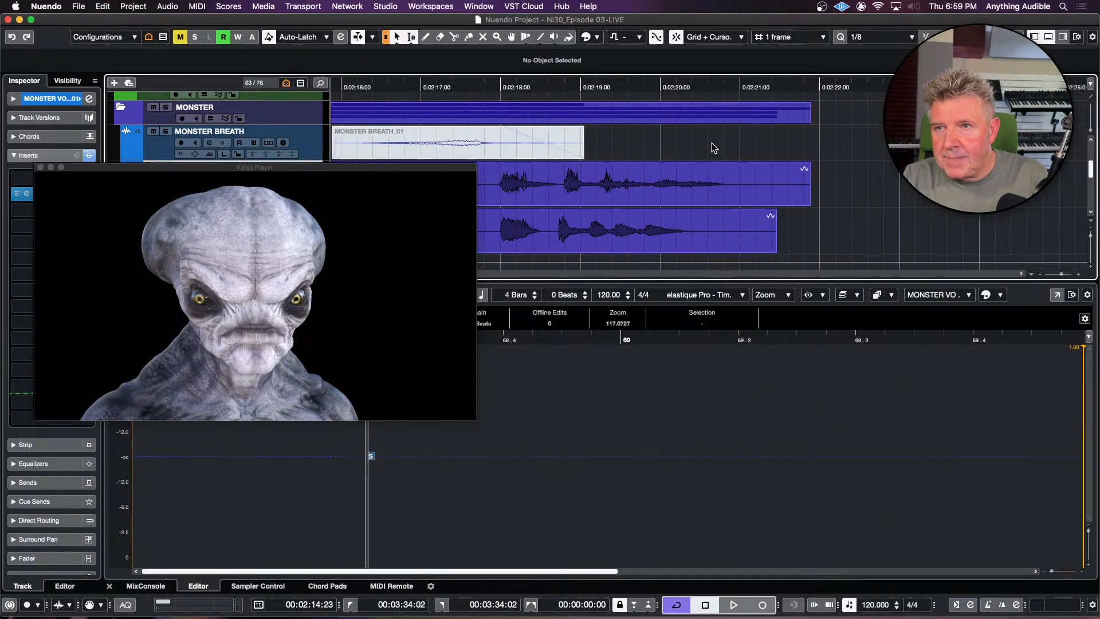
pyautogui.press('h')
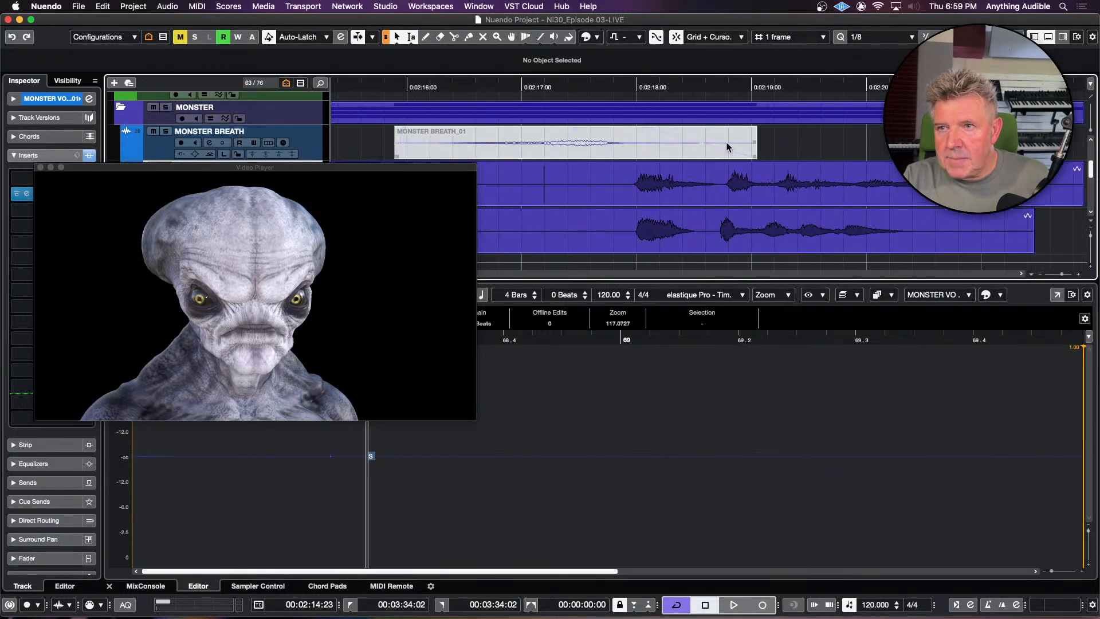
pyautogui.hscroll(5, 664, 404)
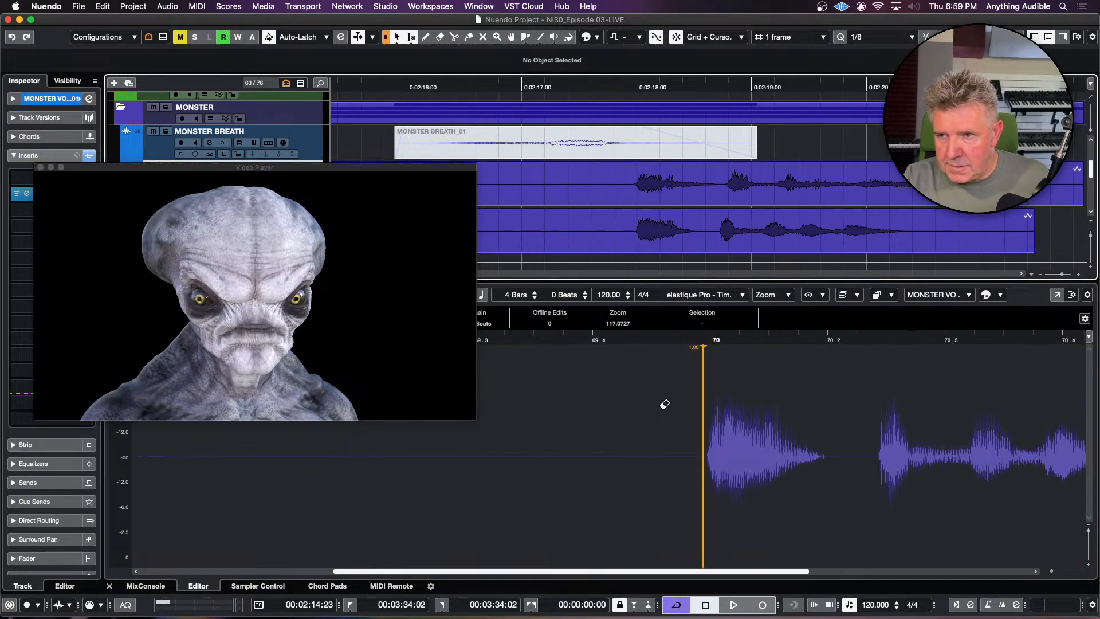
pyautogui.hscroll(5, 665, 404)
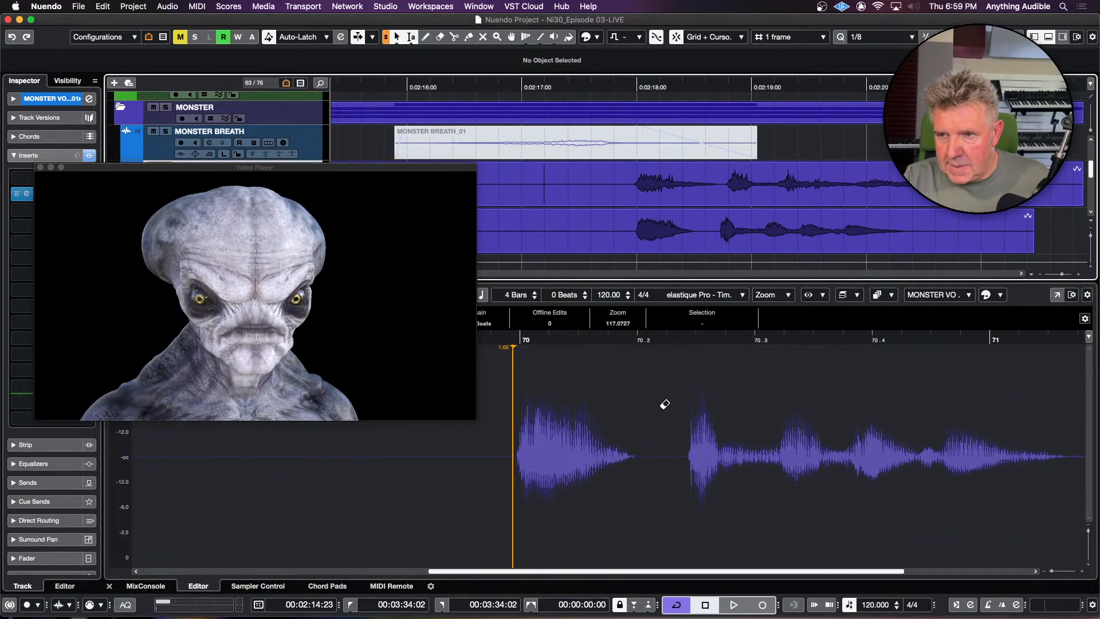
pyautogui.click(727, 233)
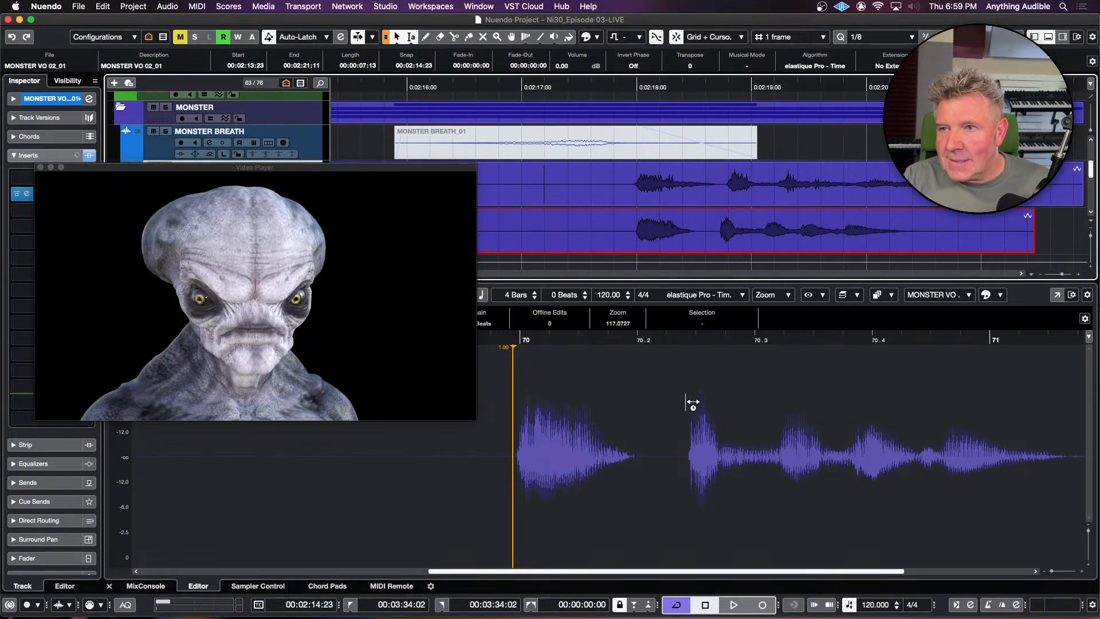
pyautogui.moveTo(693, 404); pyautogui.dragTo(711, 404)
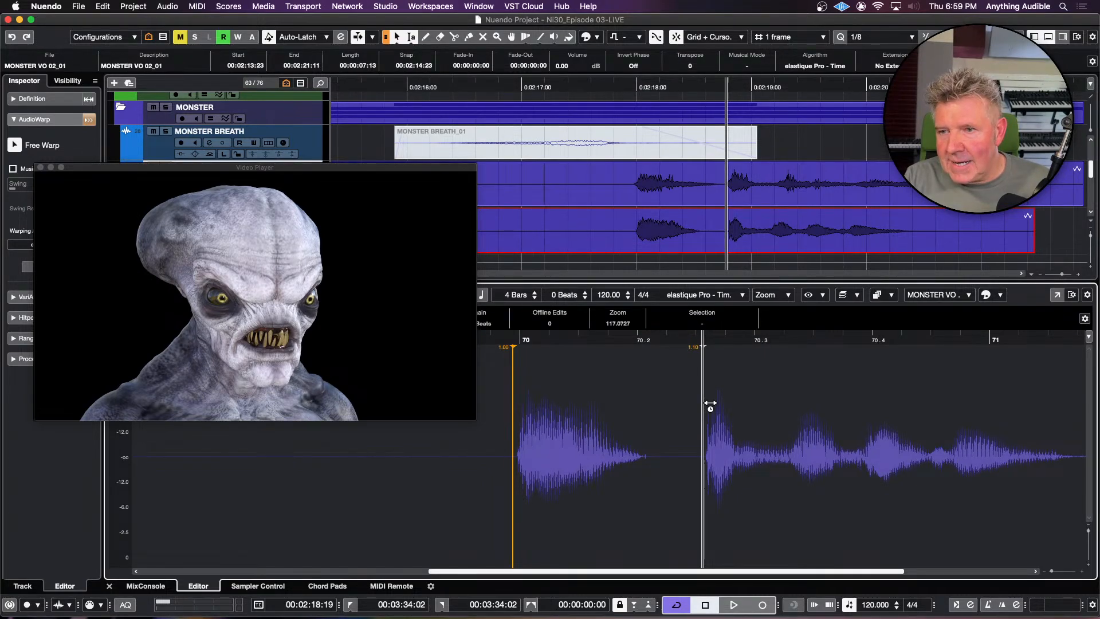
# Step: Play both monster voice layers against the video to check the warped second word
pyautogui.press('space')
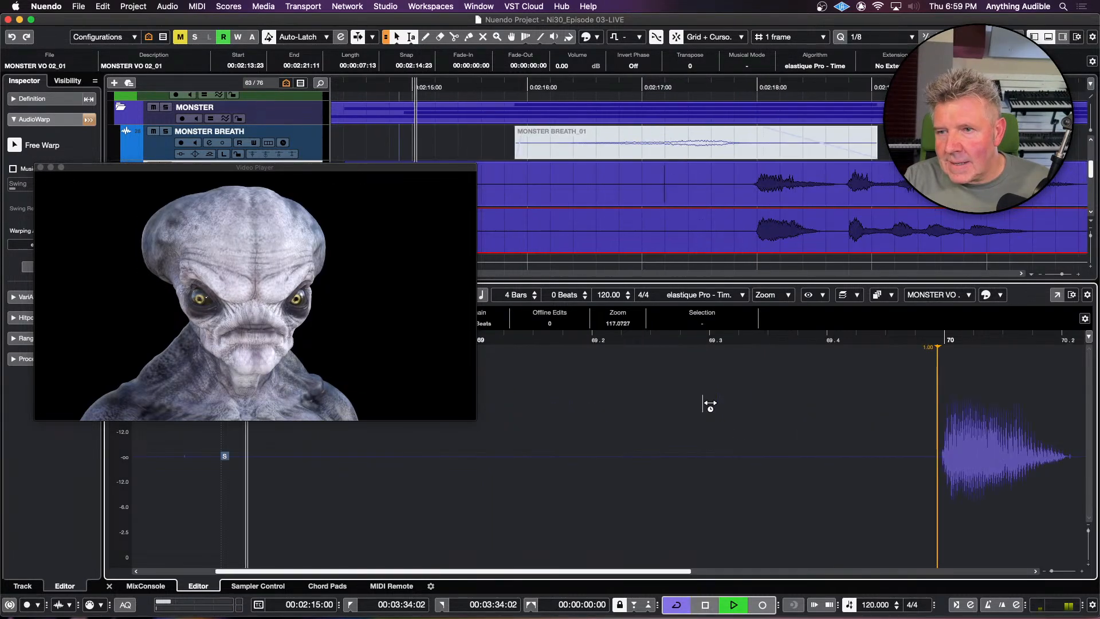
pyautogui.press('space')
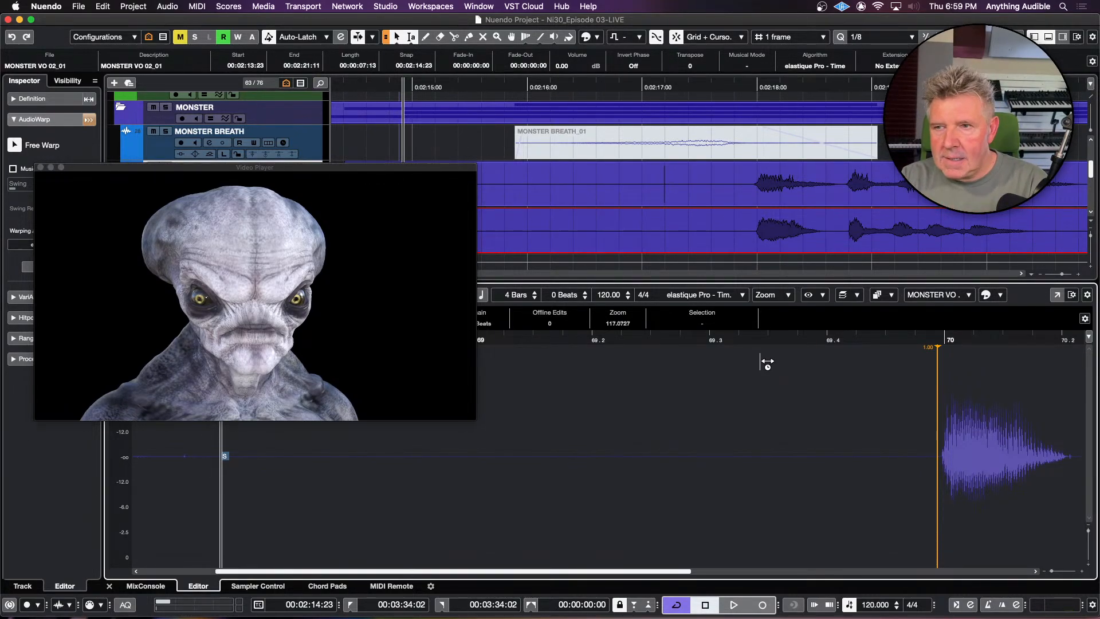
pyautogui.click(857, 335)
pyautogui.press('space')
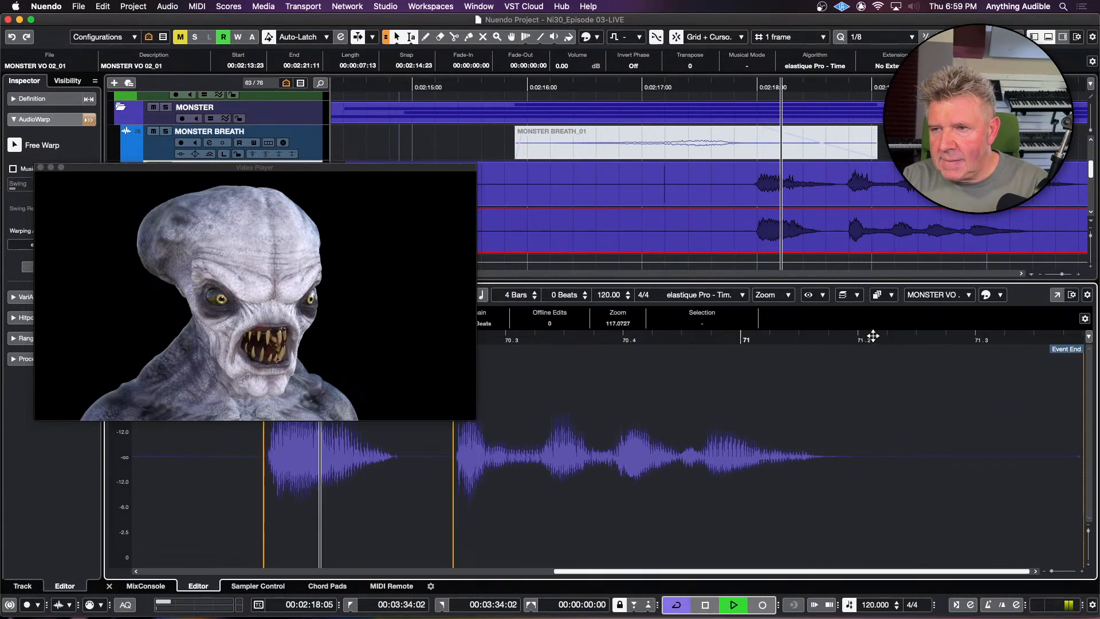
pyautogui.press('space')
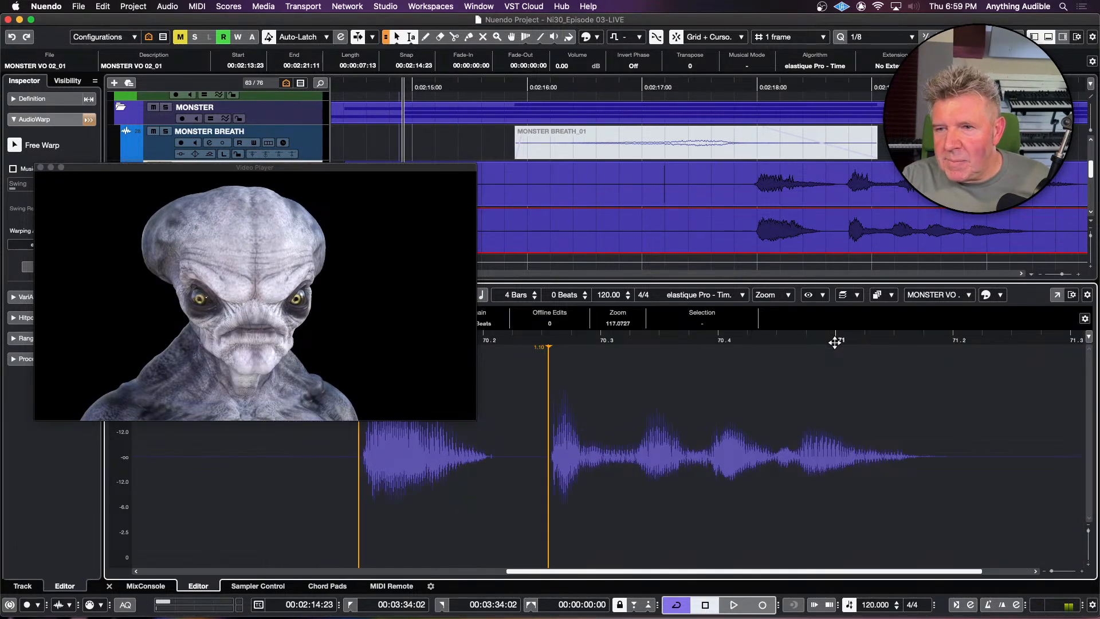
# Step: Set MONSTER VO 02_01's snap point to 02:17:20, just before the first word, and play the speech
pyautogui.hscroll(-5, 835, 343)
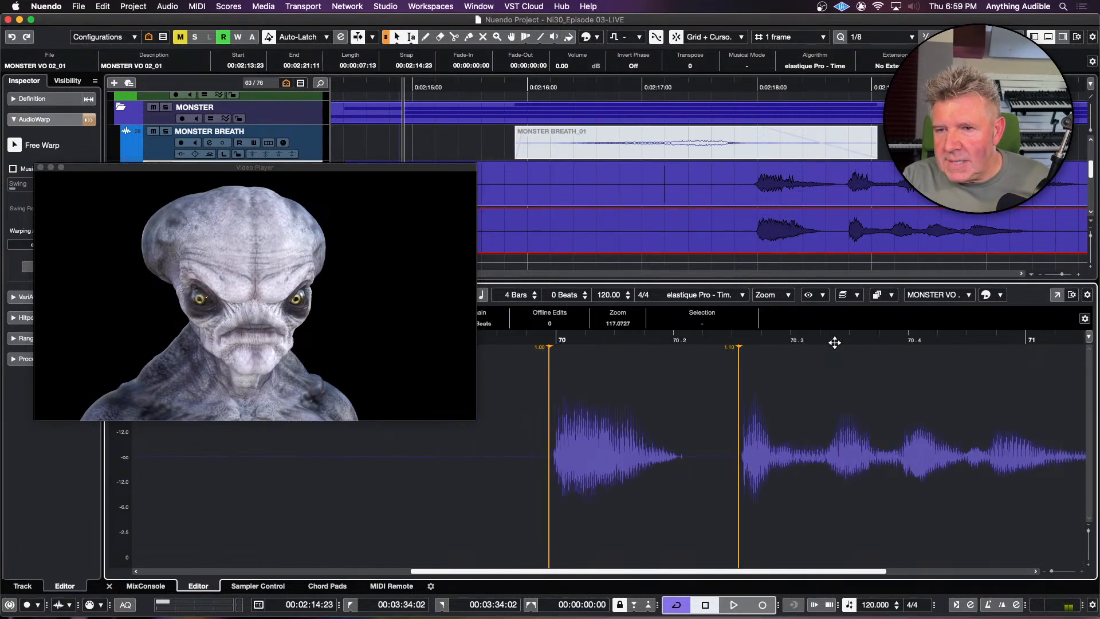
pyautogui.click(609, 337)
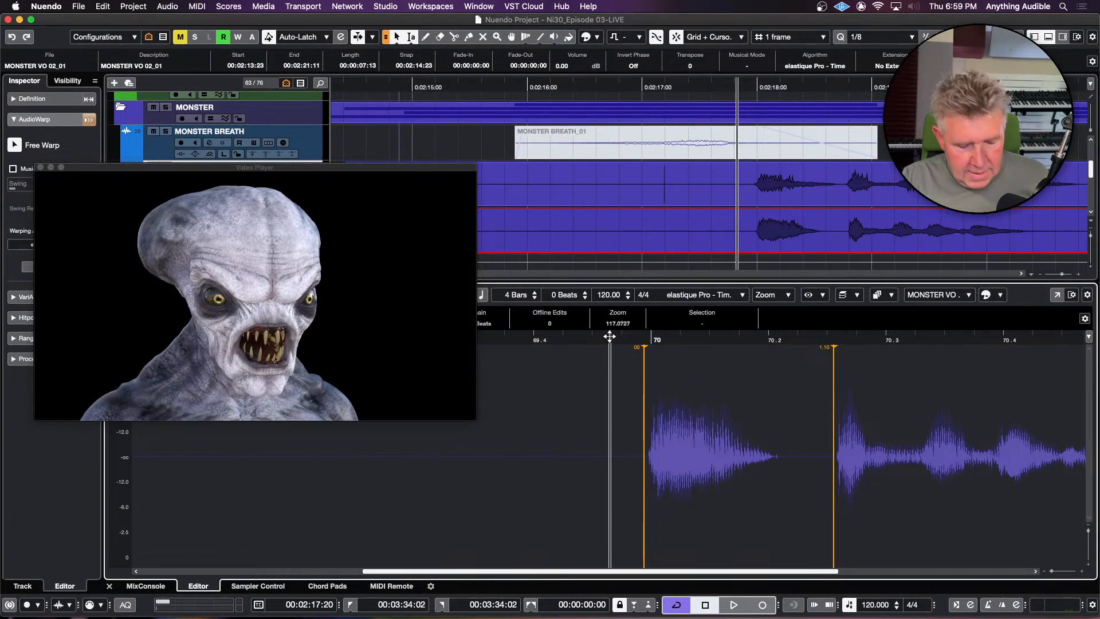
pyautogui.hotkey('alt', 's')
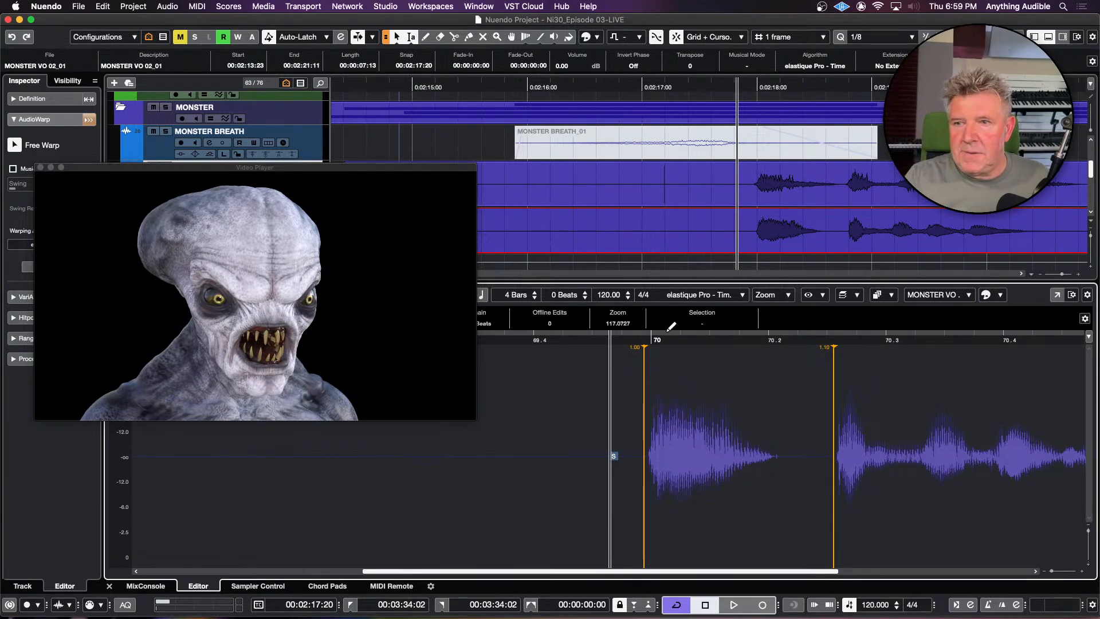
pyautogui.press('space')
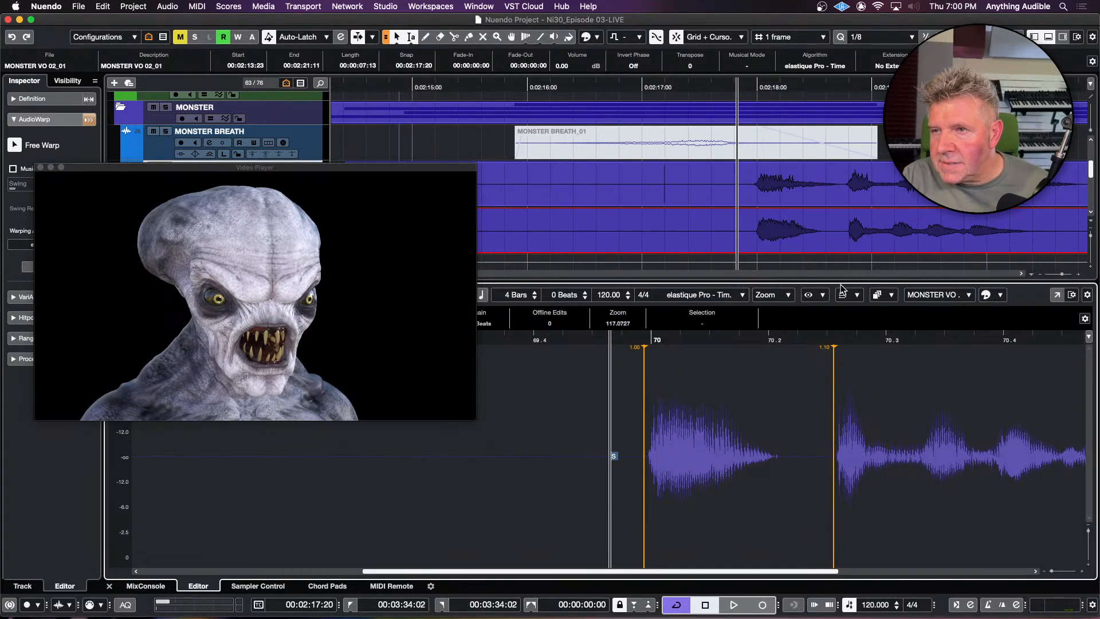
# Step: Add a Free Warp marker at the third speech peak of MONSTER VO 02_01, stretch it to 02:19:05 and audition it
pyautogui.hscroll(2, 897, 138)
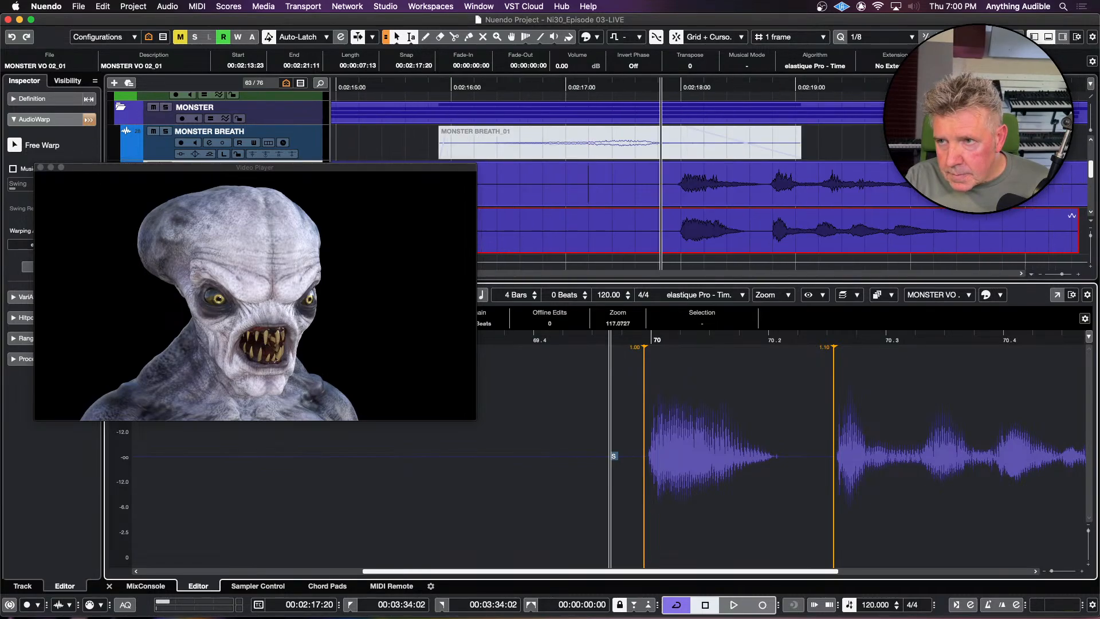
pyautogui.hscroll(2, 897, 138)
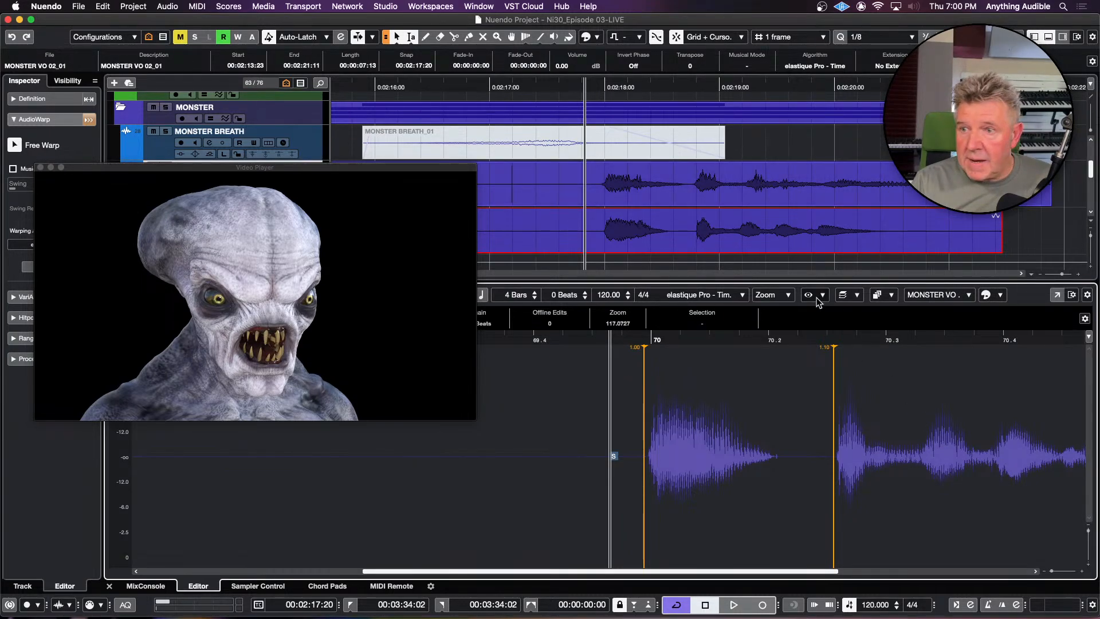
pyautogui.click(920, 448)
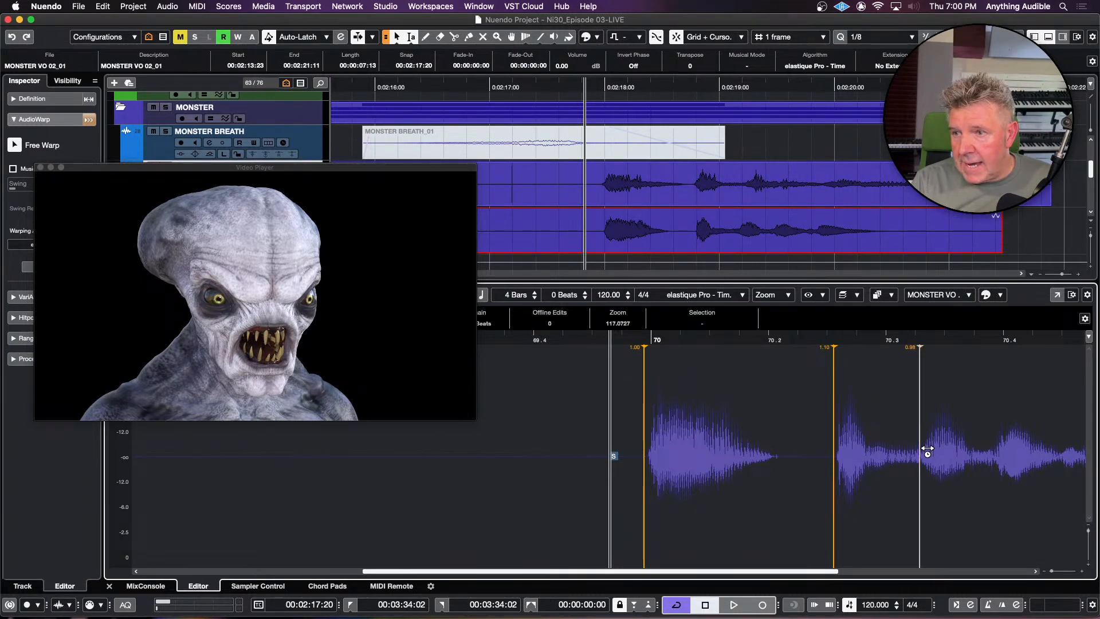
pyautogui.moveTo(928, 448); pyautogui.dragTo(949, 451)
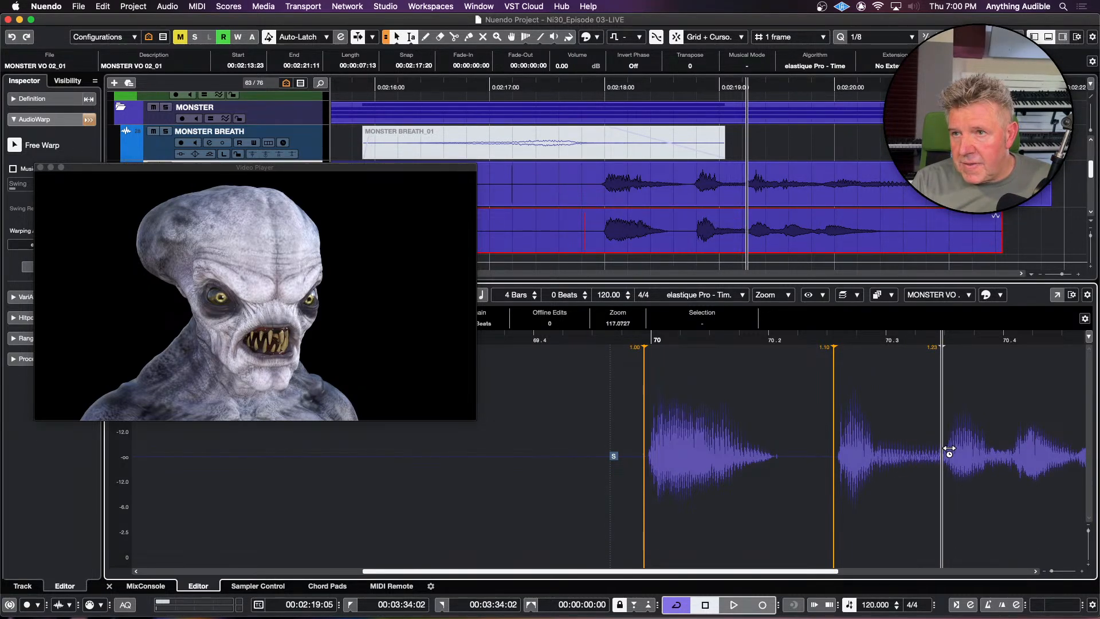
pyautogui.click(587, 337)
pyautogui.press('space')
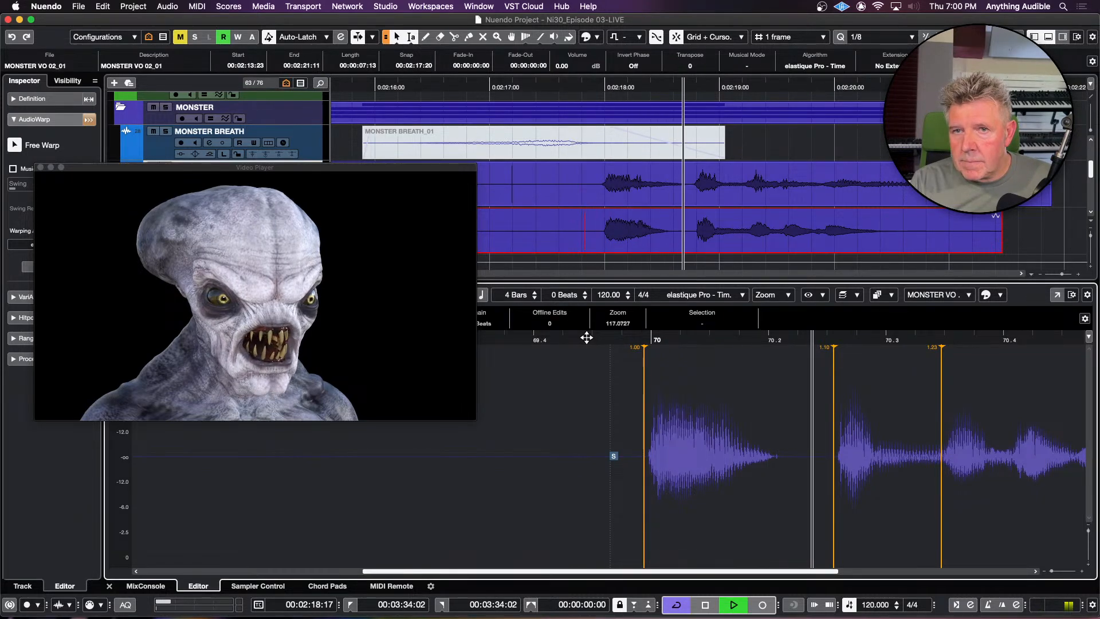
pyautogui.press('space')
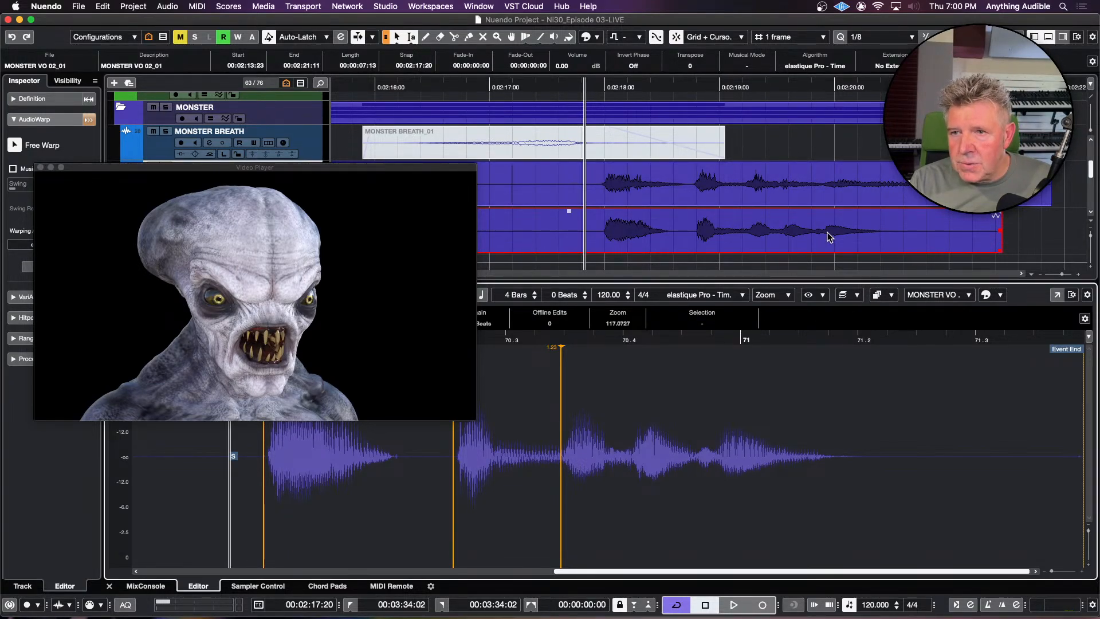
# Step: Add a Free Warp marker at the last speech peak of MONSTER VO 02_01, stretch it to 02:19:23 and audition it
pyautogui.click(718, 357)
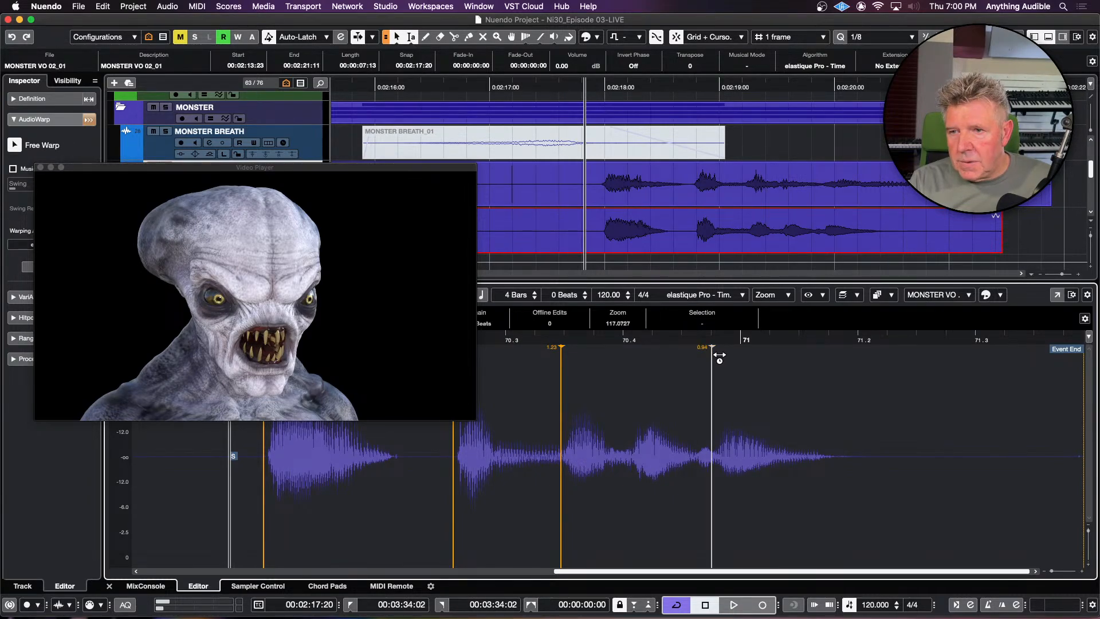
pyautogui.moveTo(720, 357)
pyautogui.mouseDown()
pyautogui.moveTo(718, 389)
pyautogui.moveTo(731, 382)
pyautogui.mouseUp()
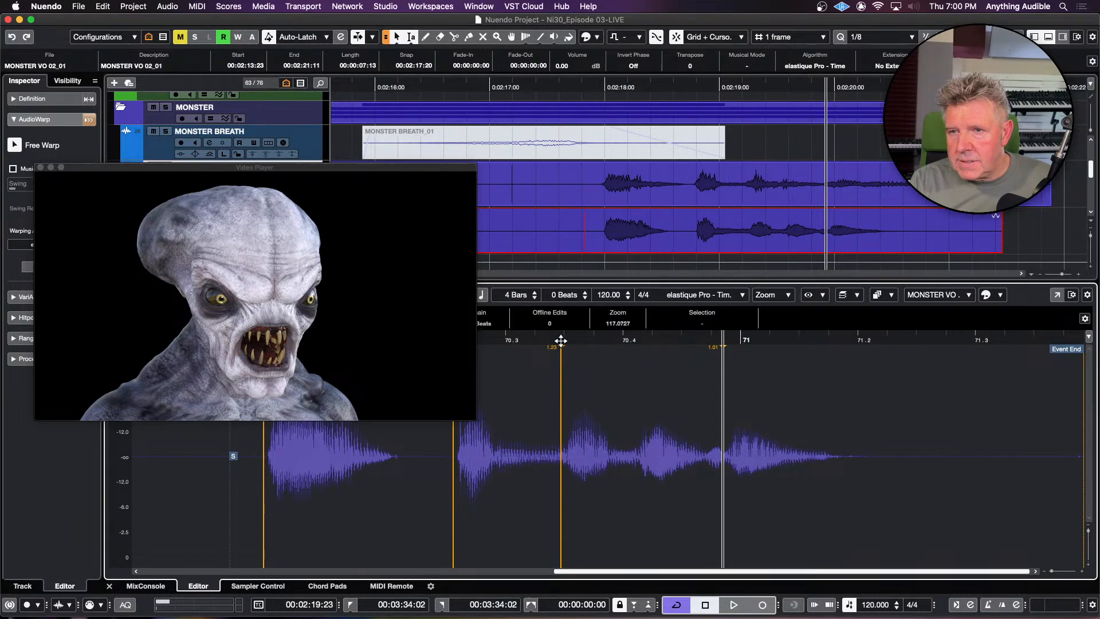
pyautogui.hscroll(-3, 594, 366)
pyautogui.hscroll(-9, 594, 366)
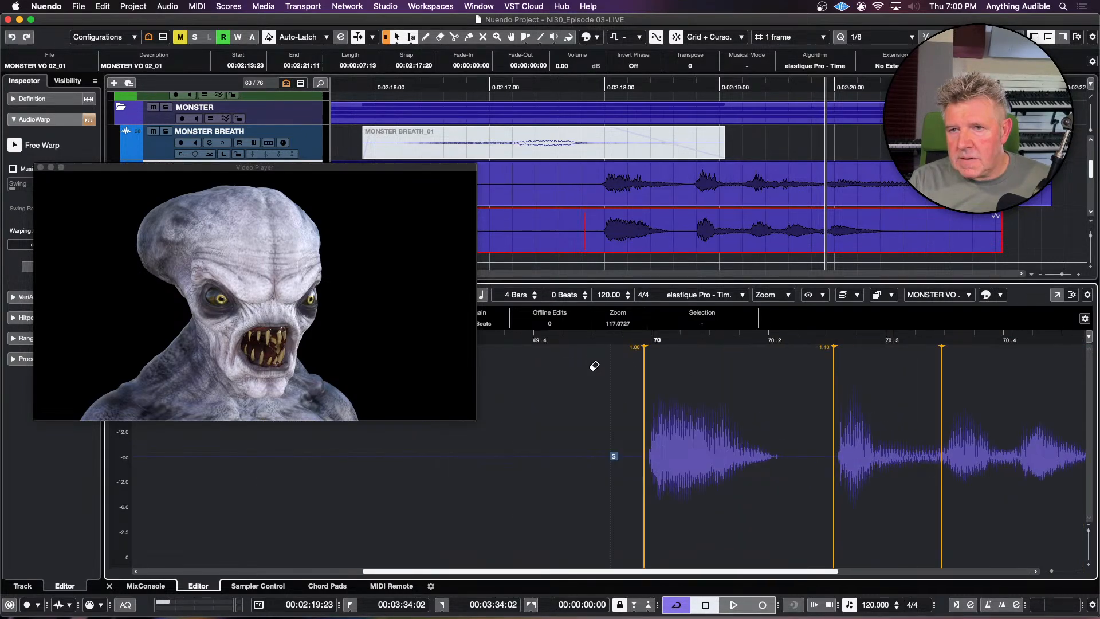
pyautogui.click(615, 340)
pyautogui.press('space')
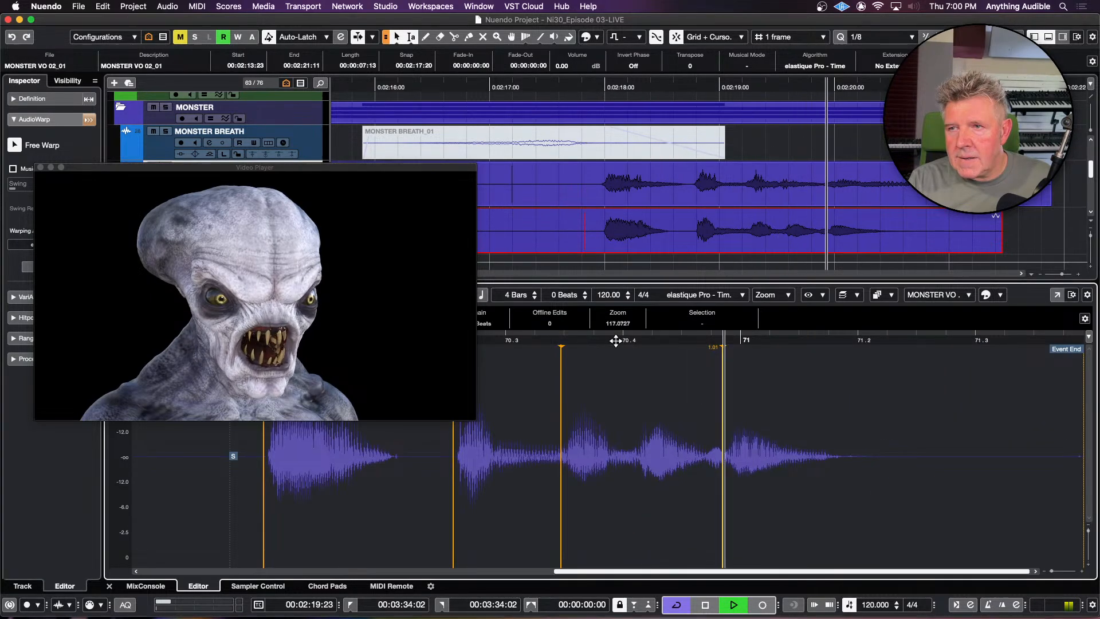
pyautogui.press('space')
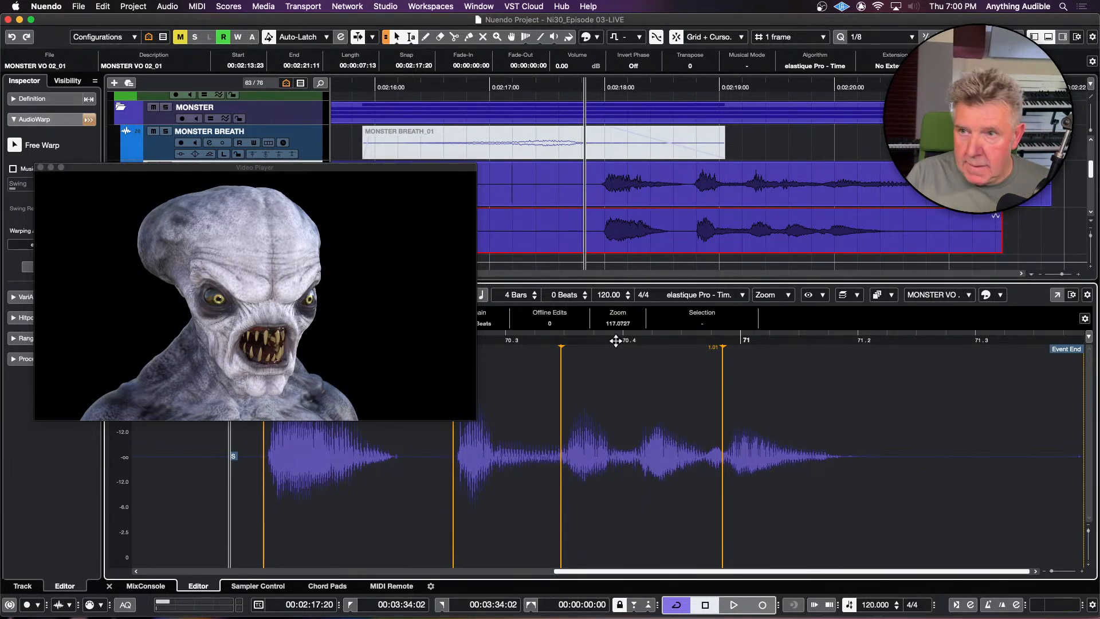
# Step: Close the sample editor of MONSTER VO 02_01 and move the video player below the monster voice tracks
pyautogui.click(763, 151)
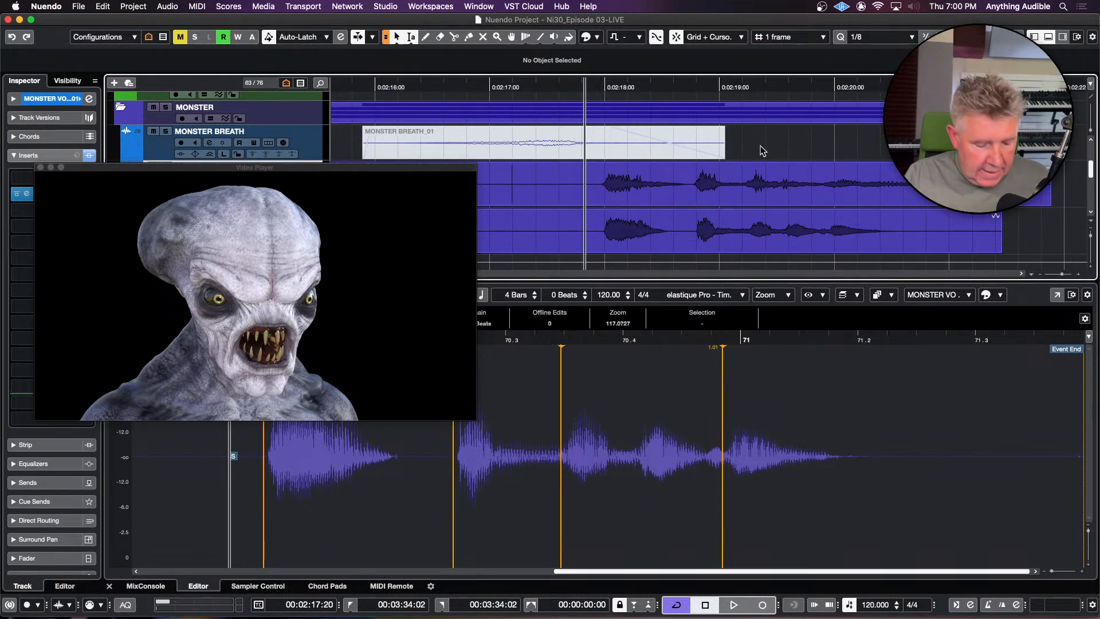
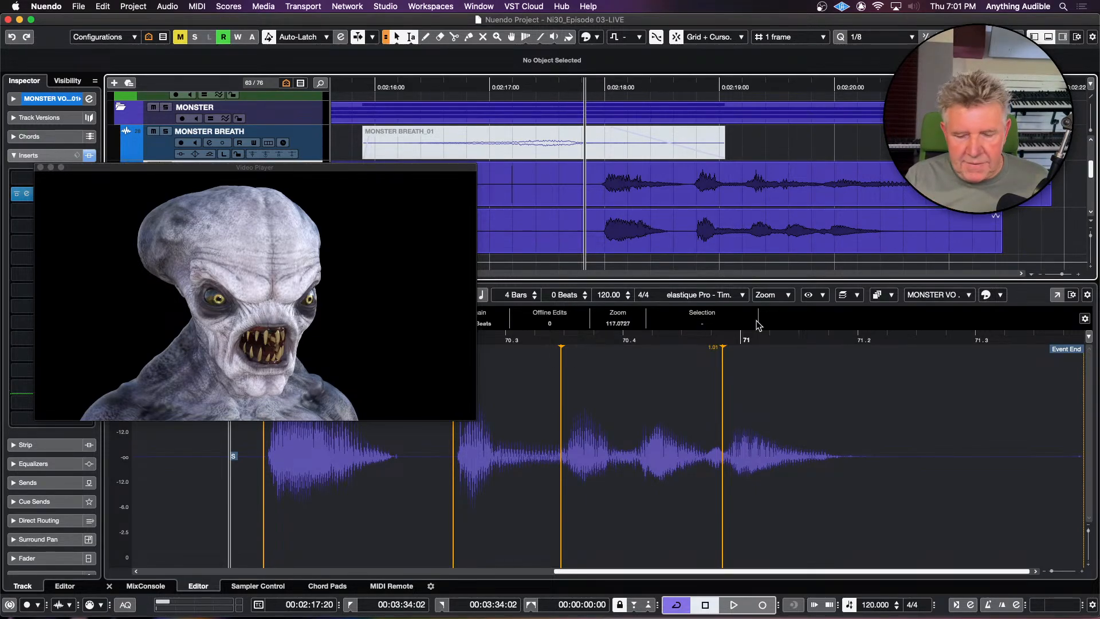
pyautogui.click(547, 244)
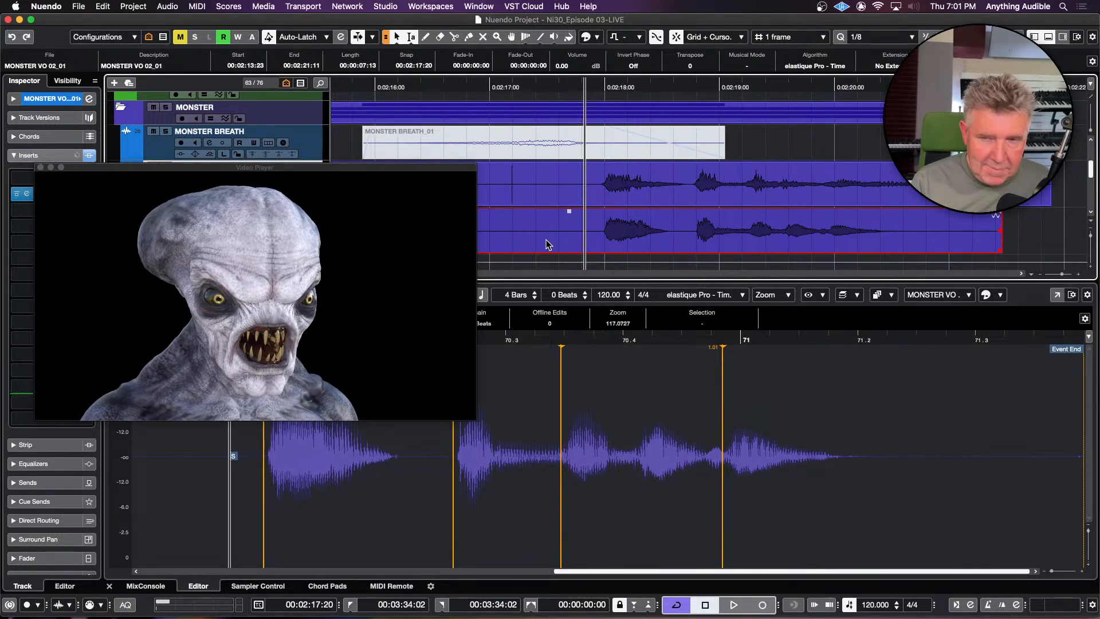
pyautogui.press('Return')
pyautogui.click(450, 166)
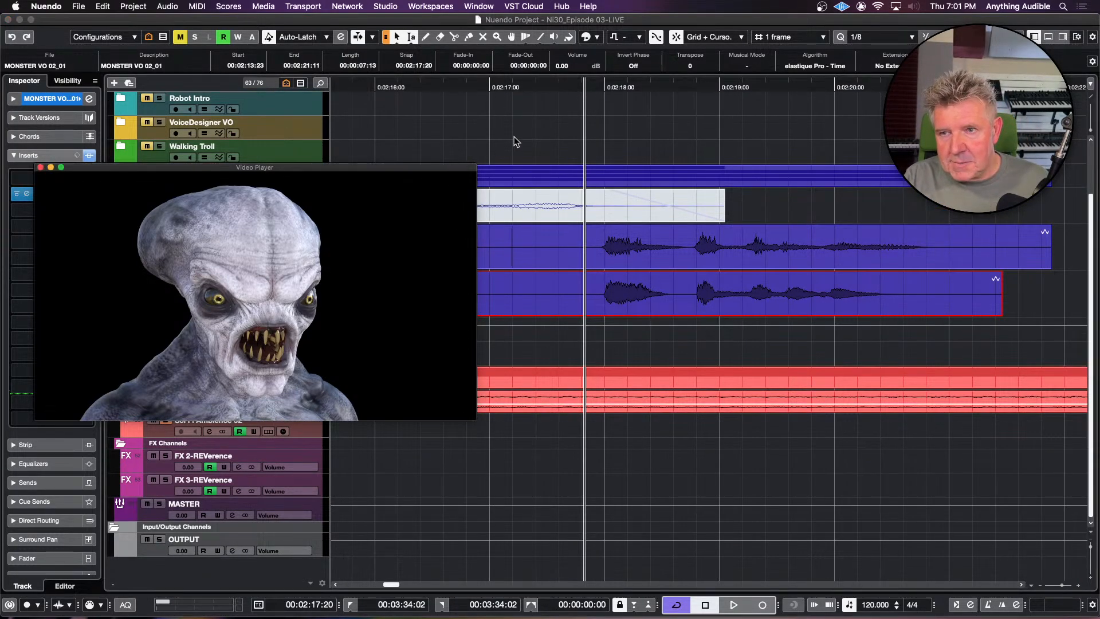
pyautogui.moveTo(461, 166); pyautogui.dragTo(531, 126)
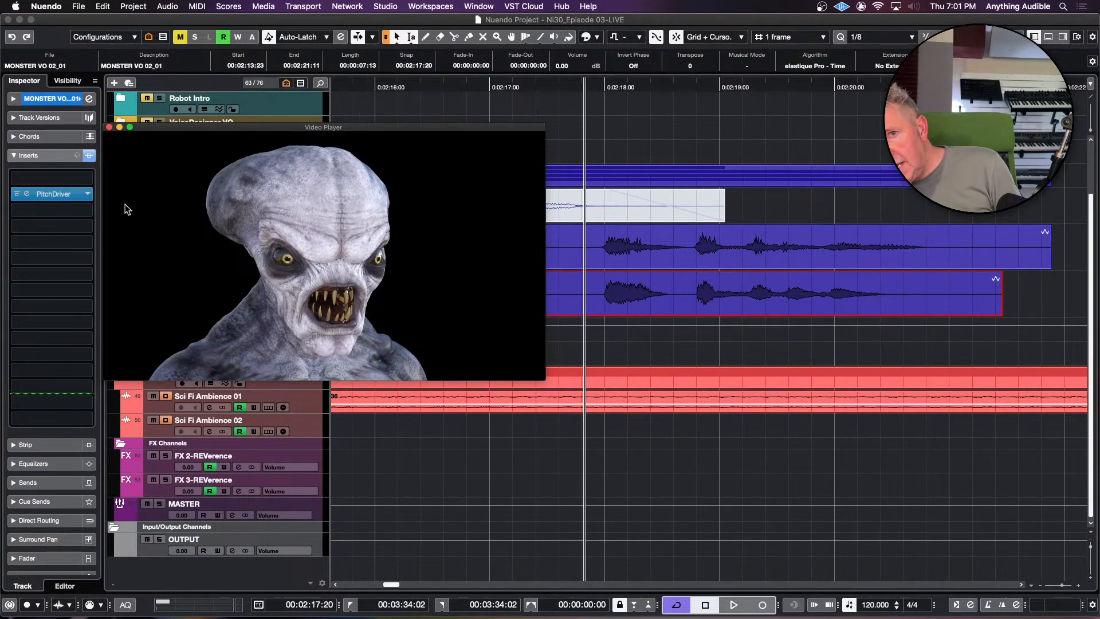
pyautogui.click(563, 300)
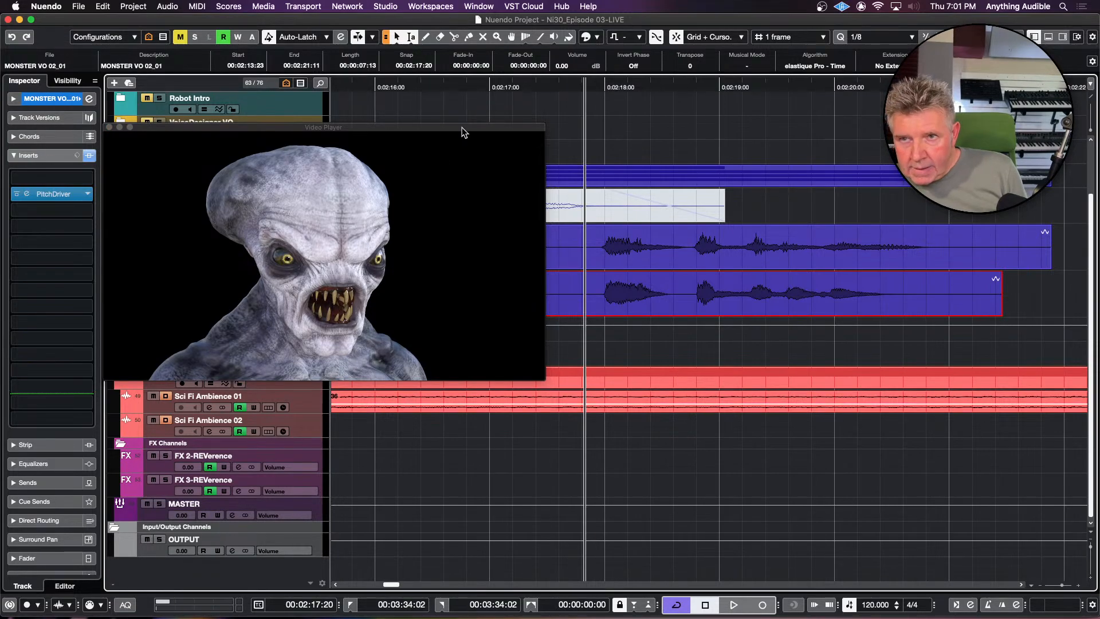
pyautogui.moveTo(462, 128); pyautogui.dragTo(455, 318)
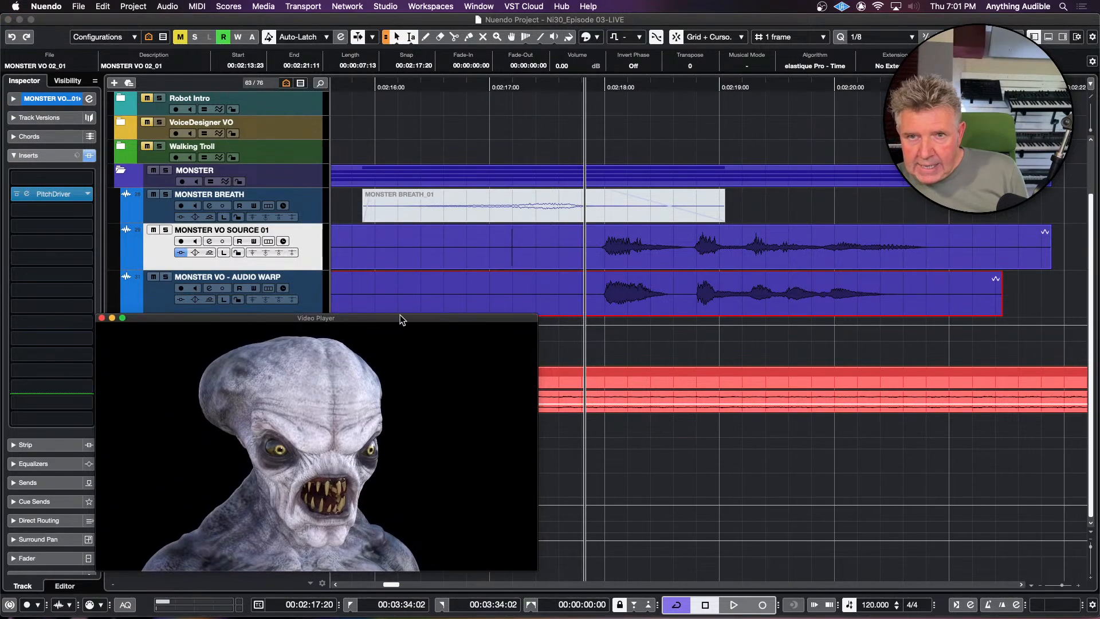
# Step: Mute the MONSTER VO SOURCE 01 track and open the RingModulator insert of MONSTER VO - AUDIO WARP
pyautogui.click(161, 299)
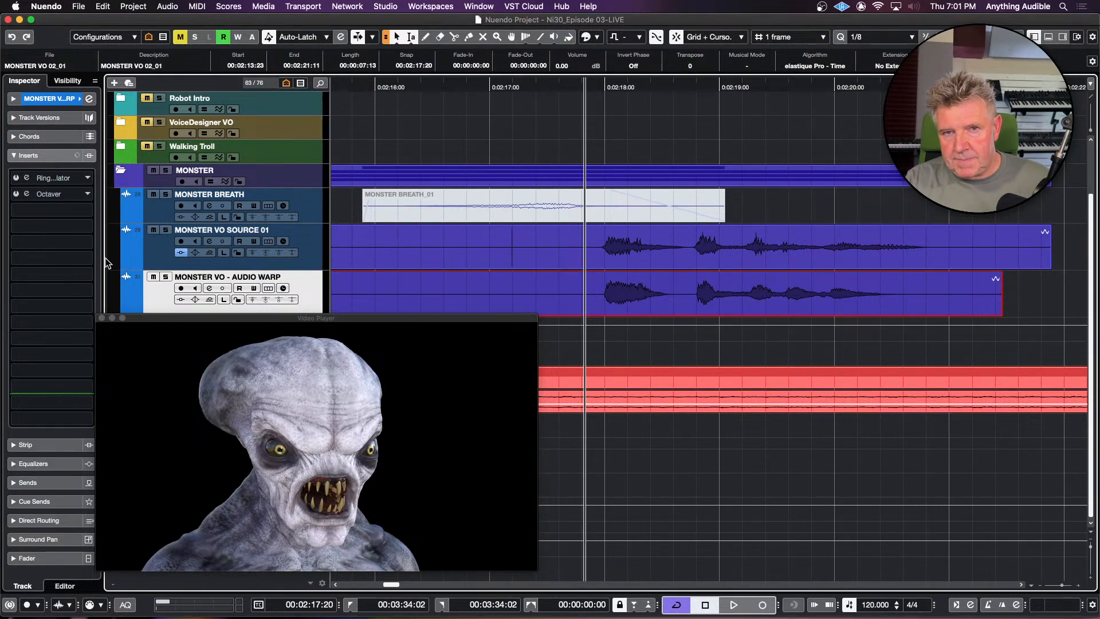
pyautogui.click(153, 229)
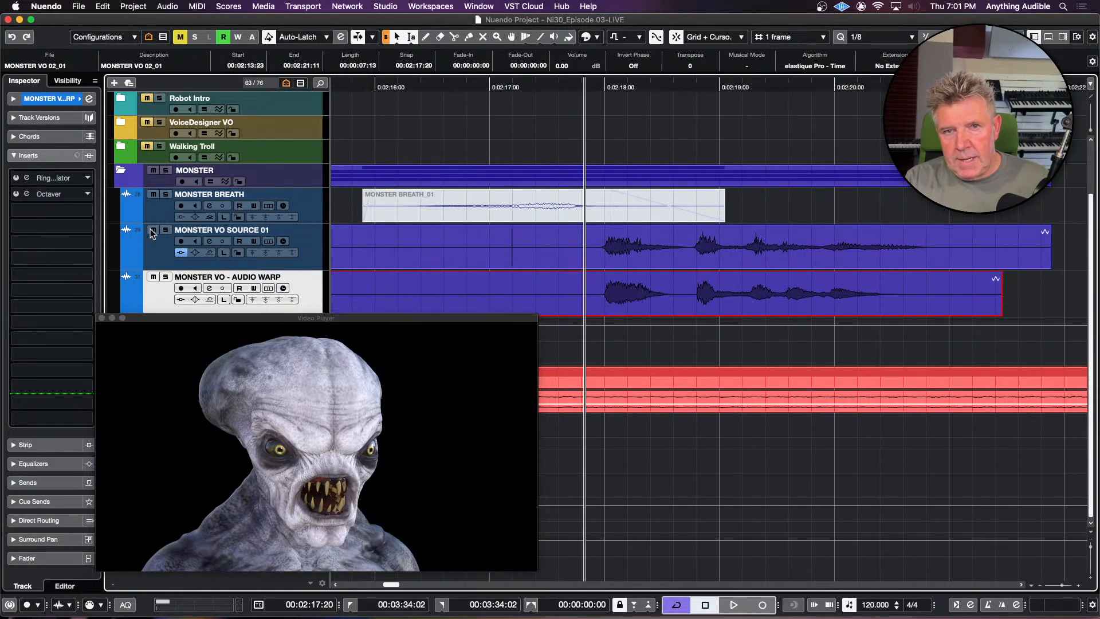
pyautogui.click(70, 177)
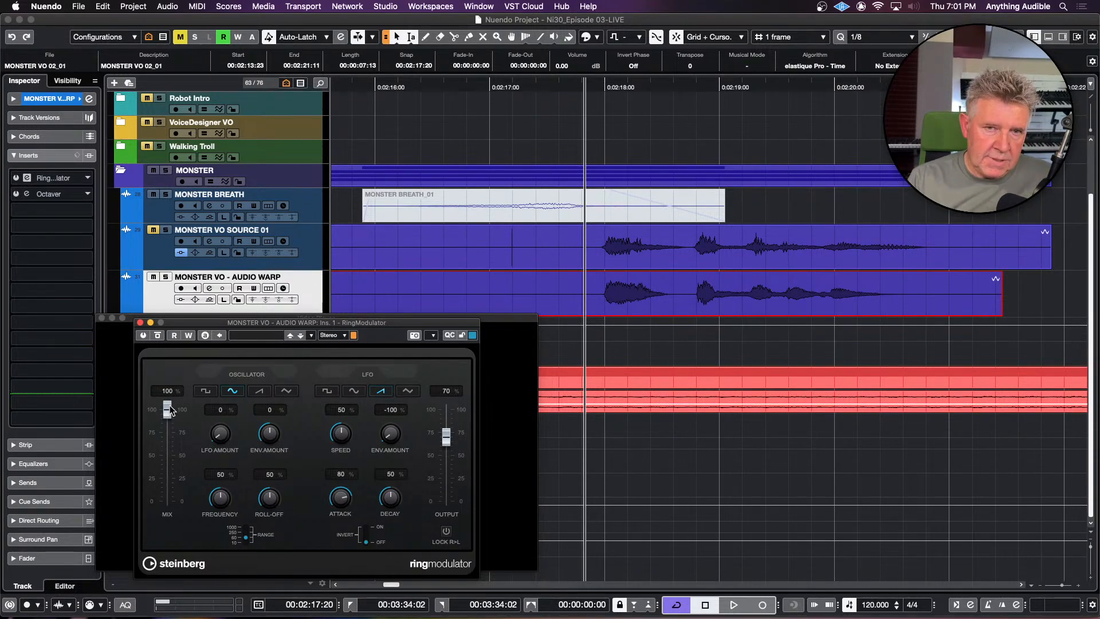
# Step: Set the RingModulator's Mix to 0% and audition the dry monster voice
pyautogui.moveTo(168, 409); pyautogui.dragTo(158, 527)
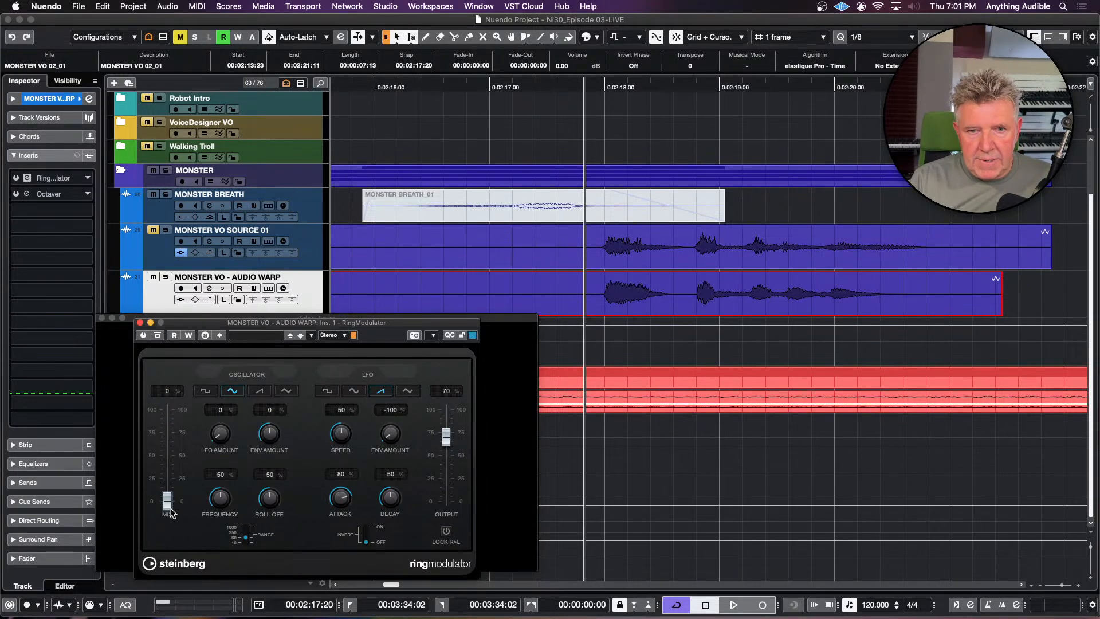
pyautogui.press('space')
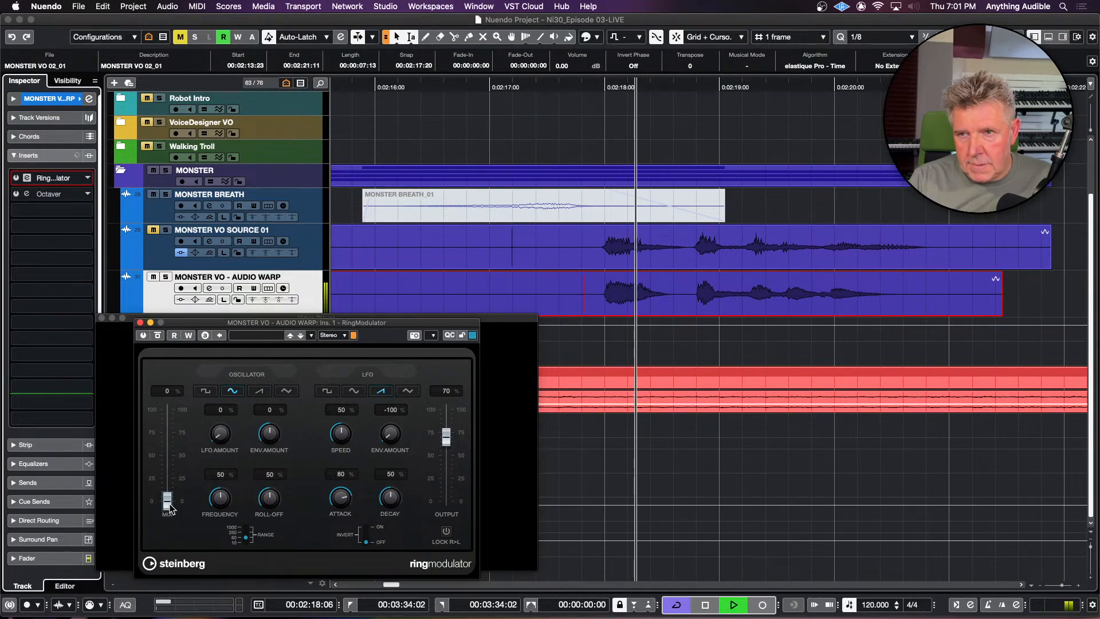
pyautogui.press('space')
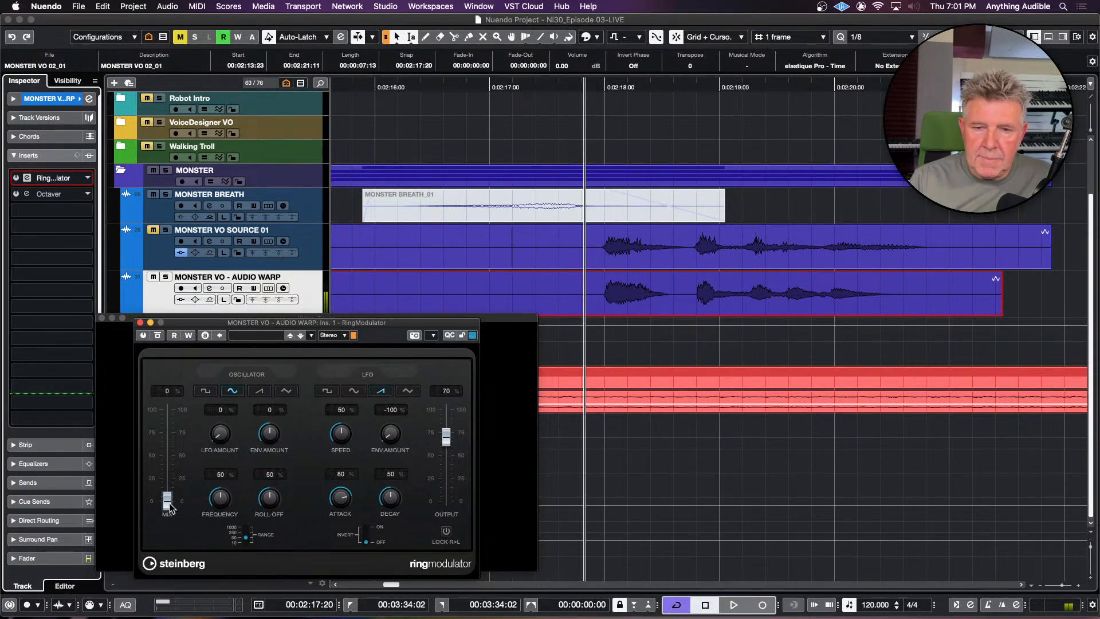
# Step: Activate the RingModulator, raise its Mix to 98% and audition the modulated monster voice
pyautogui.press('space')
pyautogui.moveTo(170, 507); pyautogui.dragTo(166, 417)
pyautogui.press('space')
pyautogui.click(143, 335)
pyautogui.press('space')
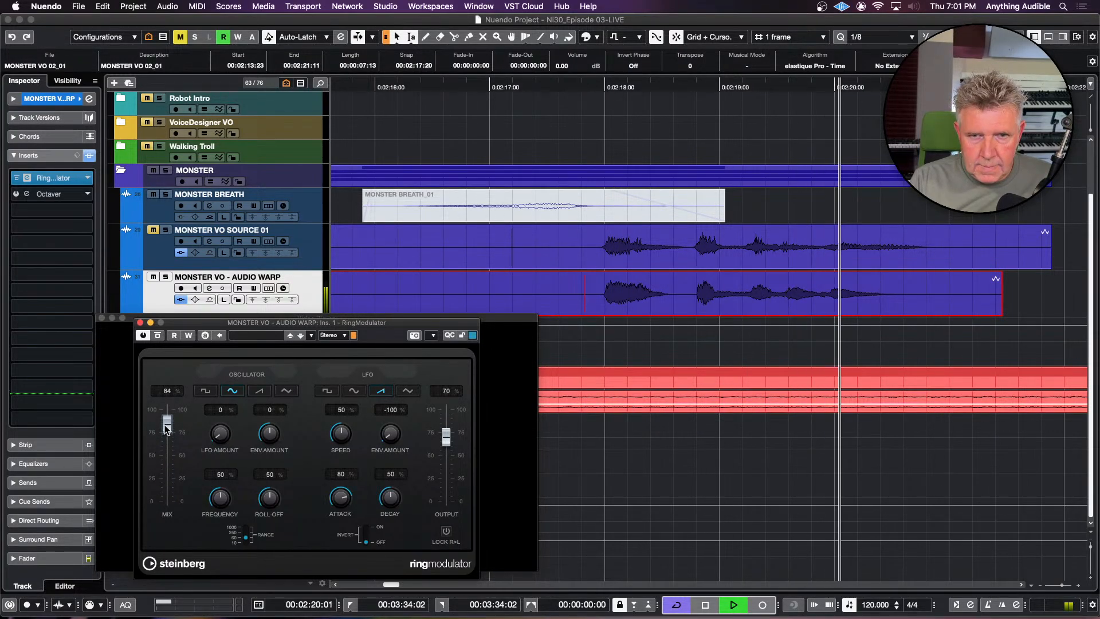
pyautogui.press('space')
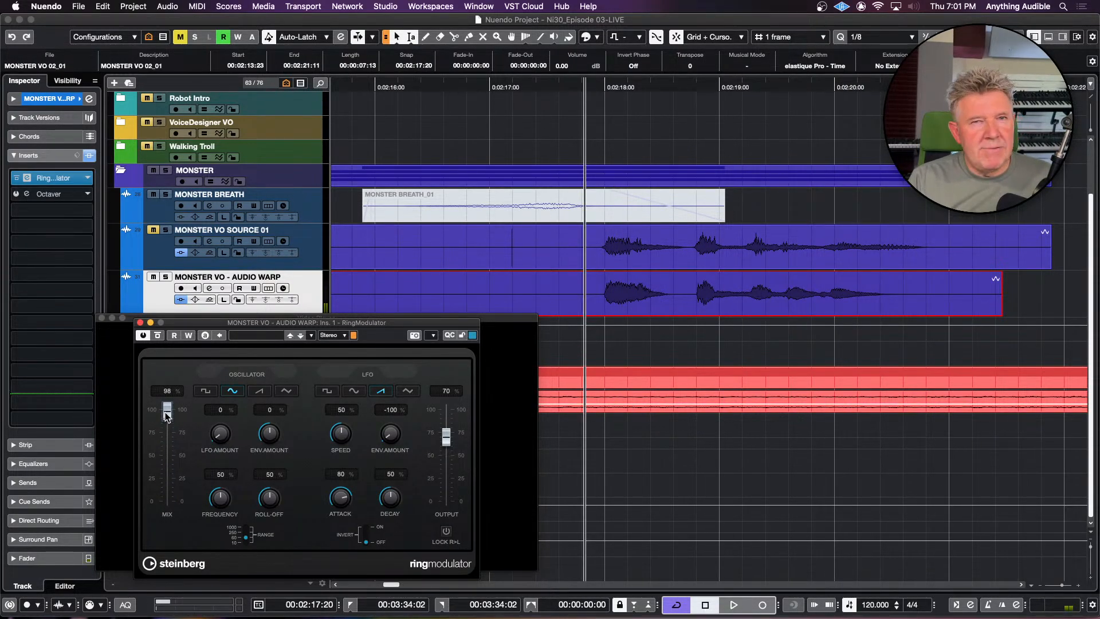
# Step: Set the RingModulator's Mix to 91%, audition the voice and close the plug-in
pyautogui.moveTo(166, 413); pyautogui.dragTo(166, 419)
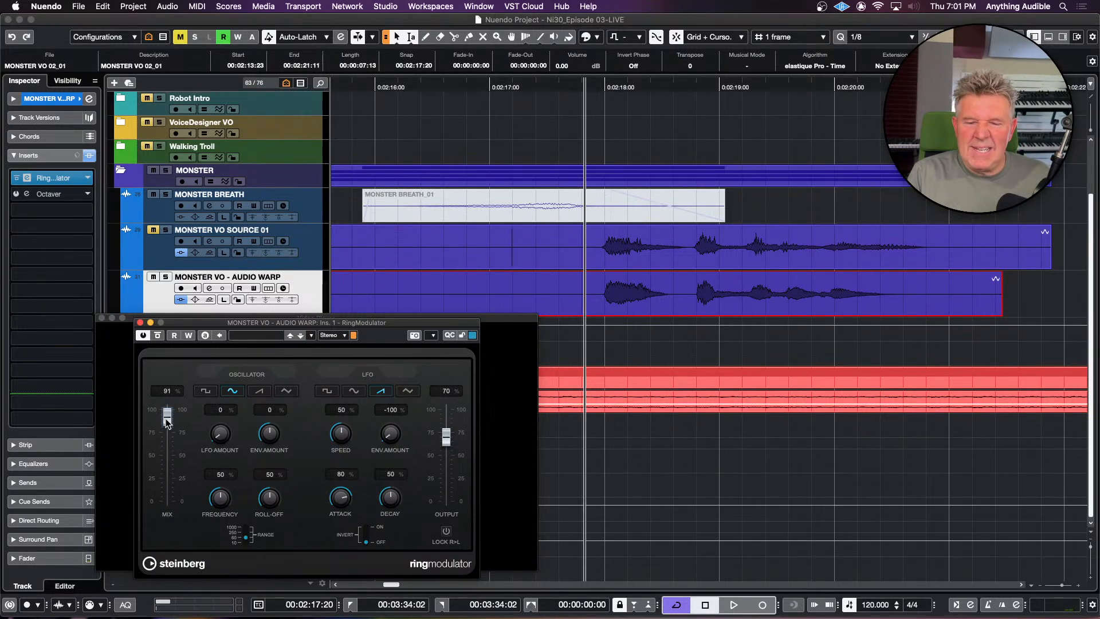
pyautogui.press('space')
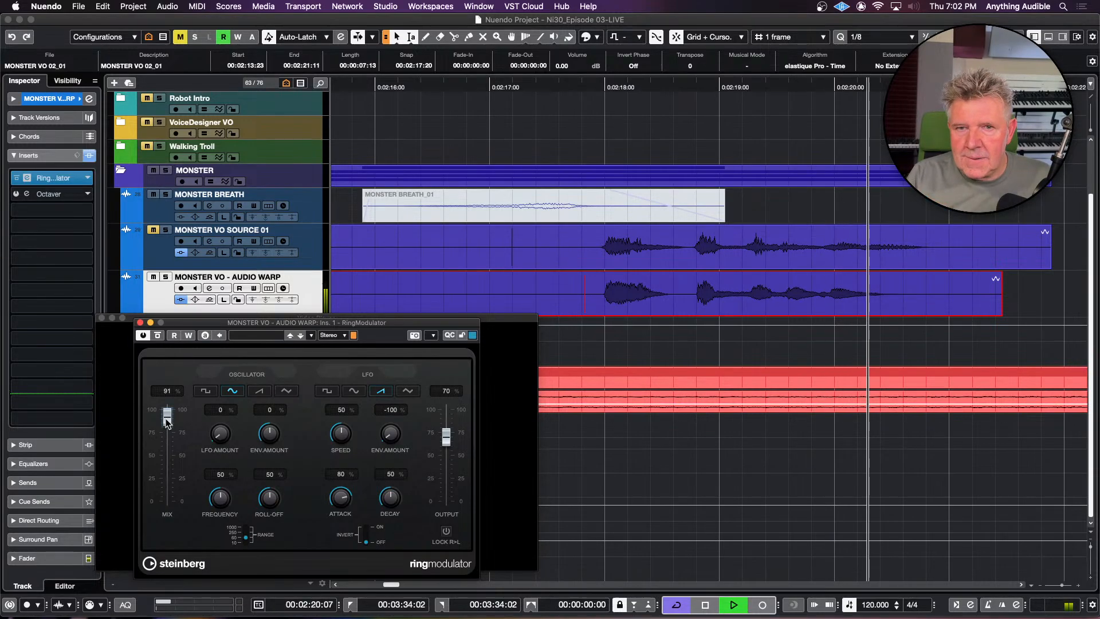
pyautogui.press('space')
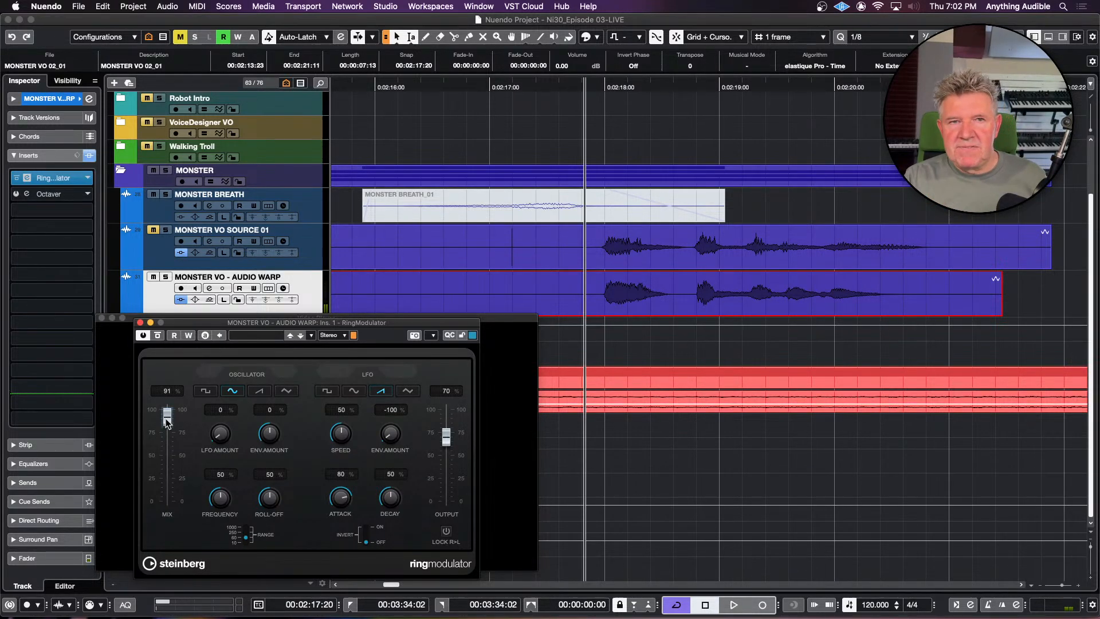
pyautogui.click(140, 322)
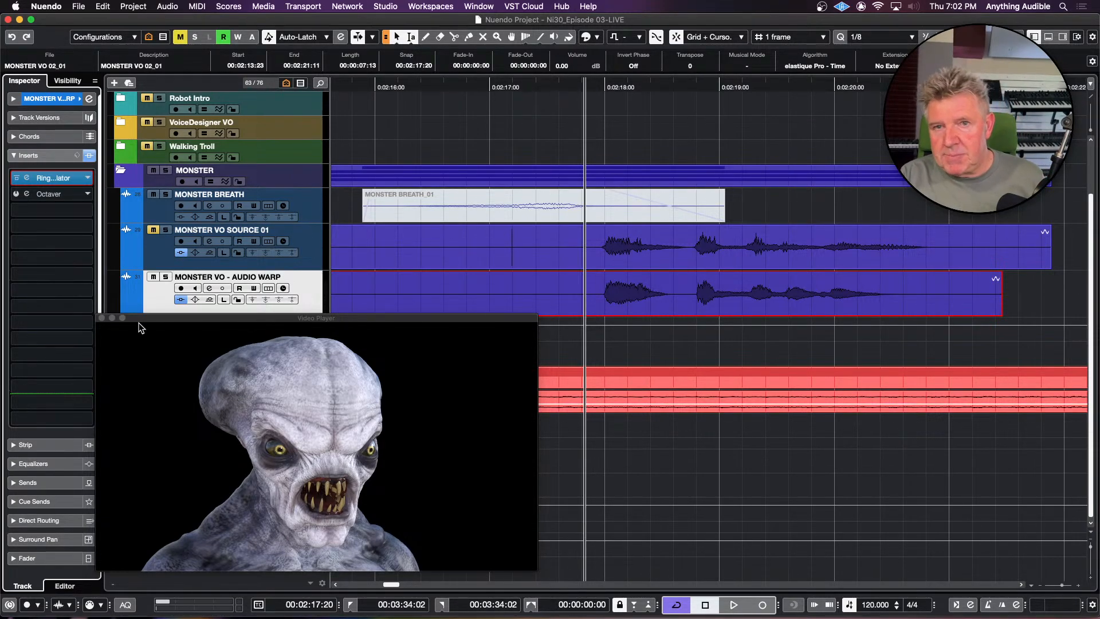
# Step: Open and activate the Octaver insert of MONSTER VO - AUDIO WARP and audition the voice with it
pyautogui.click(68, 195)
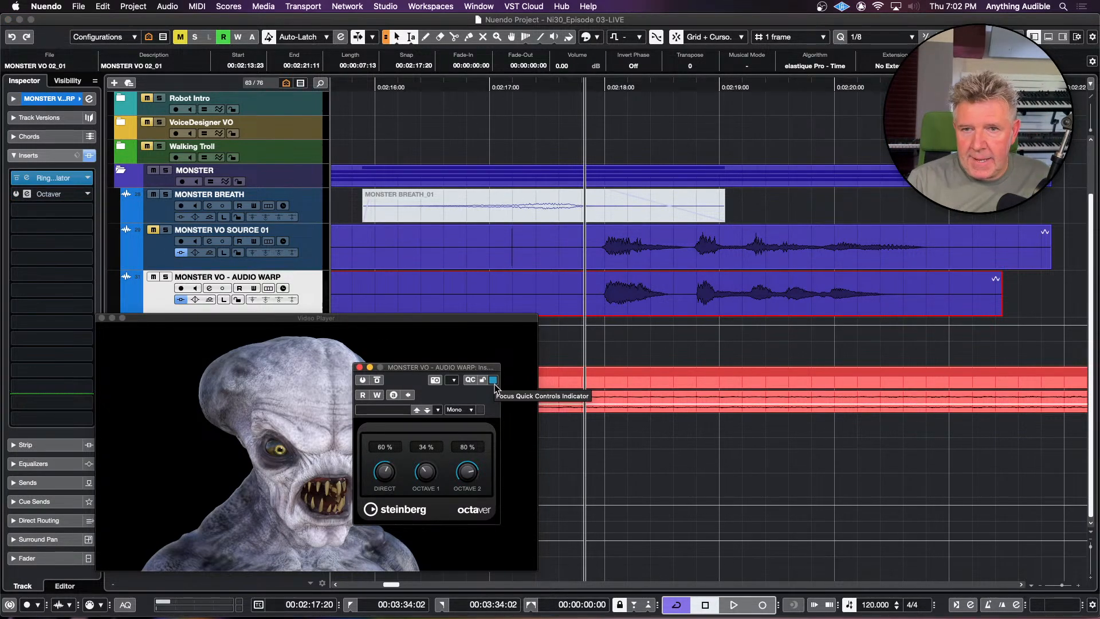
pyautogui.click(363, 381)
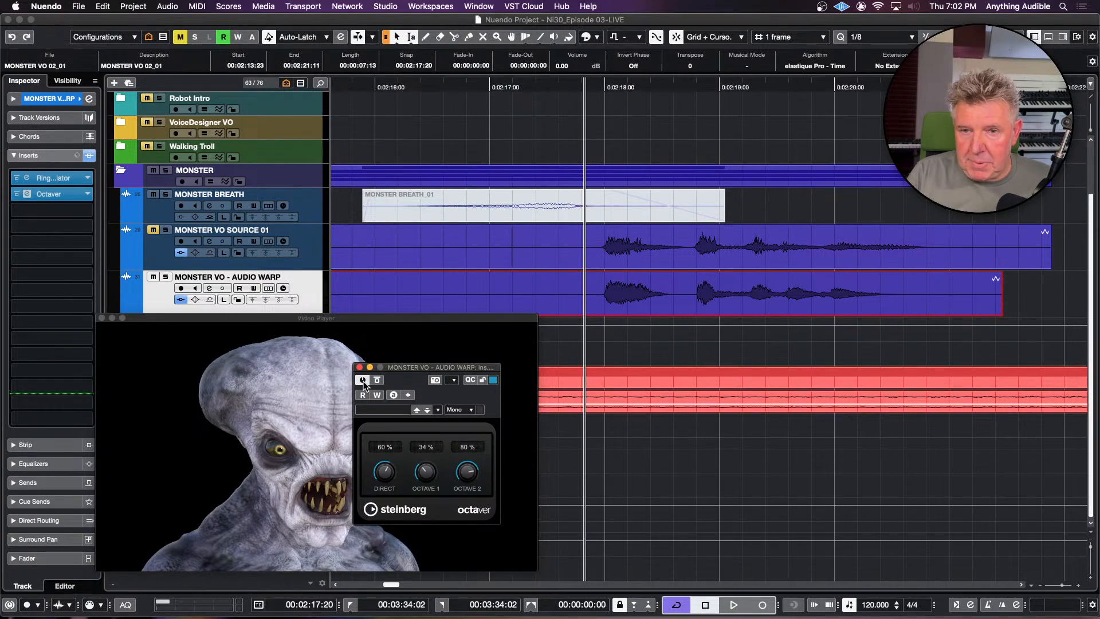
pyautogui.press('space')
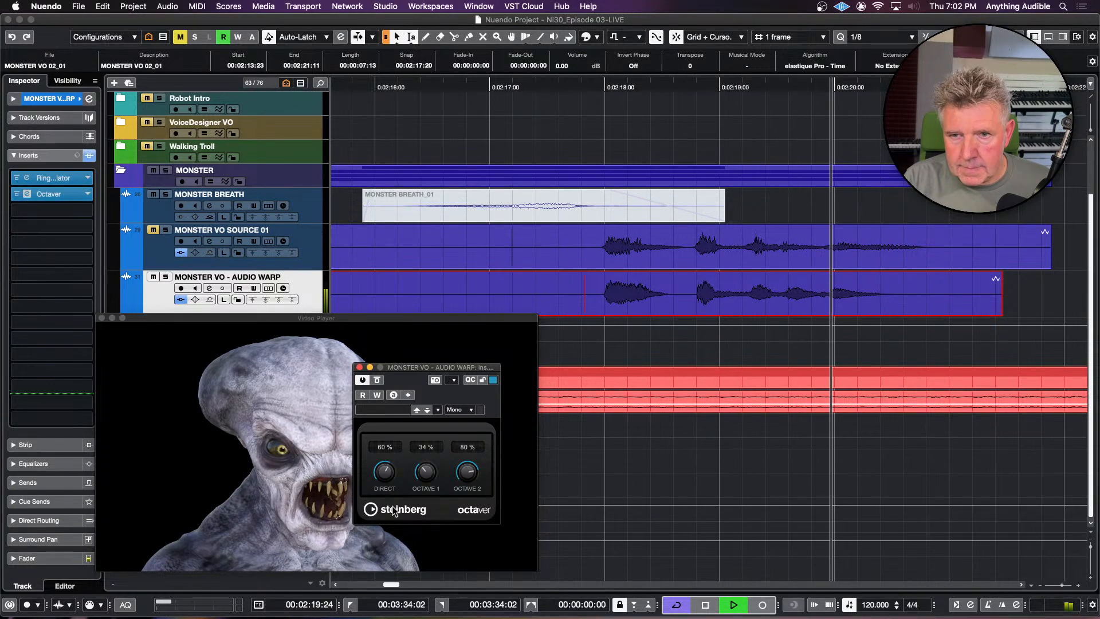
pyautogui.press('space')
# Step: Audition the Octaver with Direct at 74%, settle on 70% and close the plug-in
pyautogui.moveTo(384, 477); pyautogui.dragTo(386, 478)
pyautogui.press('space')
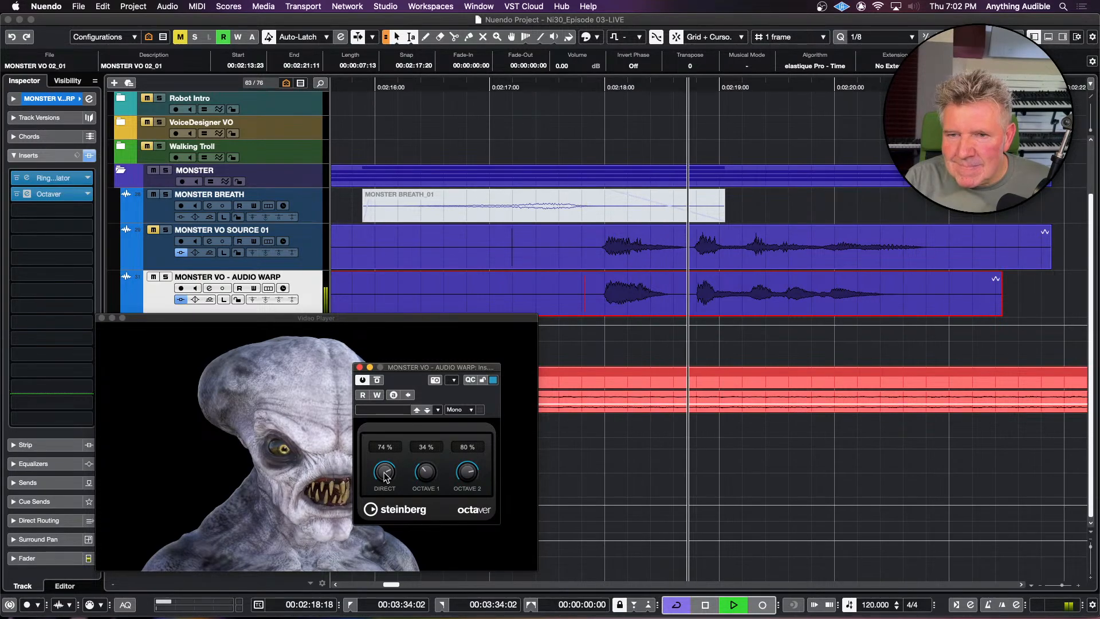
pyautogui.press('space')
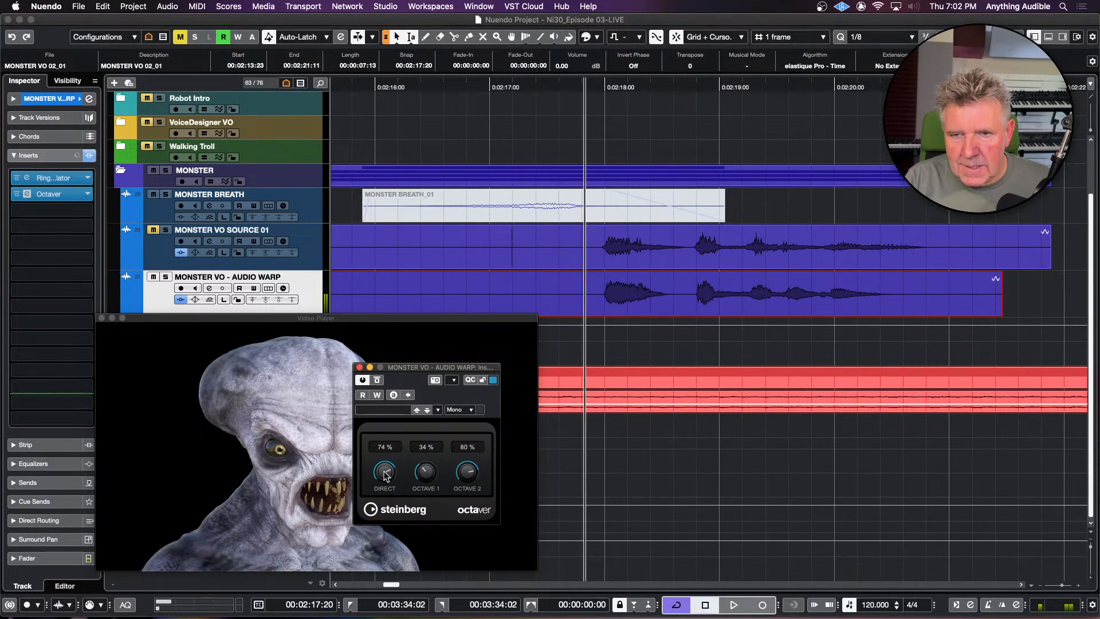
pyautogui.moveTo(385, 477); pyautogui.dragTo(385, 480)
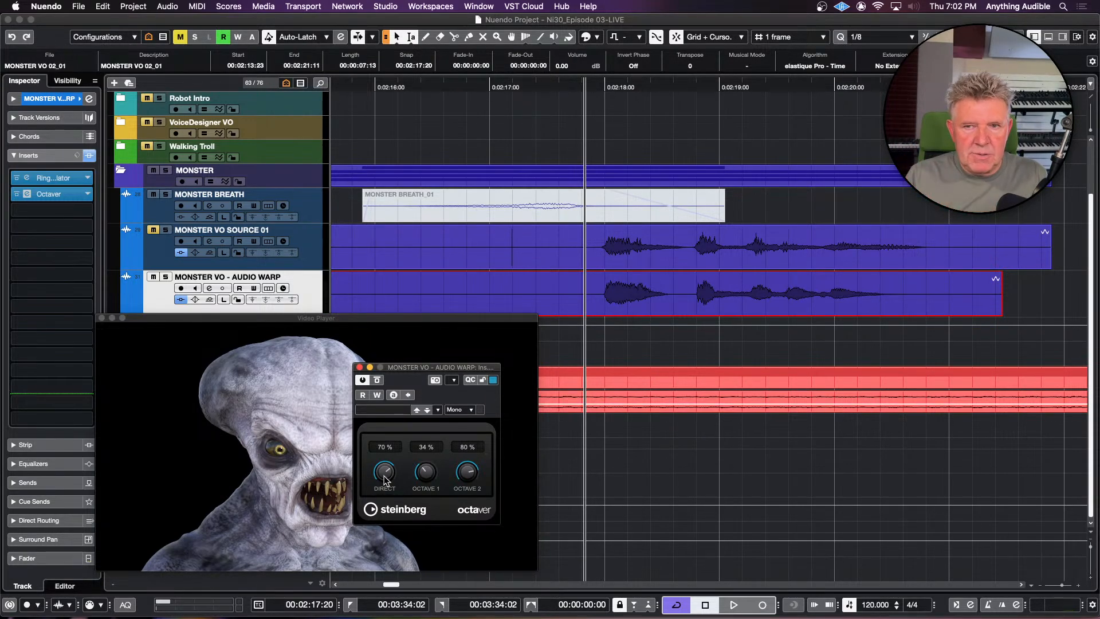
pyautogui.click(359, 368)
# Step: Unmute MONSTER VO SOURCE 01 and audition both monster voice layers together from 02:17:18
pyautogui.click(153, 231)
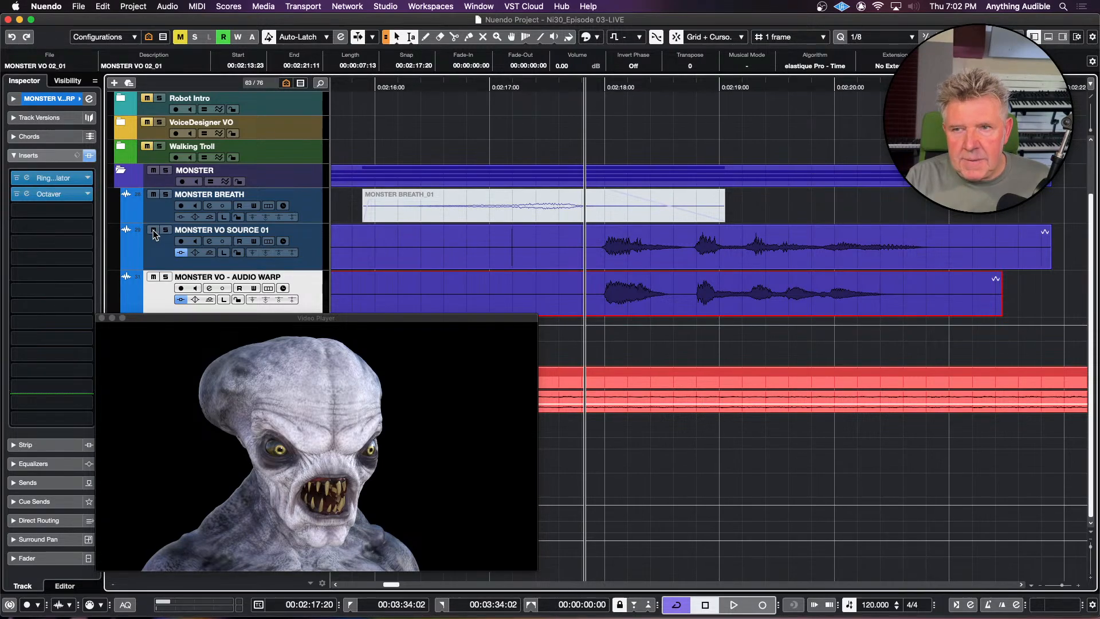
pyautogui.click(573, 235)
pyautogui.click(574, 235)
pyautogui.press('space')
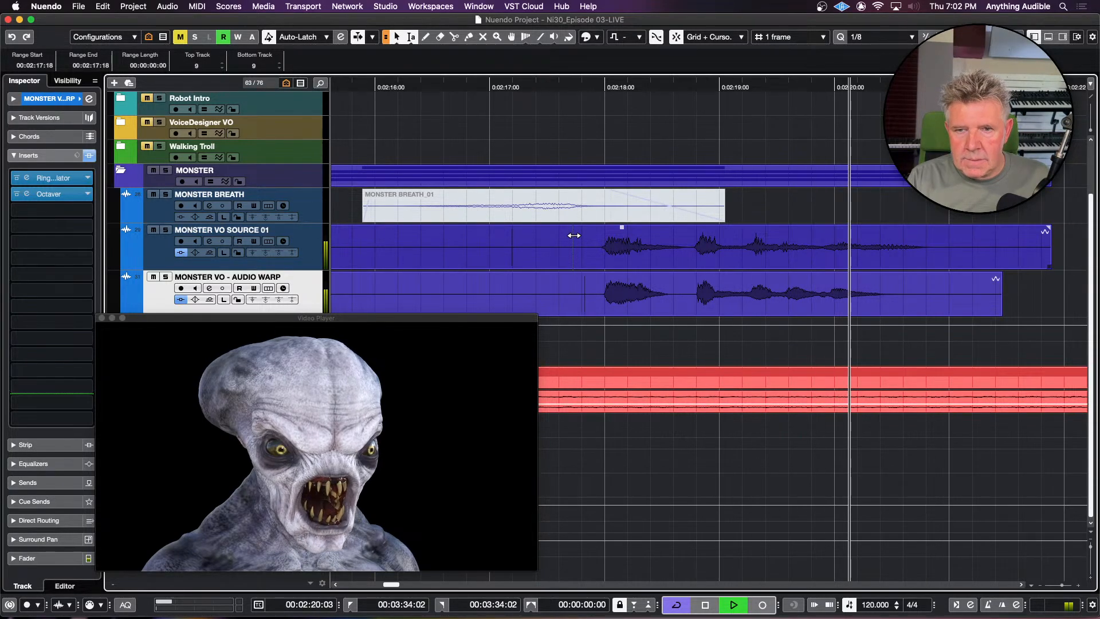
pyautogui.press('space')
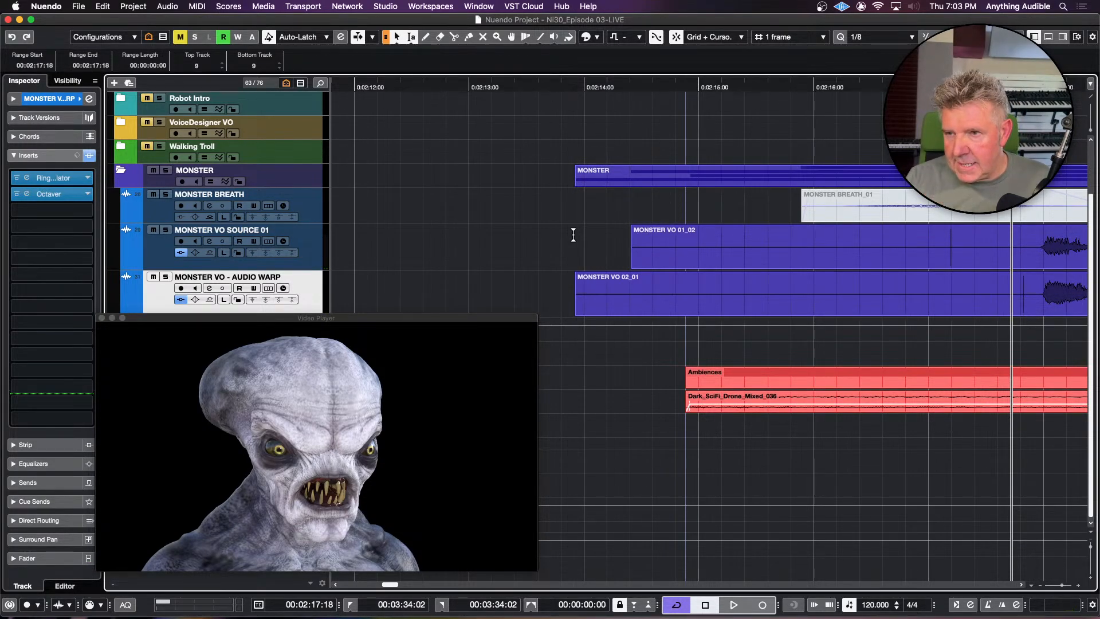
# Step: Mute the MONSTER folder track and collapse it
pyautogui.click(725, 202)
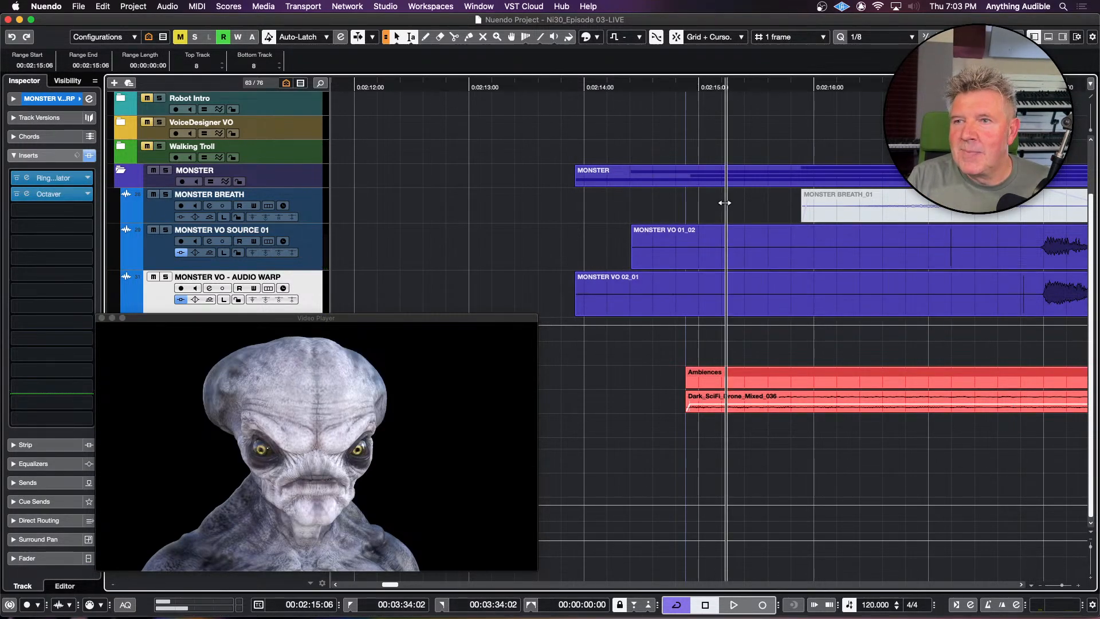
pyautogui.press('g')
pyautogui.press('g')
pyautogui.press('g')
pyautogui.press('g')
pyautogui.press('g')
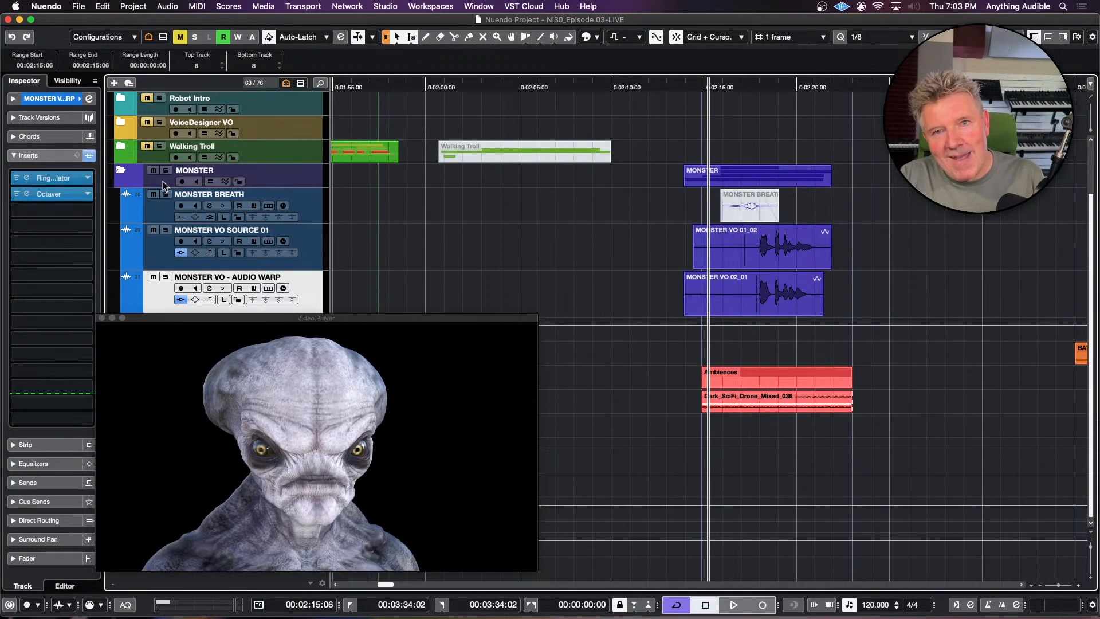
pyautogui.click(122, 172)
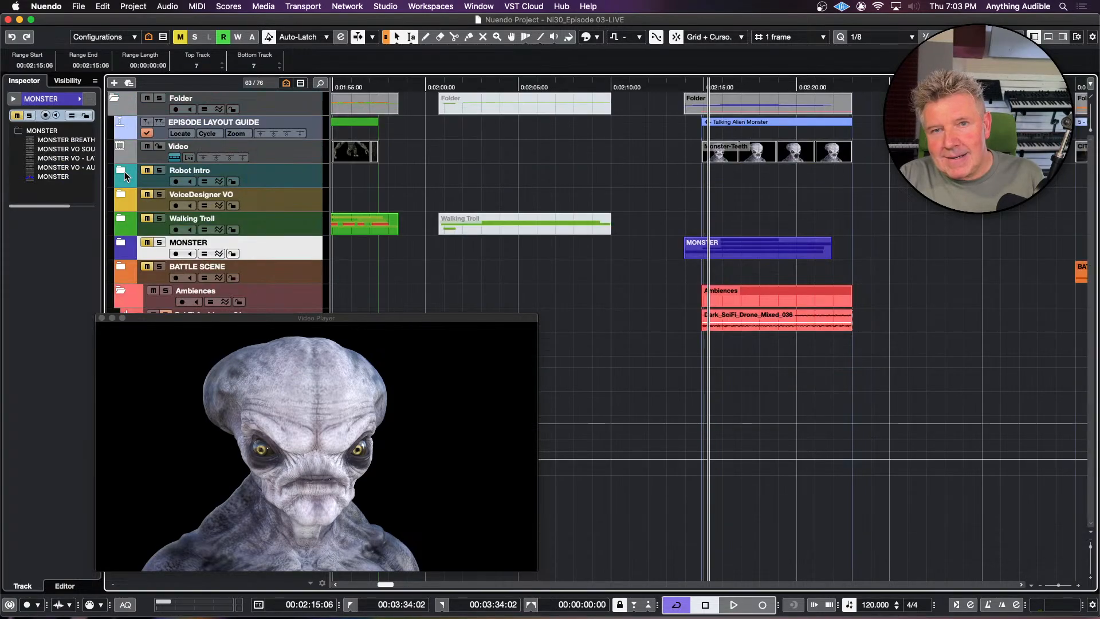
# Step: Locate the Battle Scene at 02:35:00, then unmute and expand the BATTLE SCENE folder track
pyautogui.hotkey('shift', 'n')
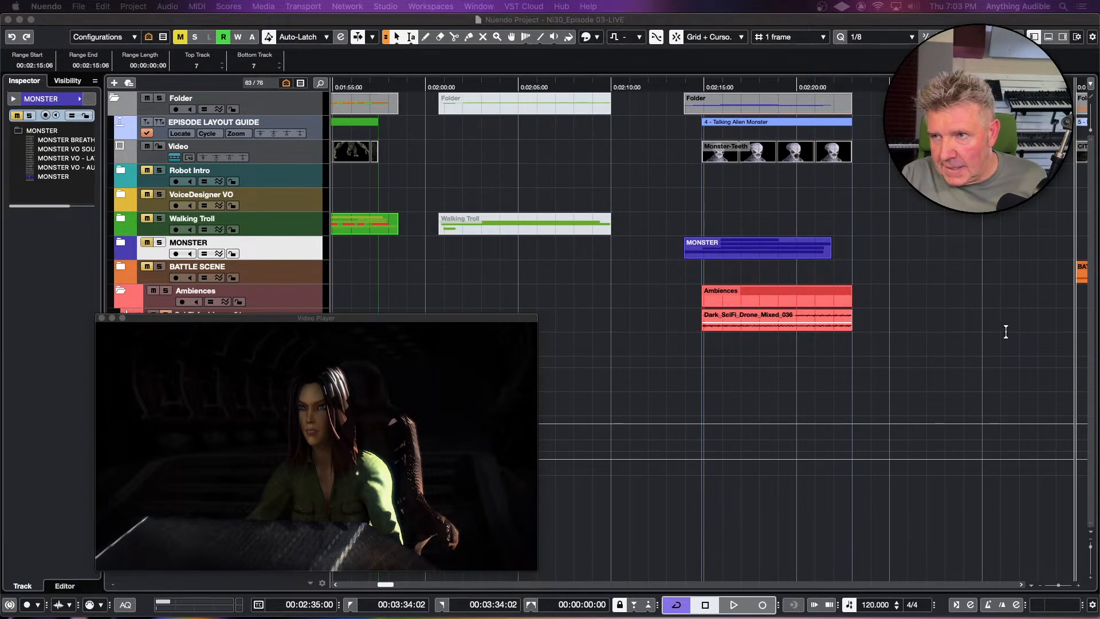
pyautogui.hscroll(10, 1006, 332)
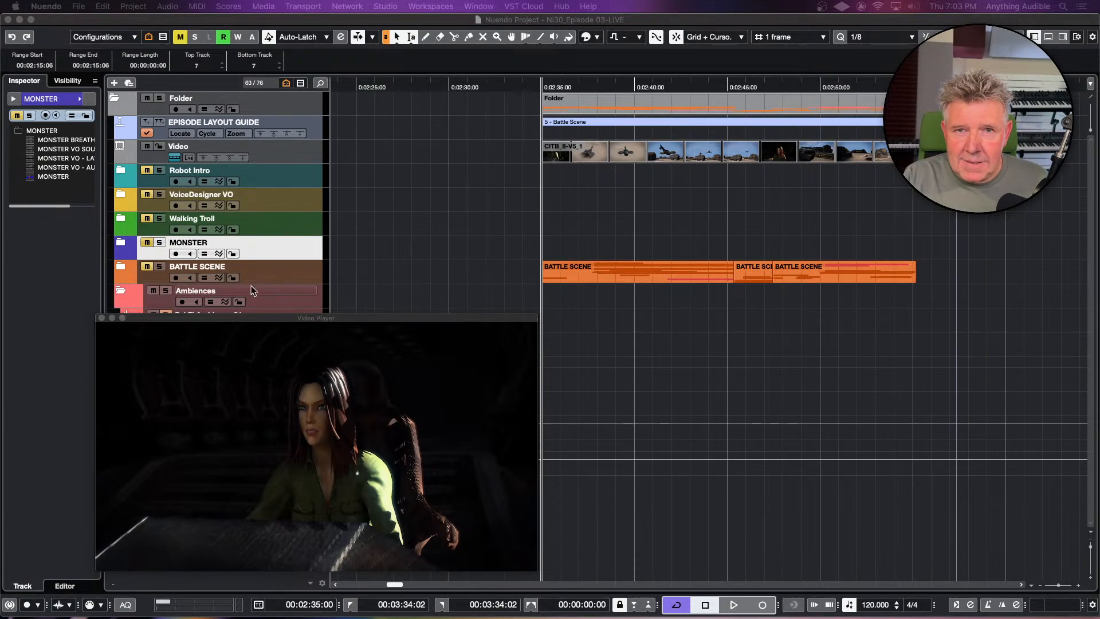
pyautogui.click(121, 268)
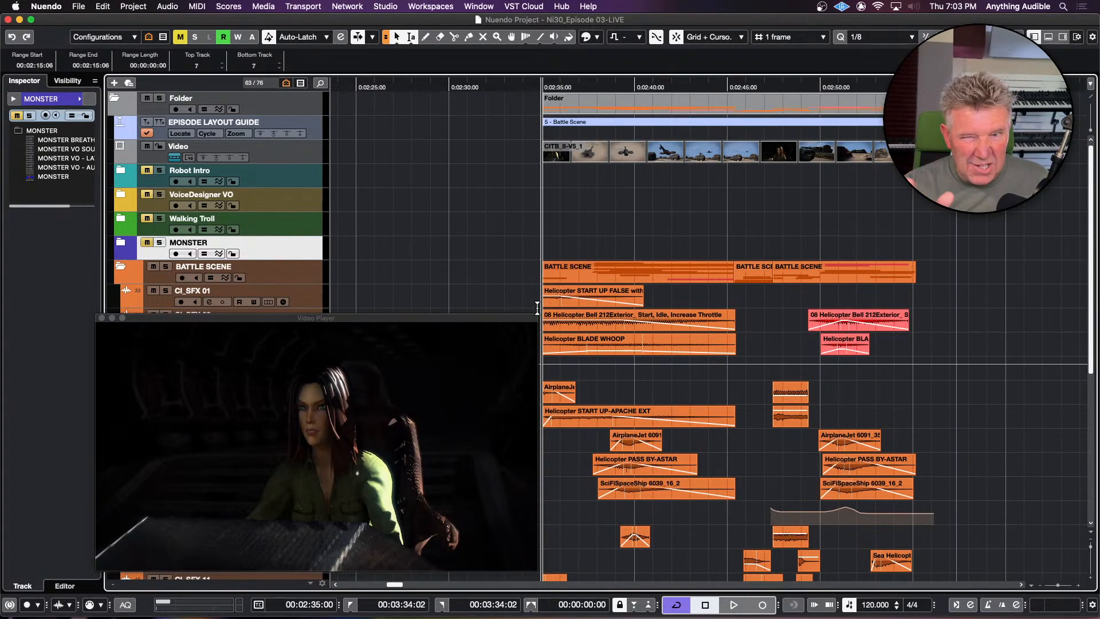
# Step: Play the Battle Scene from 02:35:00 and return the cursor to its start
pyautogui.press('space')
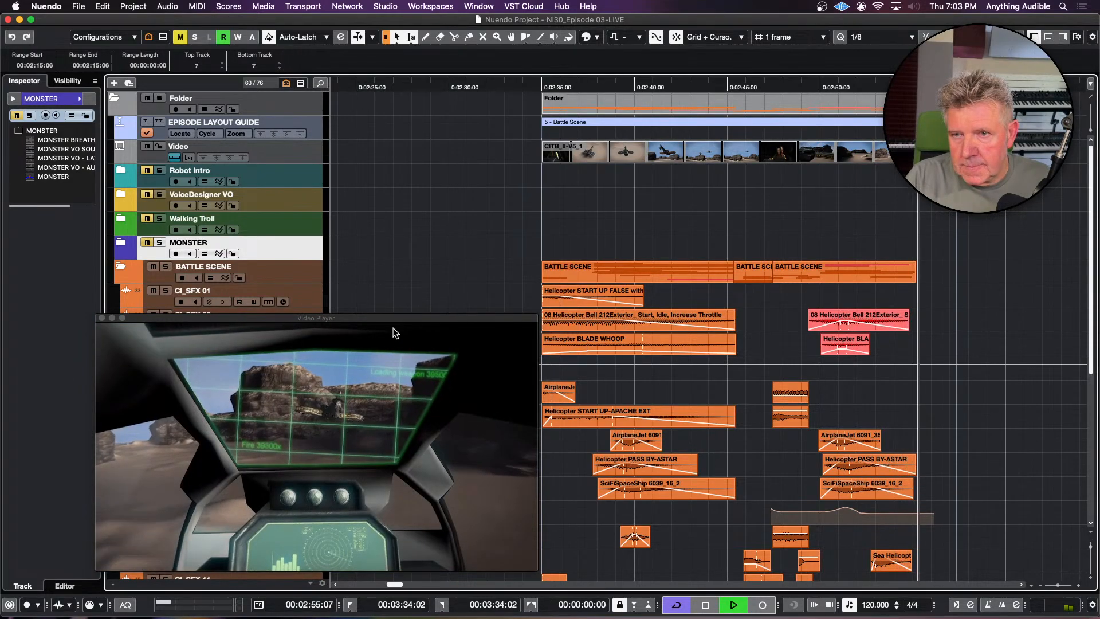
pyautogui.click(545, 243)
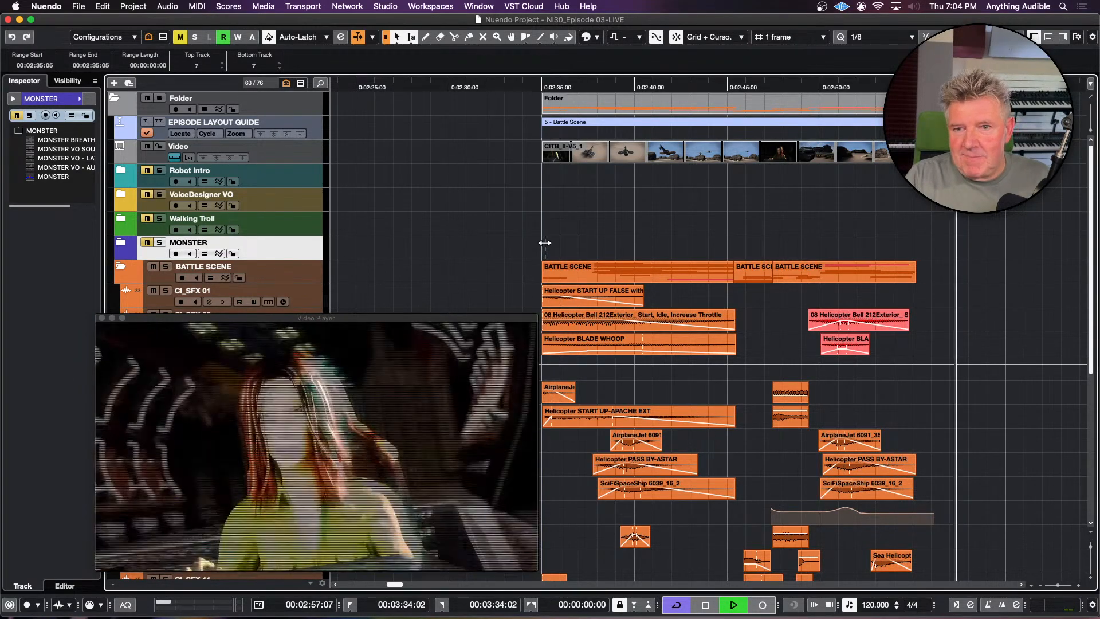
pyautogui.press('space')
pyautogui.click(541, 242)
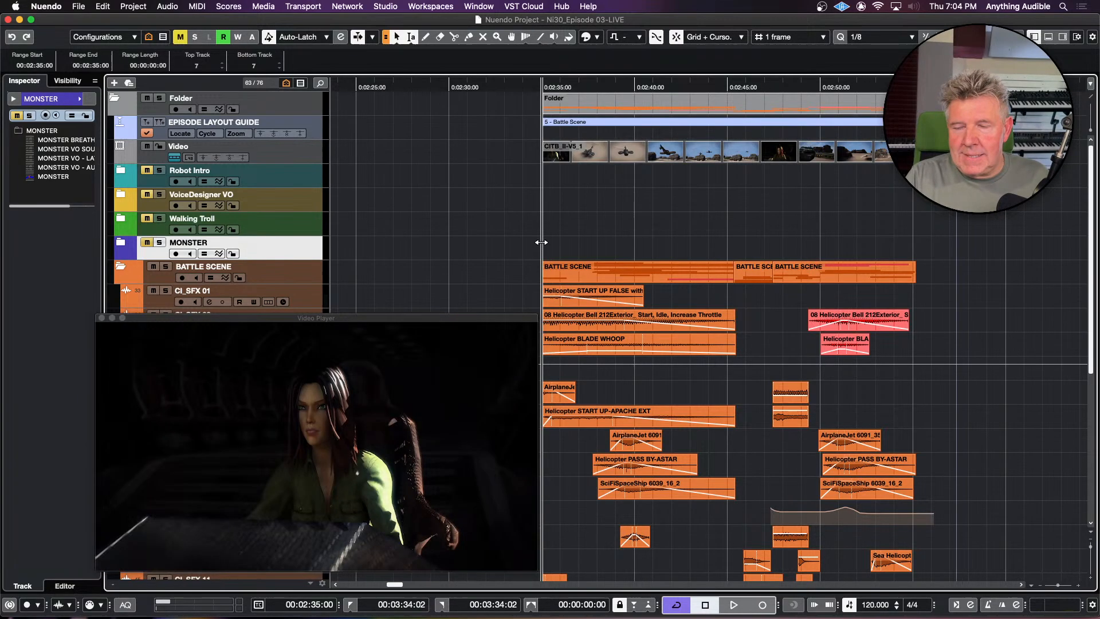
# Step: Review the battle scene's tracks and scrub through its footage from 02:35:14 to 02:52:24
pyautogui.scroll(-5, 516, 234)
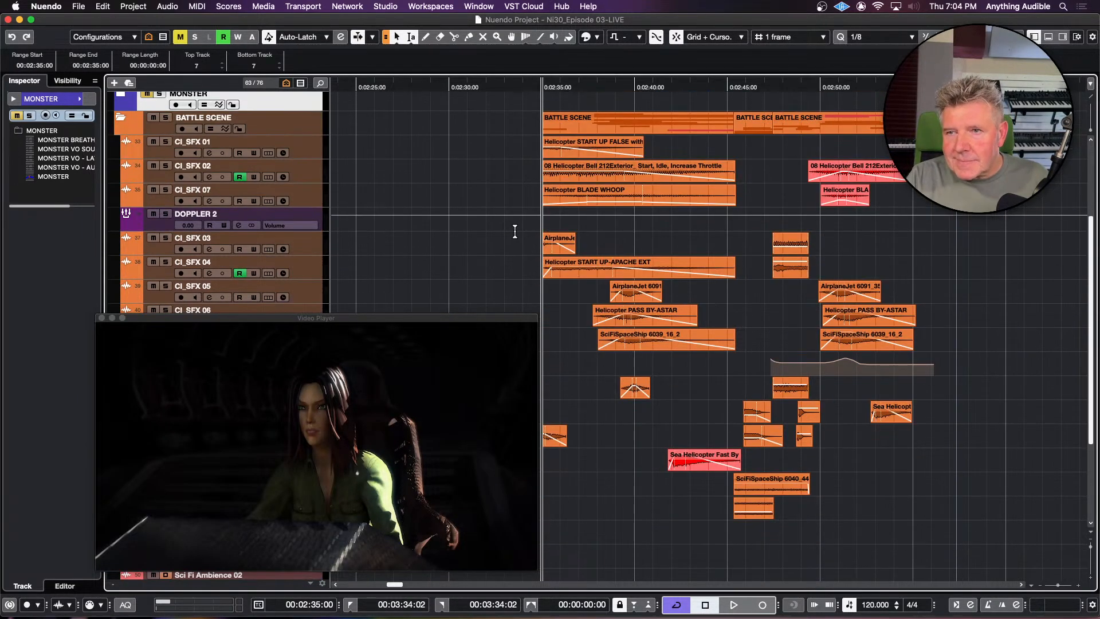
pyautogui.scroll(1, 517, 237)
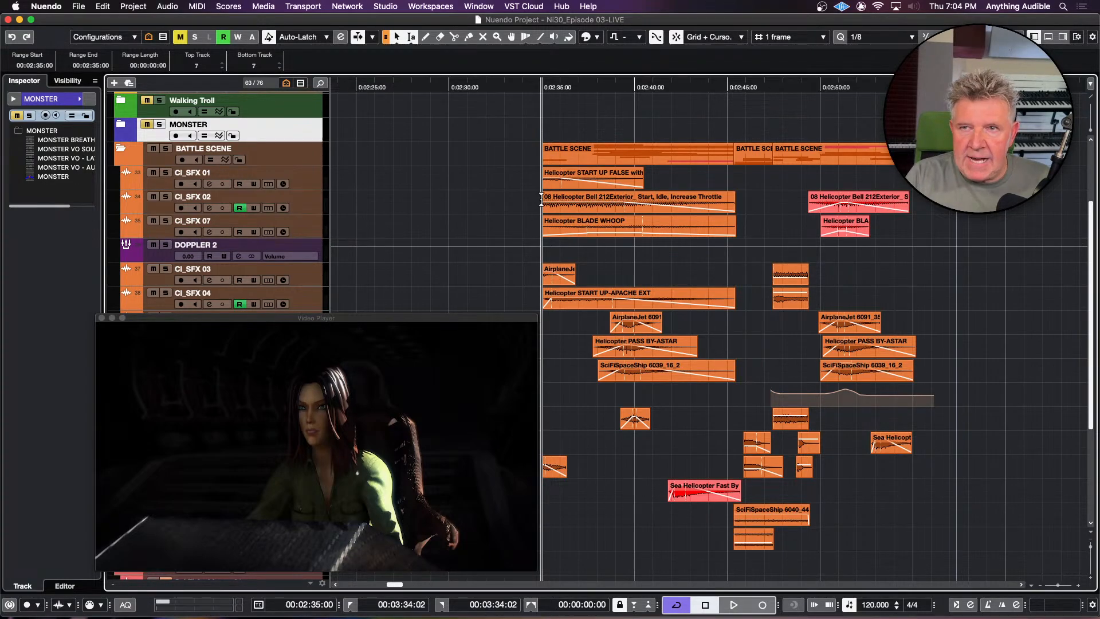
pyautogui.click(552, 124)
pyautogui.moveTo(552, 124); pyautogui.dragTo(630, 124)
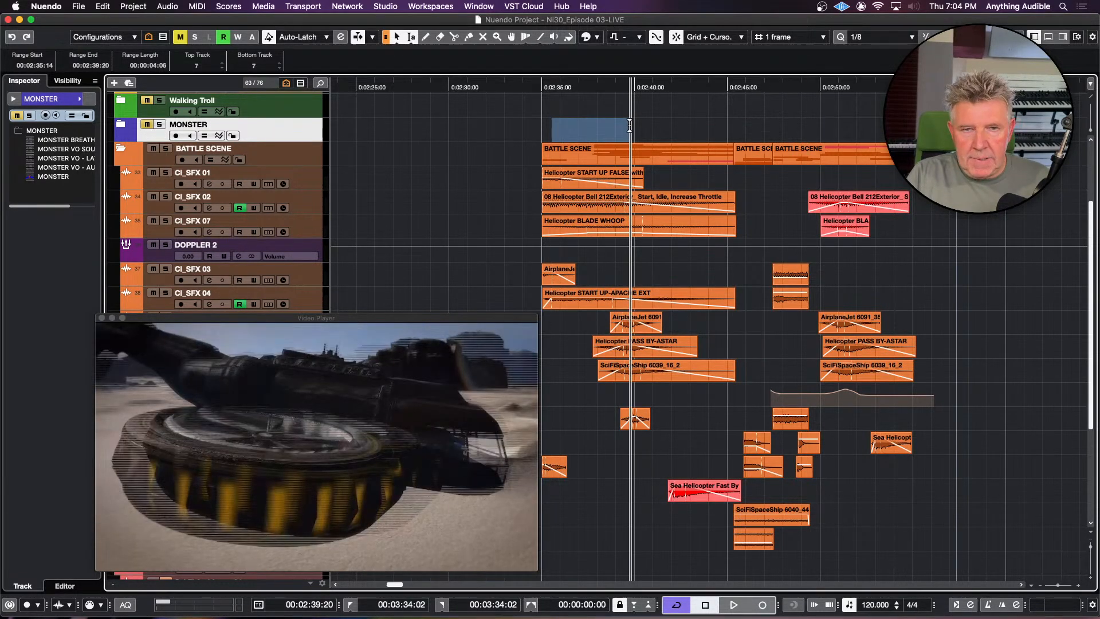
pyautogui.moveTo(630, 124); pyautogui.dragTo(876, 129)
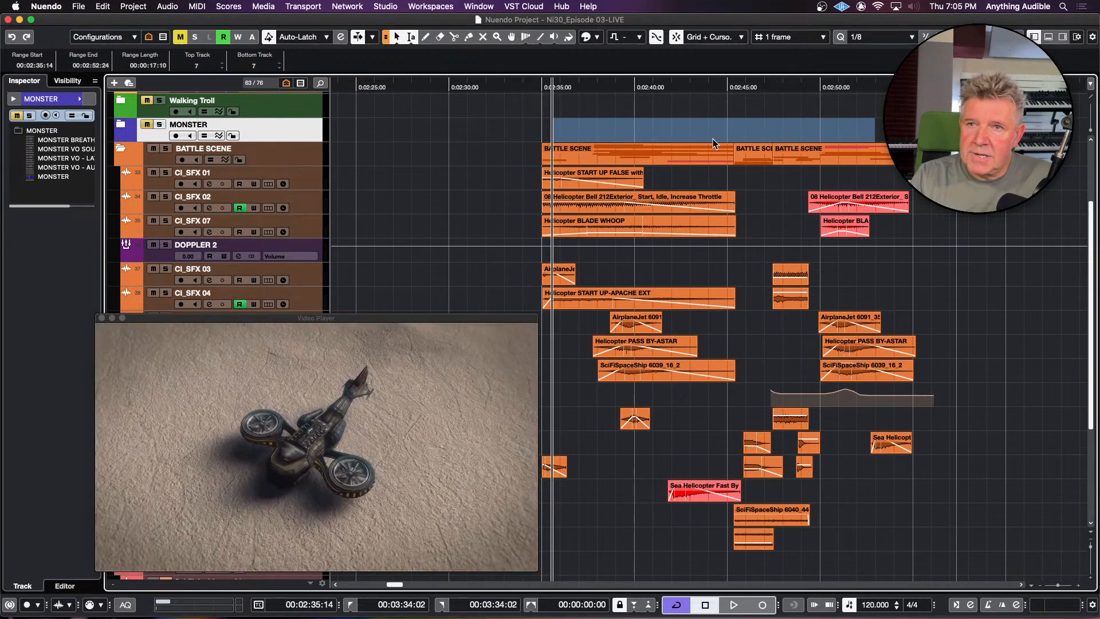
pyautogui.click(537, 170)
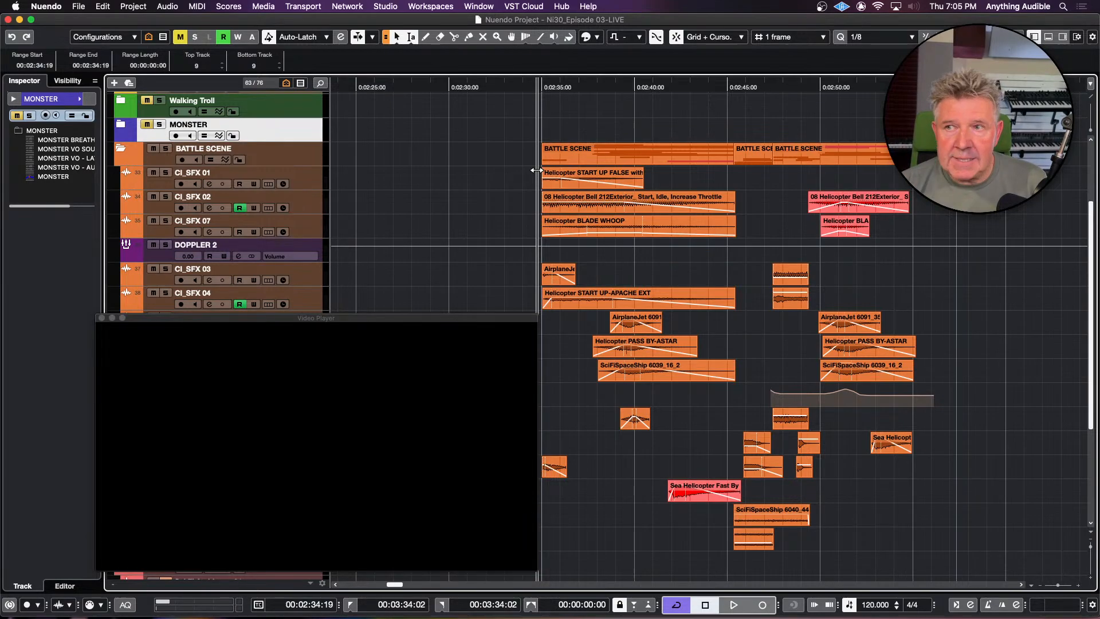
# Step: Audition the battle scene's second helicopter passage from 02:49:05
pyautogui.click(805, 174)
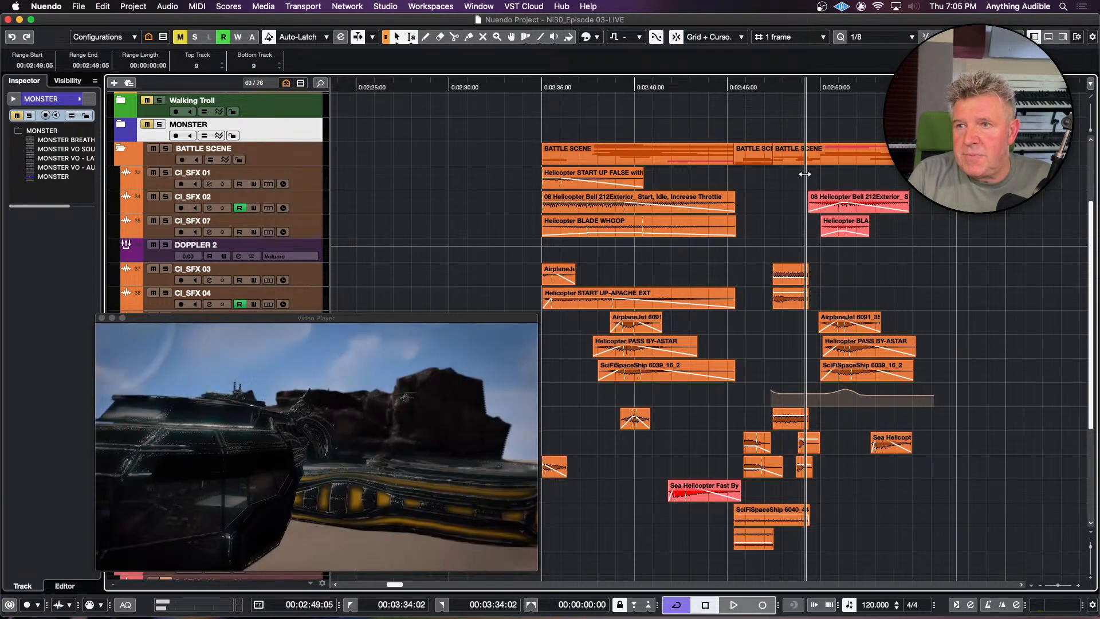
pyautogui.press('space')
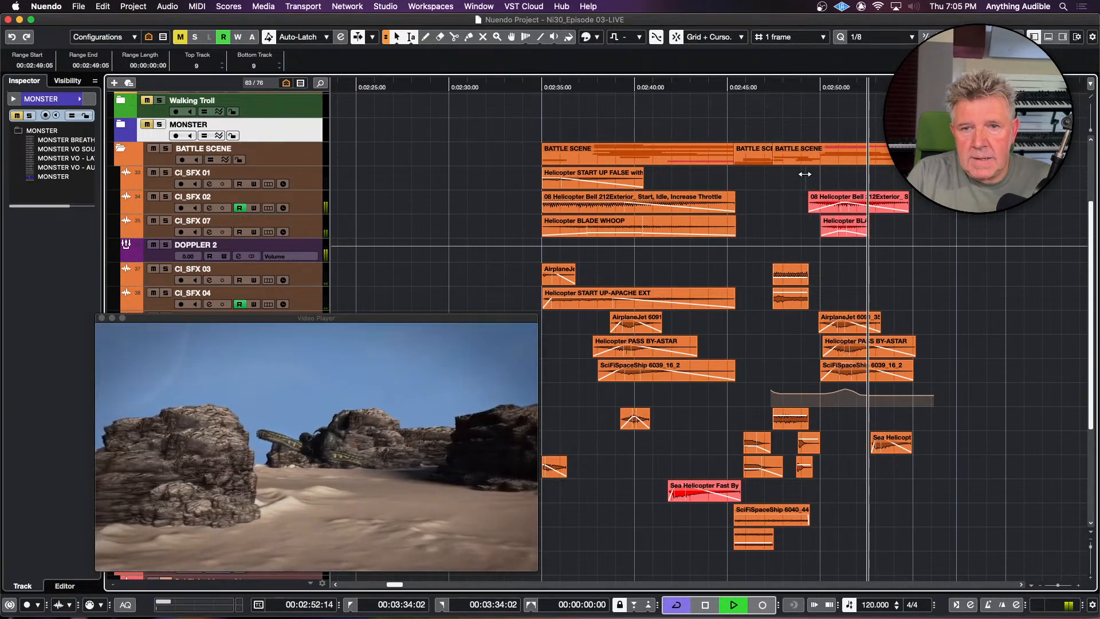
pyautogui.press('space')
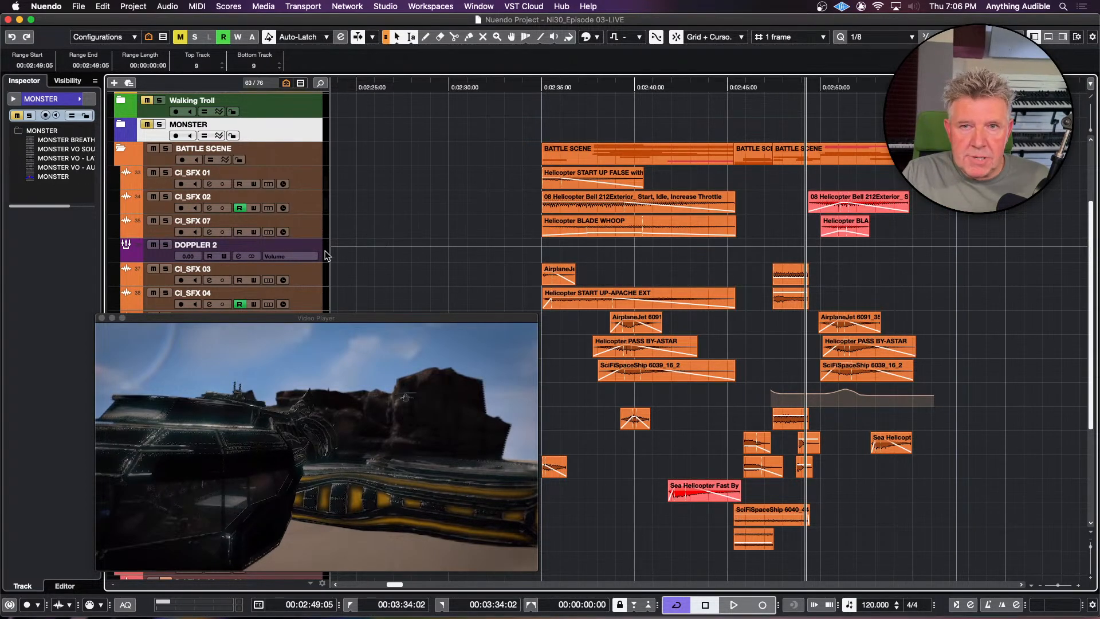
# Step: Open the Doppler insert of the DOPPLER 2 group and move its window clear of the video
pyautogui.click(168, 253)
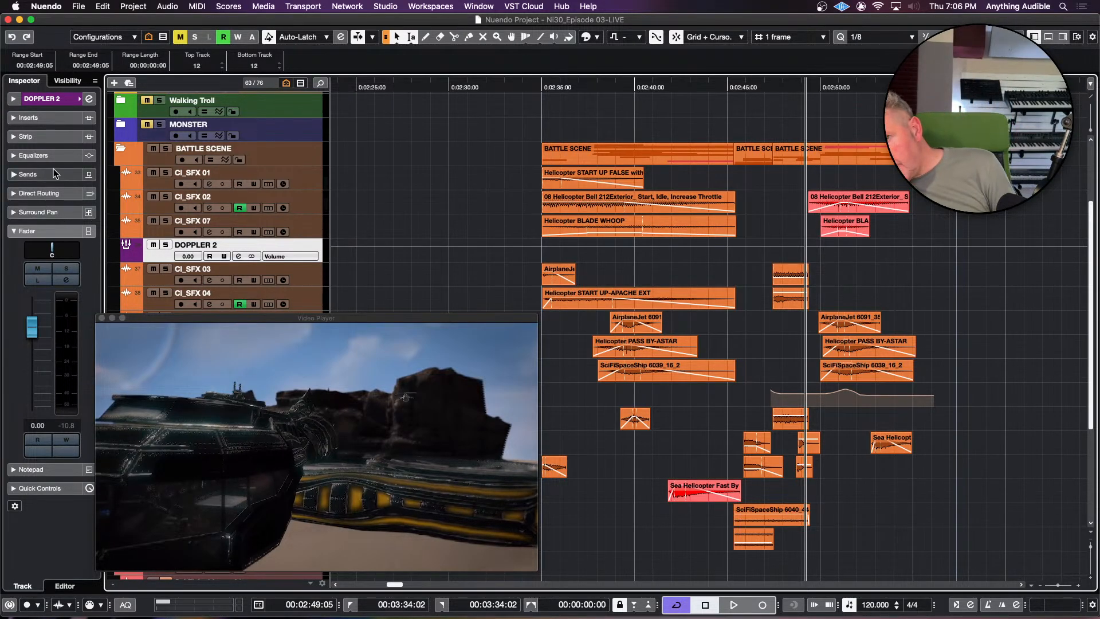
pyautogui.click(51, 119)
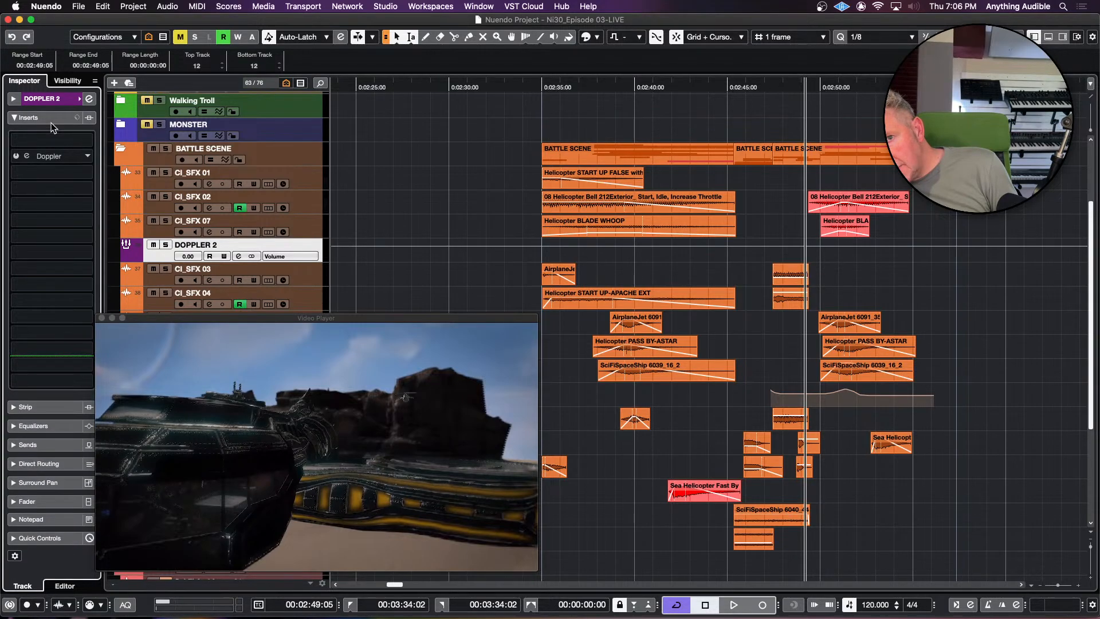
pyautogui.click(48, 156)
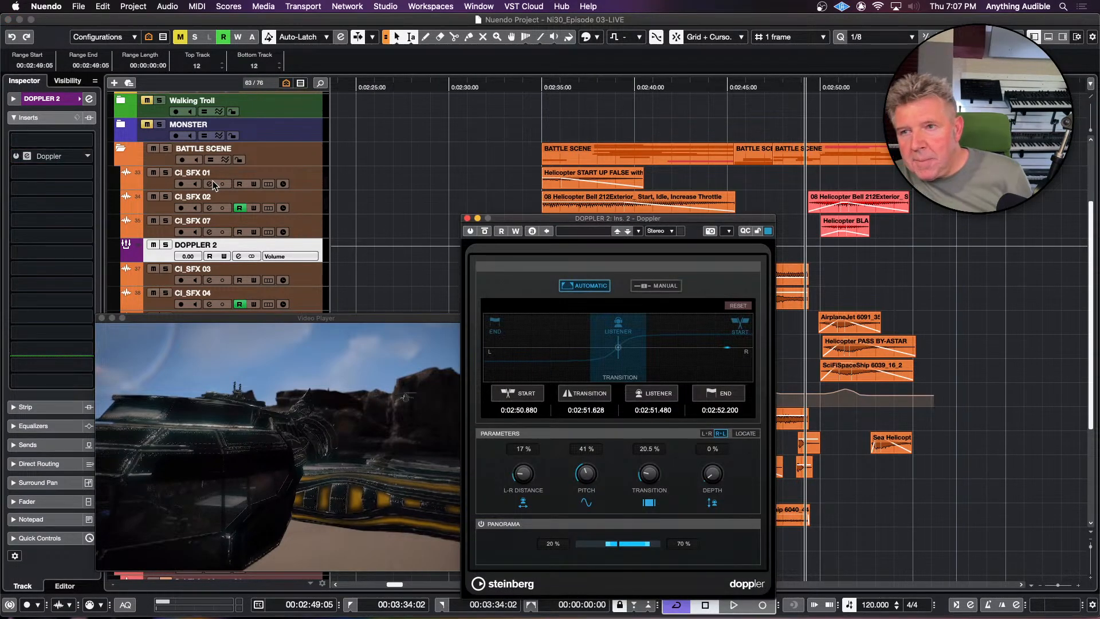
pyautogui.moveTo(518, 218); pyautogui.dragTo(770, 264)
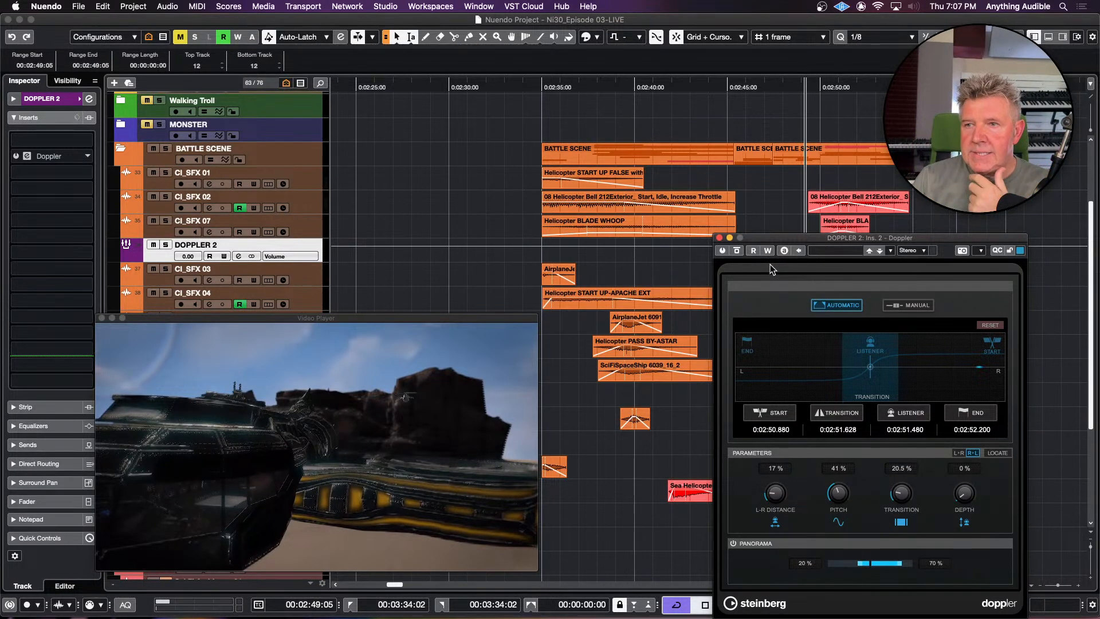
# Step: Scrub the helicopter fly-by from 02:49:12 to 02:51:18 and return the cursor to 02:49:06
pyautogui.click(810, 174)
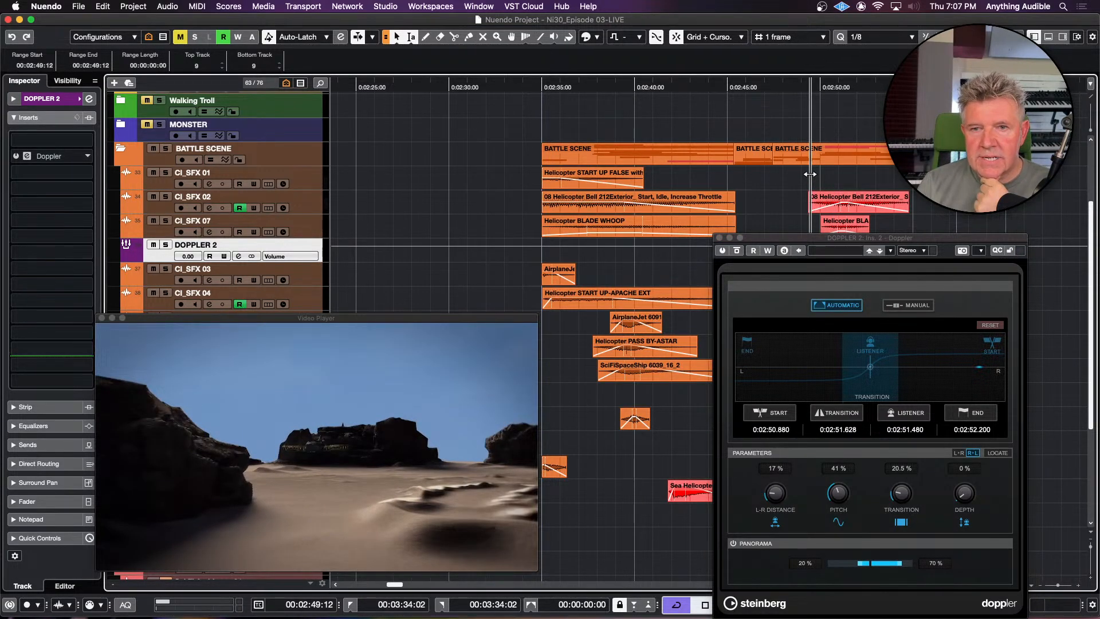
pyautogui.moveTo(810, 174); pyautogui.dragTo(832, 175)
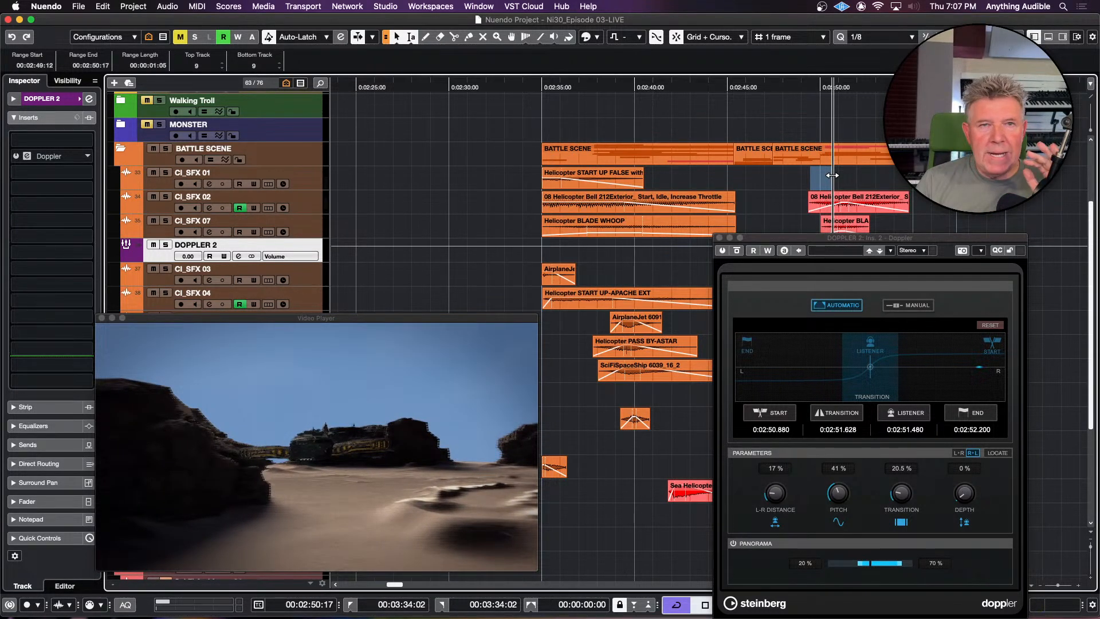
pyautogui.moveTo(832, 175); pyautogui.dragTo(851, 176)
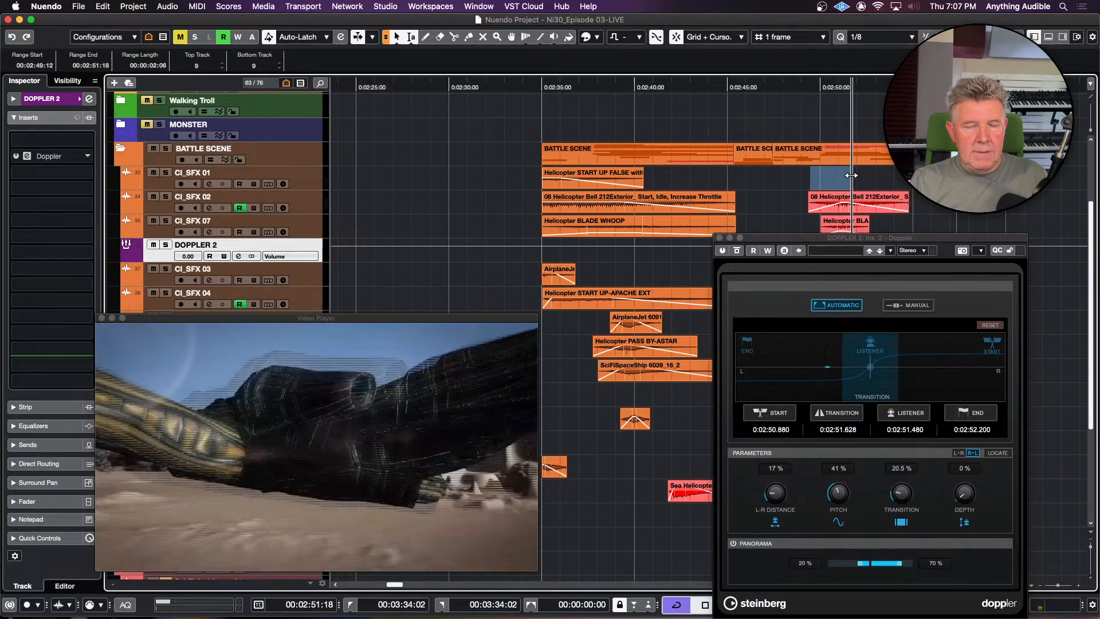
pyautogui.click(806, 172)
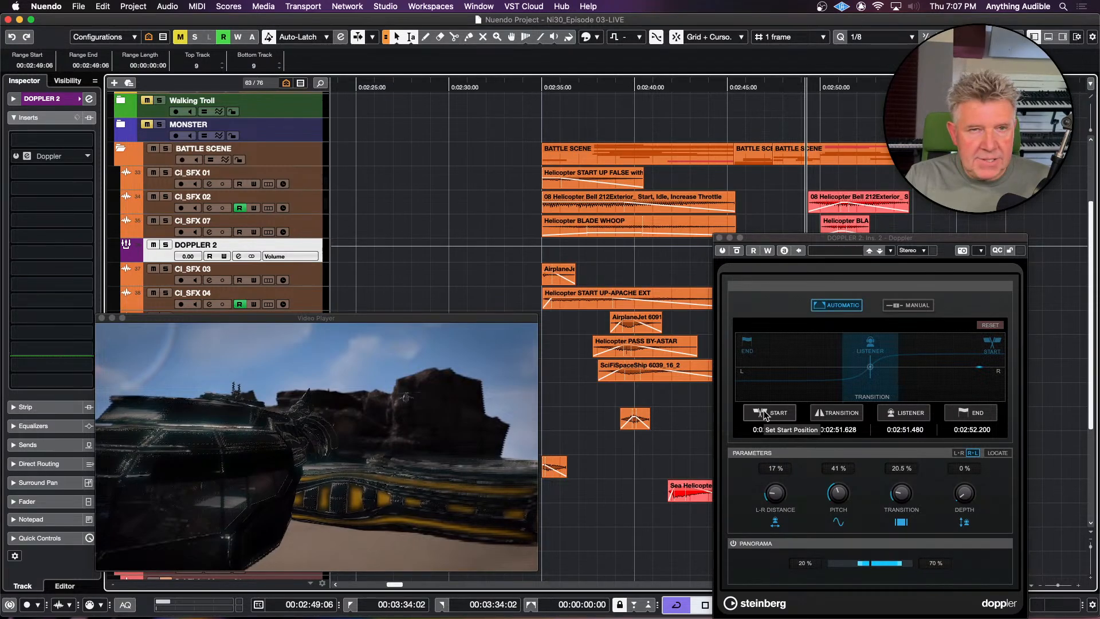
# Step: Scrub the helicopter's approach from 02:49:23 to 02:51:12 and compare it with Doppler's start and transition positions
pyautogui.click(818, 174)
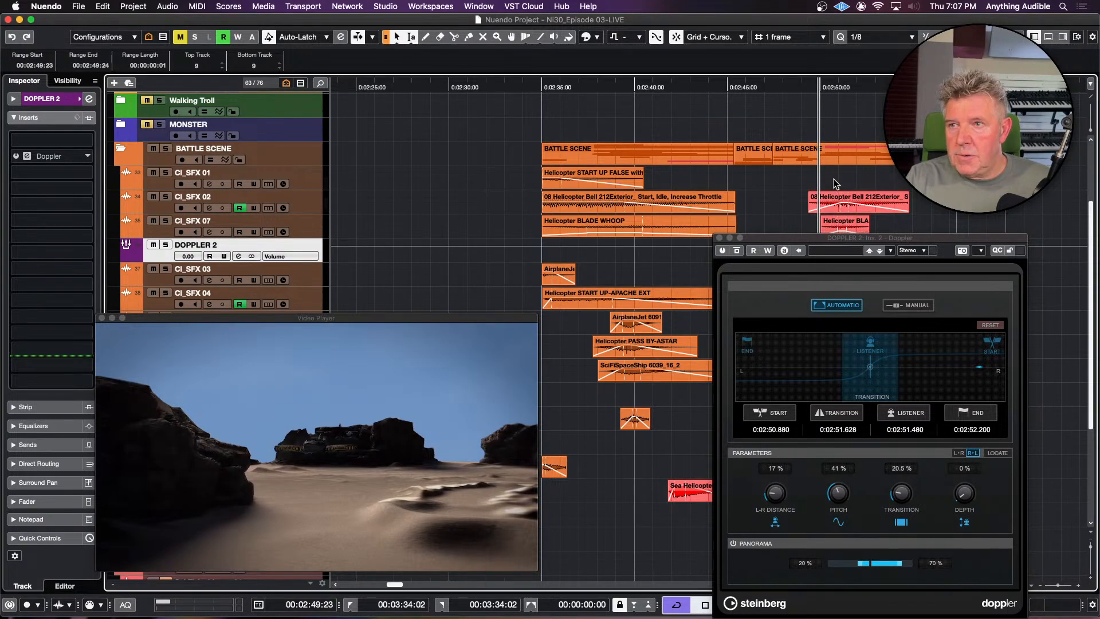
pyautogui.moveTo(827, 176); pyautogui.dragTo(845, 173)
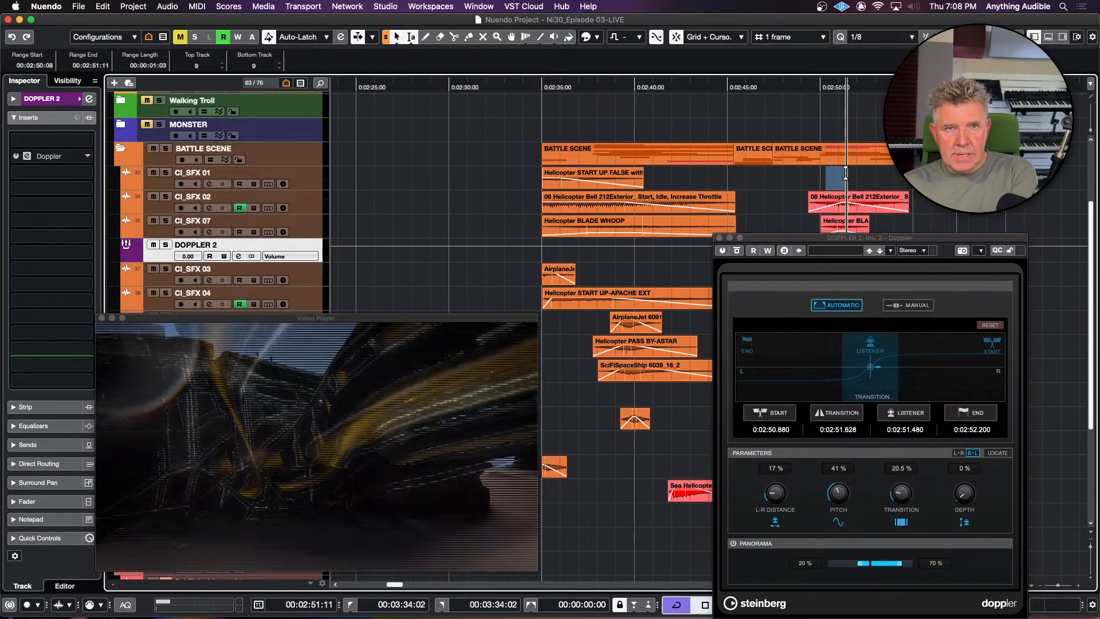
pyautogui.moveTo(846, 174); pyautogui.dragTo(847, 174)
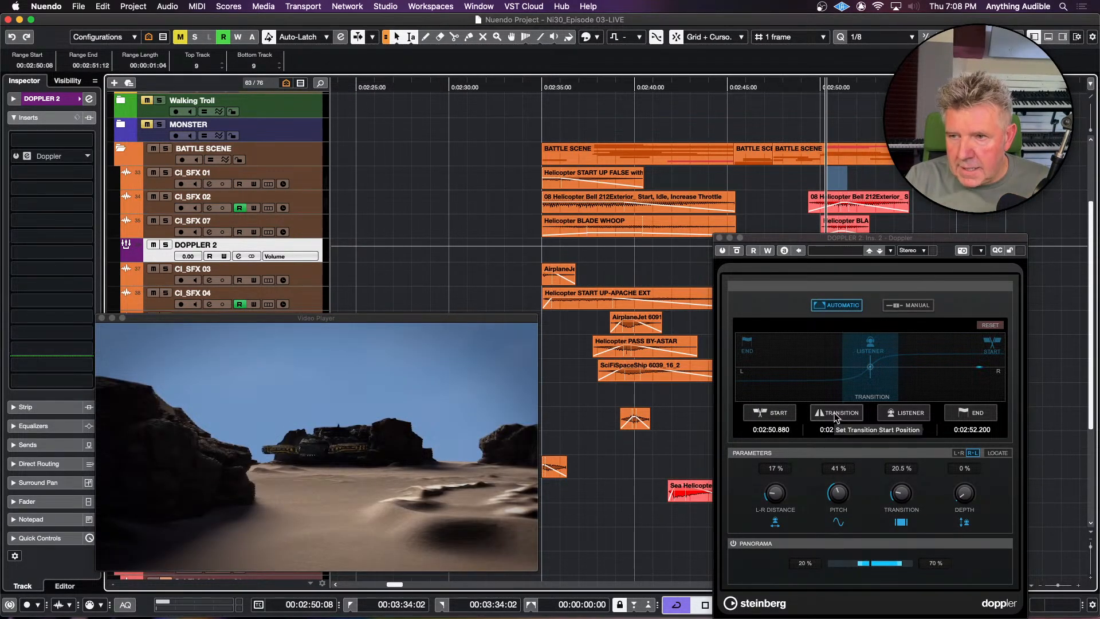
pyautogui.click(838, 416)
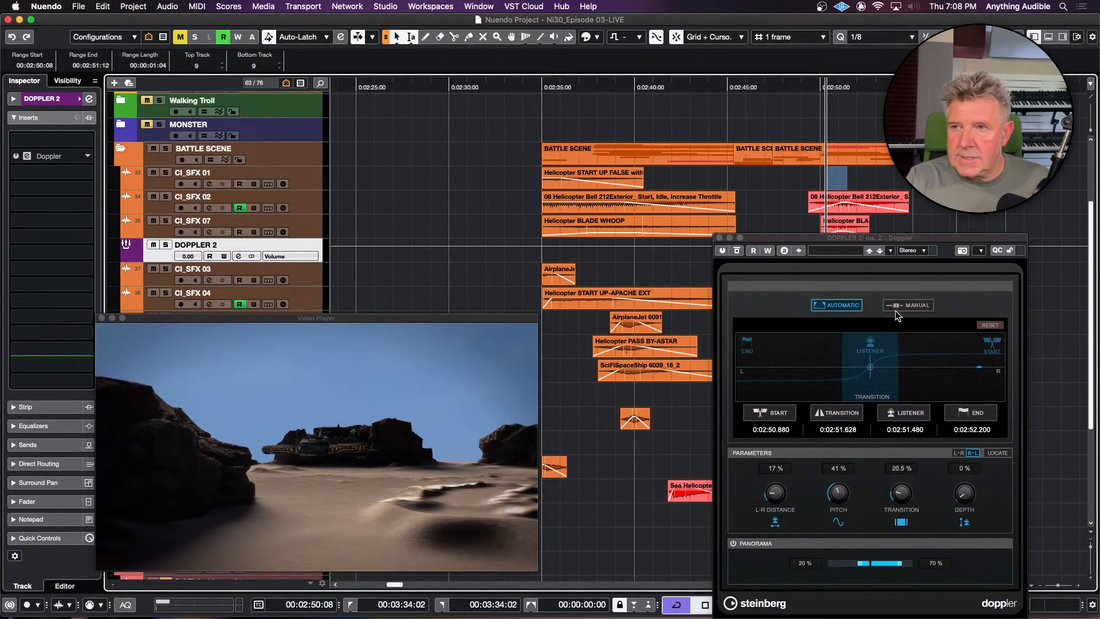
# Step: Scrub the helicopter's departure between 02:51:06 and 02:54:04 and park the cursor at 02:52:20 to check Doppler's end position
pyautogui.moveTo(858, 174); pyautogui.dragTo(868, 174)
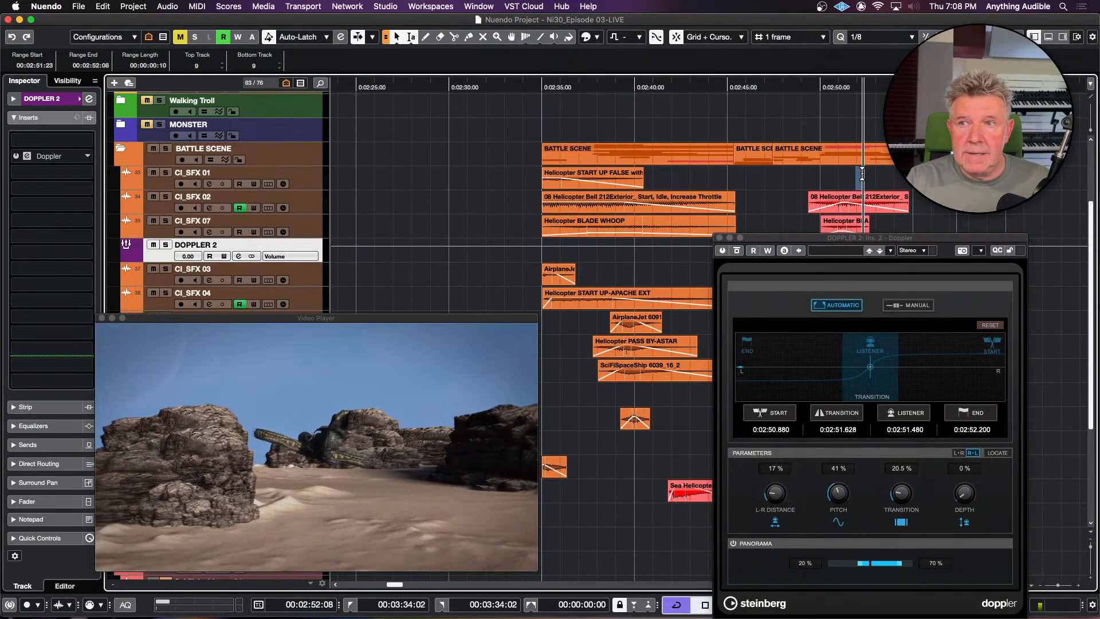
pyautogui.moveTo(857, 174); pyautogui.dragTo(843, 174)
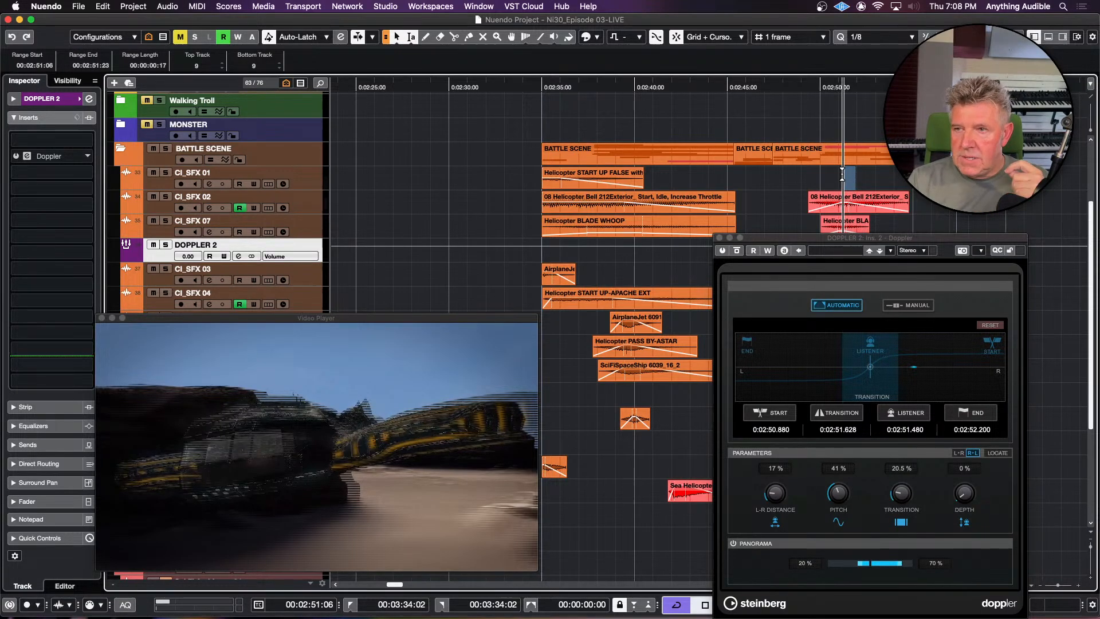
pyautogui.moveTo(842, 174); pyautogui.dragTo(844, 174)
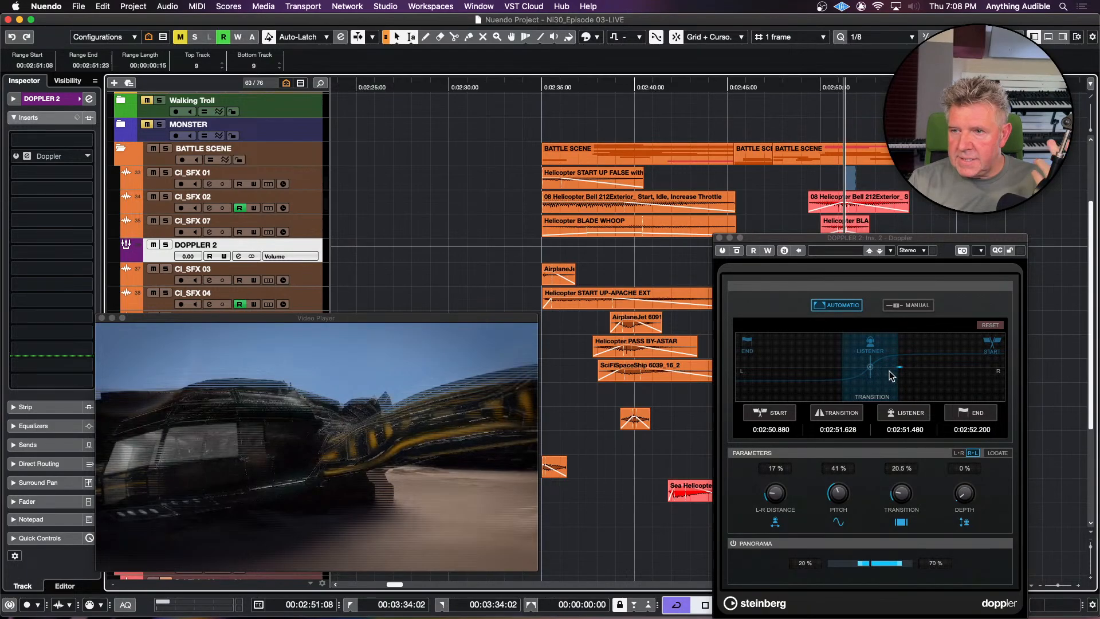
pyautogui.moveTo(878, 175); pyautogui.dragTo(897, 175)
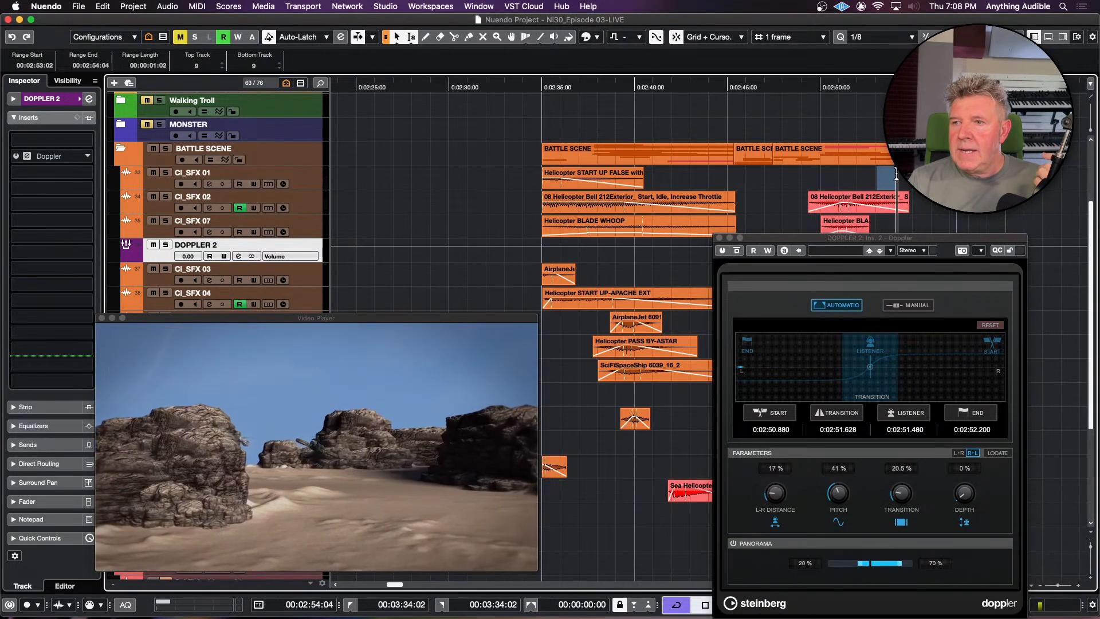
pyautogui.click(877, 172)
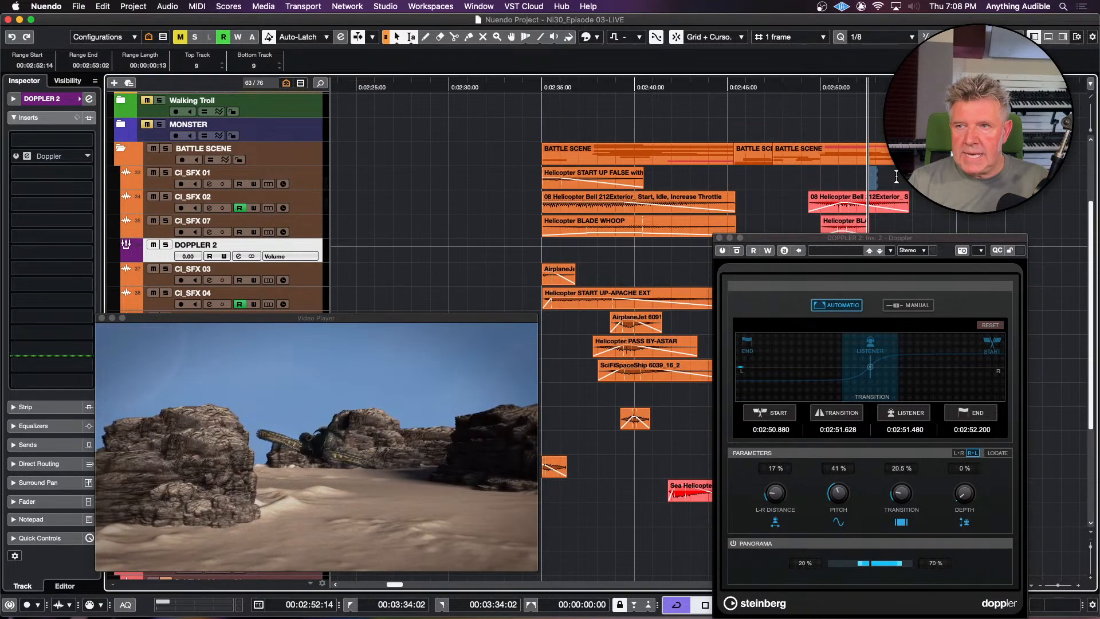
pyautogui.click(887, 177)
pyautogui.click(872, 176)
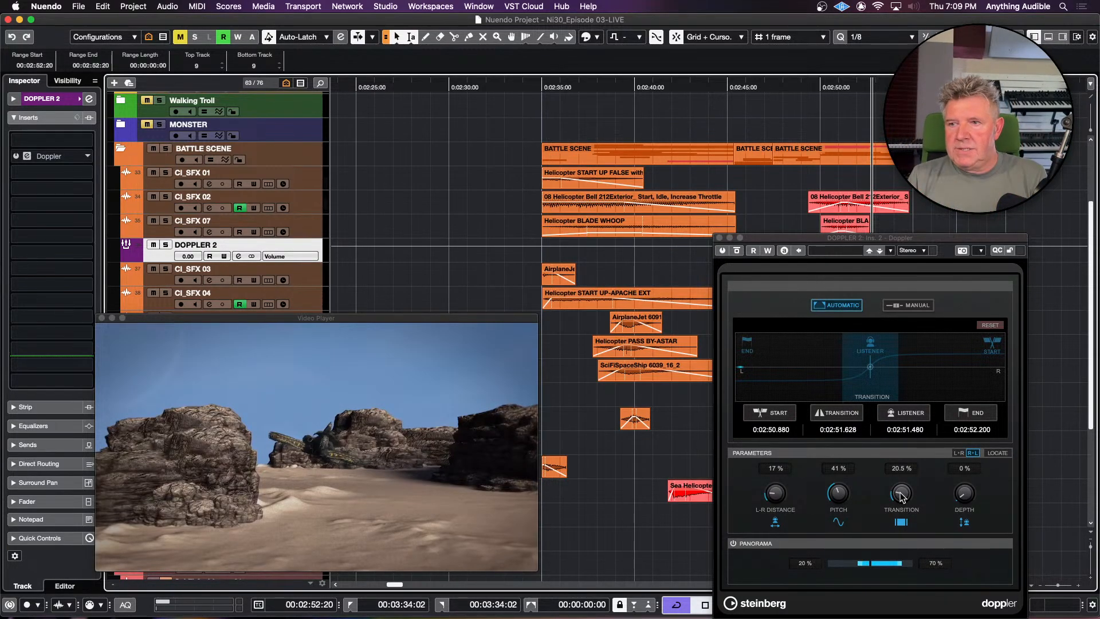
# Step: Set Doppler's Transition parameter to 27.5 % and return the cursor to the start of the fly-by at 02:49:06
pyautogui.moveTo(903, 498)
pyautogui.mouseDown()
pyautogui.moveTo(904, 482)
pyautogui.moveTo(903, 491)
pyautogui.mouseUp()
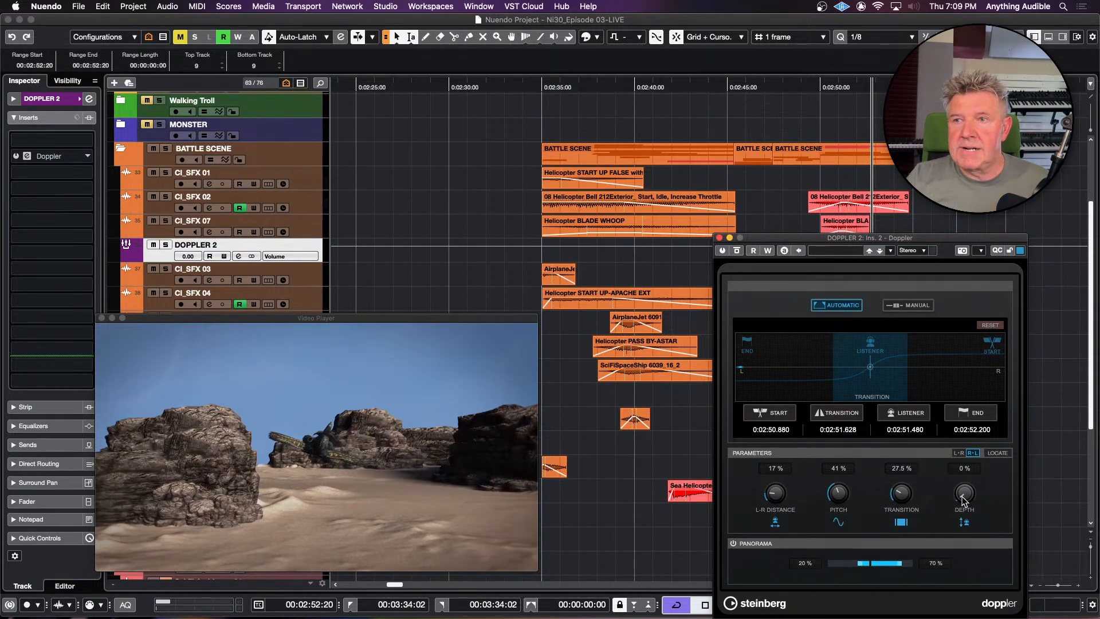
pyautogui.click(807, 176)
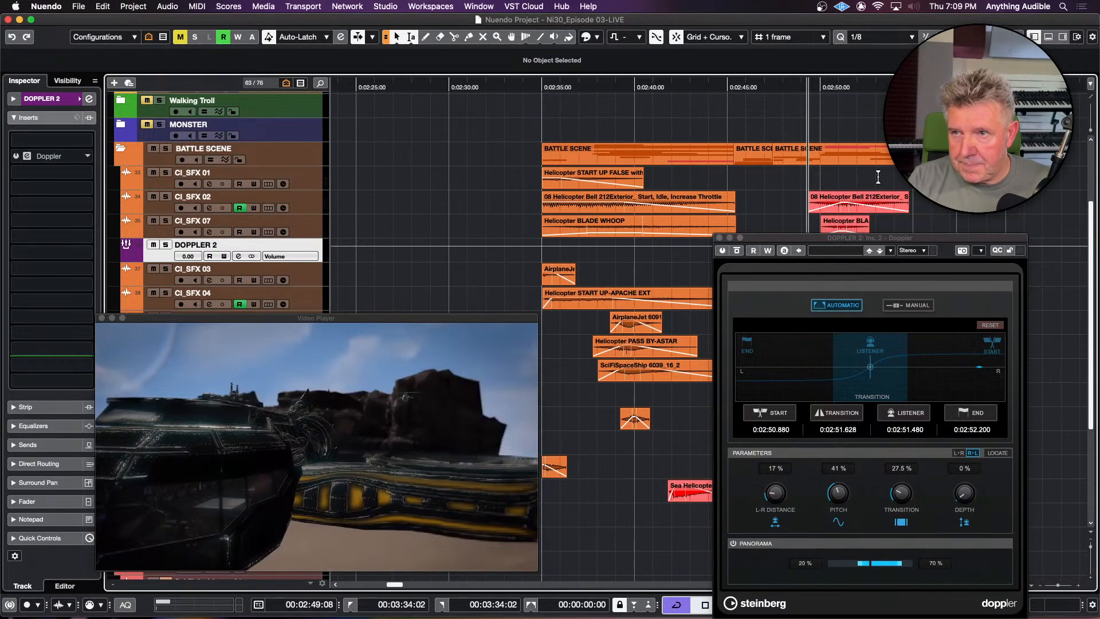
pyautogui.moveTo(878, 178); pyautogui.dragTo(916, 177)
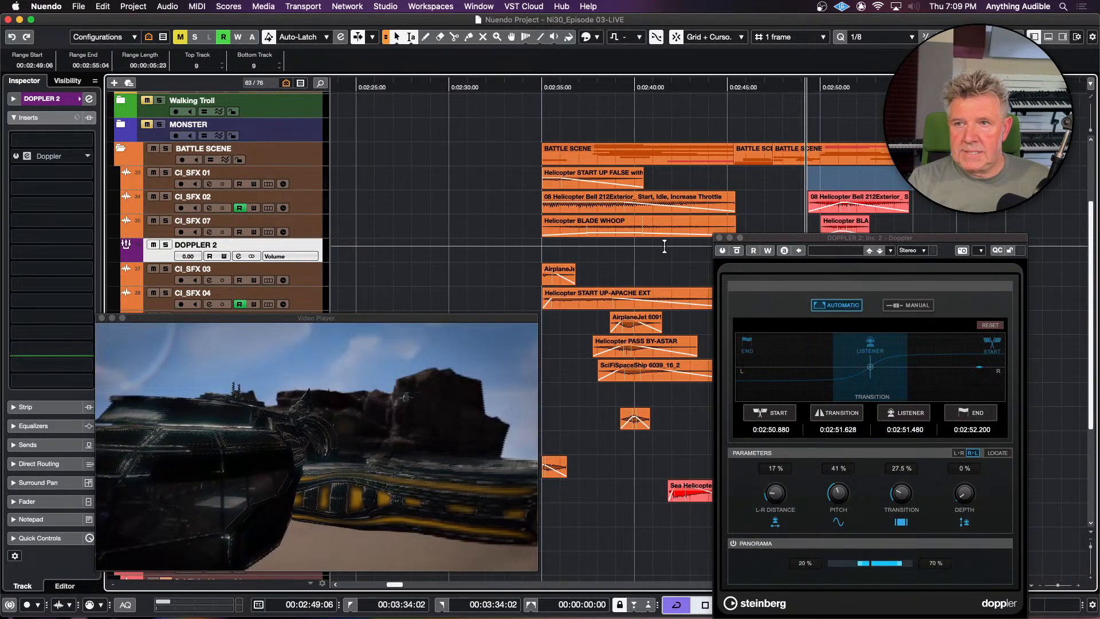
# Step: Audition the DOPPLER 2 group in solo from 02:49:02 with the Doppler effect switched off, and unsolo it after playback
pyautogui.click(718, 255)
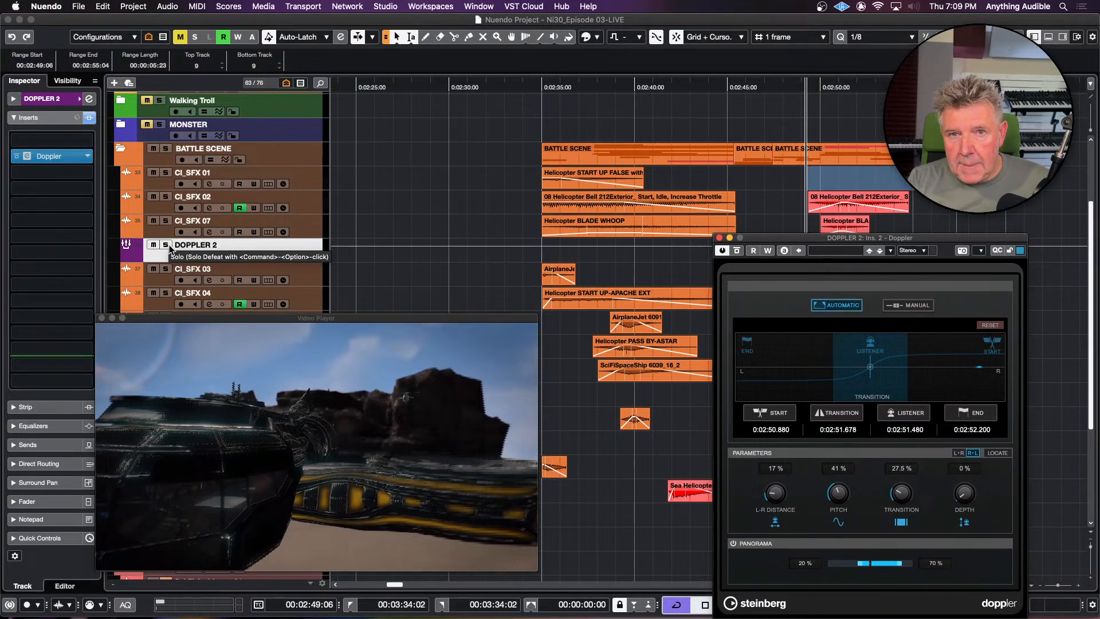
pyautogui.click(723, 251)
pyautogui.click(166, 246)
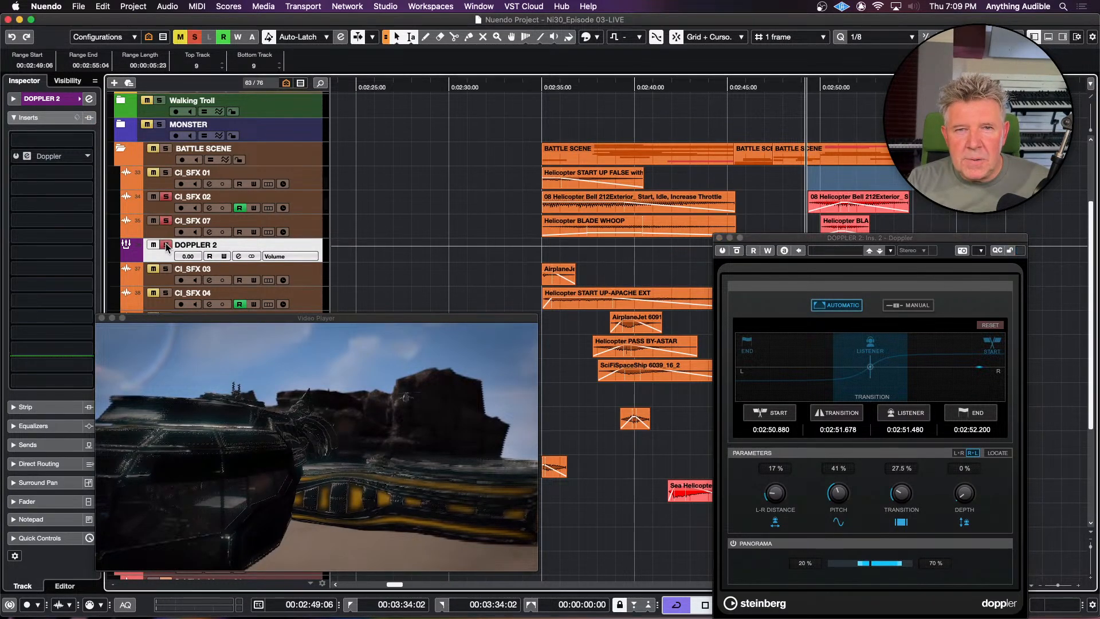
pyautogui.click(803, 200)
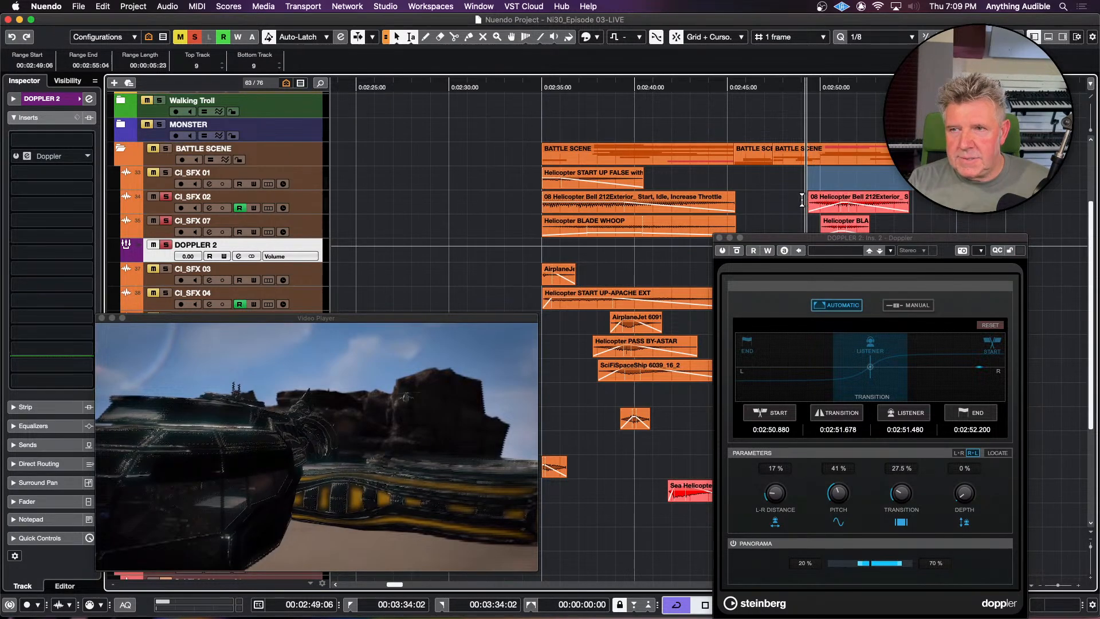
pyautogui.press('space')
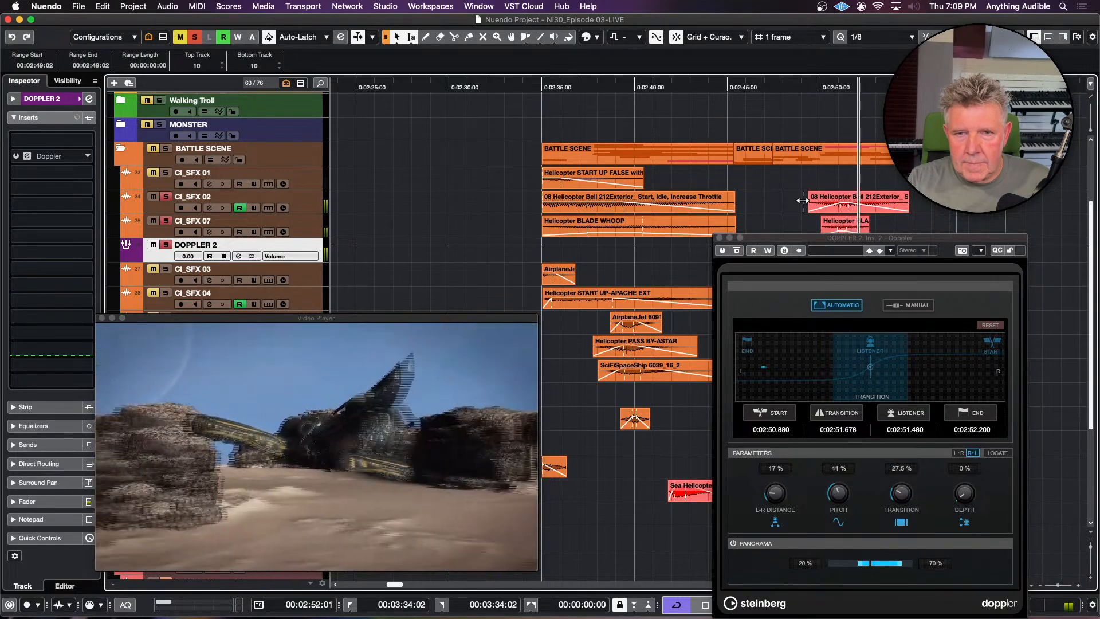
pyautogui.press('space')
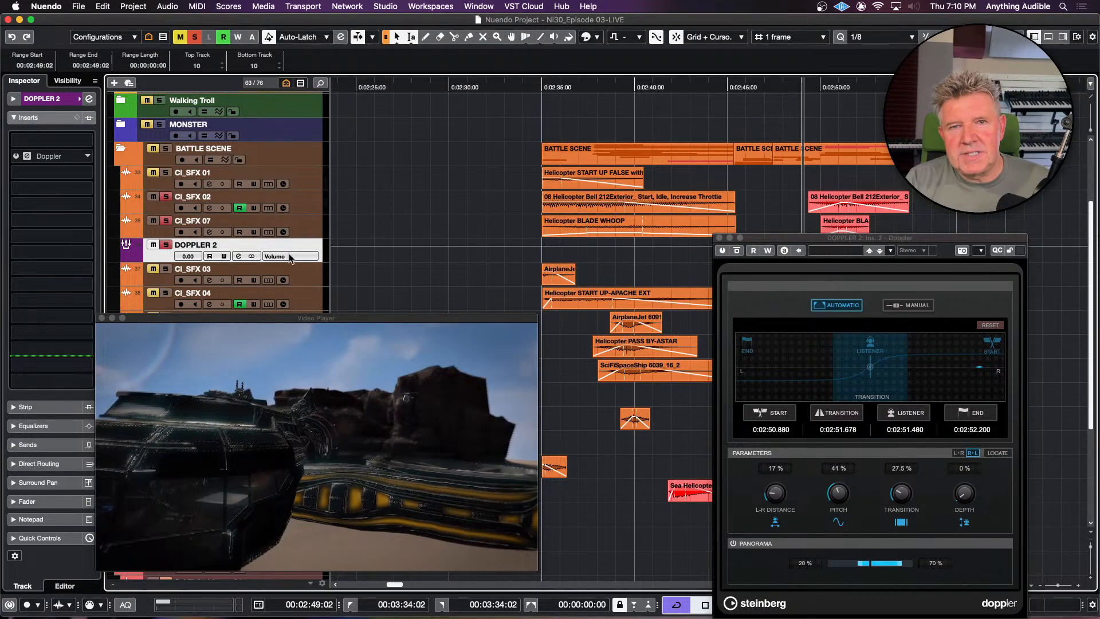
pyautogui.click(171, 247)
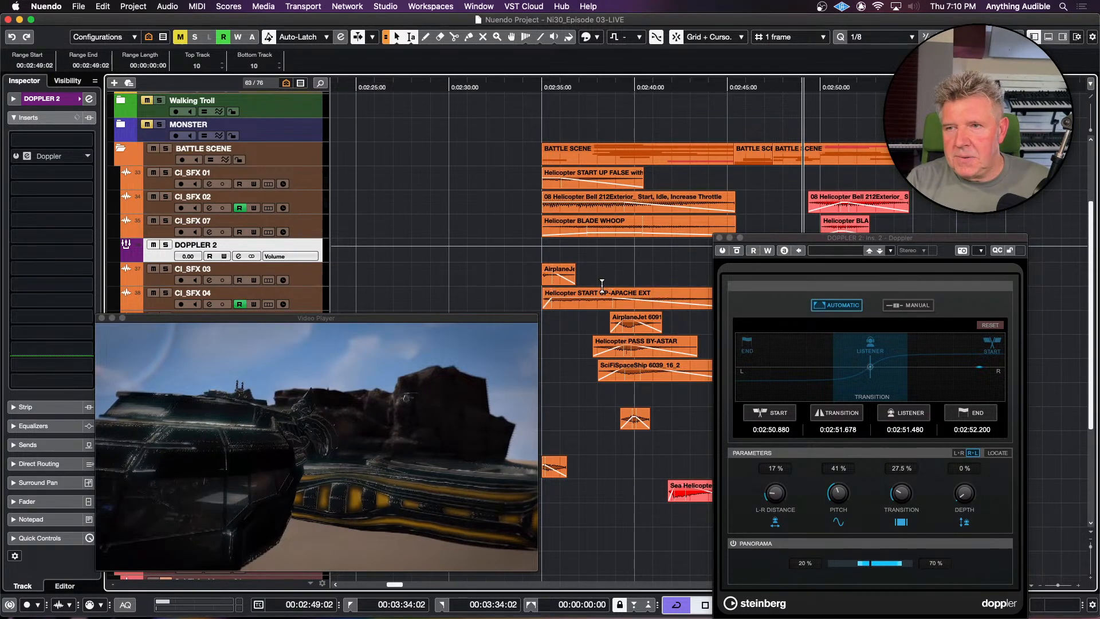
# Step: Switch the Doppler effect on and audition the DOPPLER 2 group in solo from 02:49:02, releasing the solo after playback
pyautogui.click(717, 253)
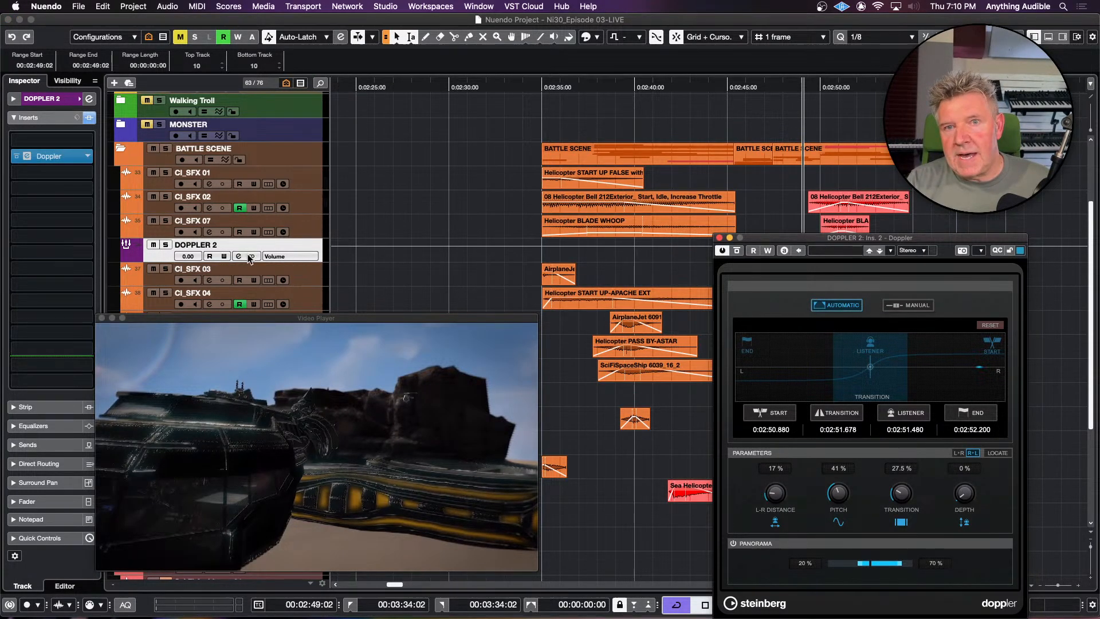
pyautogui.click(164, 245)
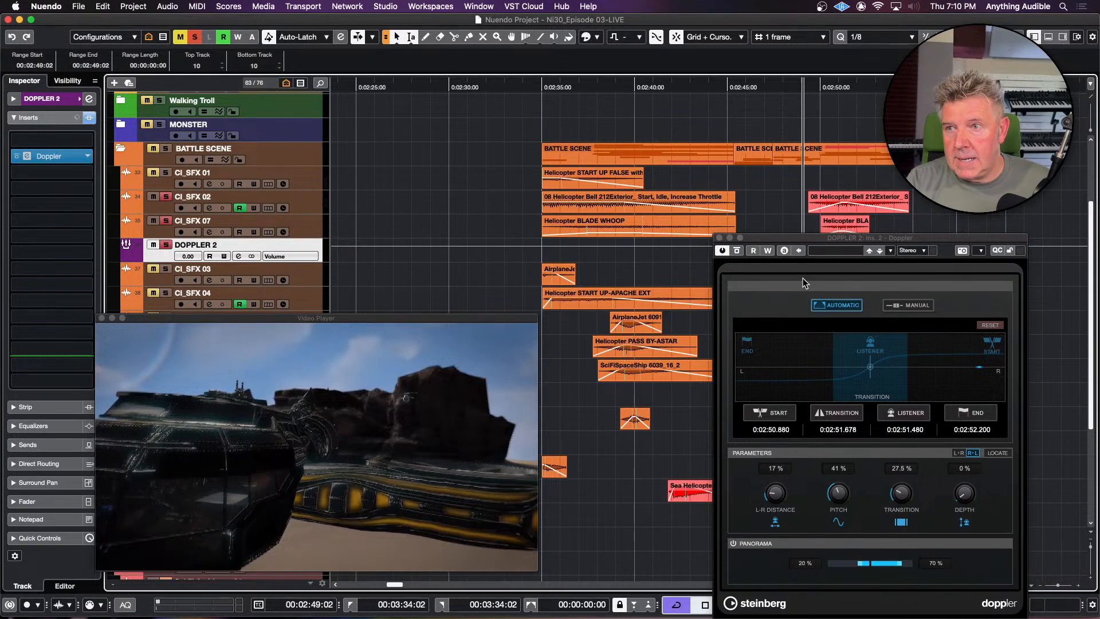
pyautogui.press('space')
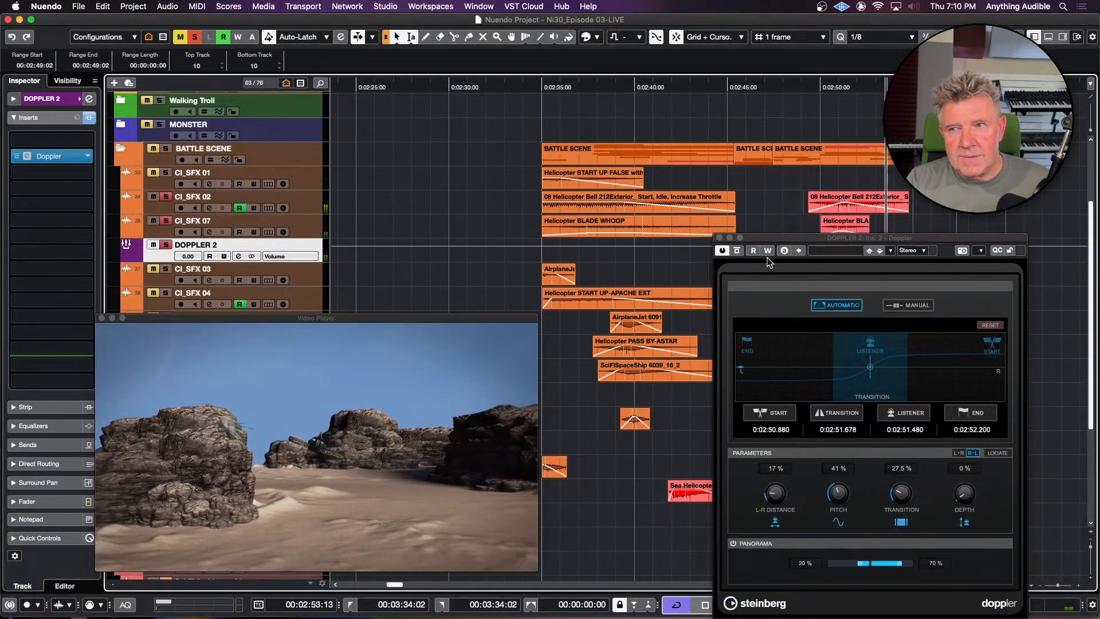
pyautogui.press('space')
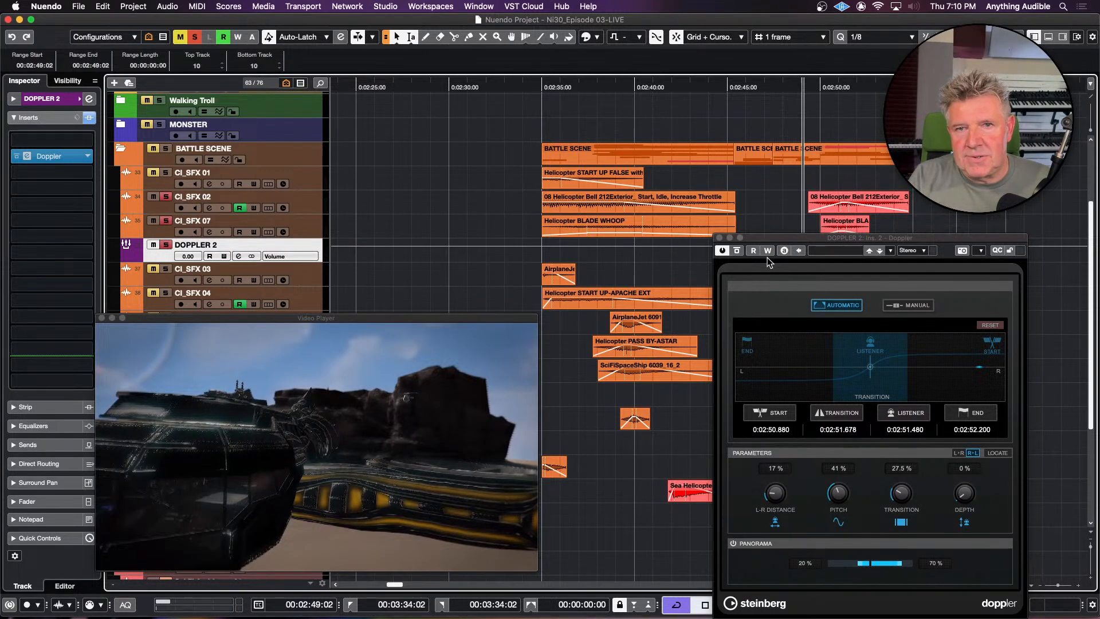
pyautogui.click(166, 246)
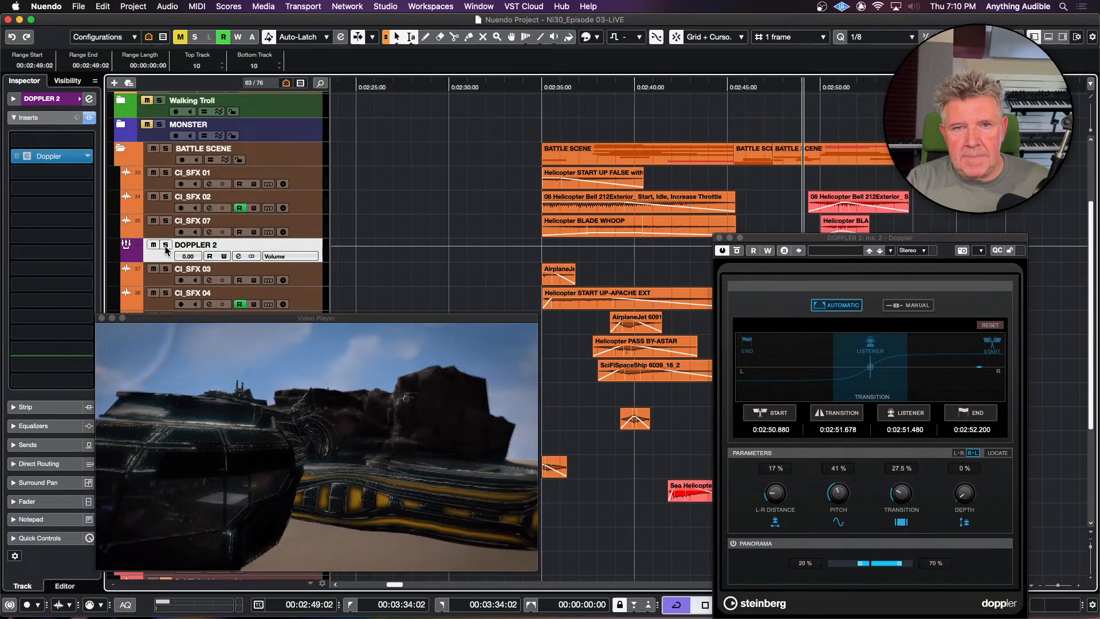
# Step: Play the full battle scene mix from 02:45:03 with Doppler active and close the Doppler window
pyautogui.click(729, 173)
pyautogui.press('space')
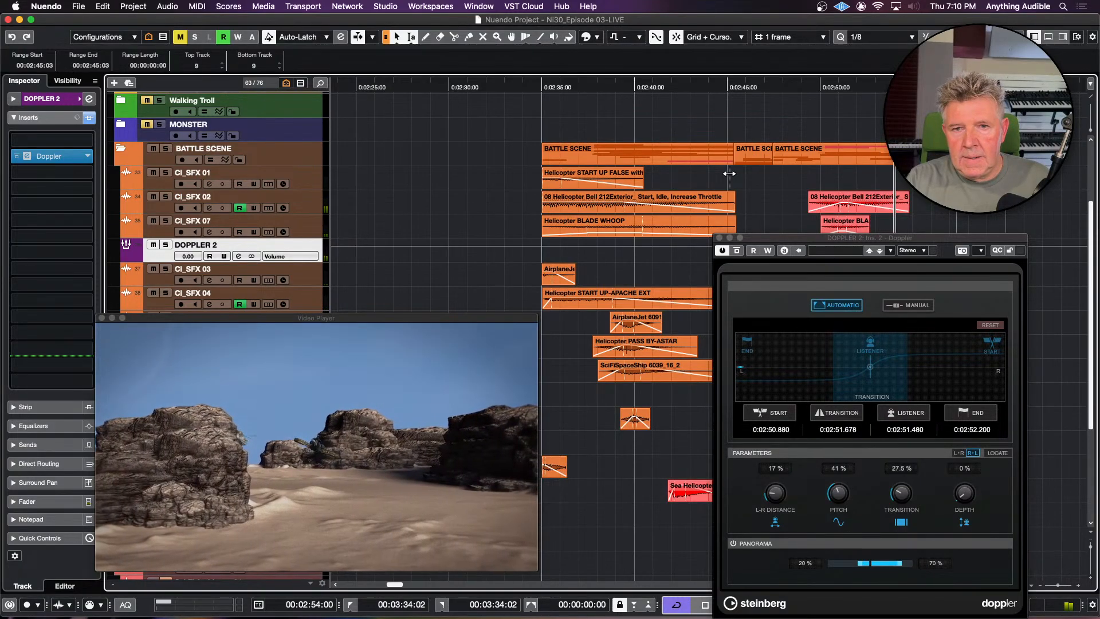
pyautogui.press('space')
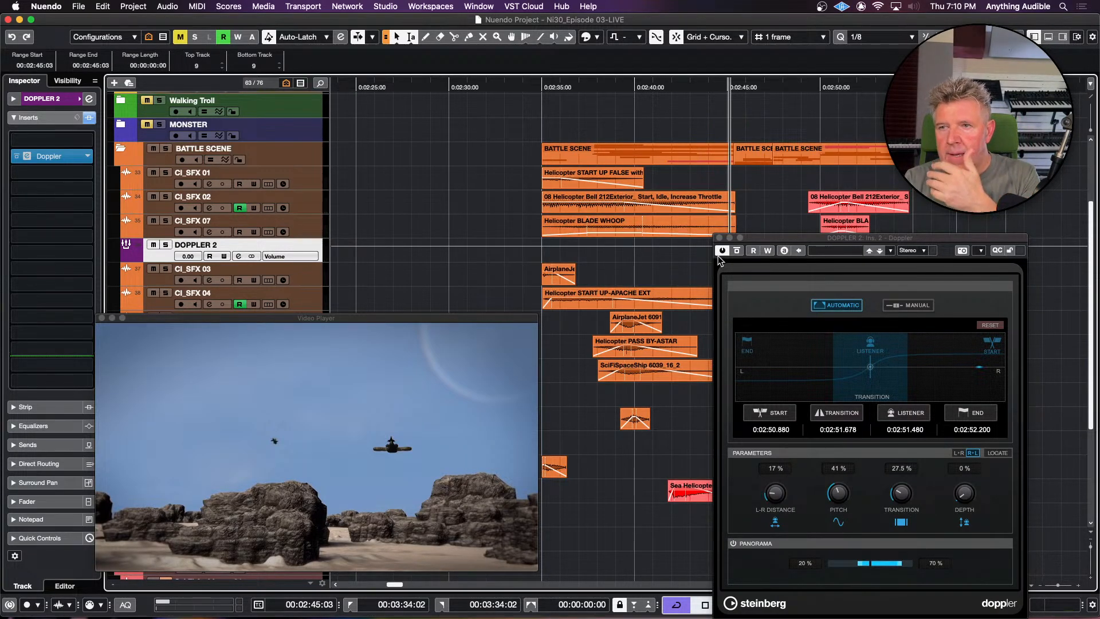
pyautogui.click(720, 238)
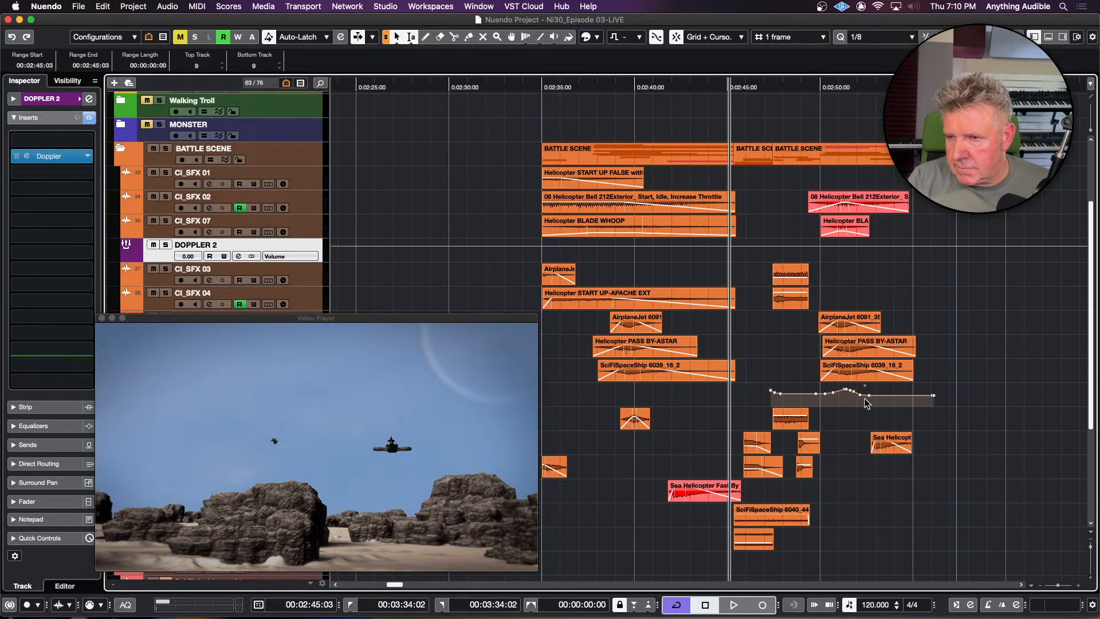
# Step: Move the video window clear of the lower track names and solo the CI_SFX 12 DOPPLER track
pyautogui.hscroll(-5, 864, 429)
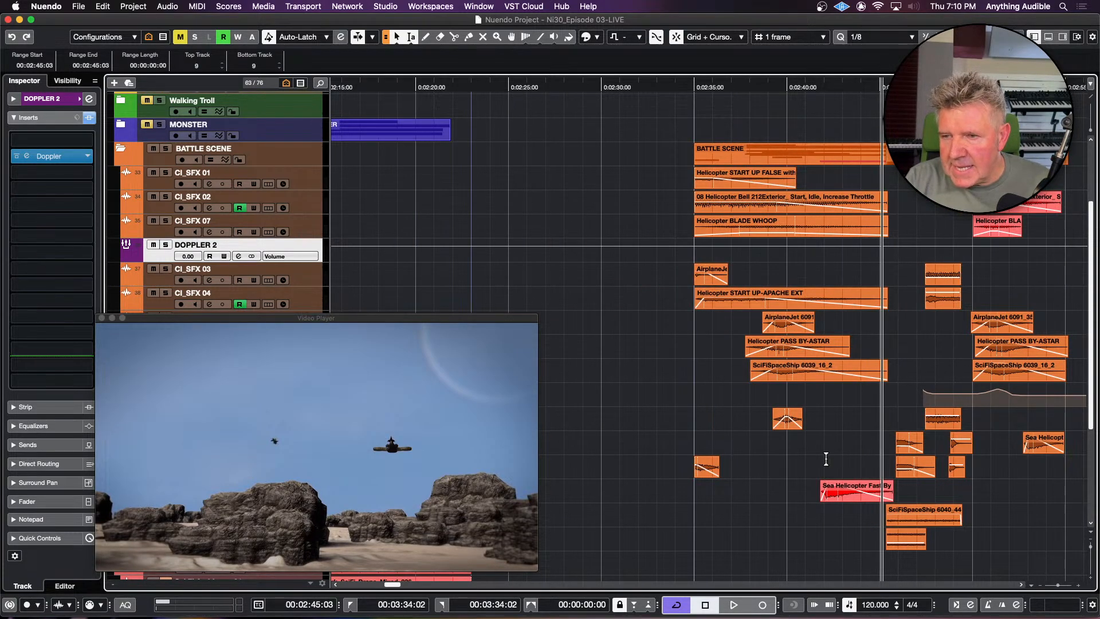
pyautogui.moveTo(817, 458)
pyautogui.mouseDown()
pyautogui.moveTo(847, 463)
pyautogui.moveTo(820, 463)
pyautogui.moveTo(834, 463)
pyautogui.mouseUp()
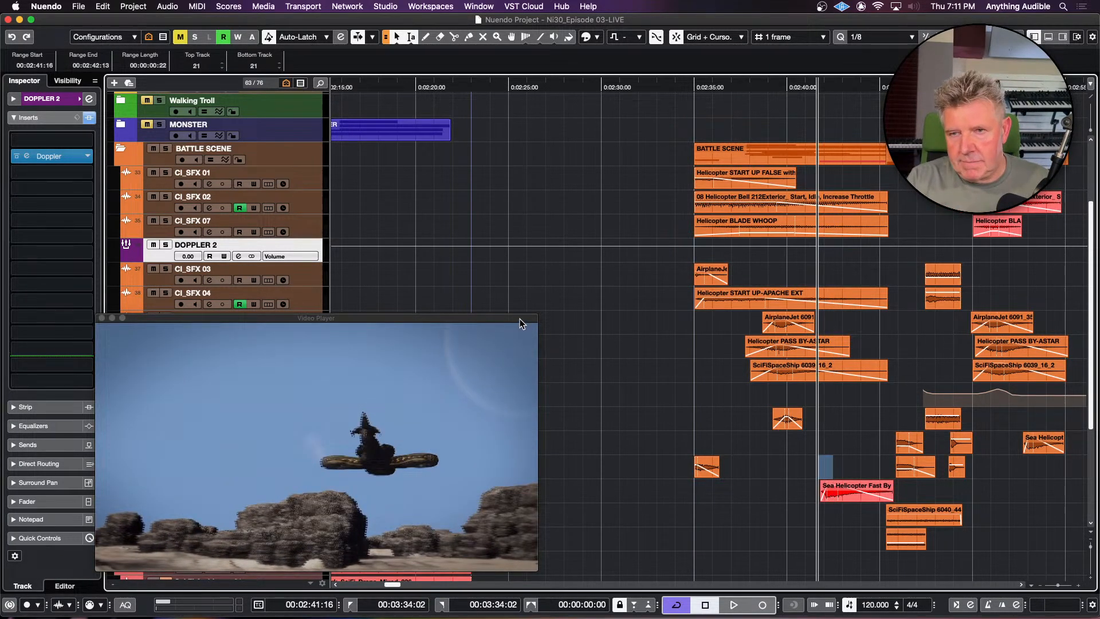
pyautogui.moveTo(520, 318); pyautogui.dragTo(540, 115)
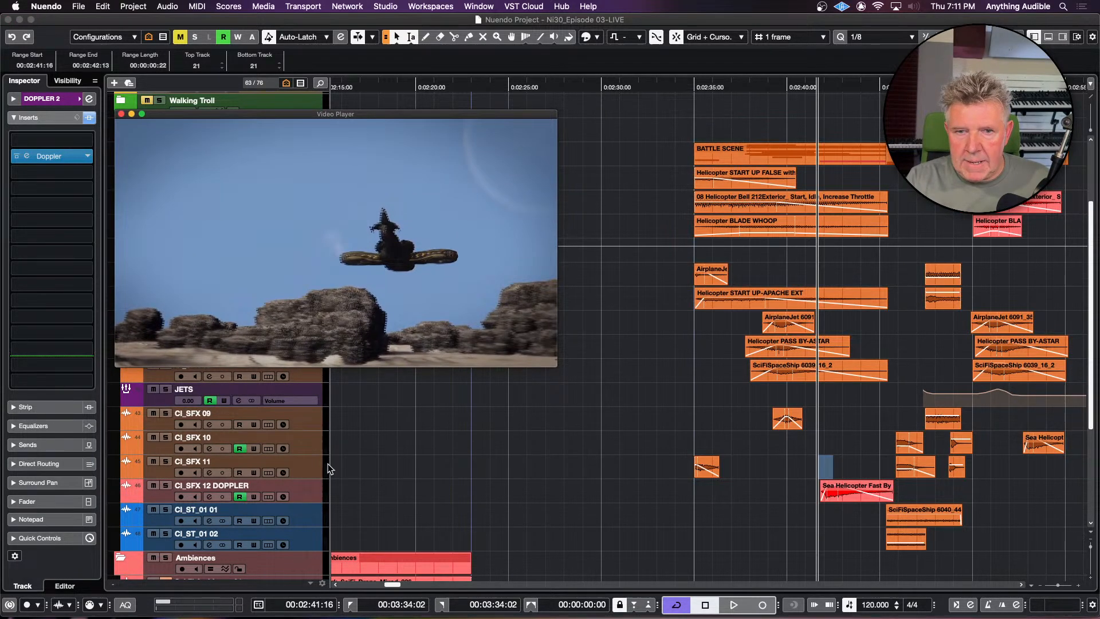
pyautogui.click(165, 486)
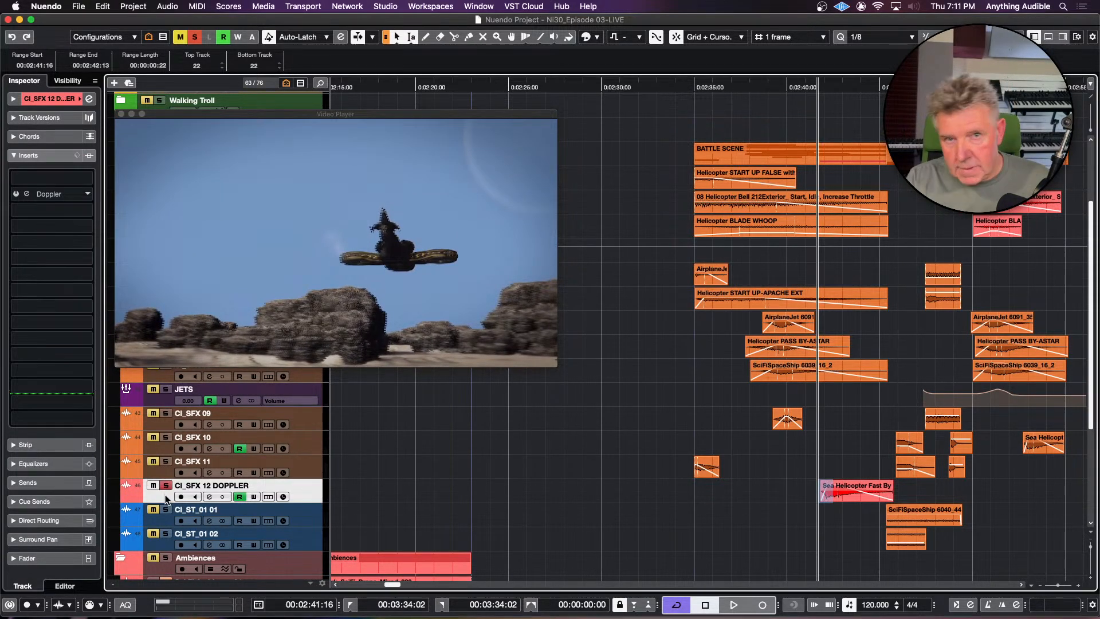
# Step: Audition the soloed Sea Helicopter fly-by on CI_SFX 12 DOPPLER twice from 02:41:10
pyautogui.click(812, 486)
pyautogui.press('space')
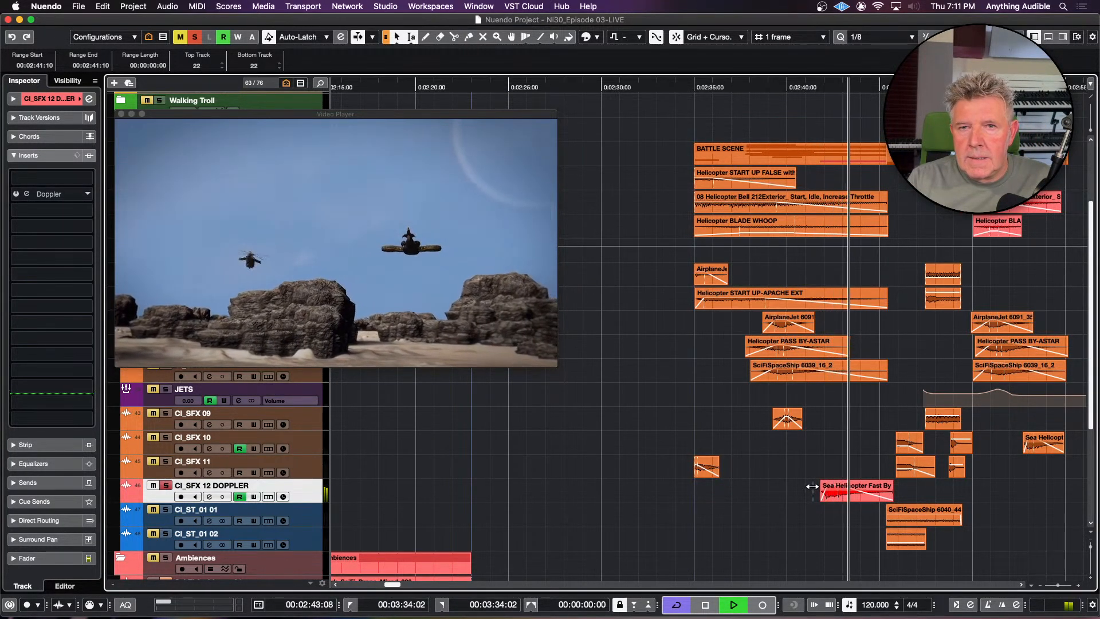
pyautogui.press('space')
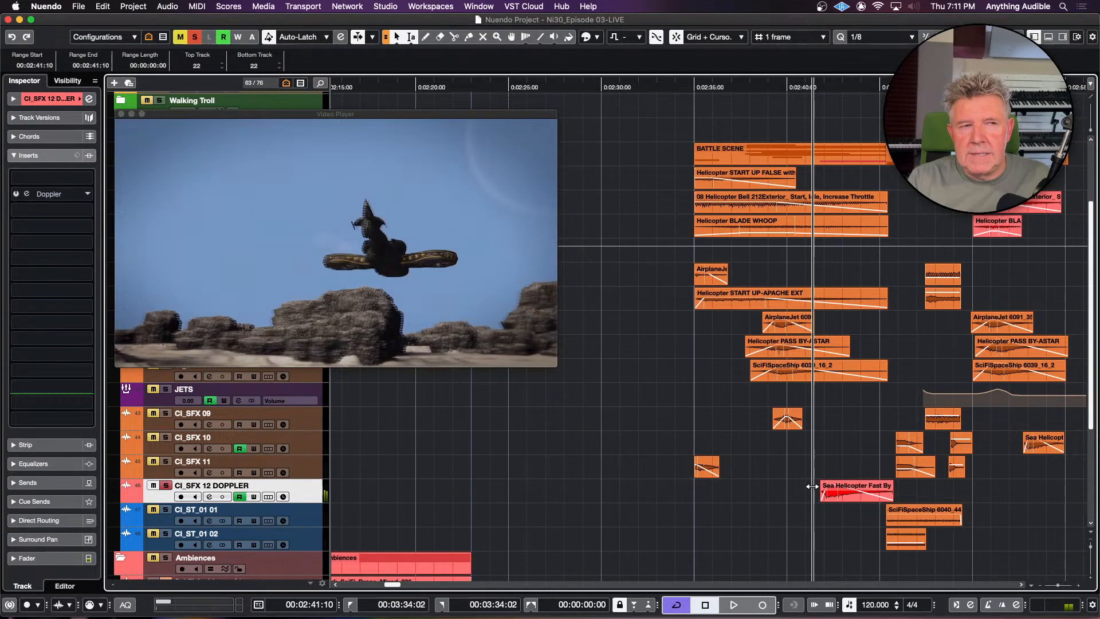
pyautogui.press('space')
pyautogui.press('space')
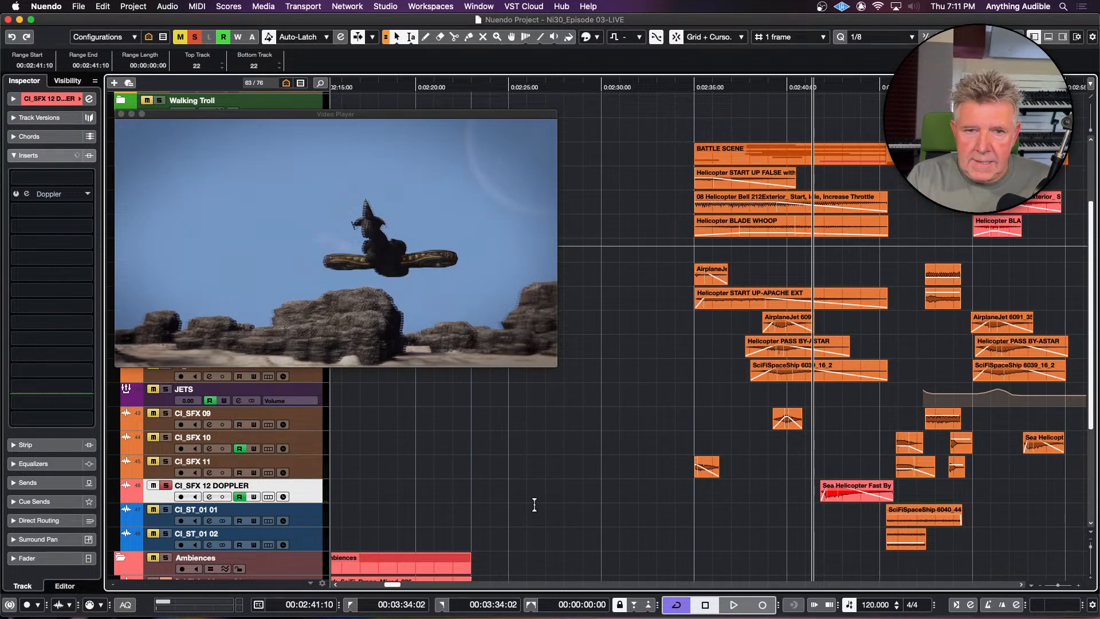
# Step: Show the pan automation of CI_SFX 12 DOPPLER and extend the start of its rising curve earlier to about 02:42:09
pyautogui.click(125, 497)
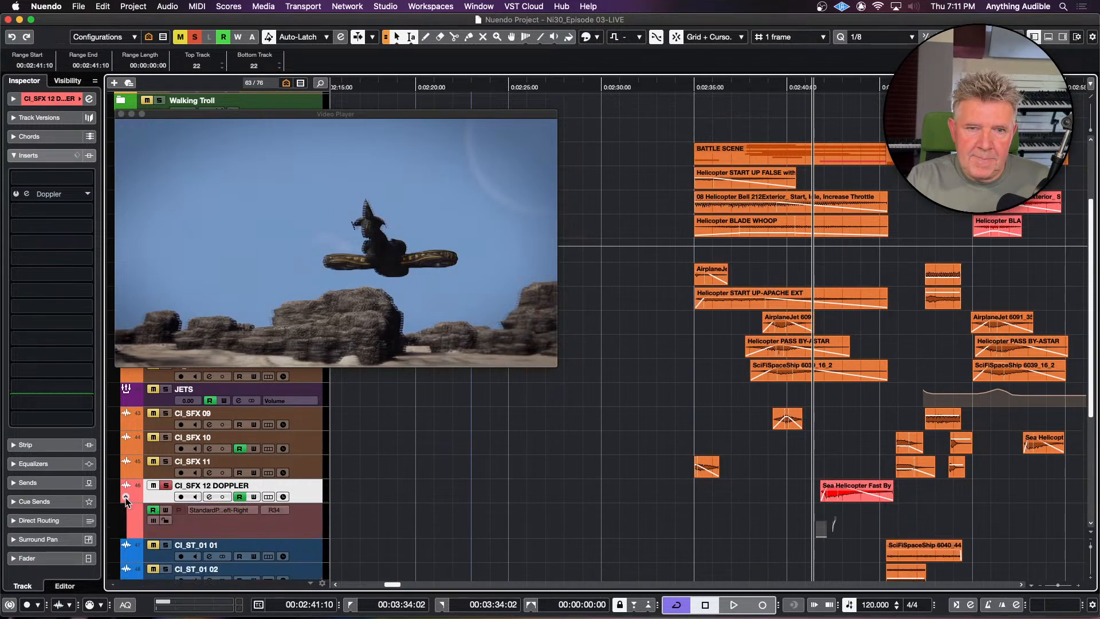
pyautogui.click(828, 508)
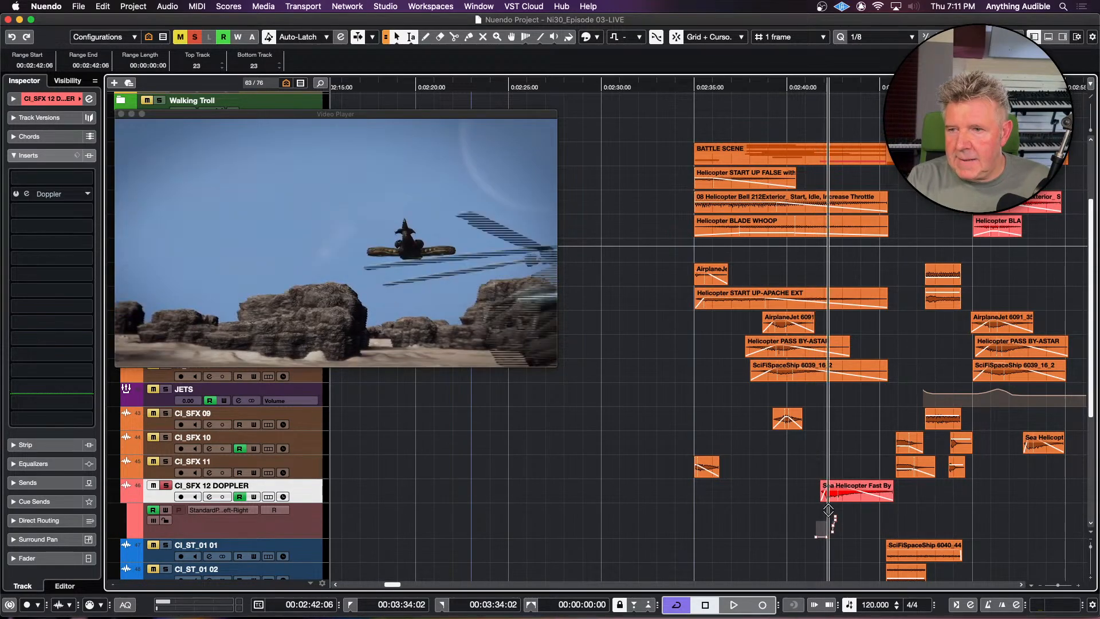
pyautogui.press('h')
pyautogui.press('h')
pyautogui.press('h')
pyautogui.press('h')
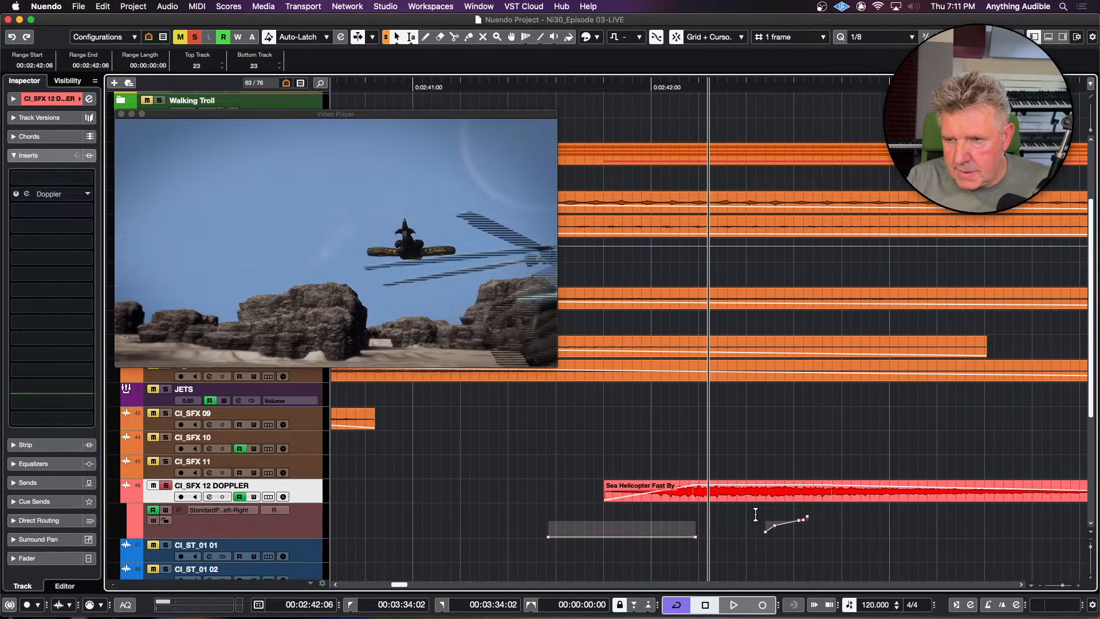
pyautogui.click(766, 533)
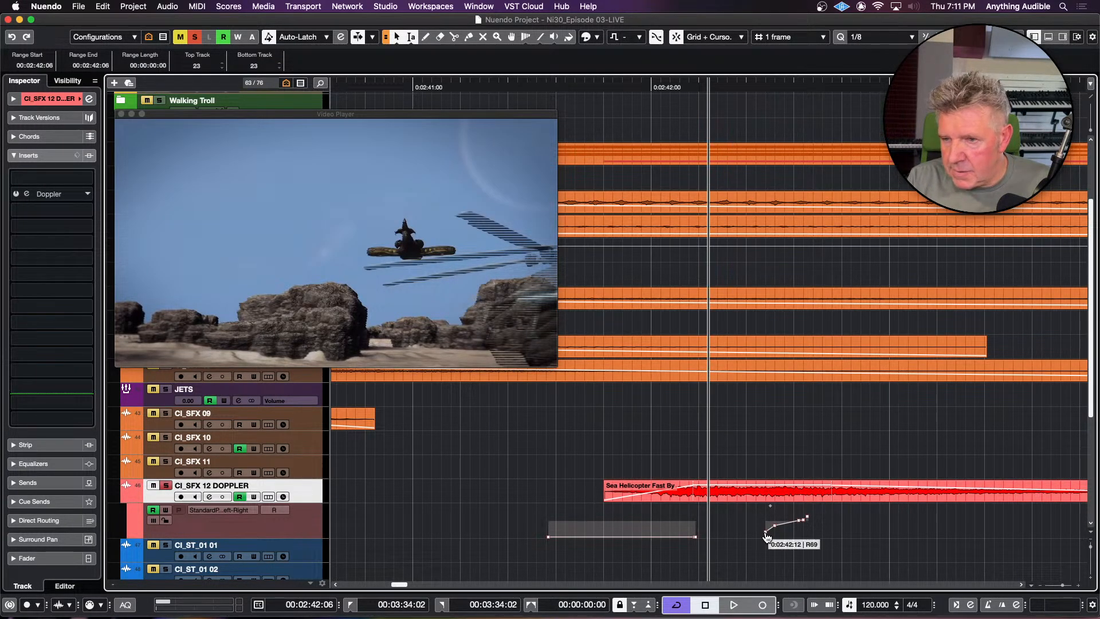
pyautogui.moveTo(765, 533); pyautogui.dragTo(740, 531)
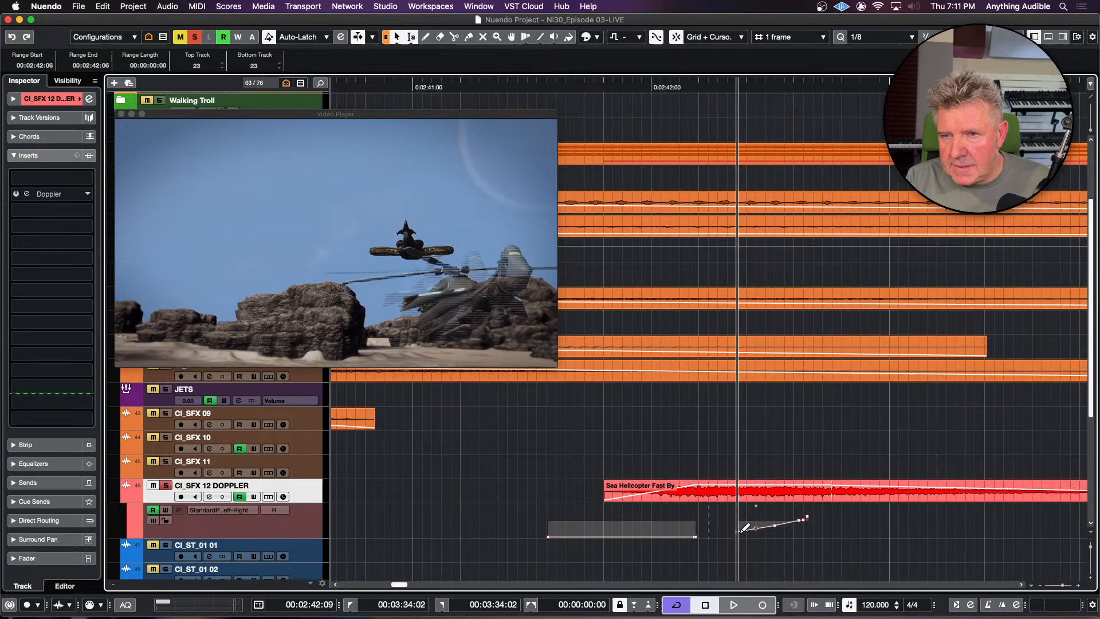
# Step: Play the soloed CI_SFX 12 DOPPLER track from 02:41:19 to check the edited pan automation
pyautogui.click(594, 485)
pyautogui.press('space')
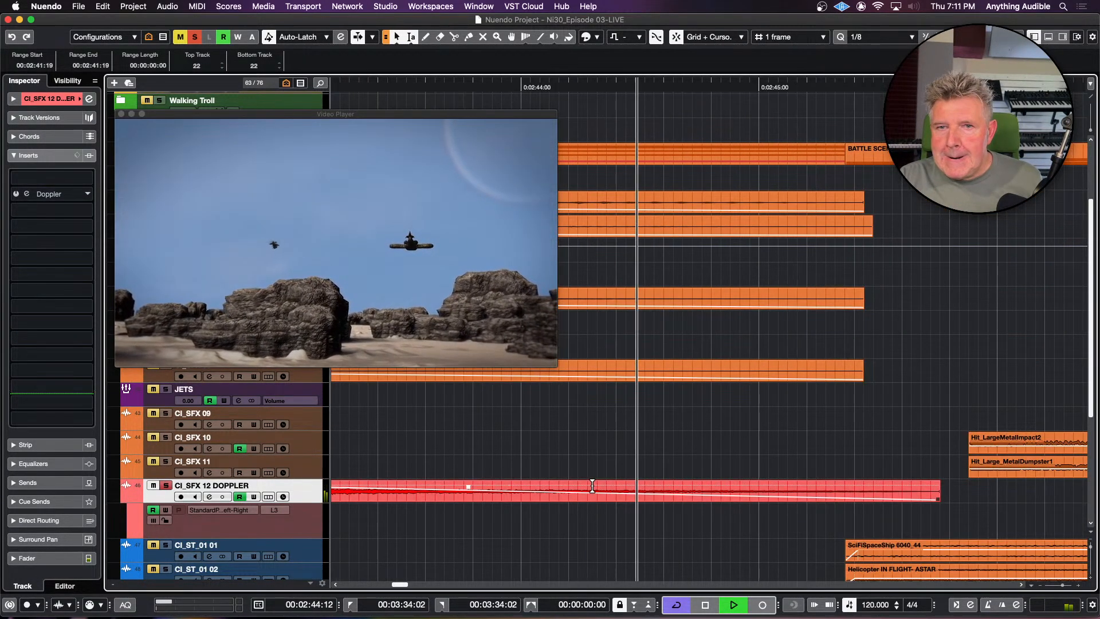
pyautogui.press('space')
pyautogui.hscroll(5, 592, 486)
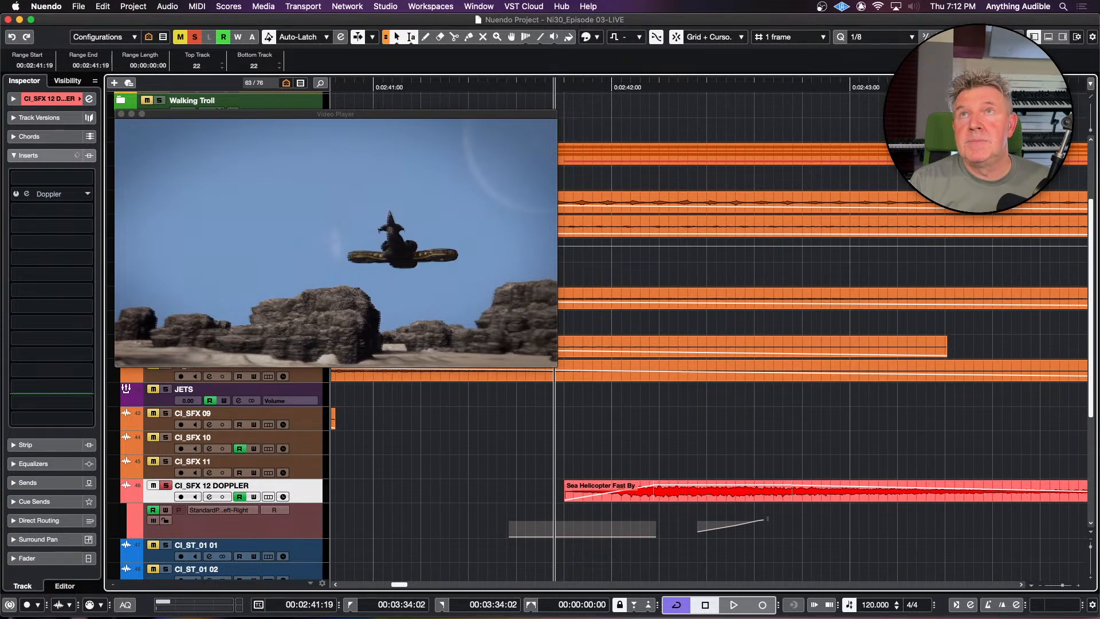
# Step: Open the Doppler plug-in on CI_SFX 12 DOPPLER, examine the quick control and automation options for its Mode parameter, and close it
pyautogui.press('super+Tab')
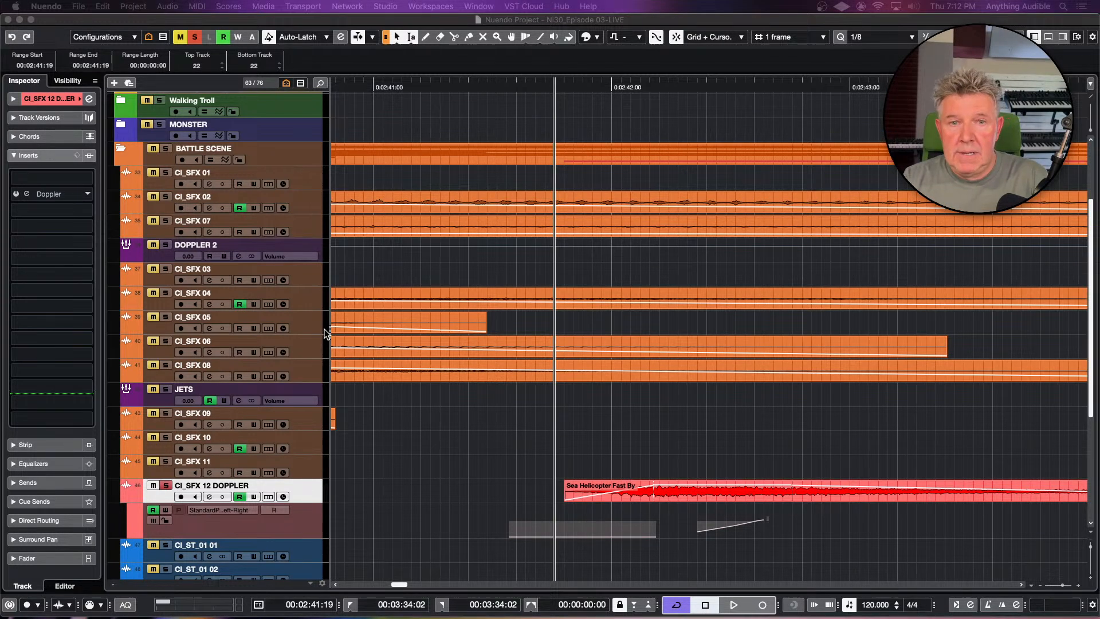
pyautogui.click(50, 192)
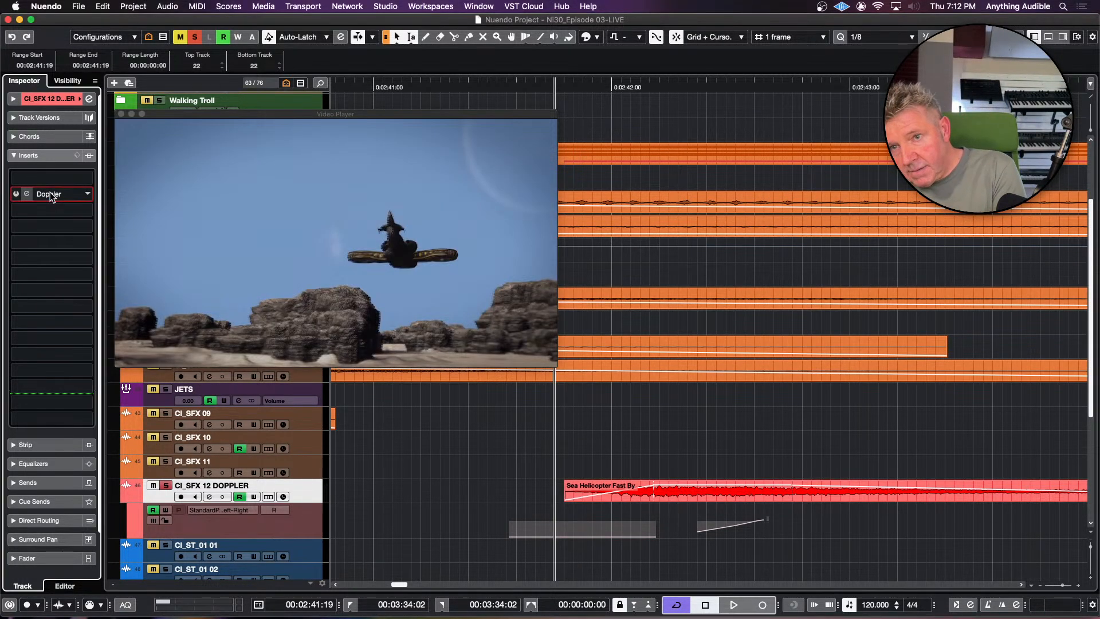
pyautogui.click(50, 193)
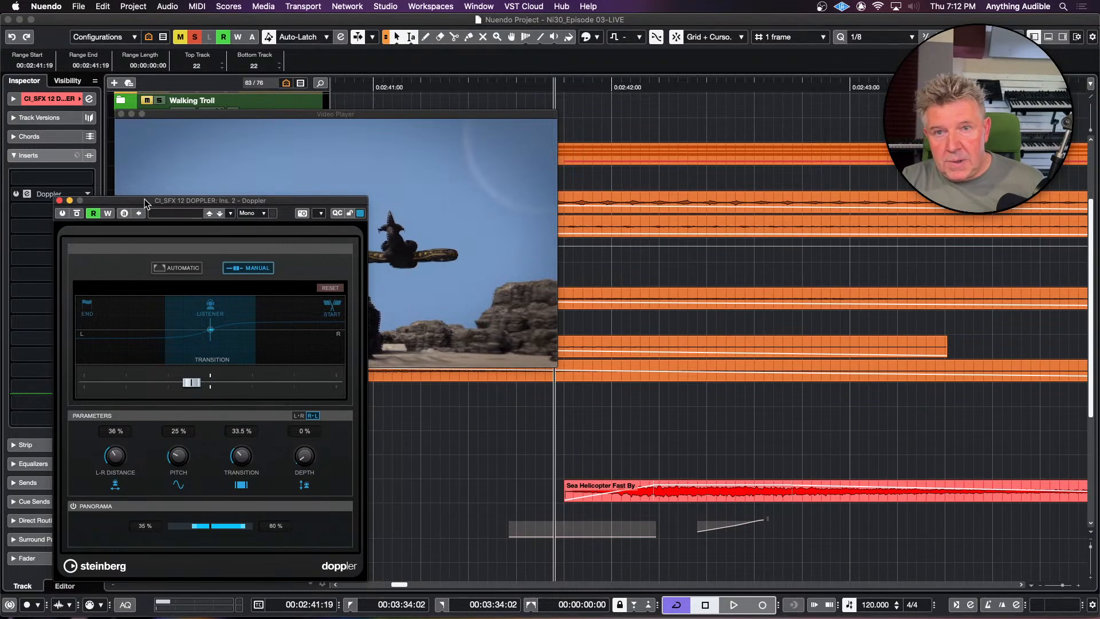
pyautogui.moveTo(145, 199); pyautogui.dragTo(243, 200)
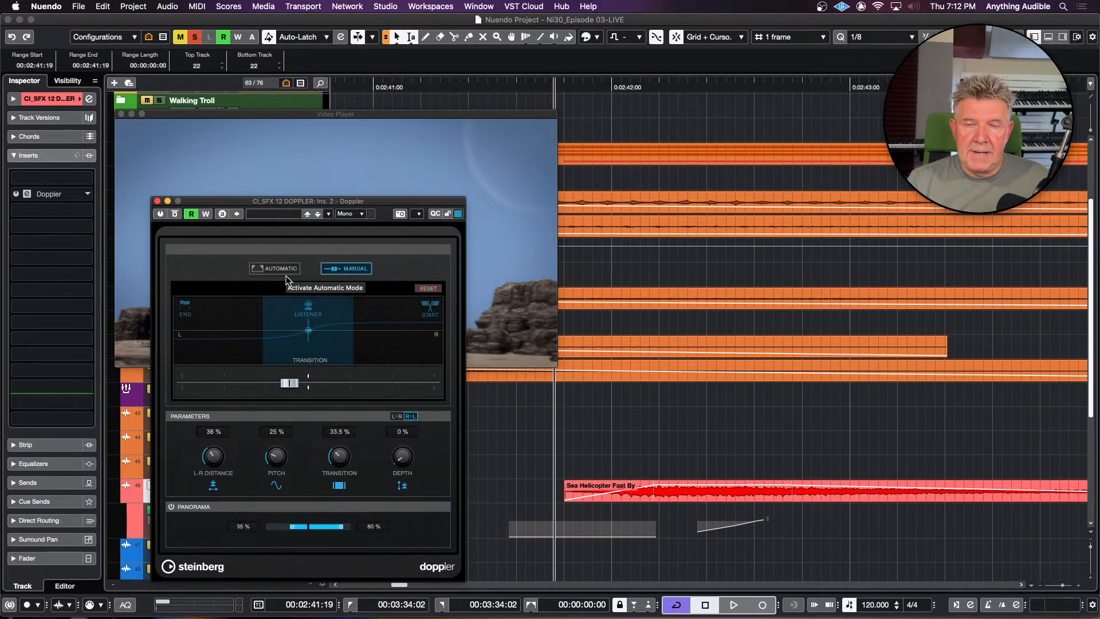
pyautogui.rightClick(338, 274)
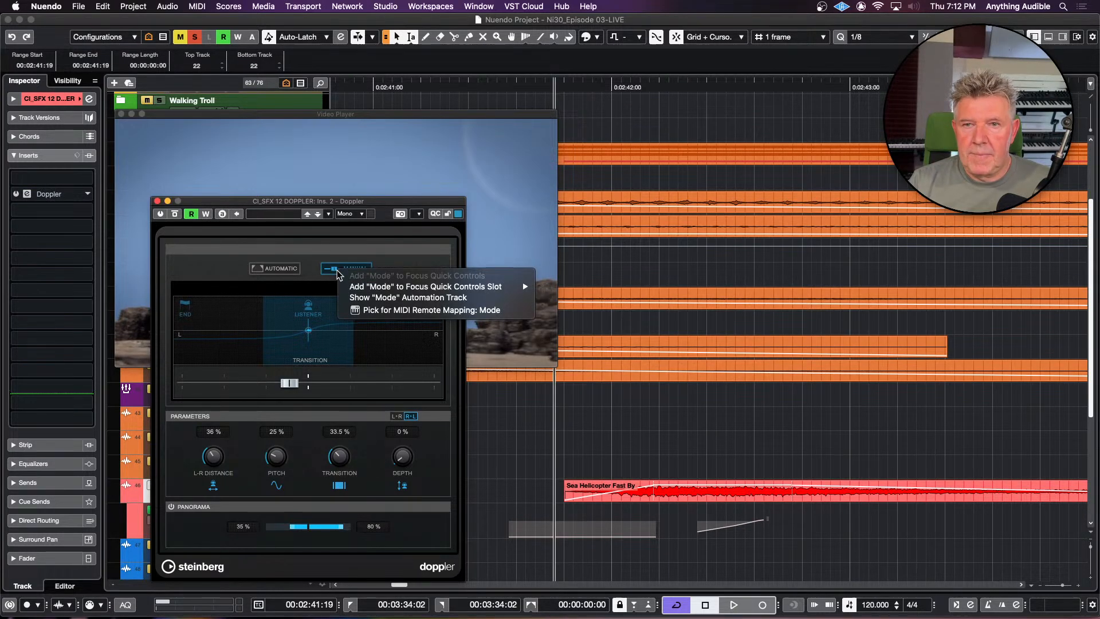
pyautogui.moveTo(343, 287)
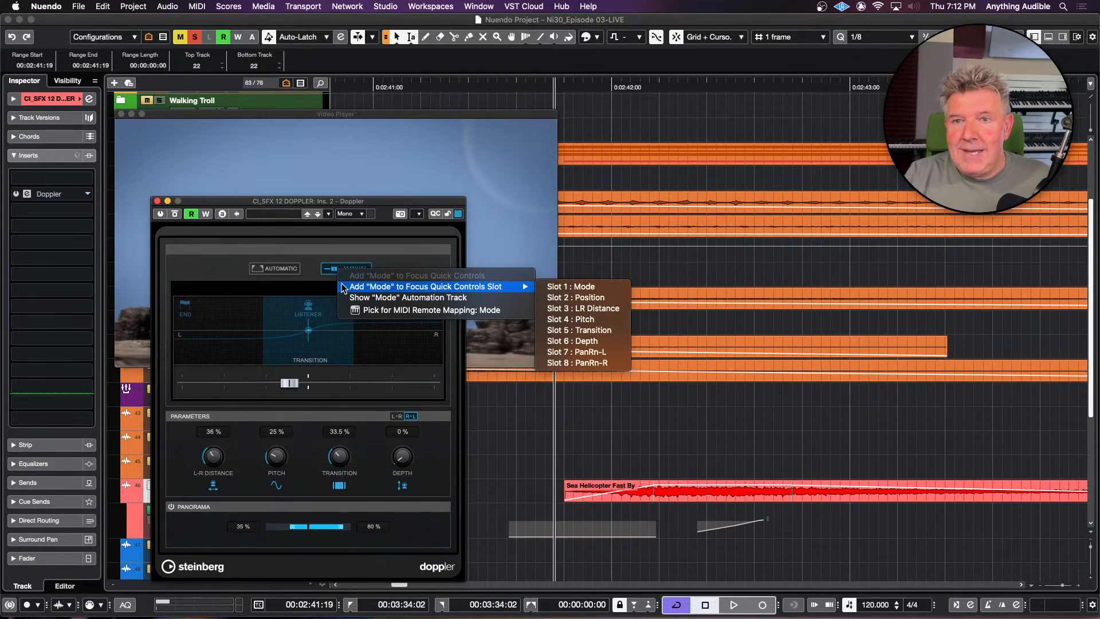
pyautogui.click(345, 247)
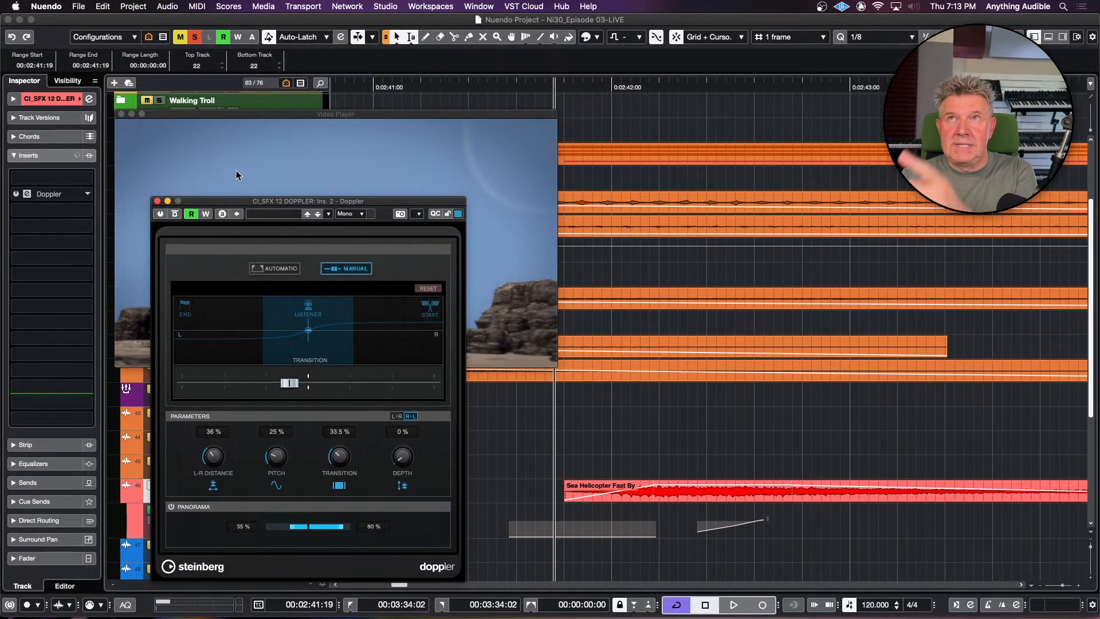
pyautogui.click(158, 202)
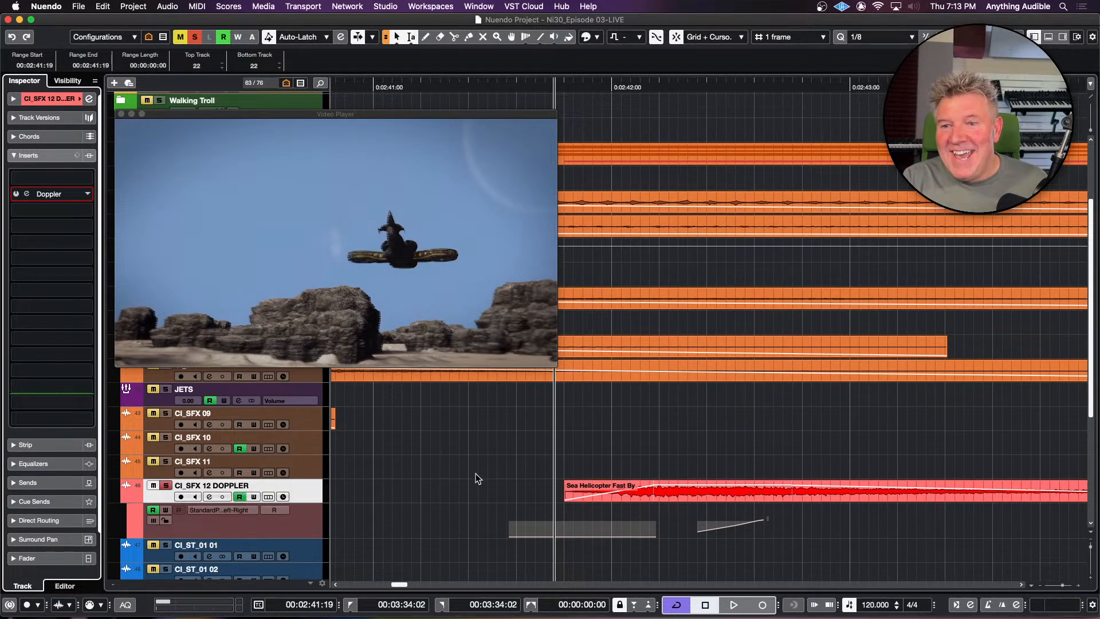
# Step: Reopen the Doppler plug-in on CI_SFX 12 DOPPLER, review its Panorama settings, and close its window
pyautogui.click(50, 196)
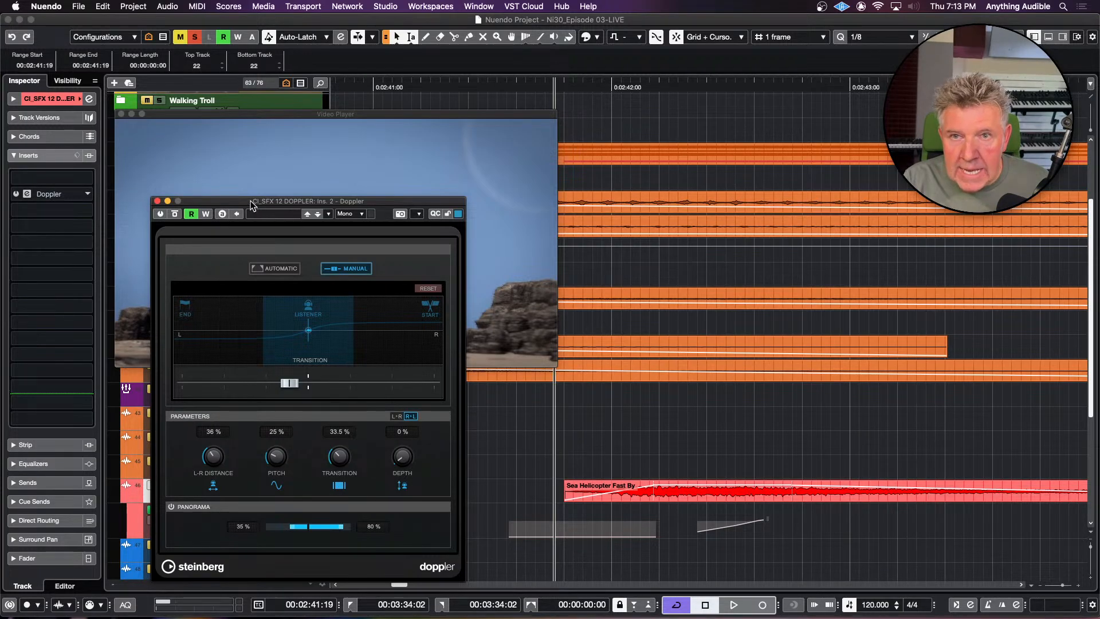
pyautogui.moveTo(250, 204); pyautogui.dragTo(233, 107)
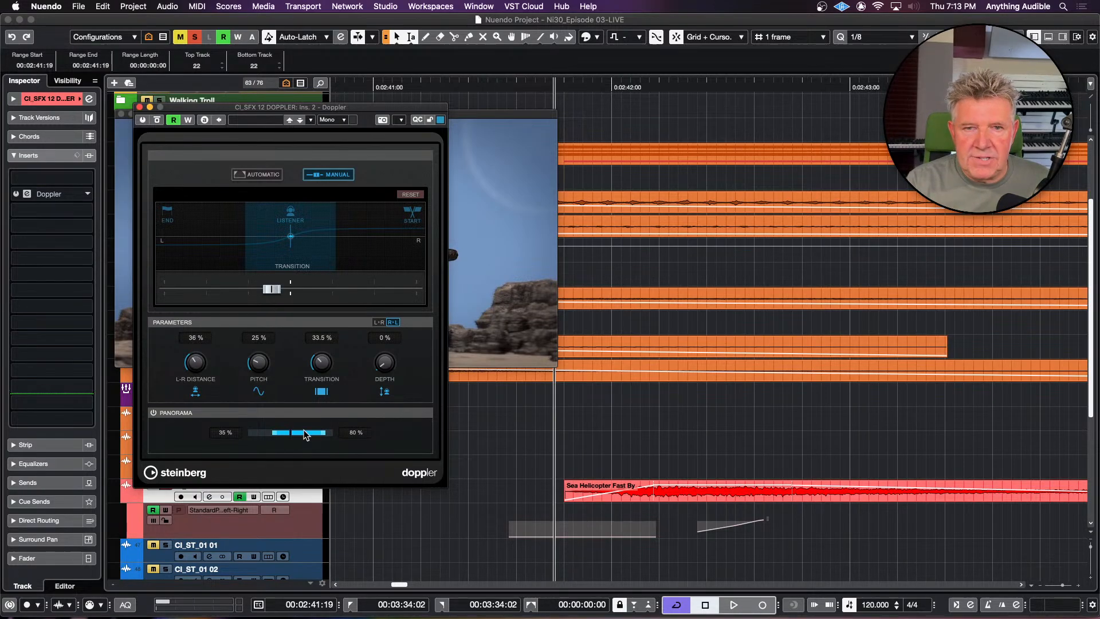
pyautogui.click(140, 108)
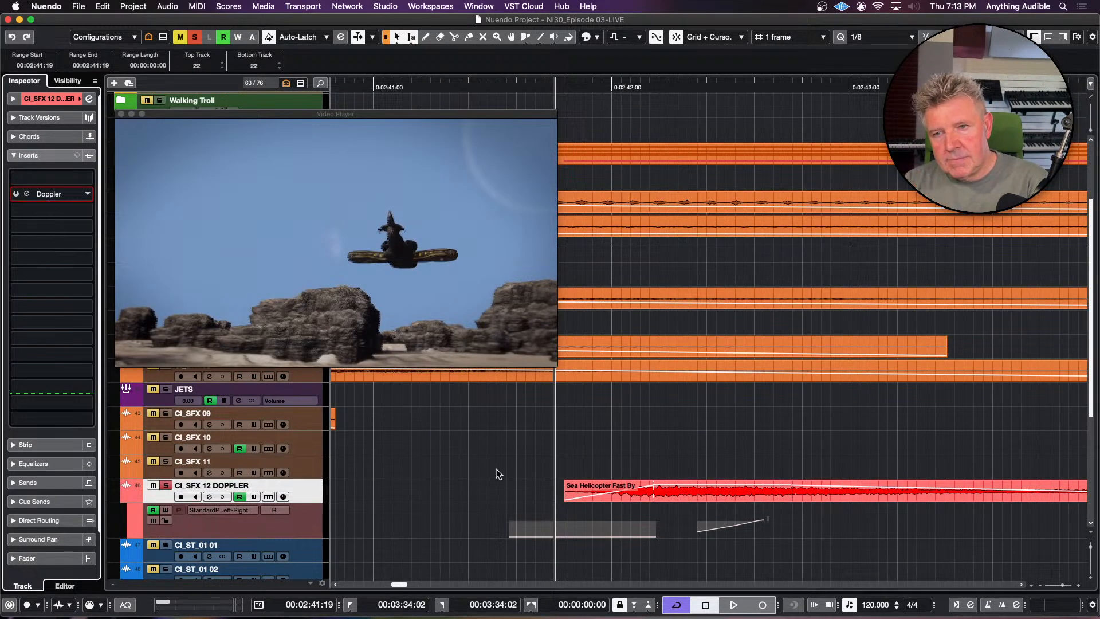
# Step: Audition the soloed CI_SFX 12 DOPPLER fly-by twice from 02:41:17
pyautogui.click(537, 479)
pyautogui.press('space')
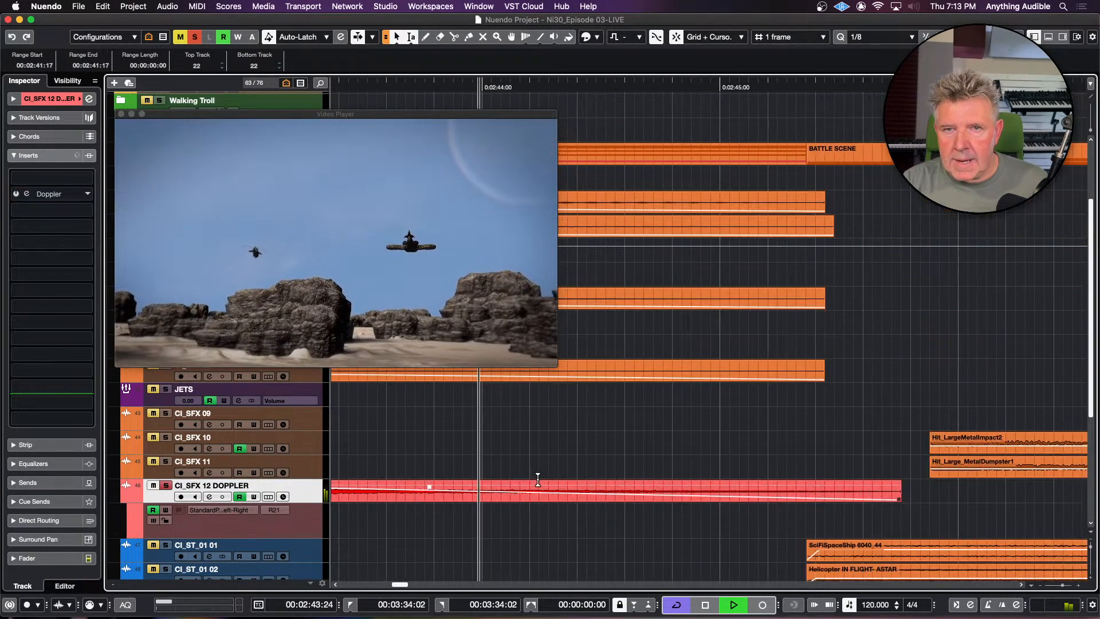
pyautogui.press('space')
pyautogui.press('space')
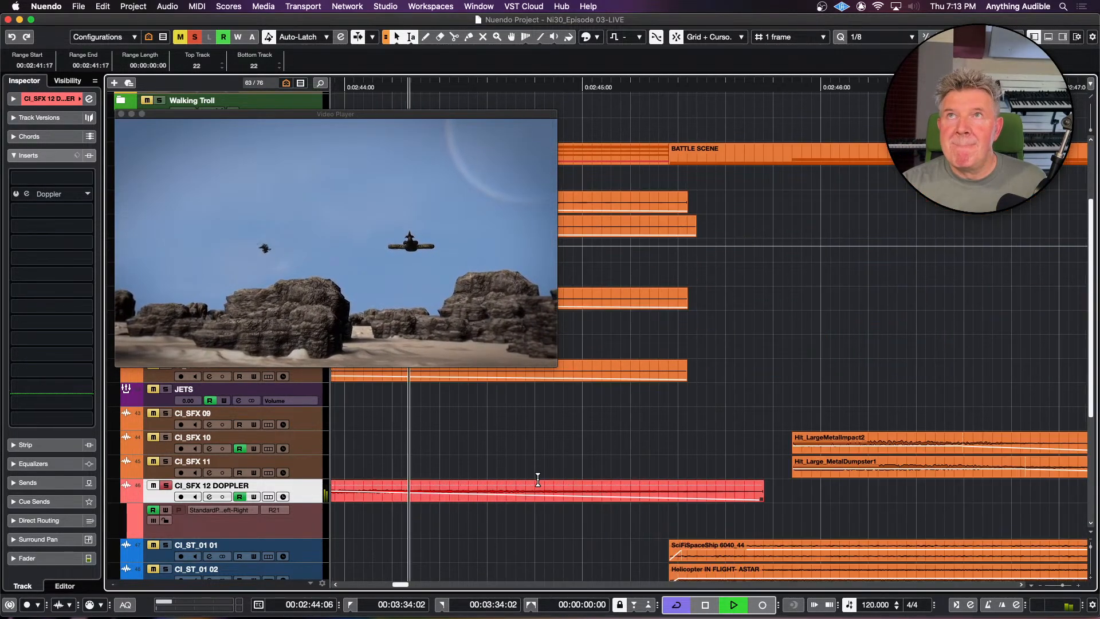
pyautogui.press('space')
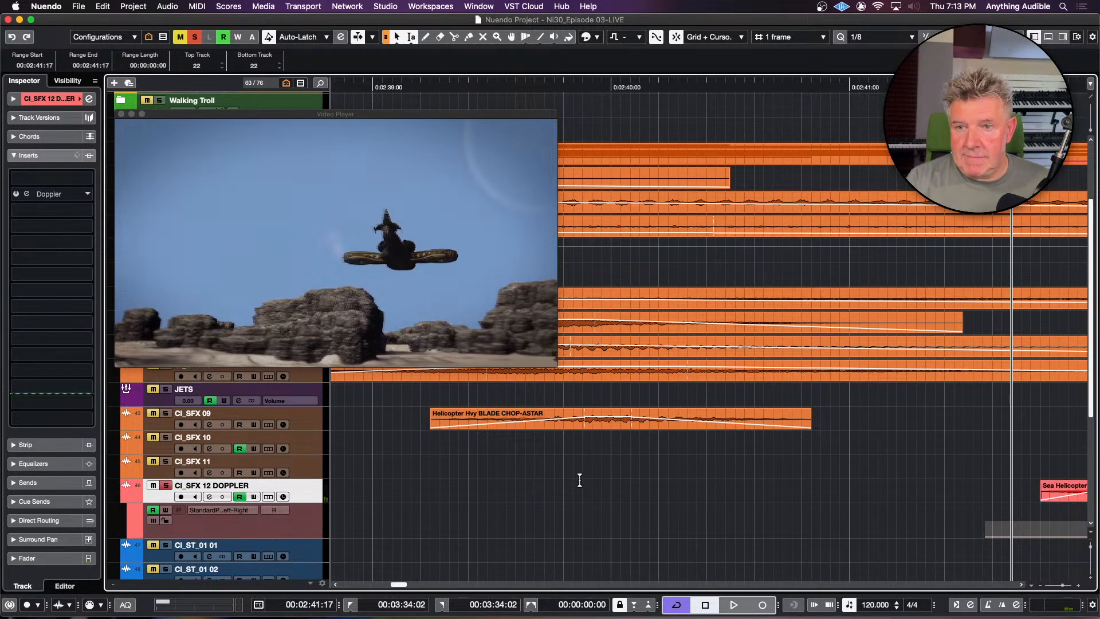
# Step: Unsolo CI_SFX 12 DOPPLER and play the full battle scene mix from 02:39:05, stopping after the later fly-bys
pyautogui.click(166, 486)
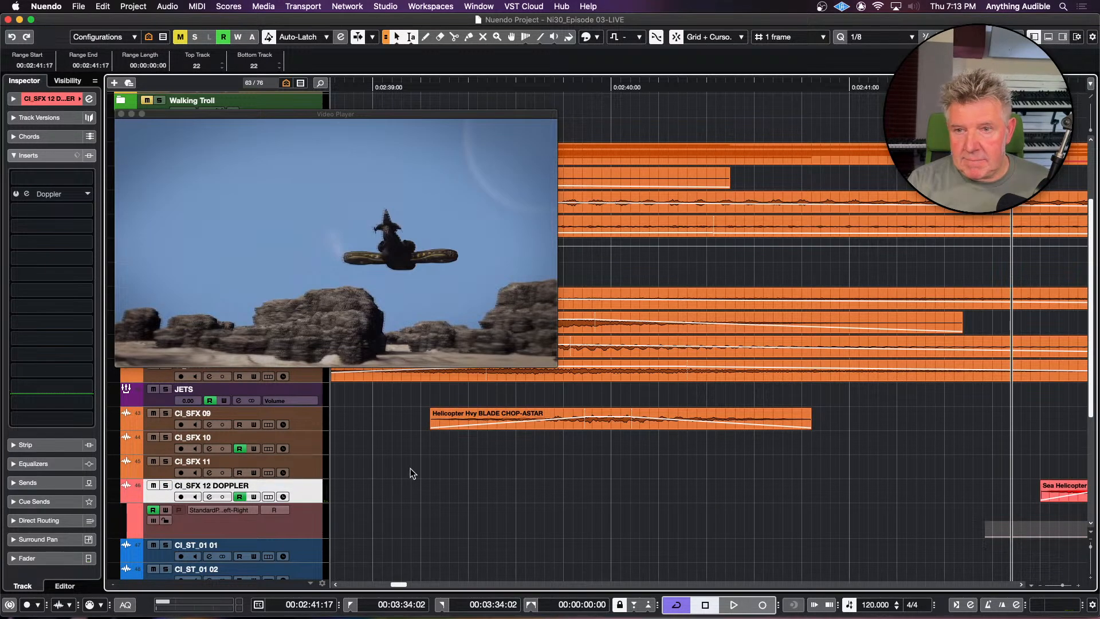
pyautogui.click(422, 436)
pyautogui.press('space')
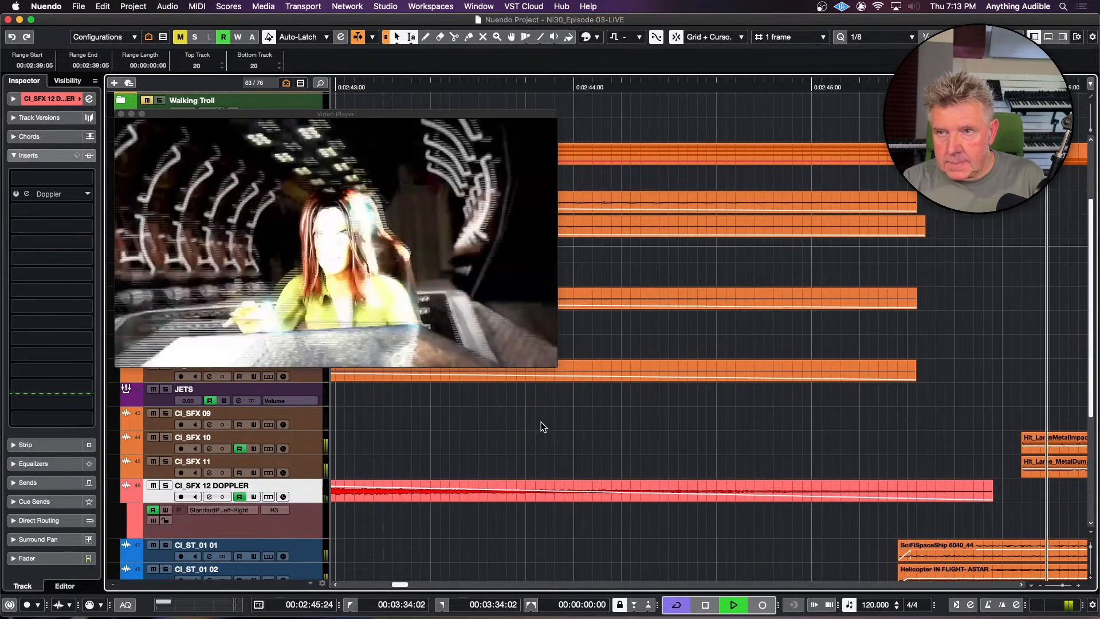
pyautogui.click(585, 418)
pyautogui.press('g')
pyautogui.press('g')
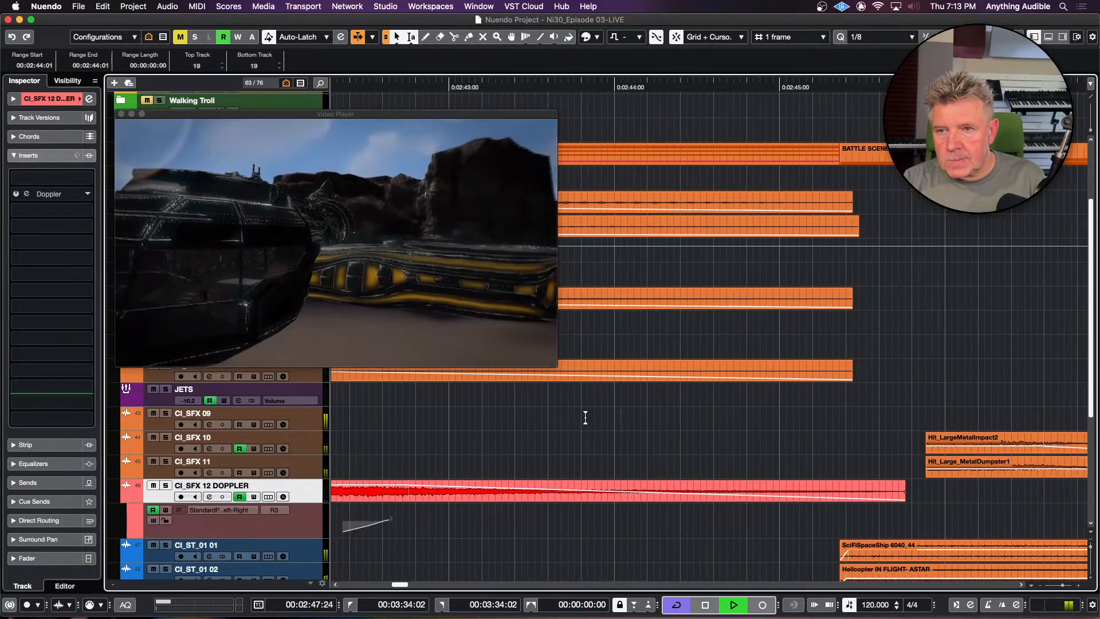
pyautogui.press('g')
pyautogui.press('g')
pyautogui.press('g')
pyautogui.press('g')
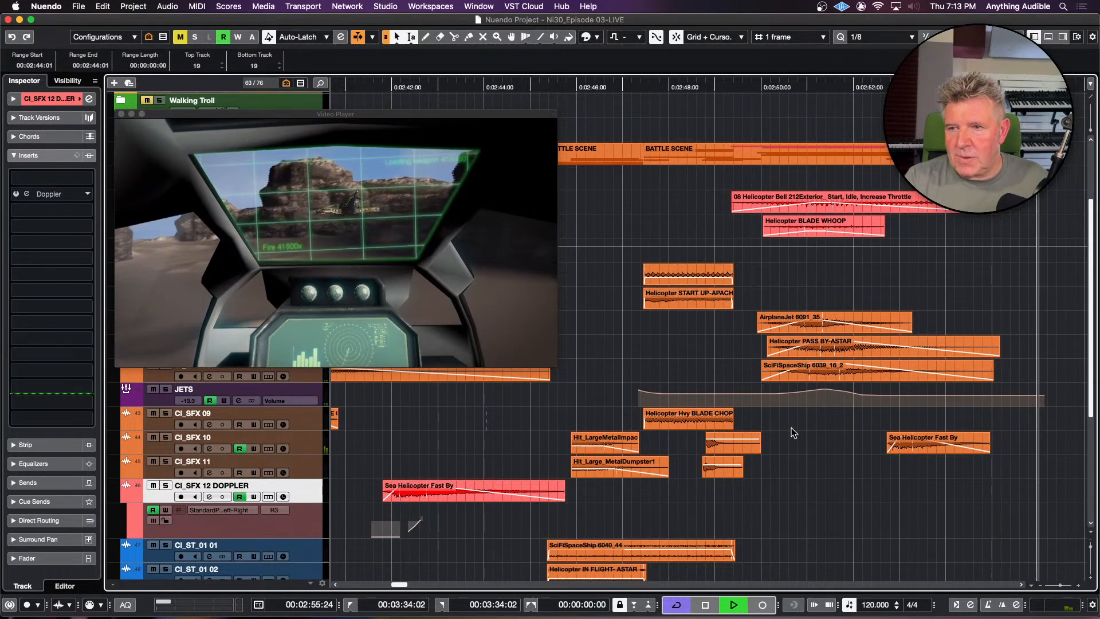
pyautogui.press('space')
# Step: Hide the automation lane of CI_SFX 12 DOPPLER and return the cursor to the start of the battle scene at 02:35:02
pyautogui.click(814, 437)
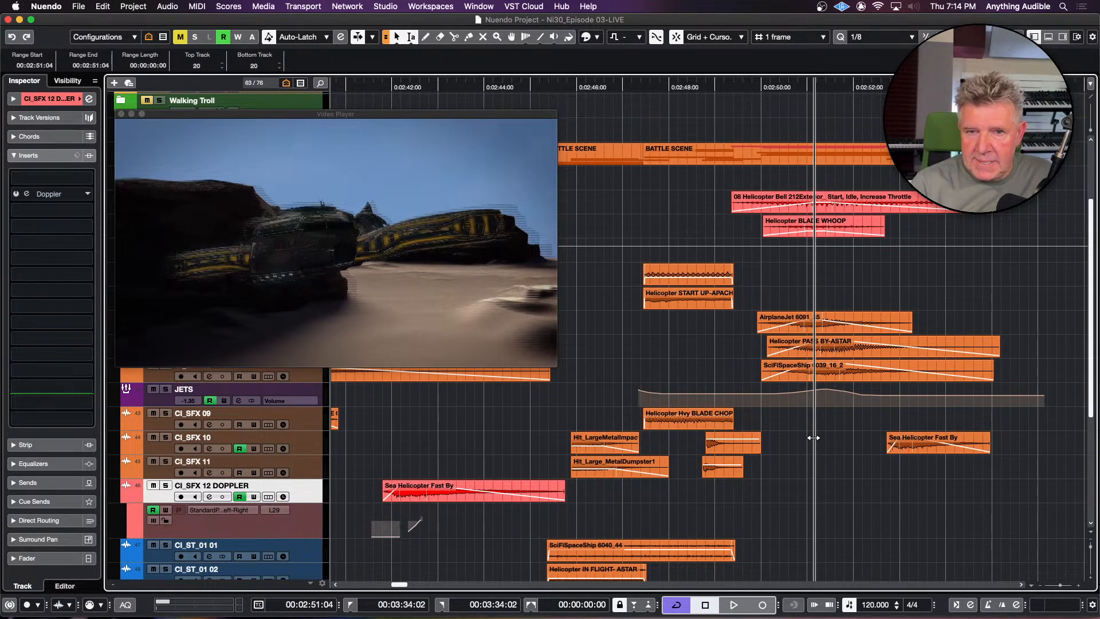
pyautogui.click(125, 497)
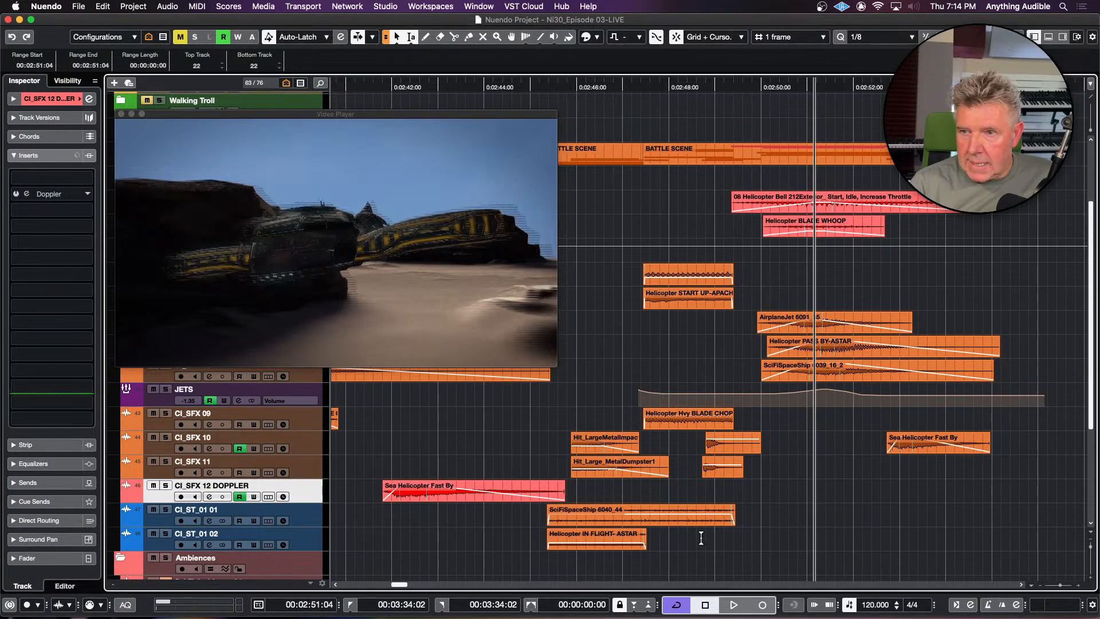
pyautogui.click(841, 440)
pyautogui.press('g')
pyautogui.press('g')
pyautogui.press('g')
pyautogui.press('g')
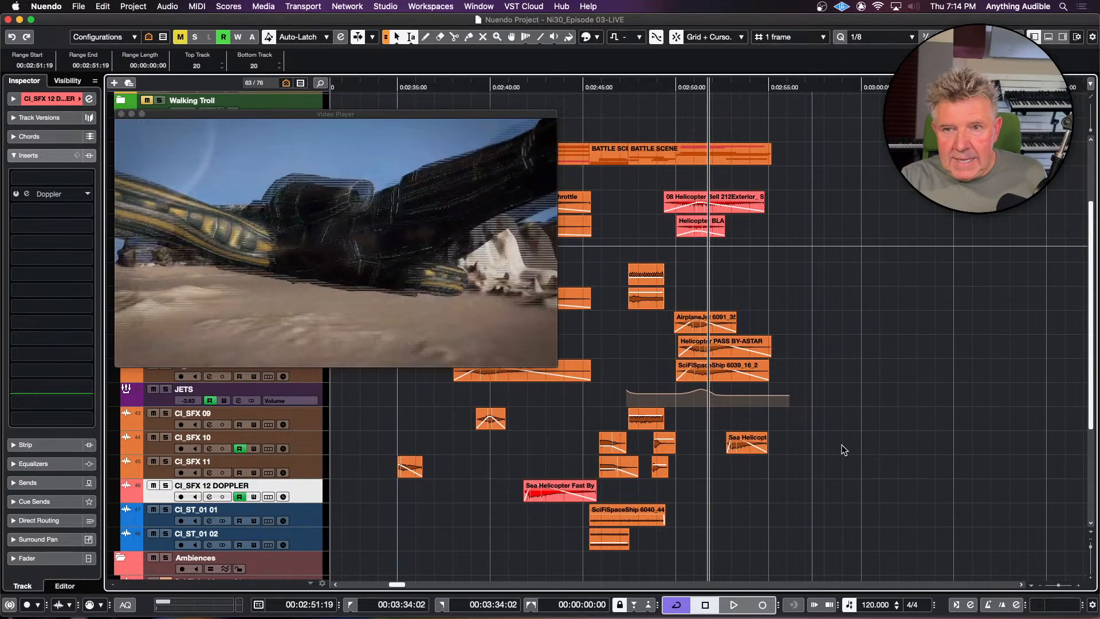
pyautogui.hscroll(-5, 841, 445)
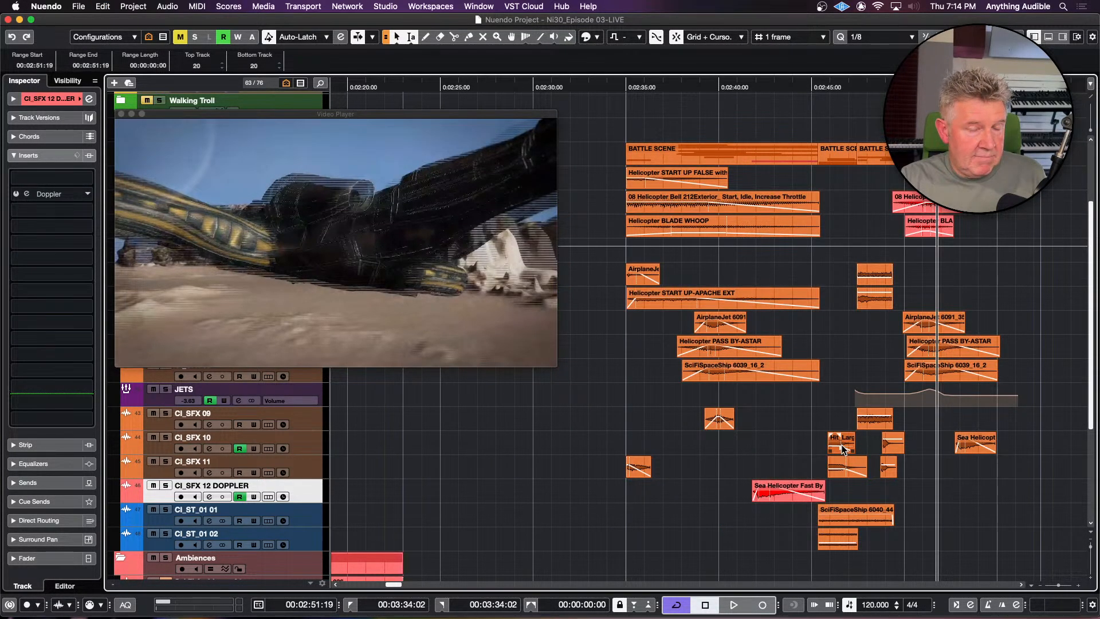
pyautogui.click(628, 414)
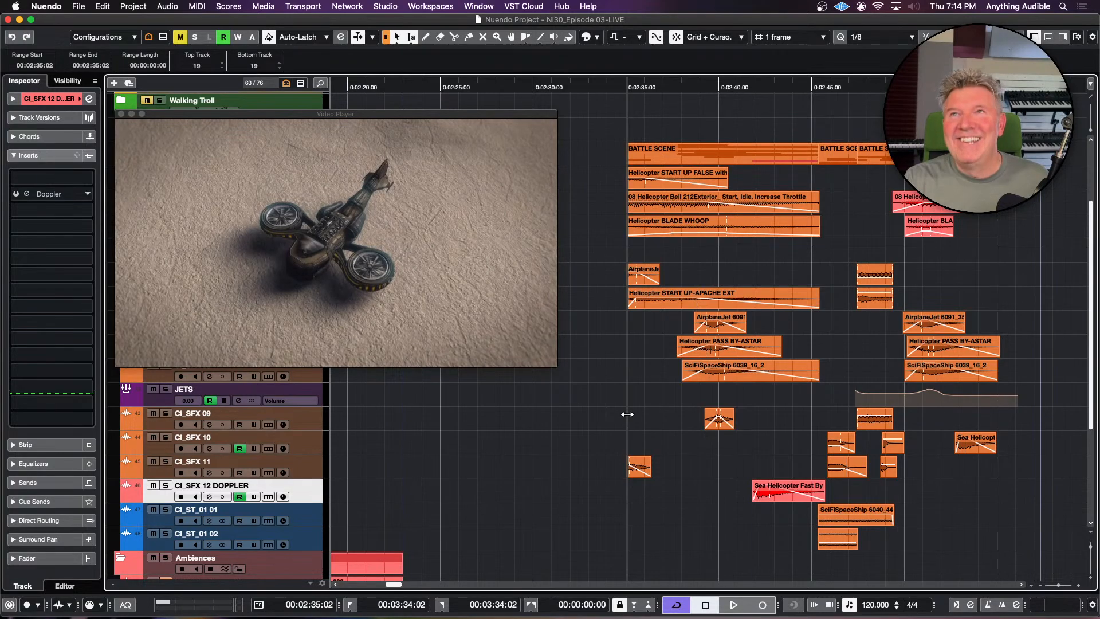